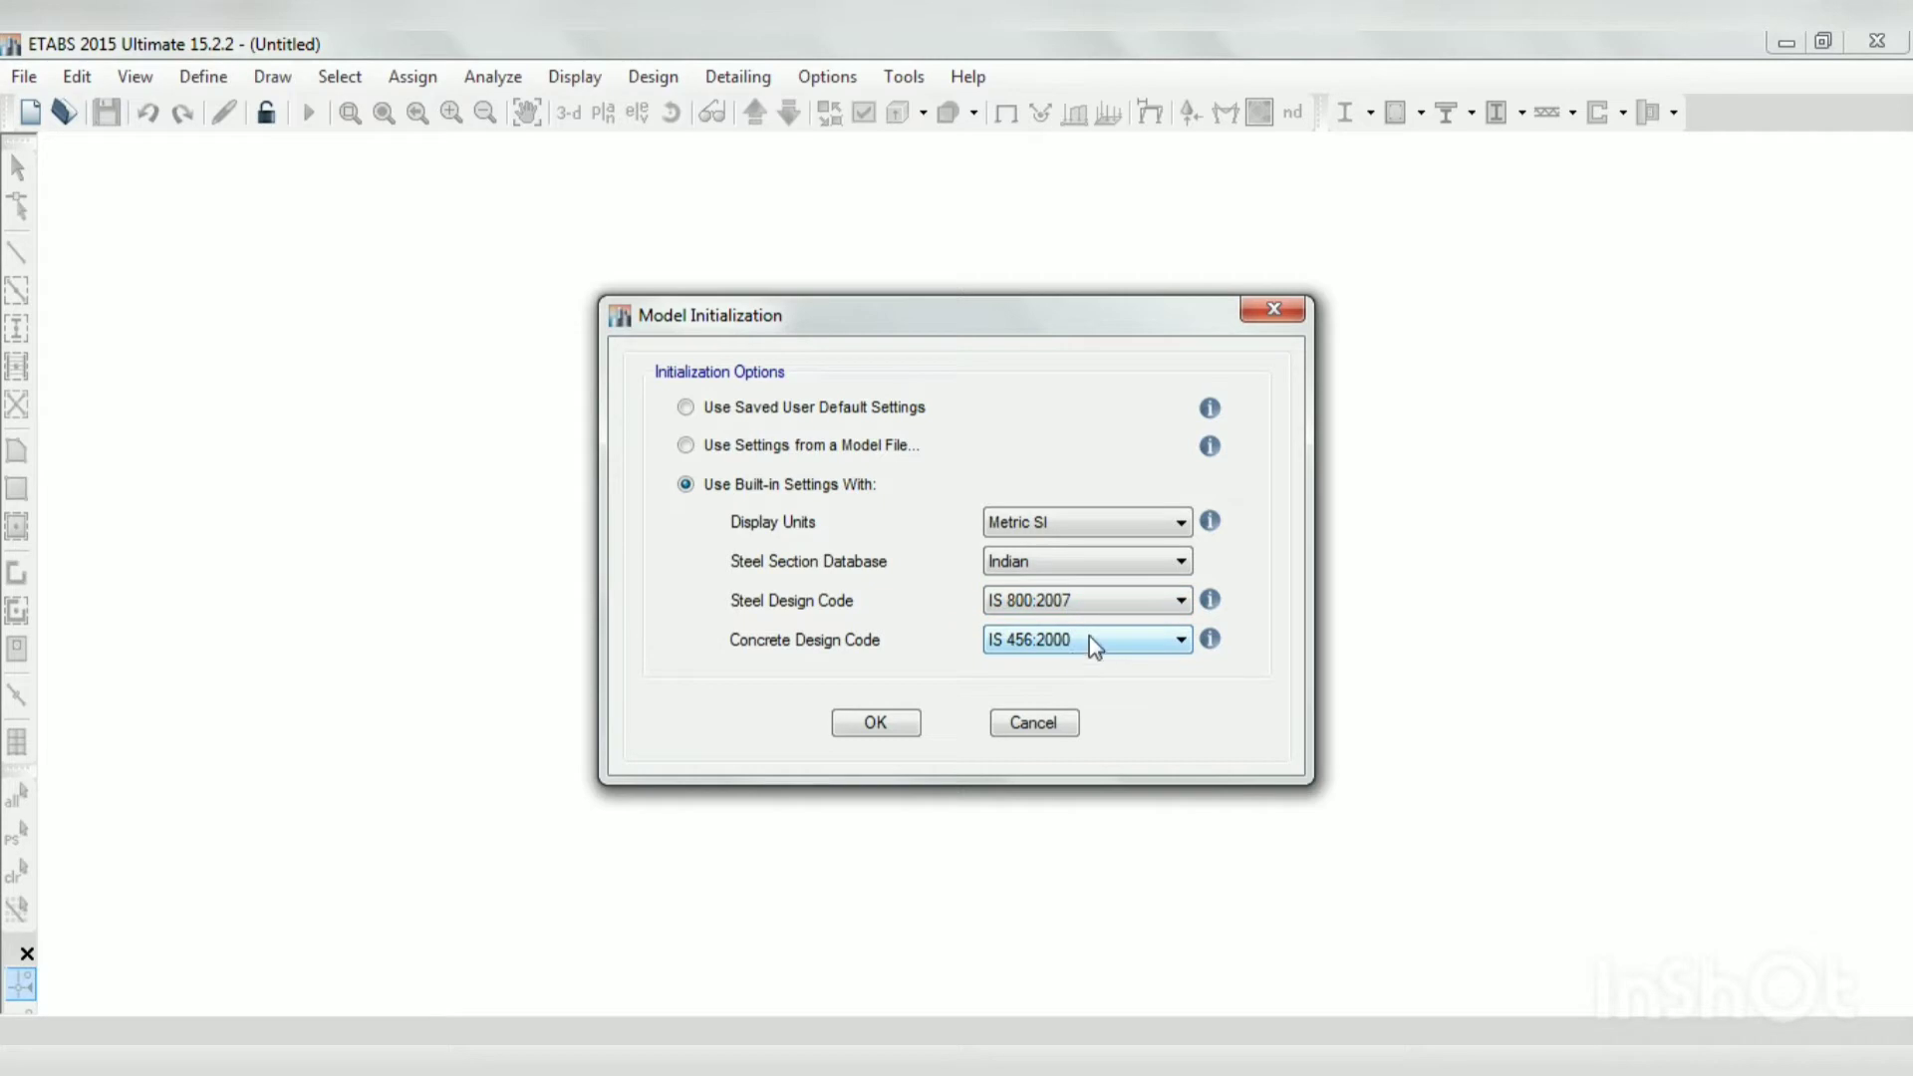
Step: Accept the Metric SI and Indian code settings, and set 3 X grid lines at 6 m and 1 Y grid line at 1 m
left_click(874, 721)
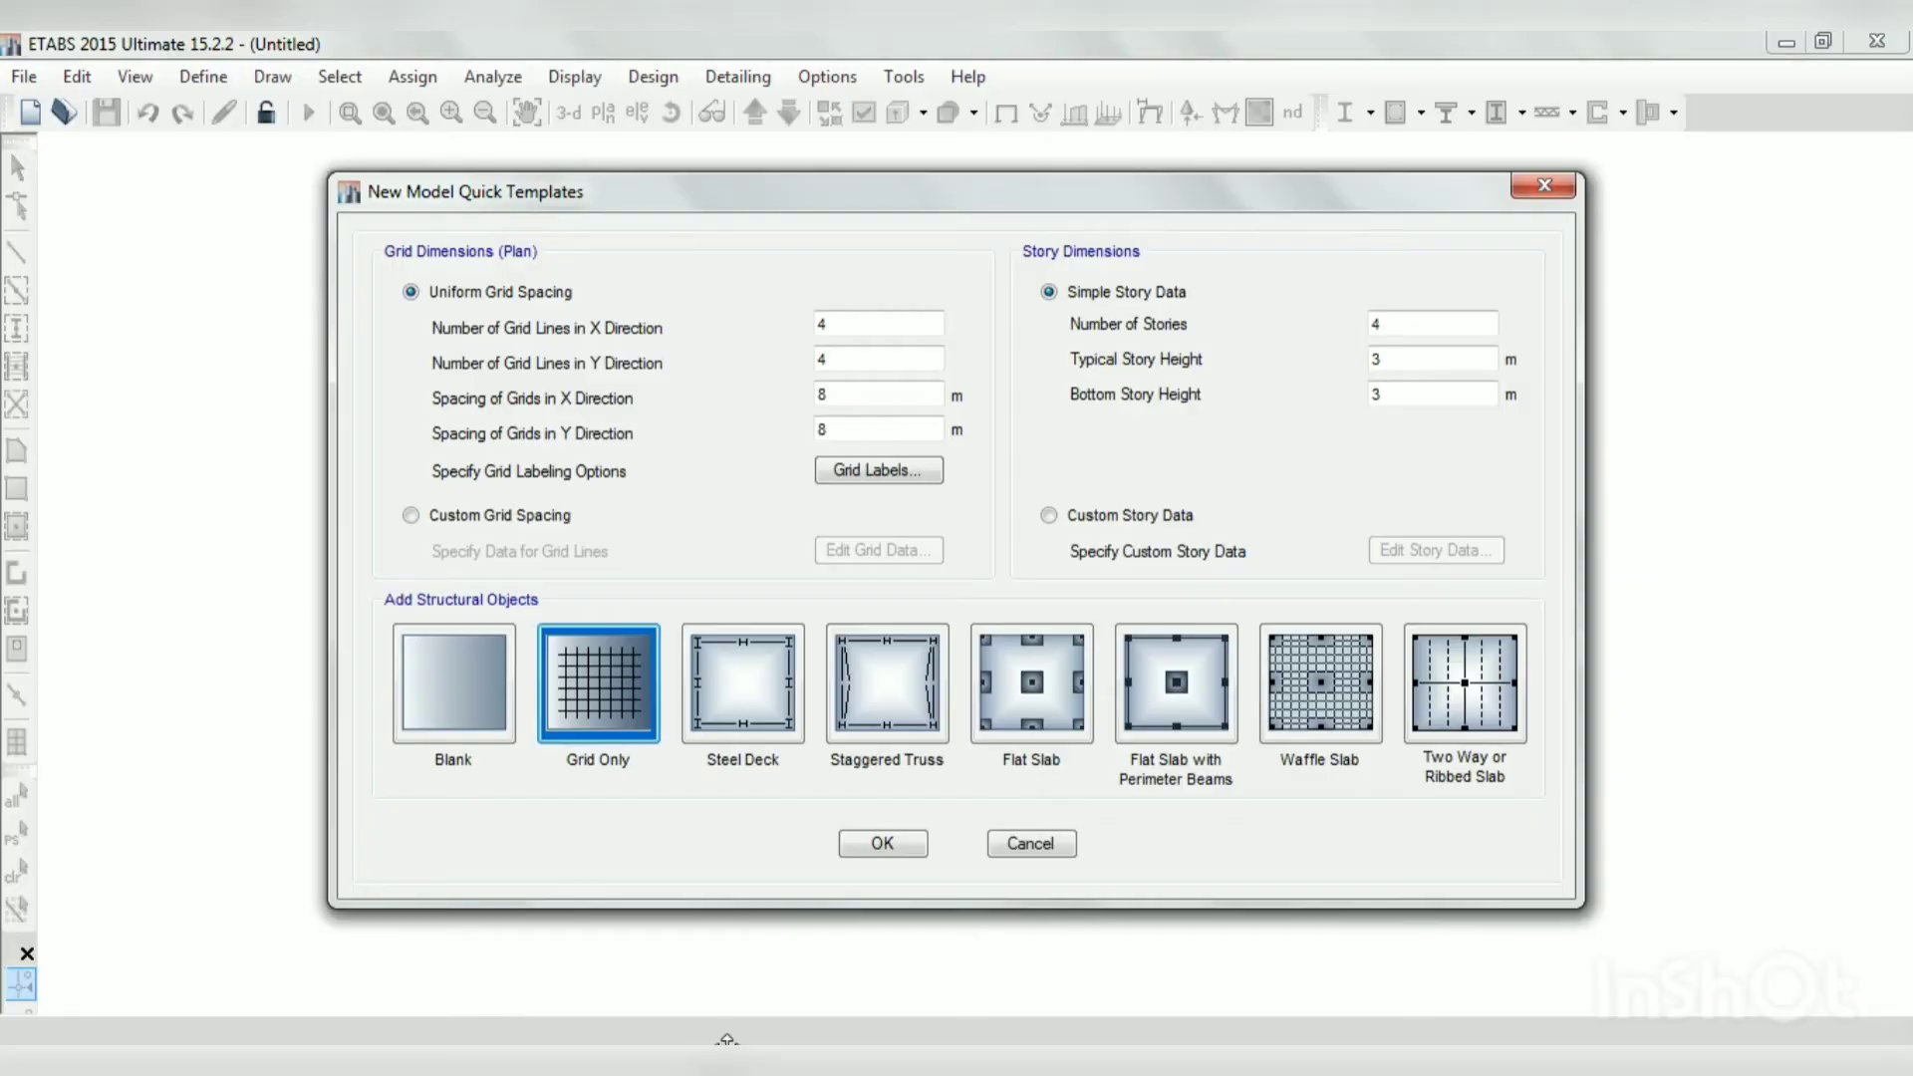
left_click_drag(843, 320, 803, 329)
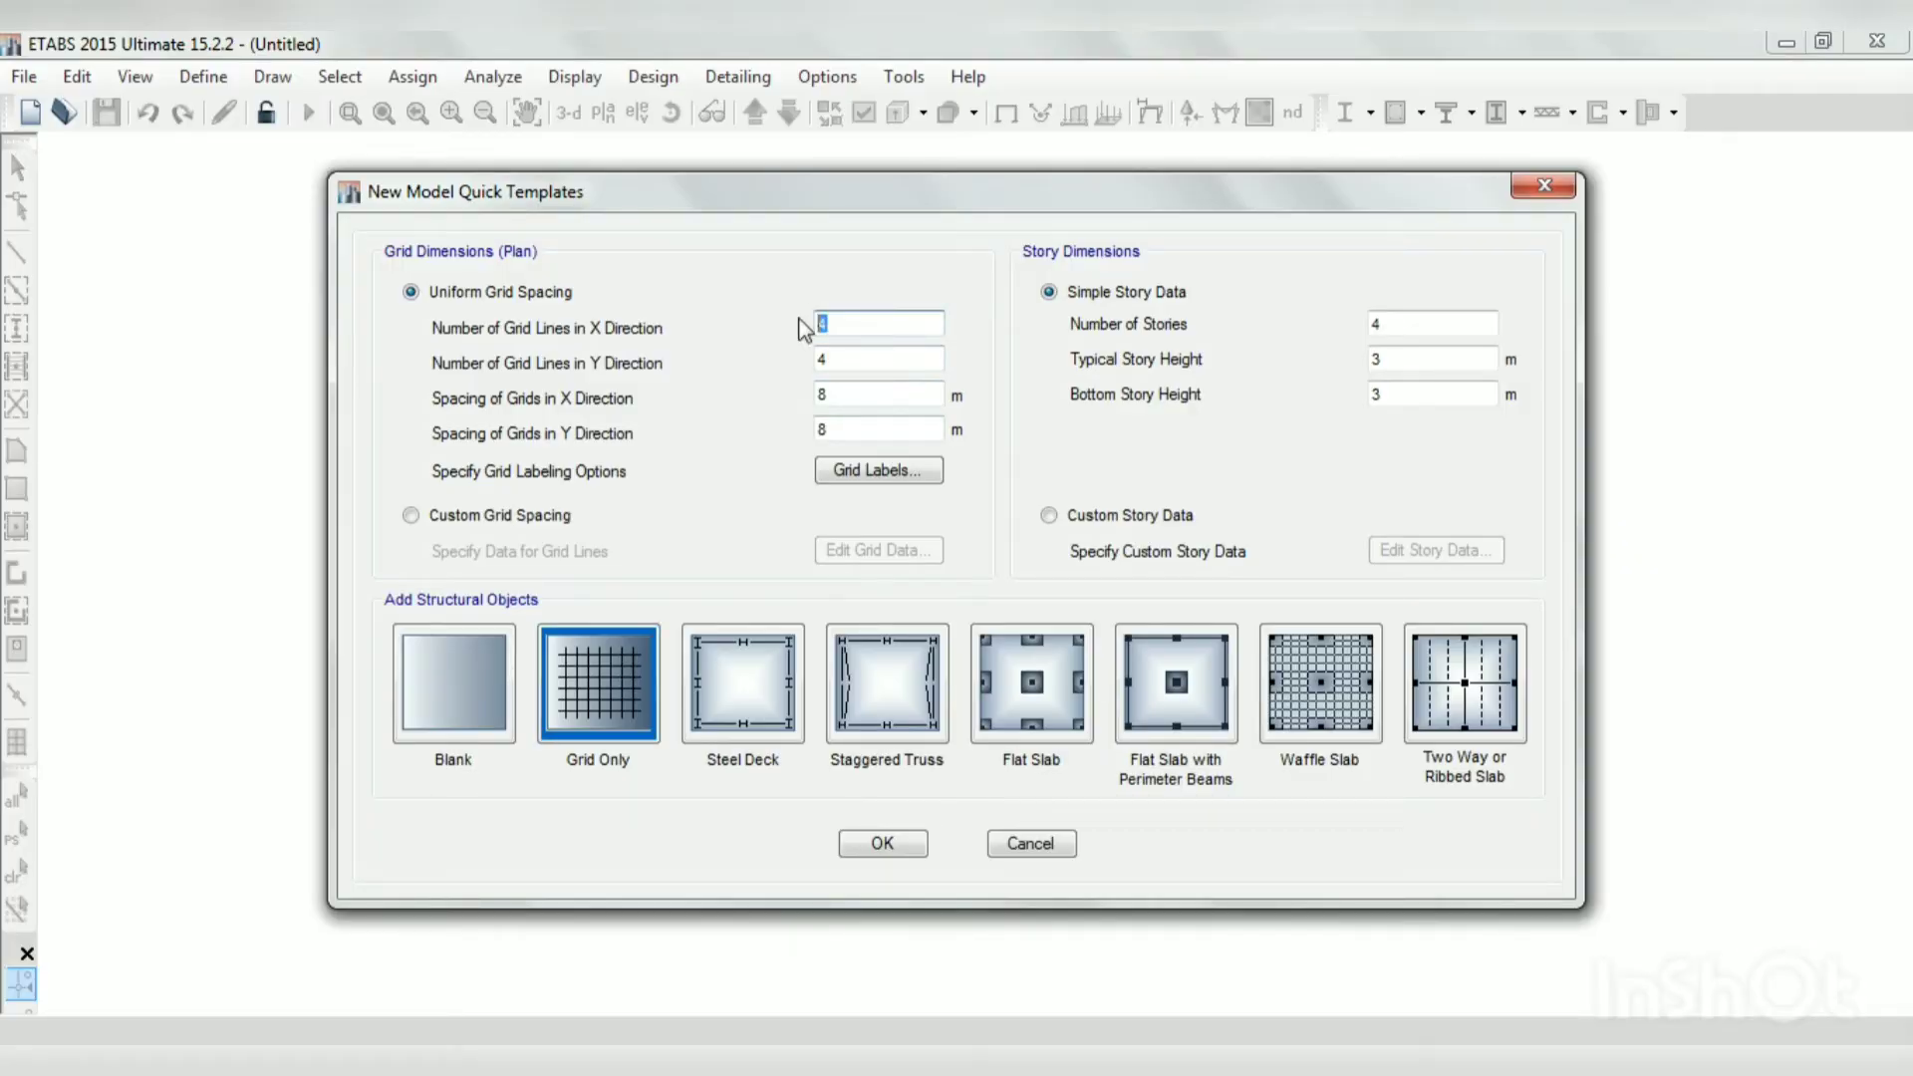
type("3")
left_click_drag(841, 359, 750, 401)
left_click_drag(842, 428, 790, 429)
type("1")
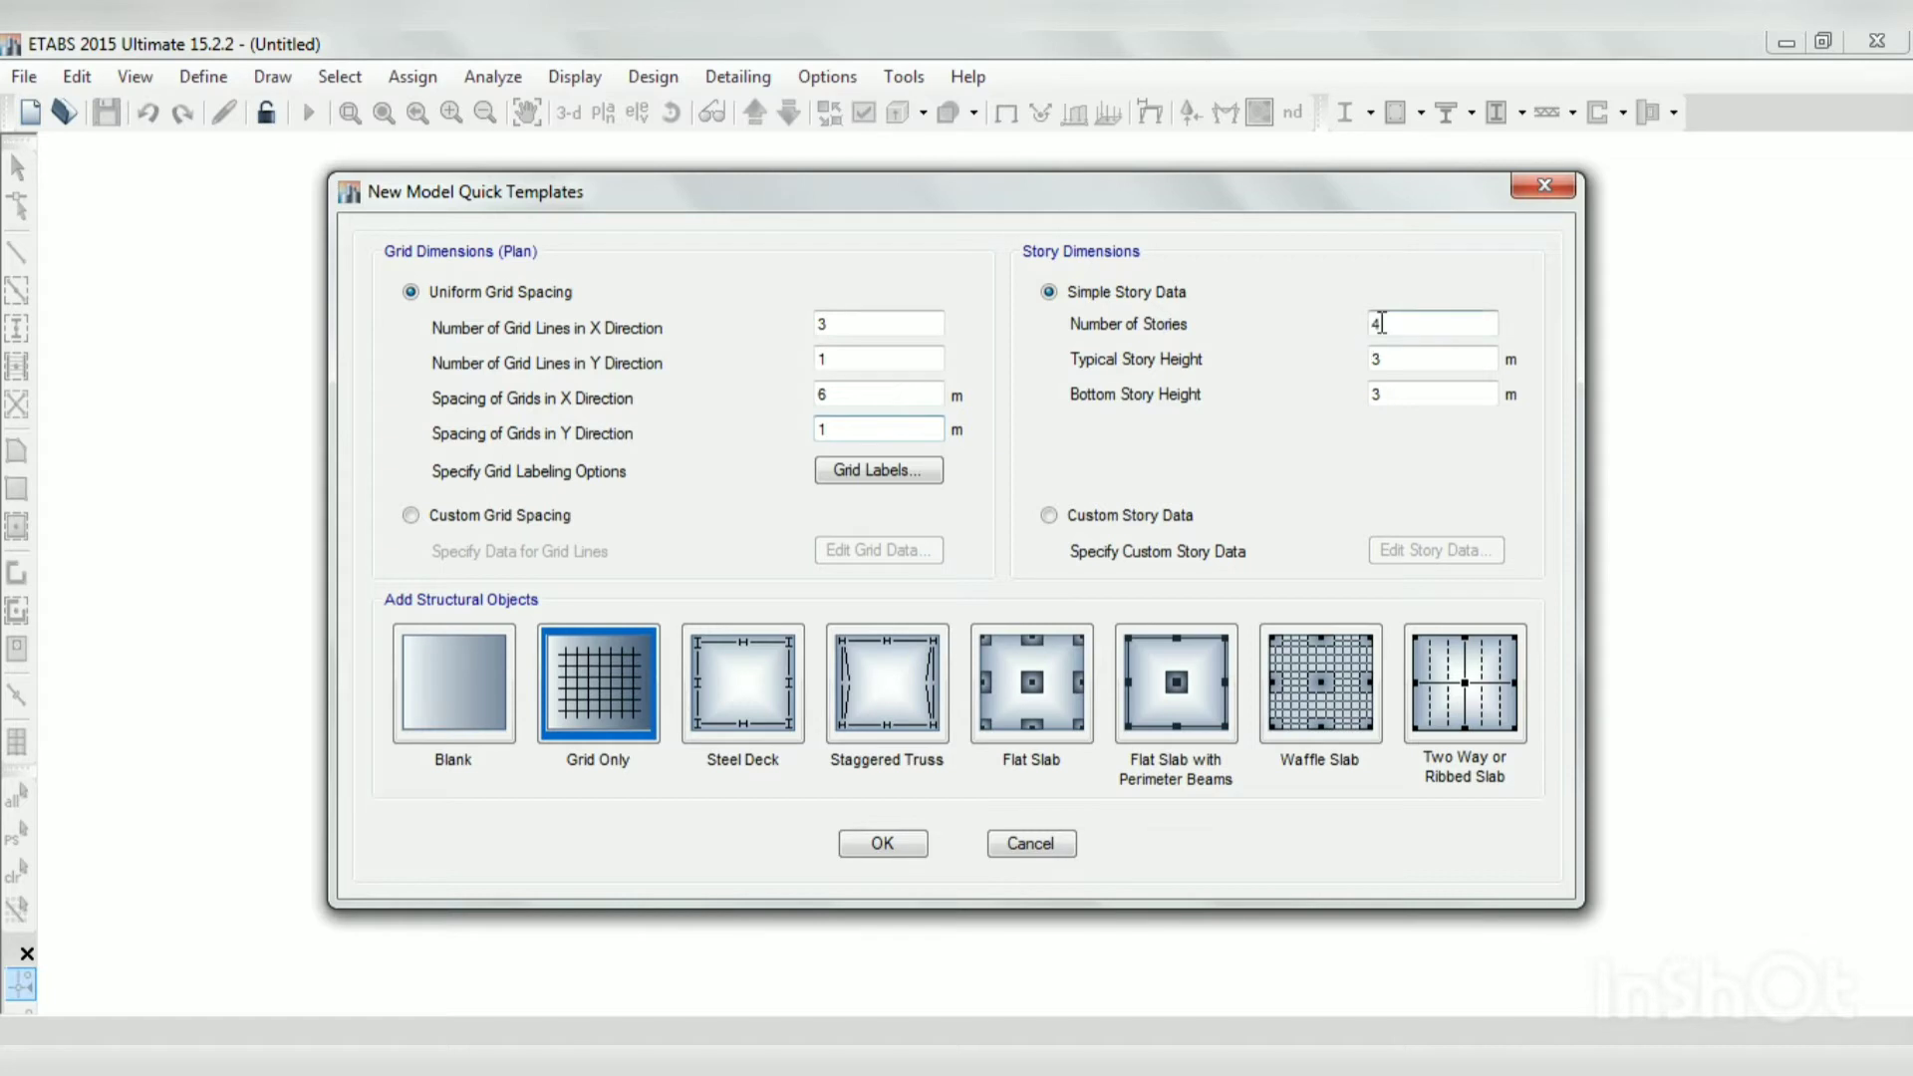
Step: Set 2 stories with typical and bottom story heights of 4.5 m, and create the model from the Grid Only template
double_click(1380, 326)
type("2")
key("Tab")
type("4")
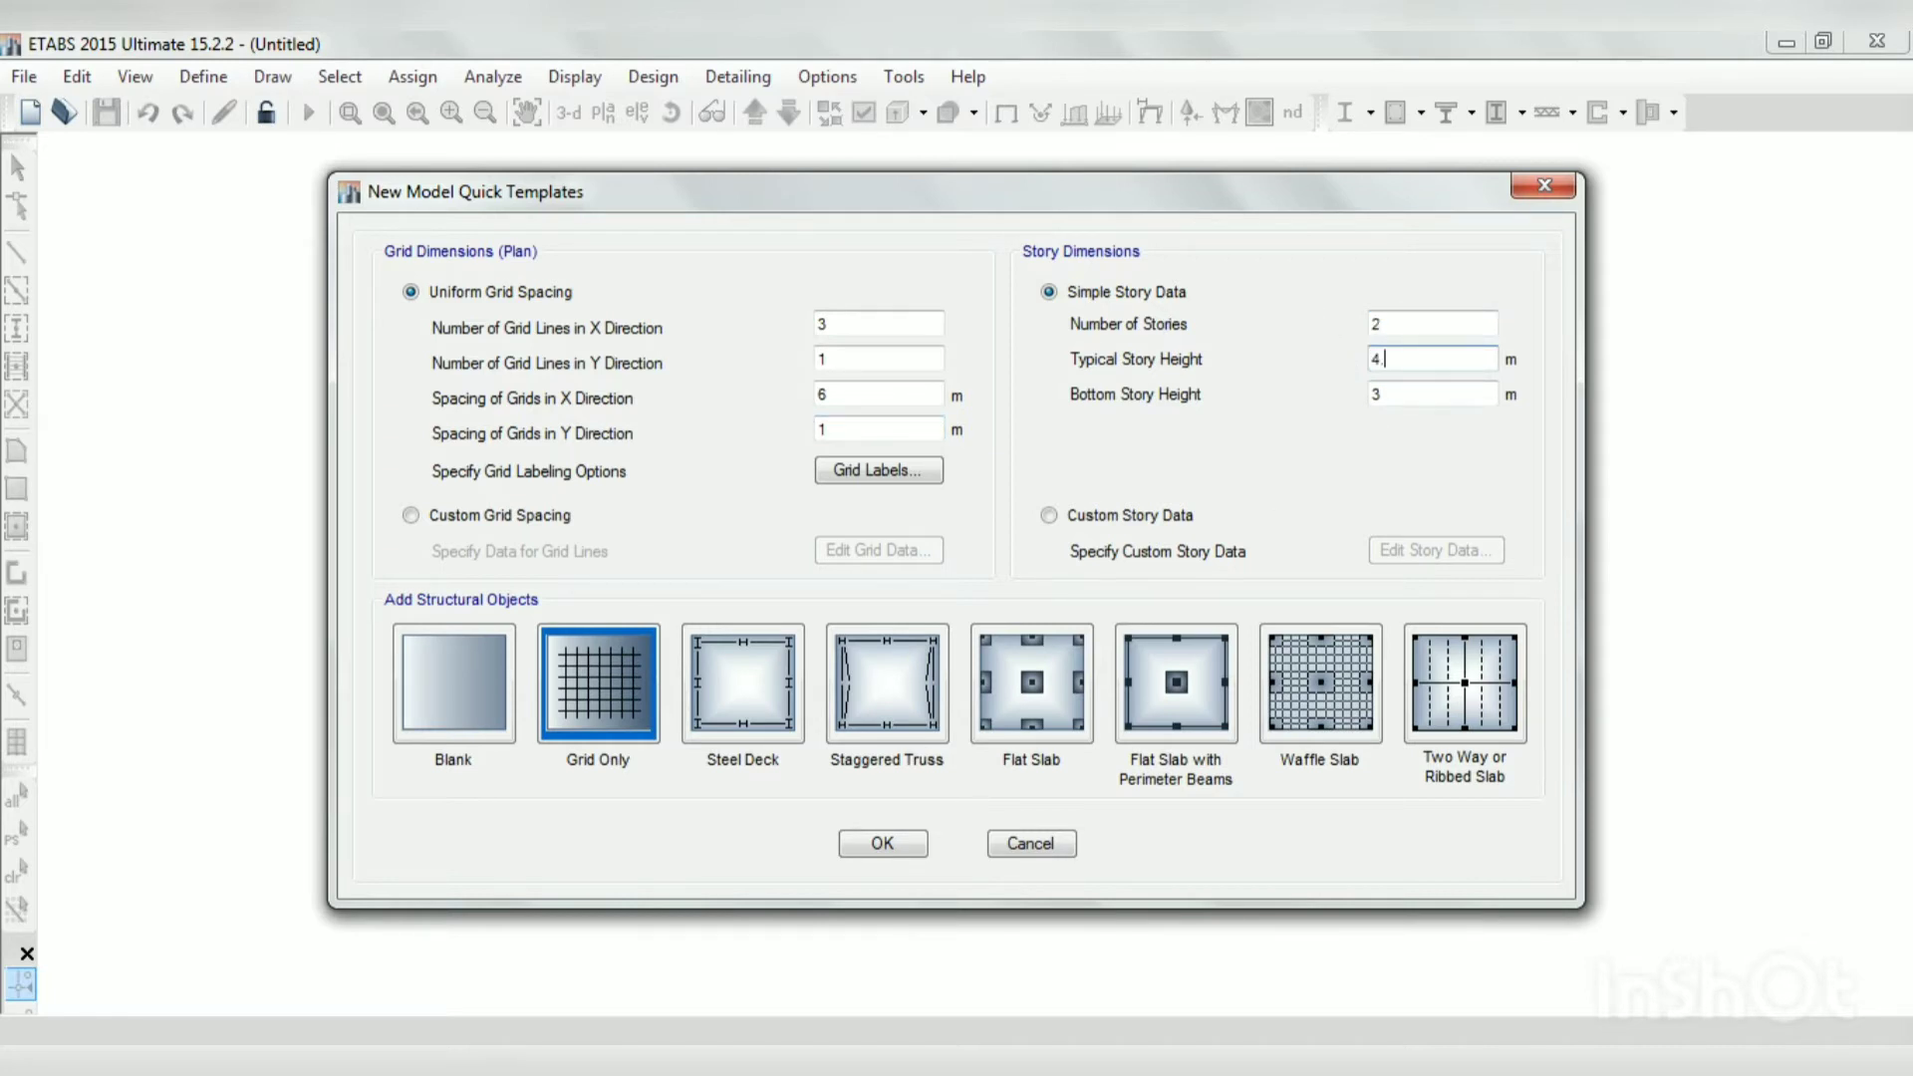
double_click(1368, 396)
type("4.5")
left_click(883, 843)
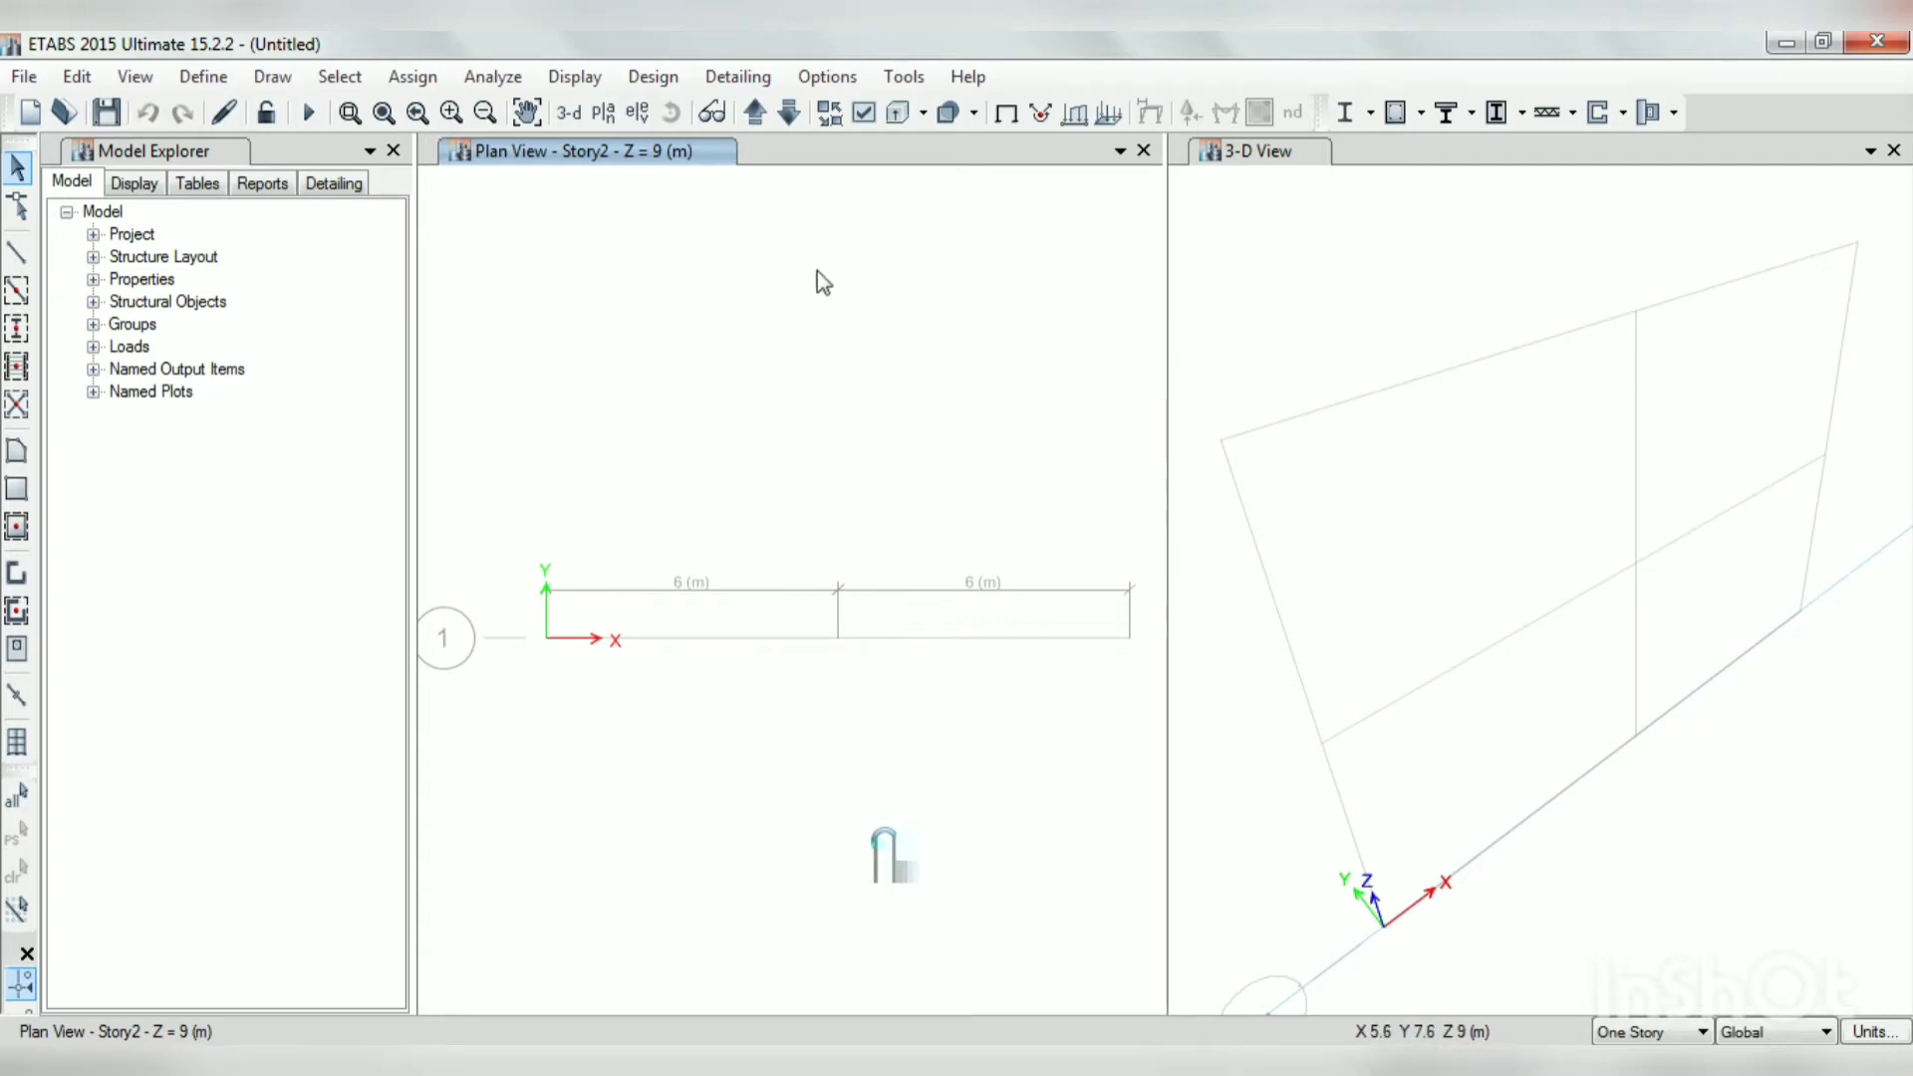
Step: Review the story heights and elevations in the story data, and close the story and grid settings
left_click(77, 76)
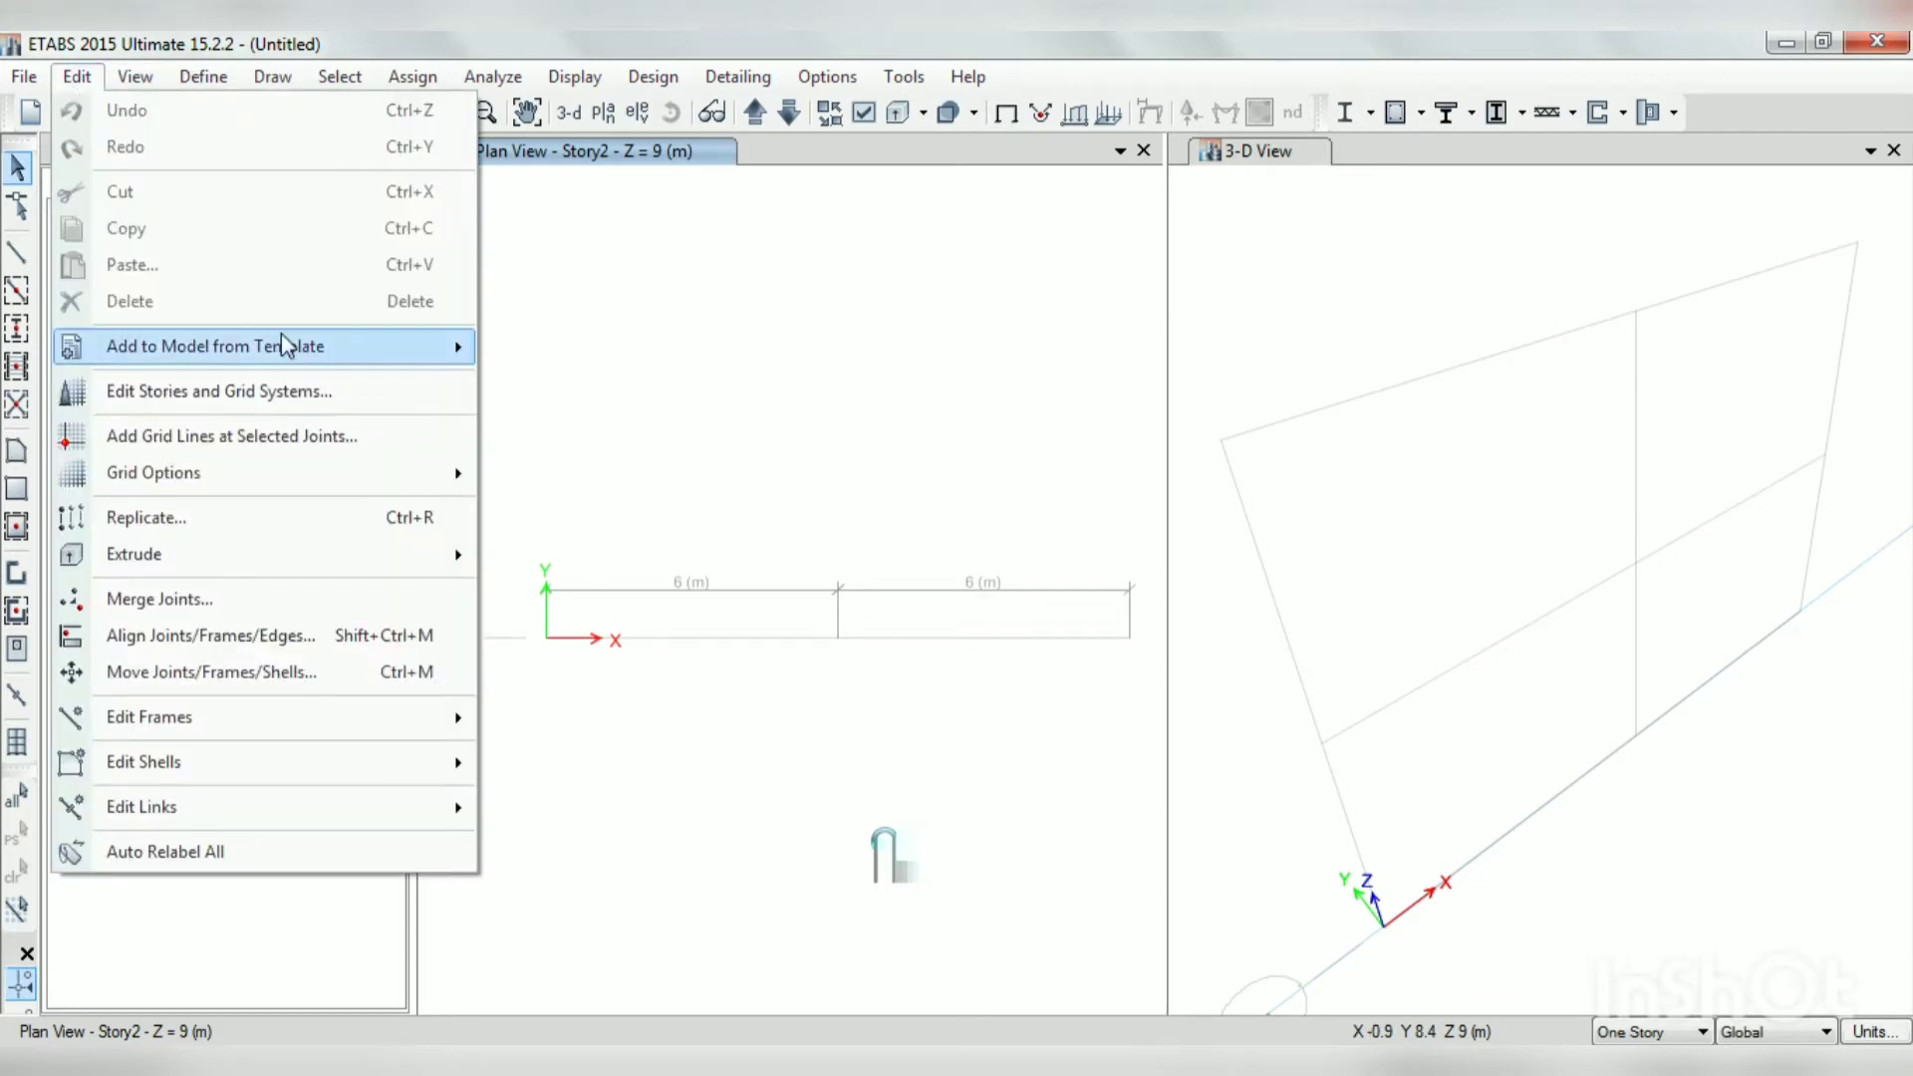
left_click(295, 391)
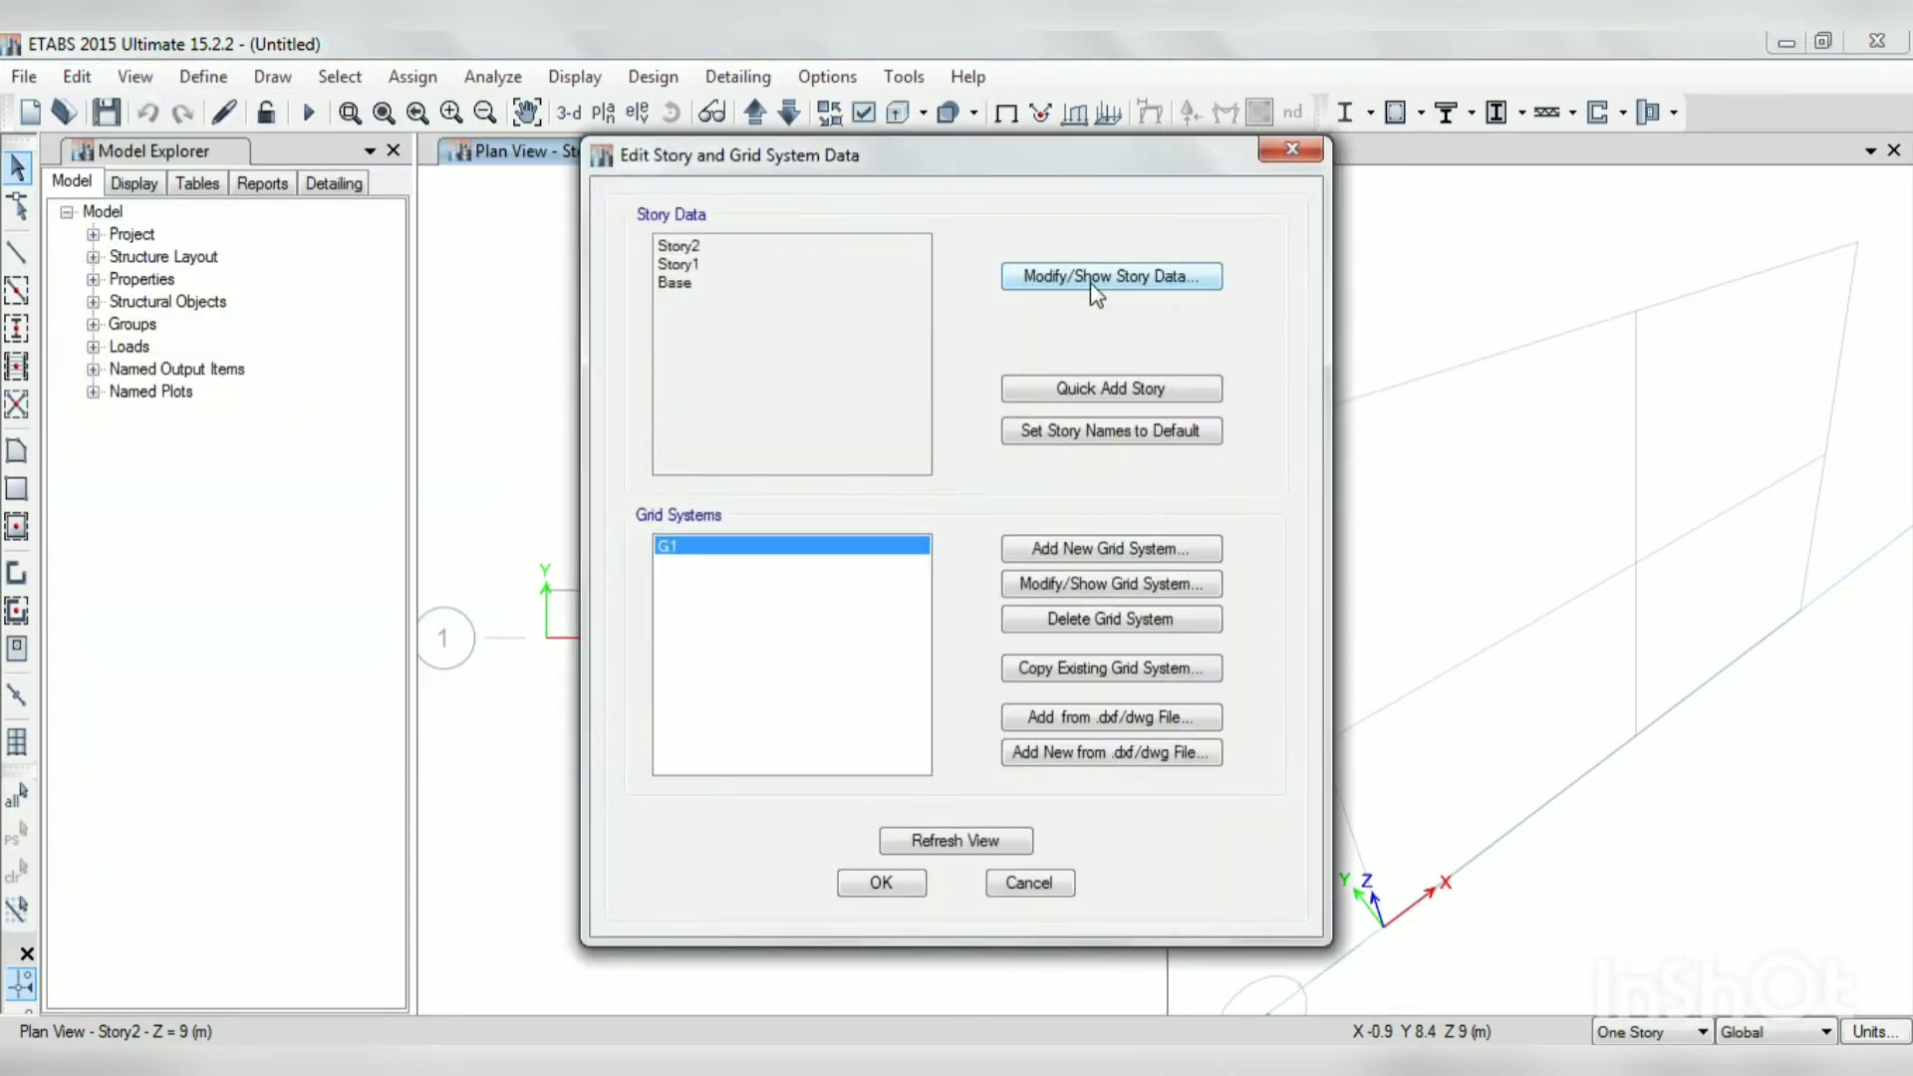
left_click(1089, 279)
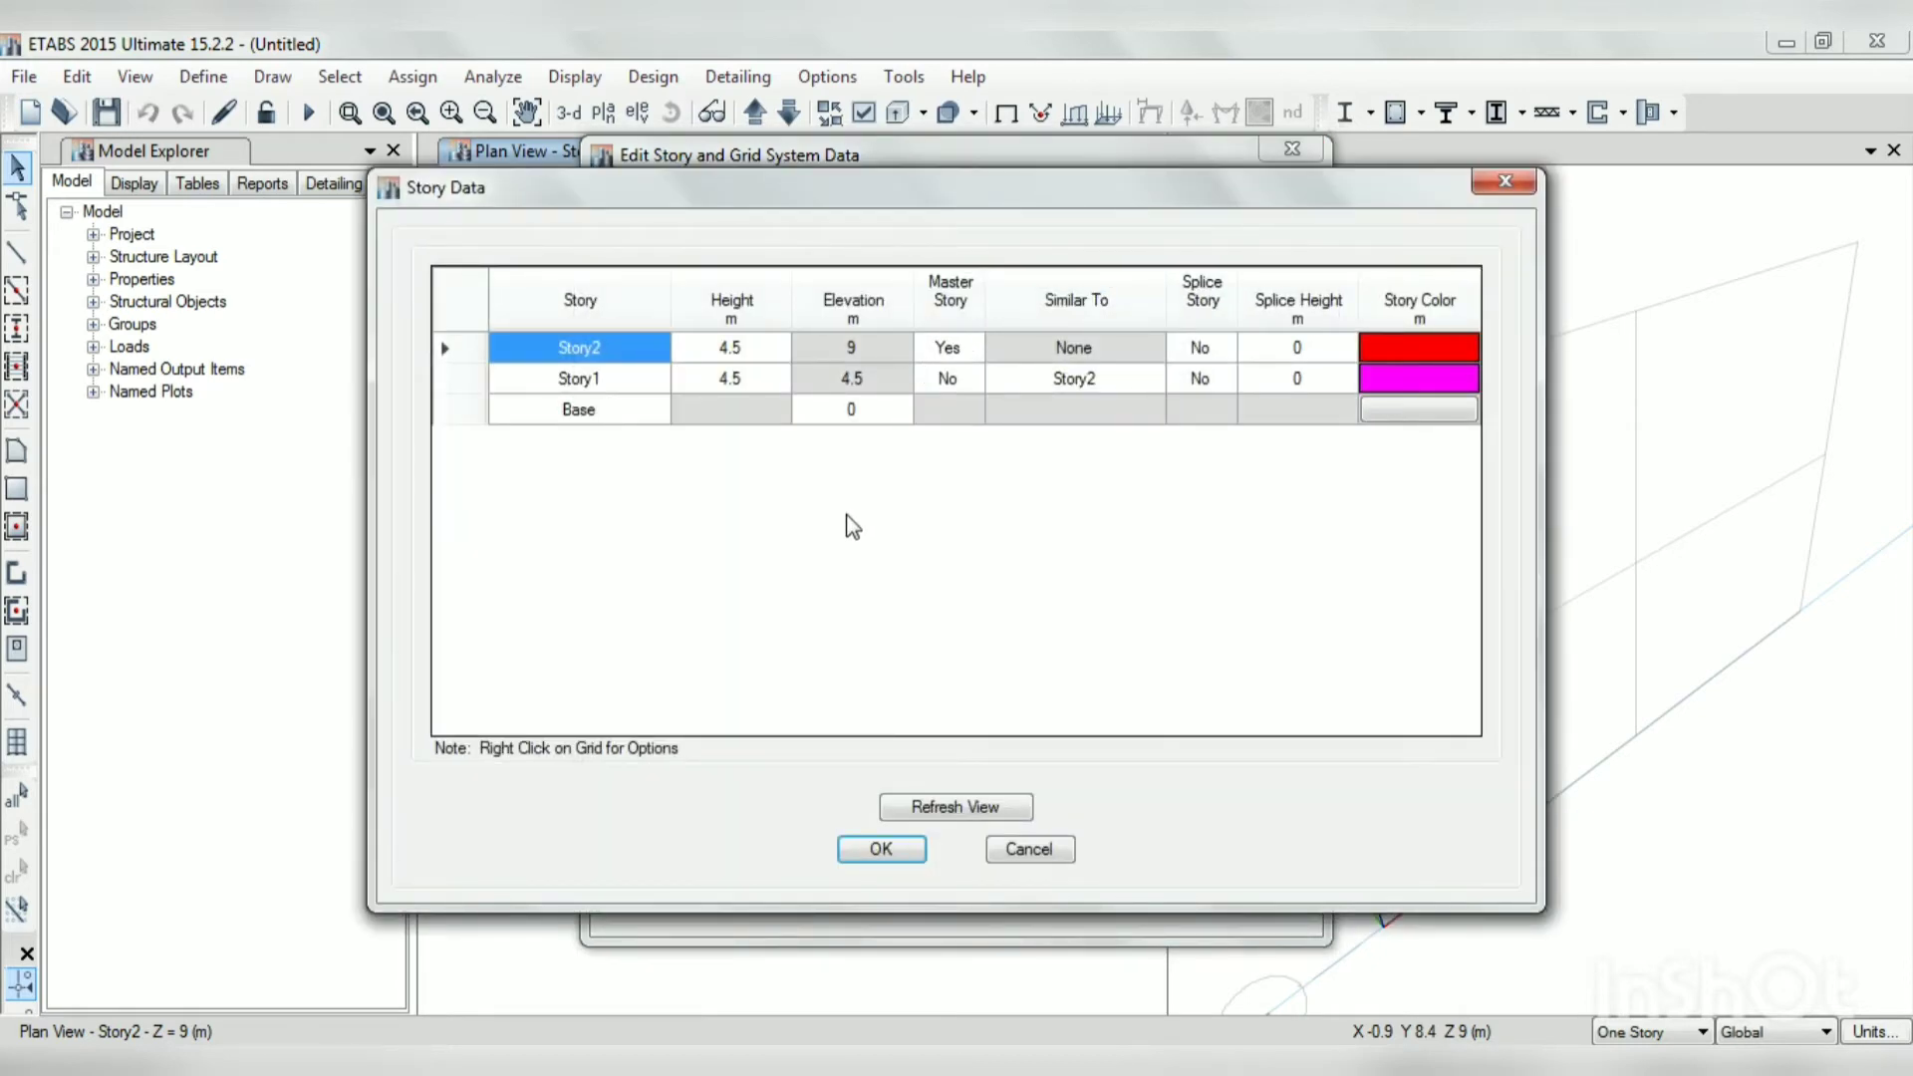
left_click(878, 850)
left_click(1290, 152)
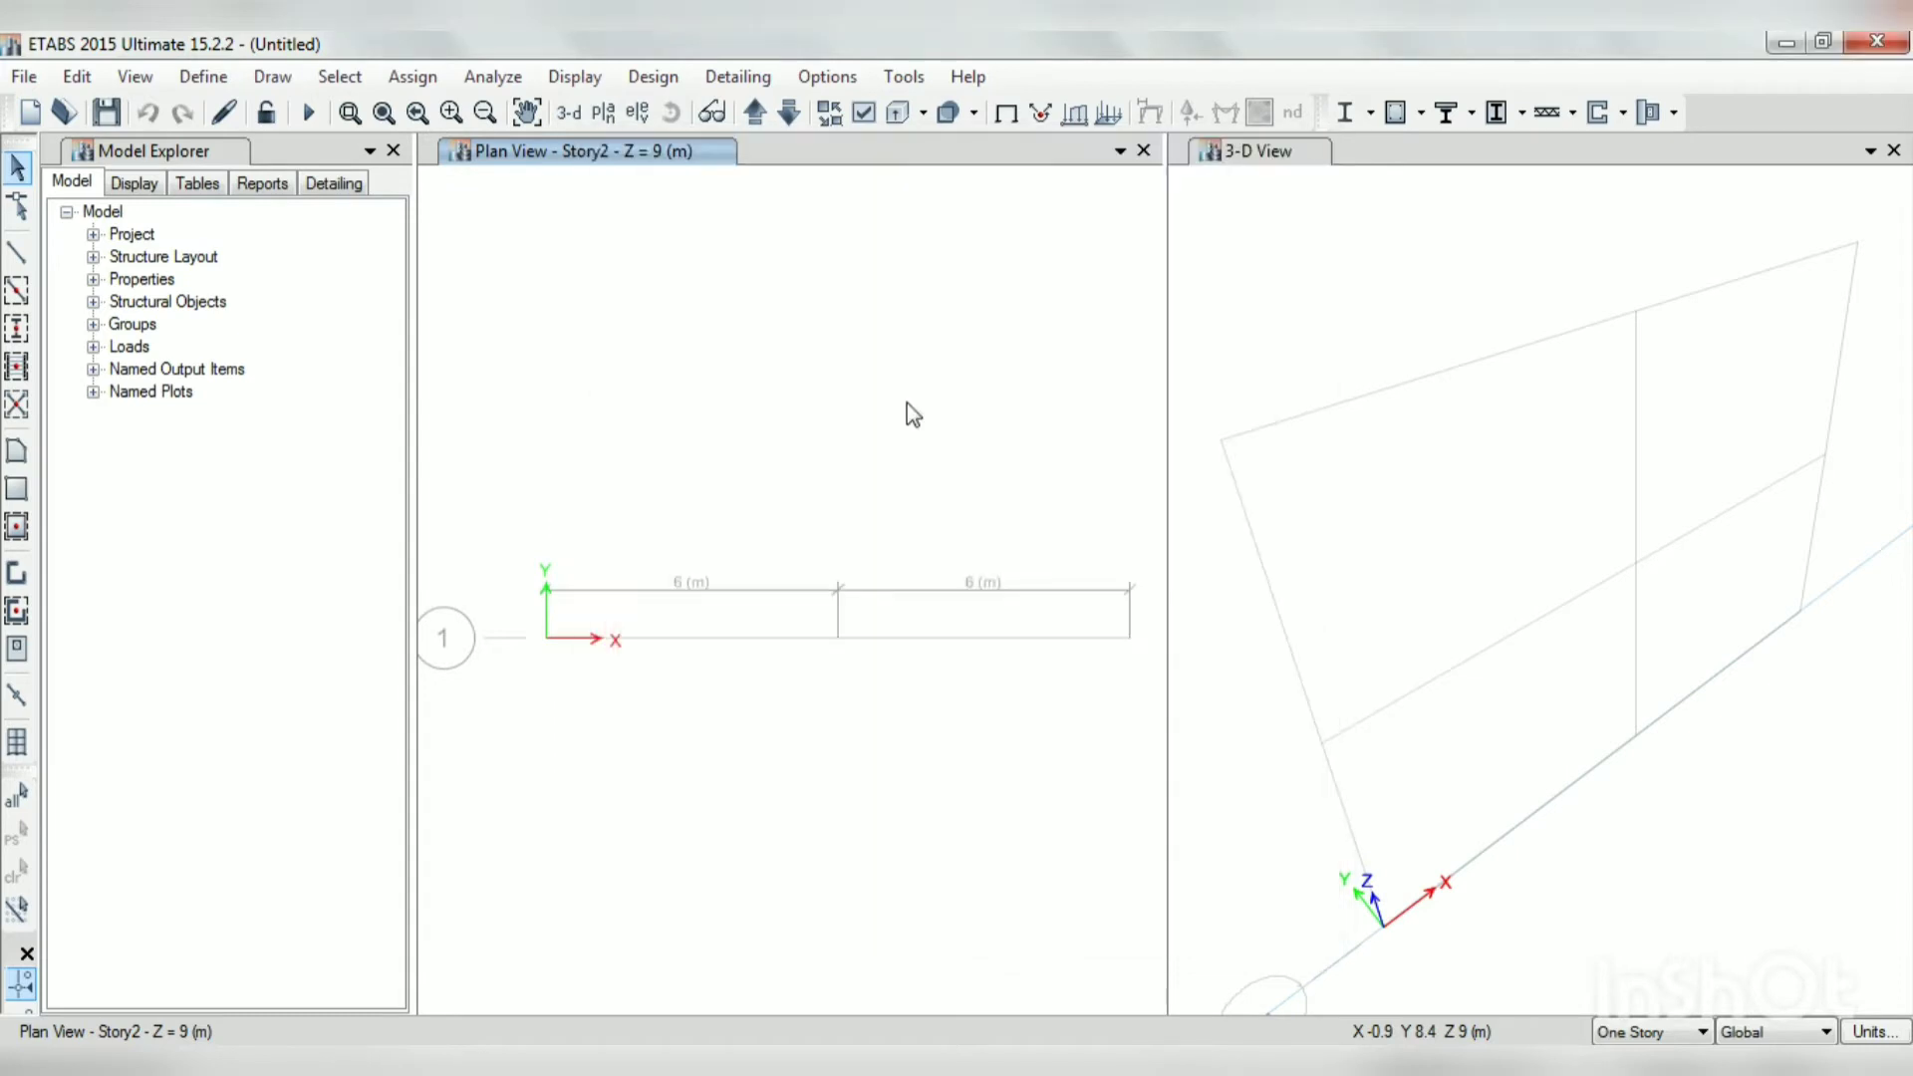
Step: Show the elevation along grid line 1 in place of the plan view
left_click(637, 113)
left_click(732, 459)
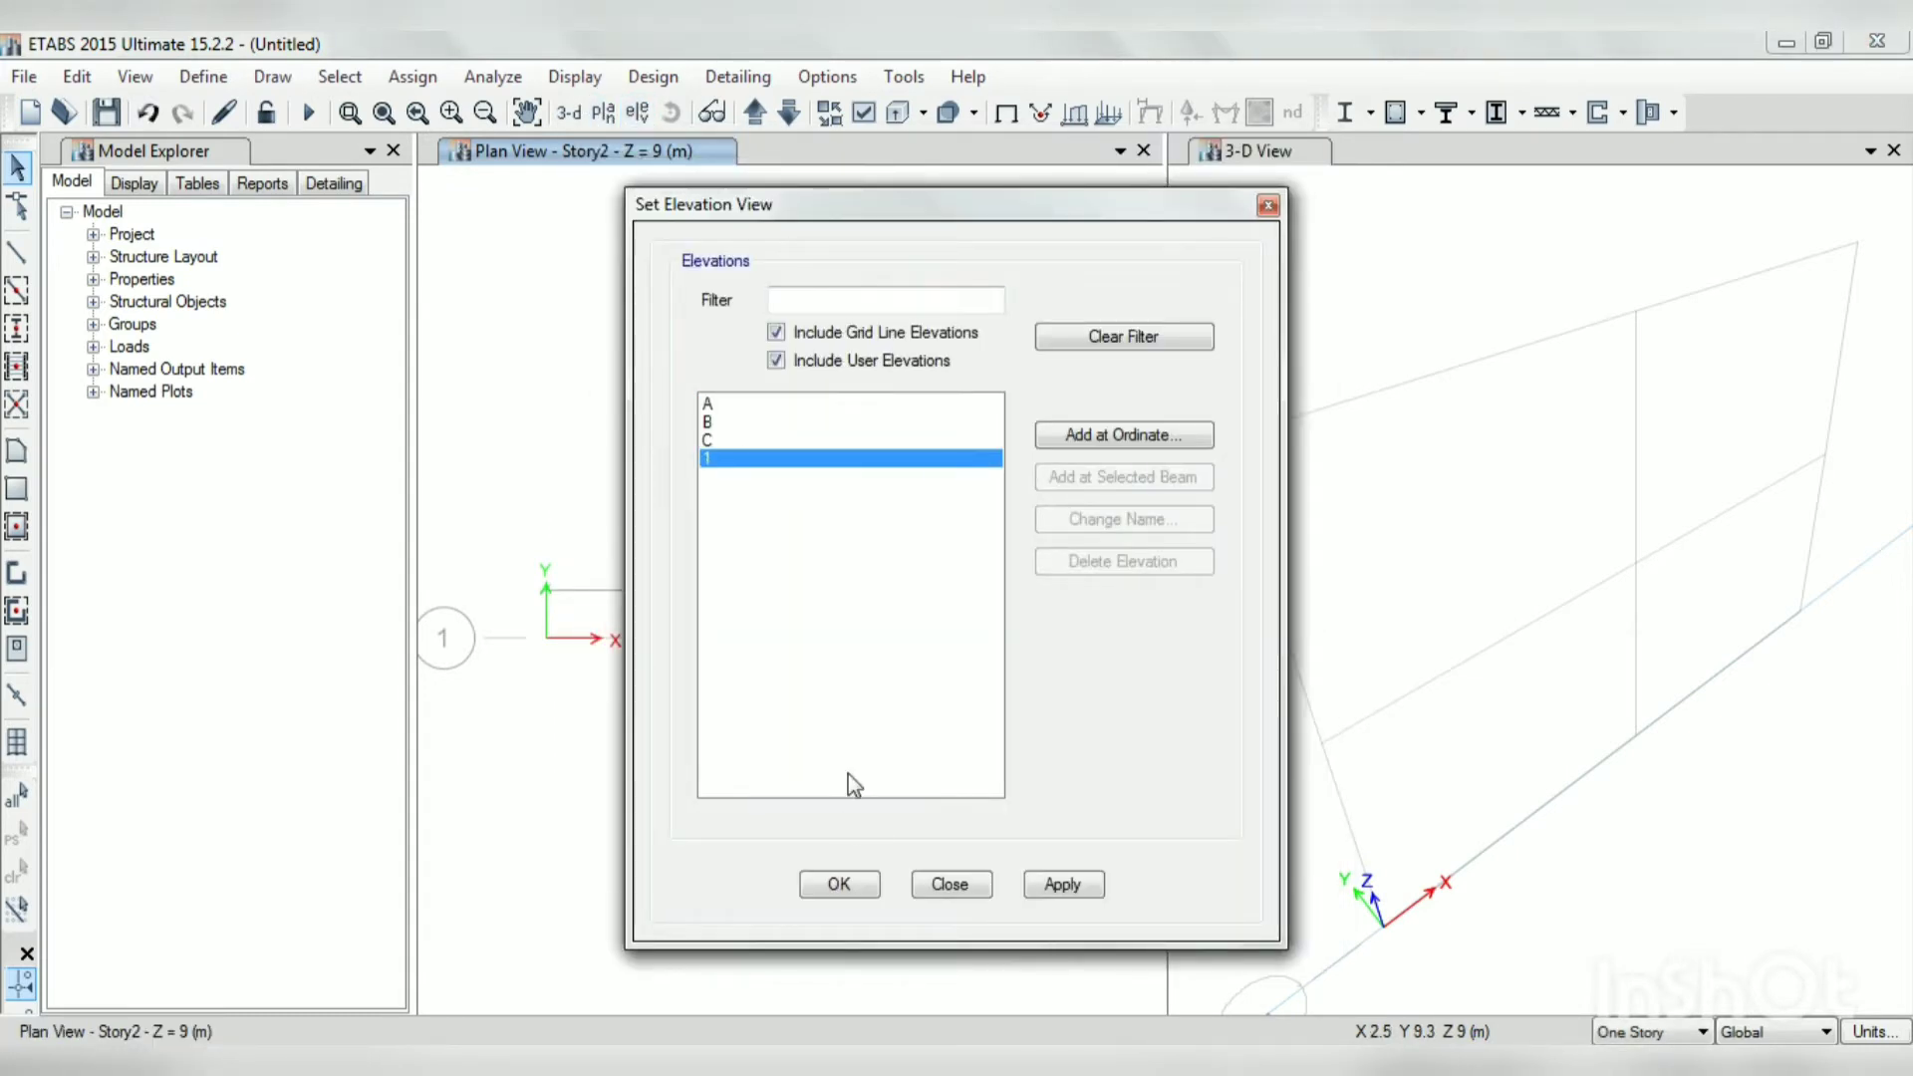
left_click(1058, 885)
left_click(839, 884)
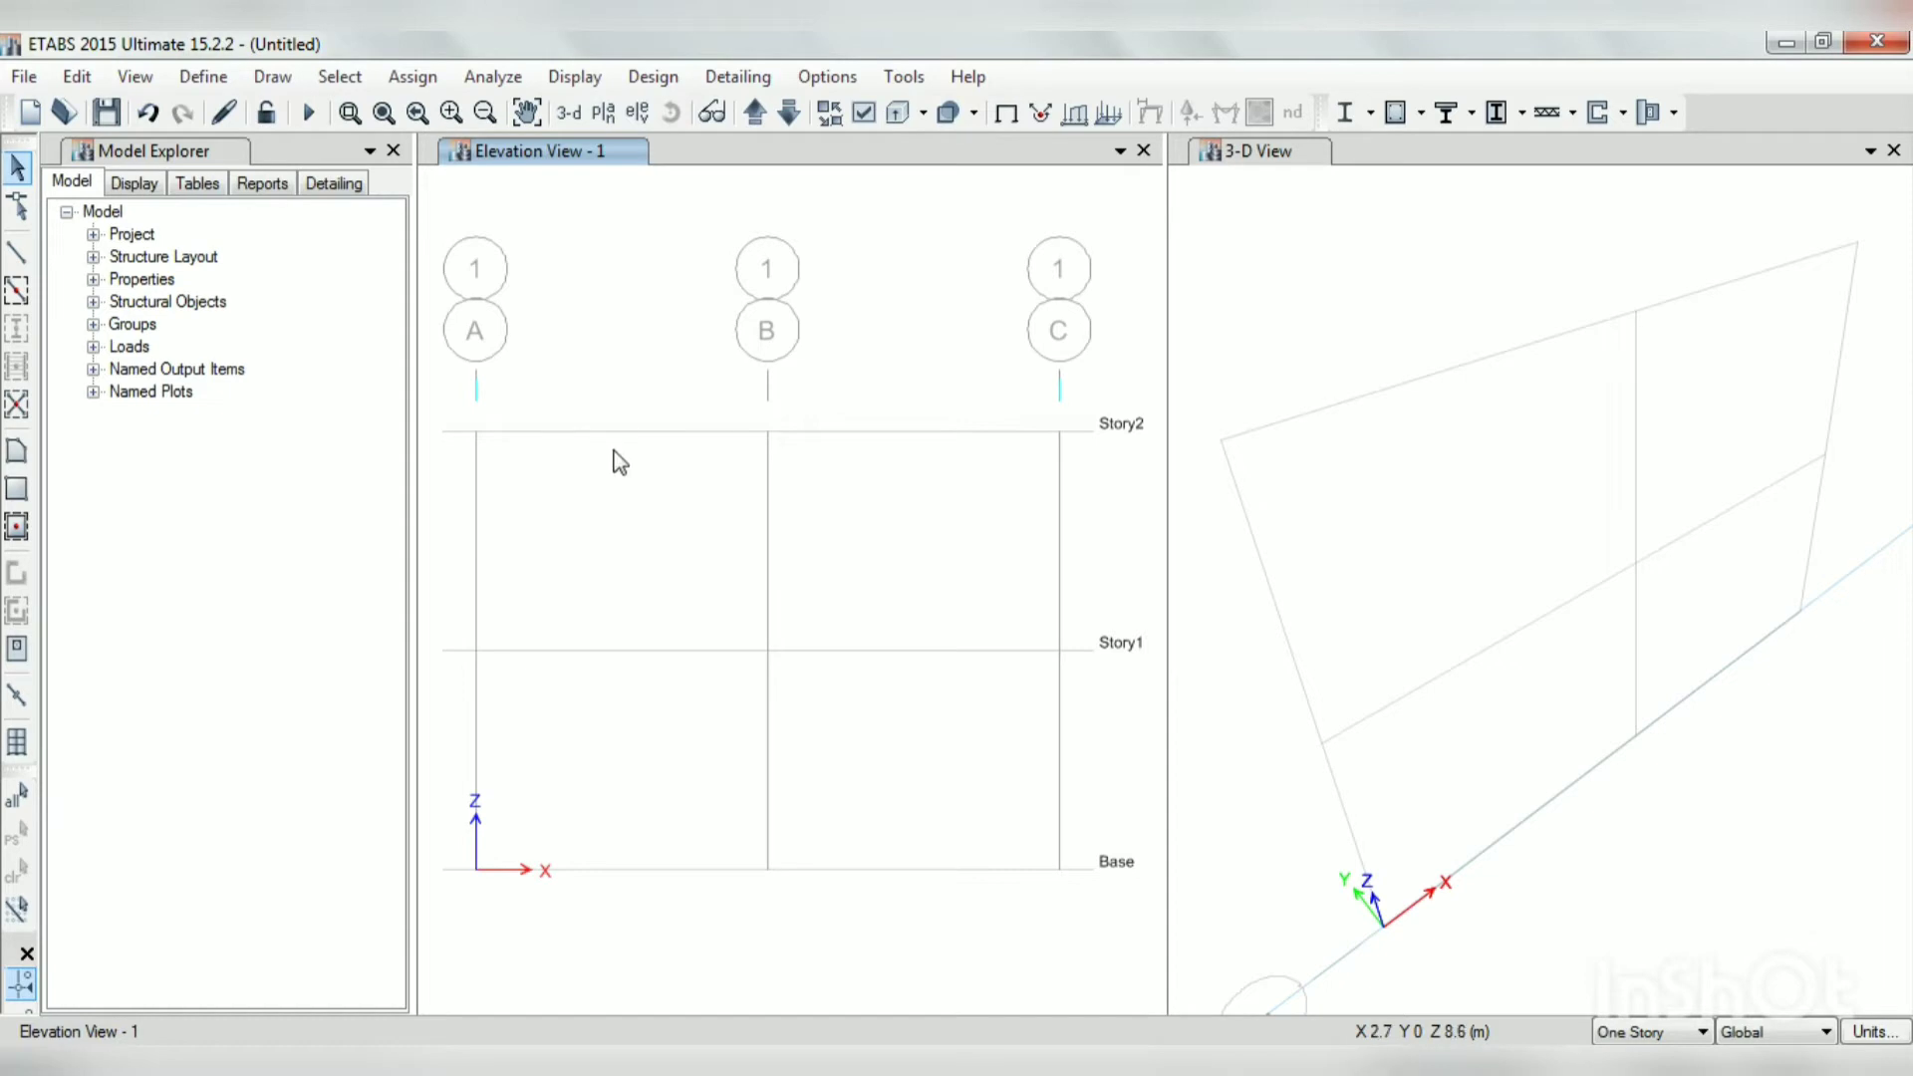
Step: Add a new rebar material for region India with the Indian standard and the mild 250 grade
left_click(196, 78)
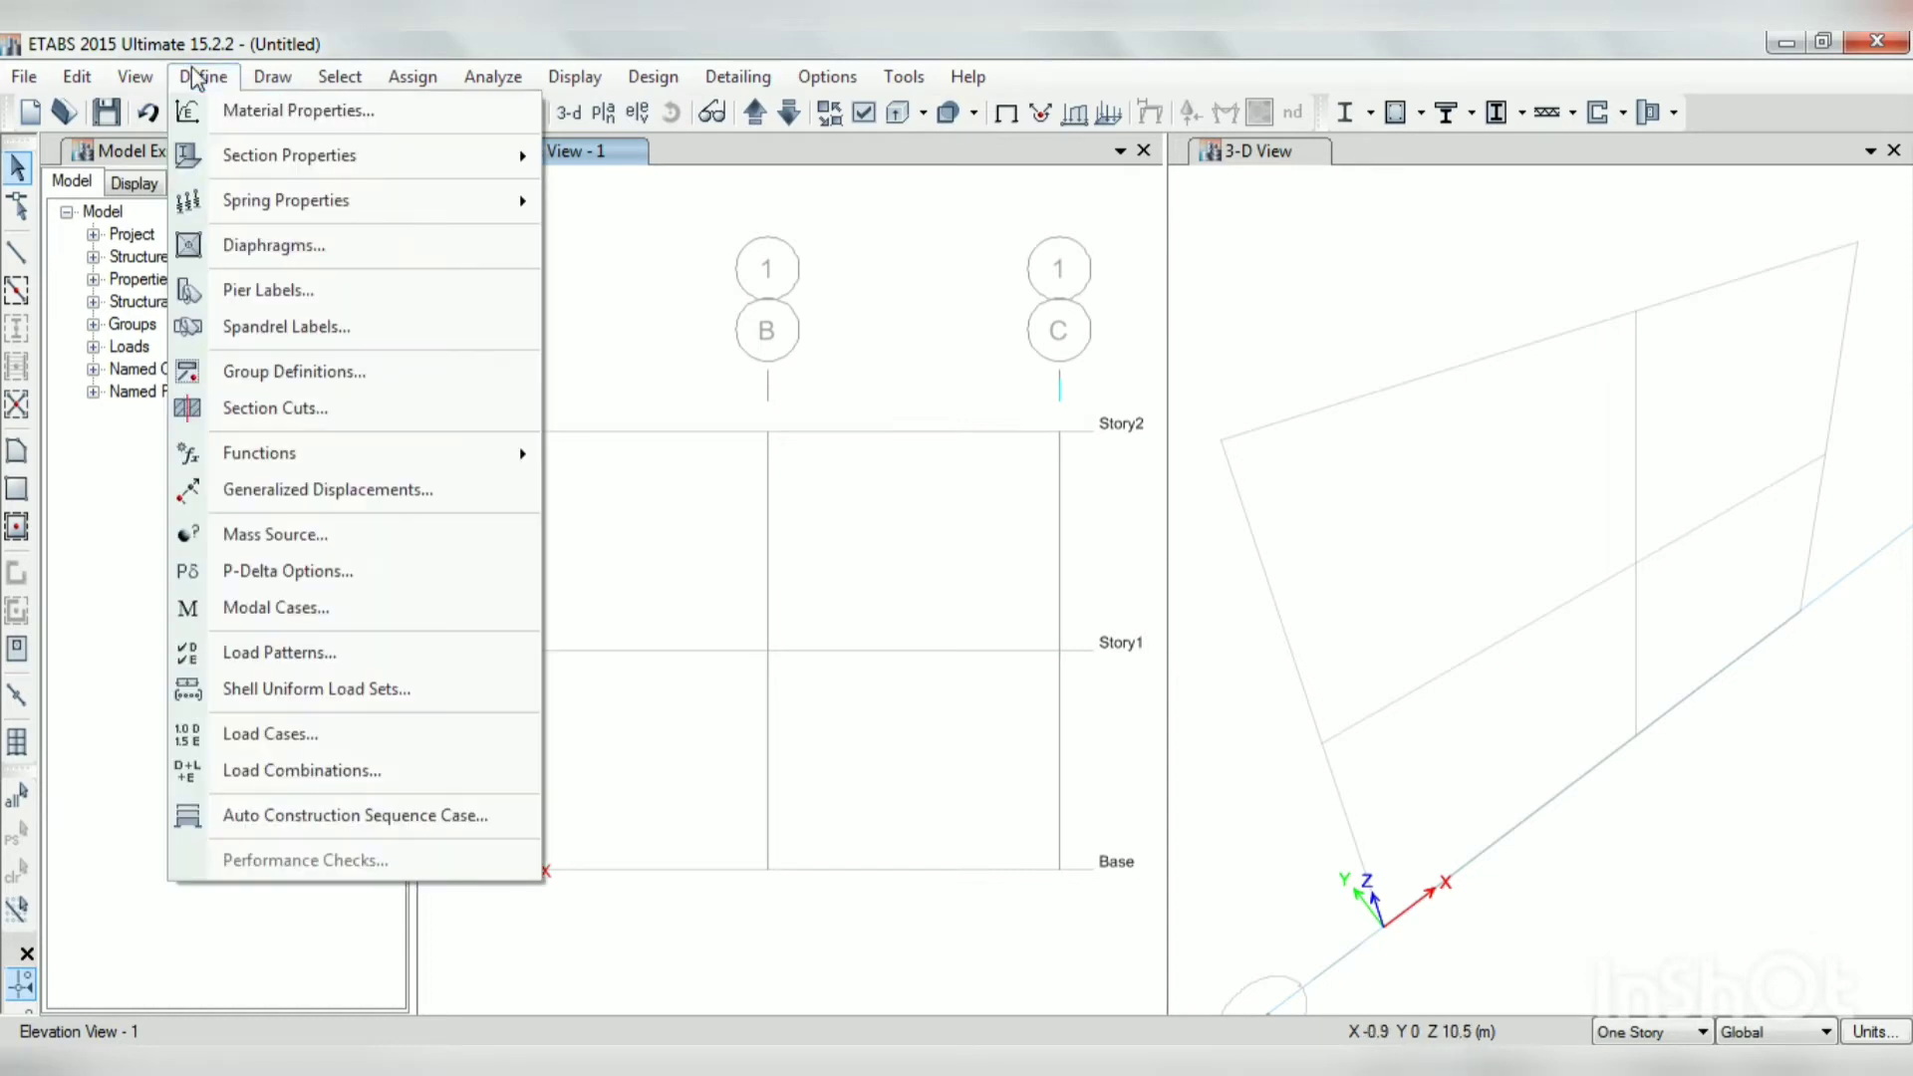
left_click(294, 111)
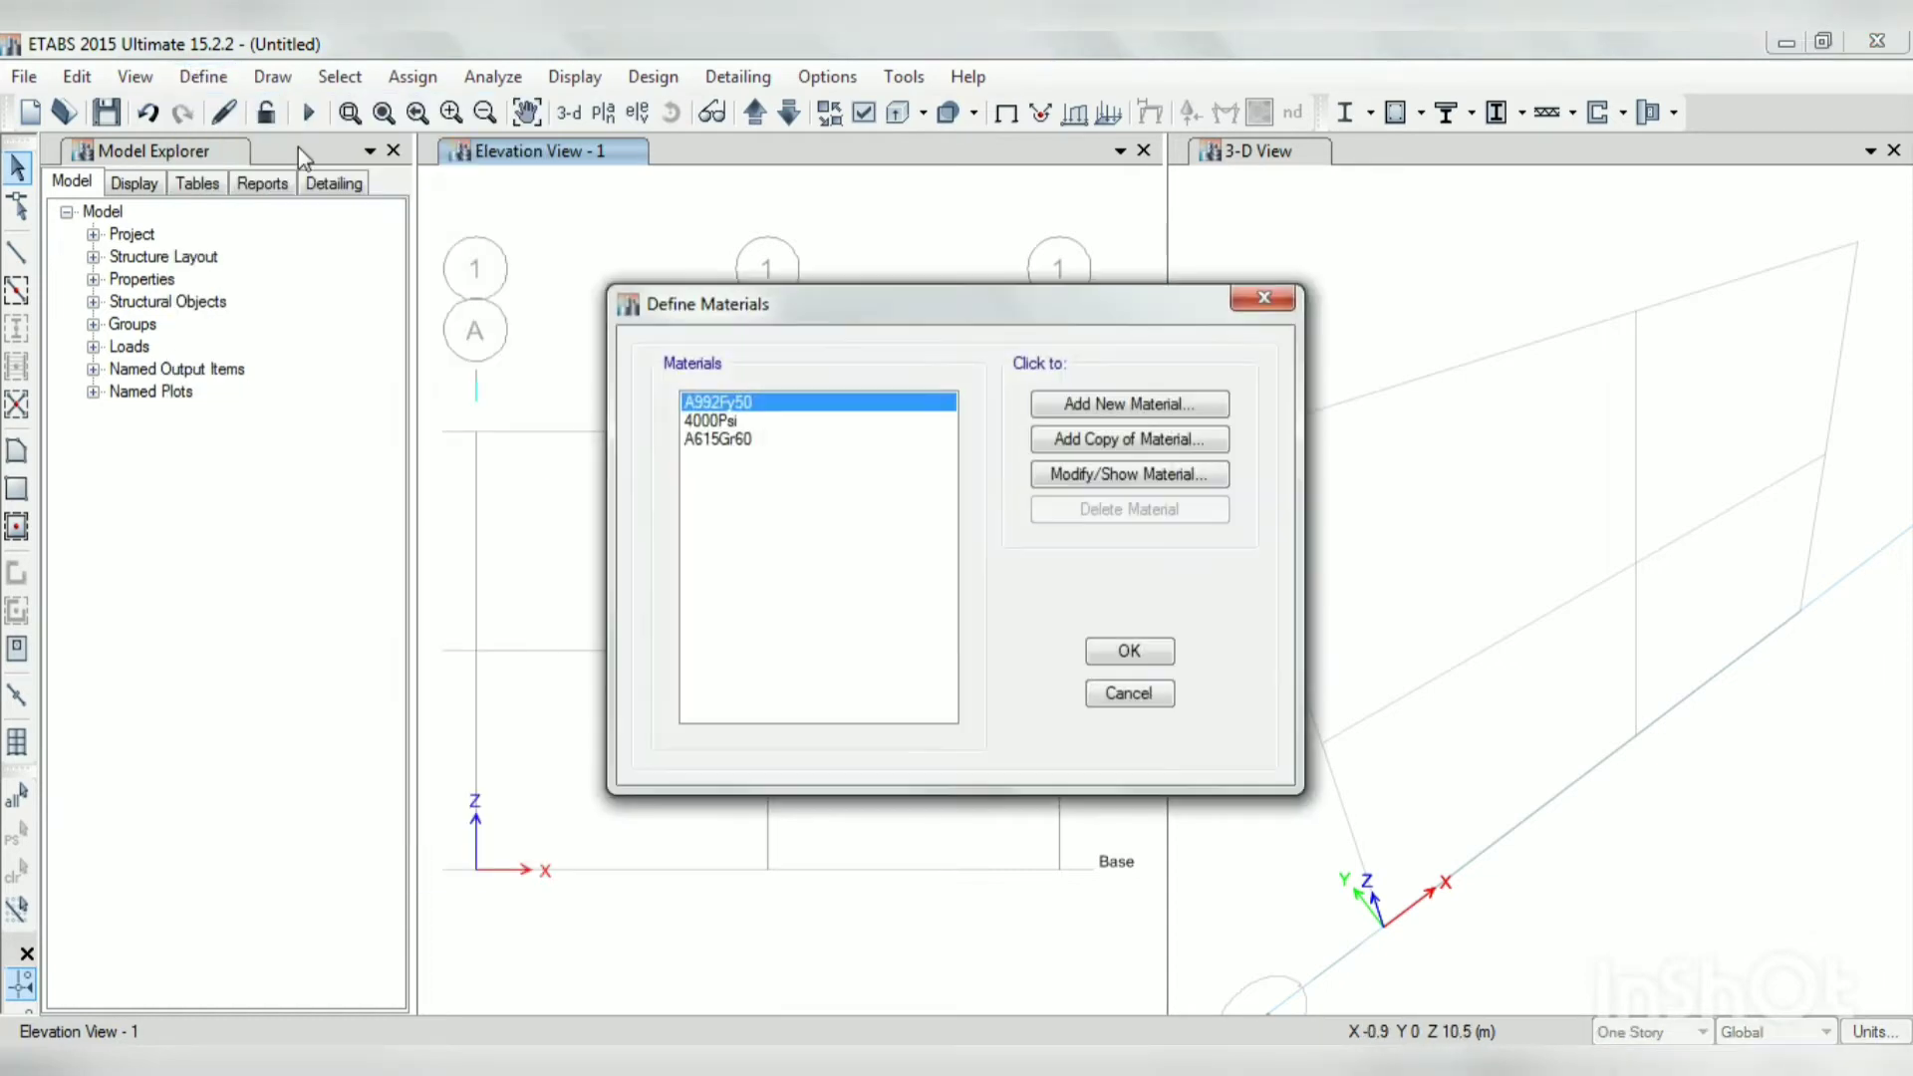
left_click(1153, 405)
left_click(923, 470)
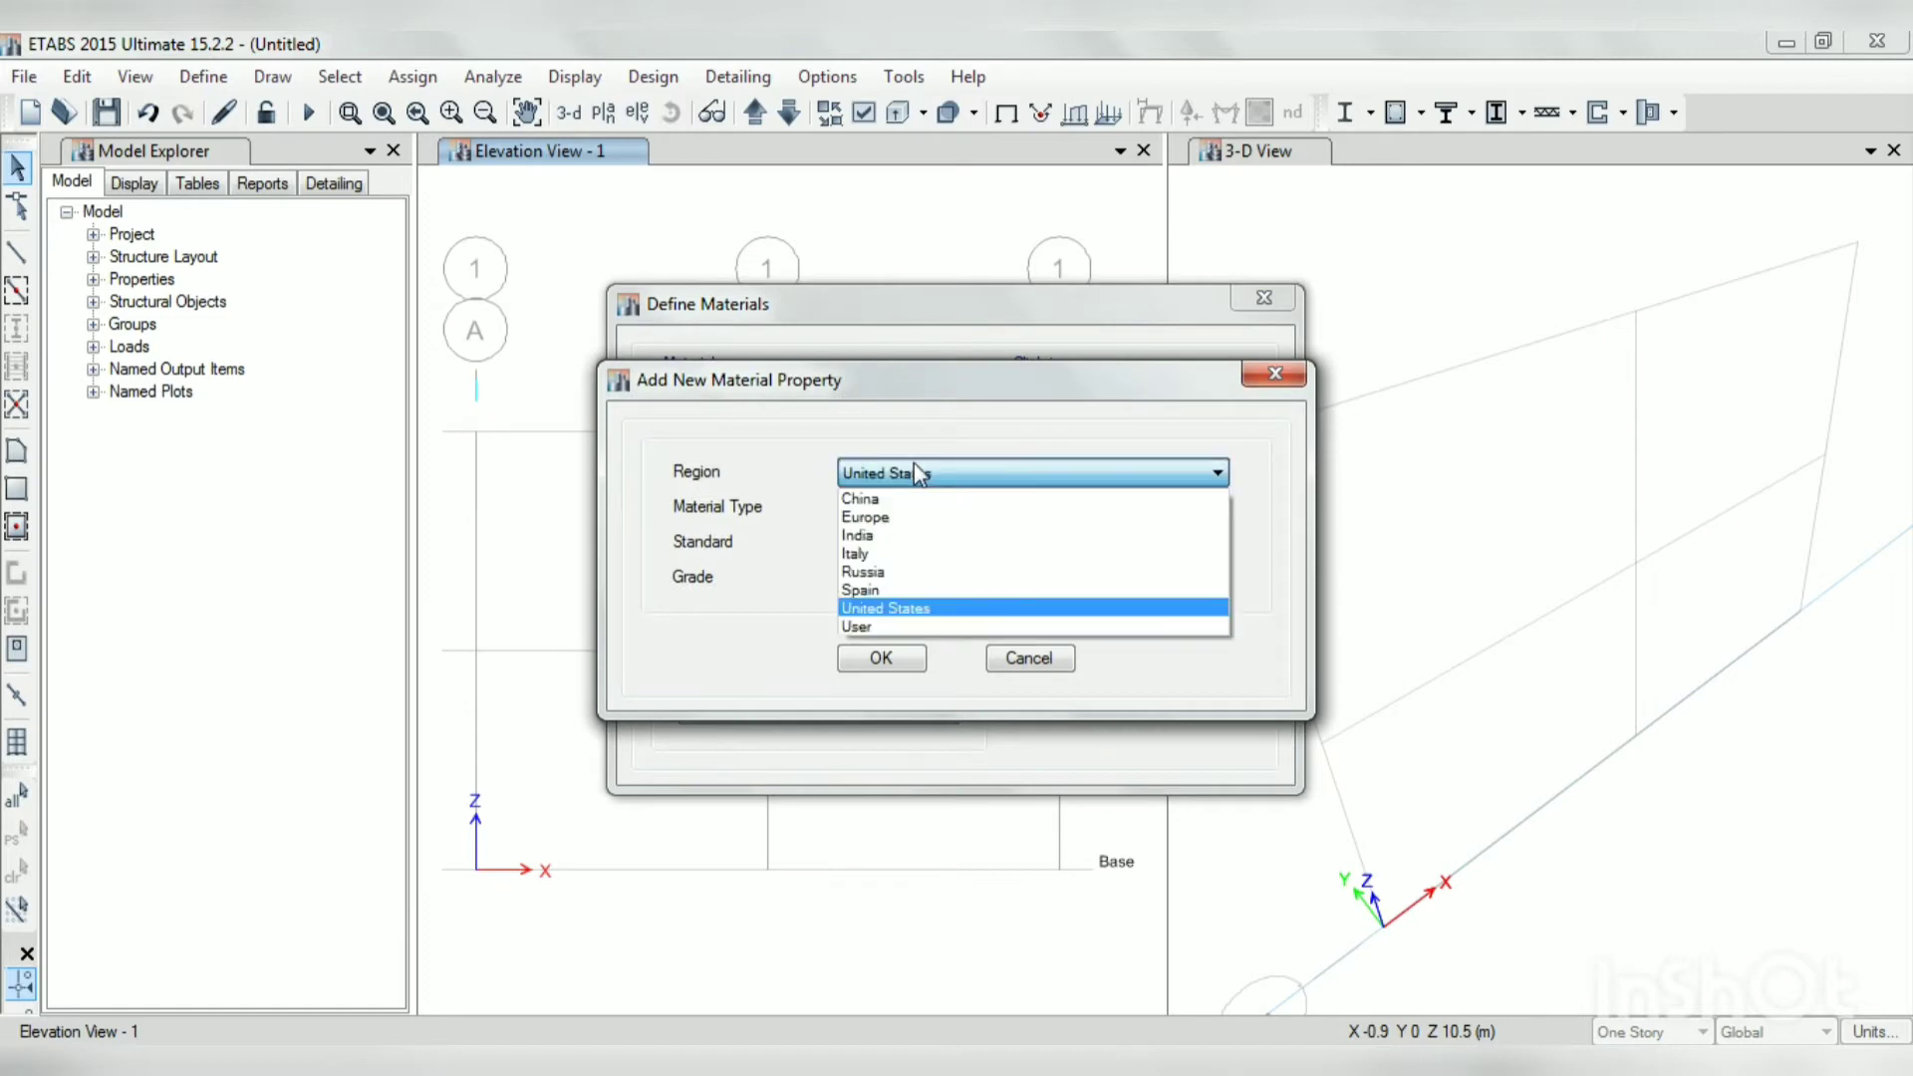
left_click(888, 538)
left_click(903, 518)
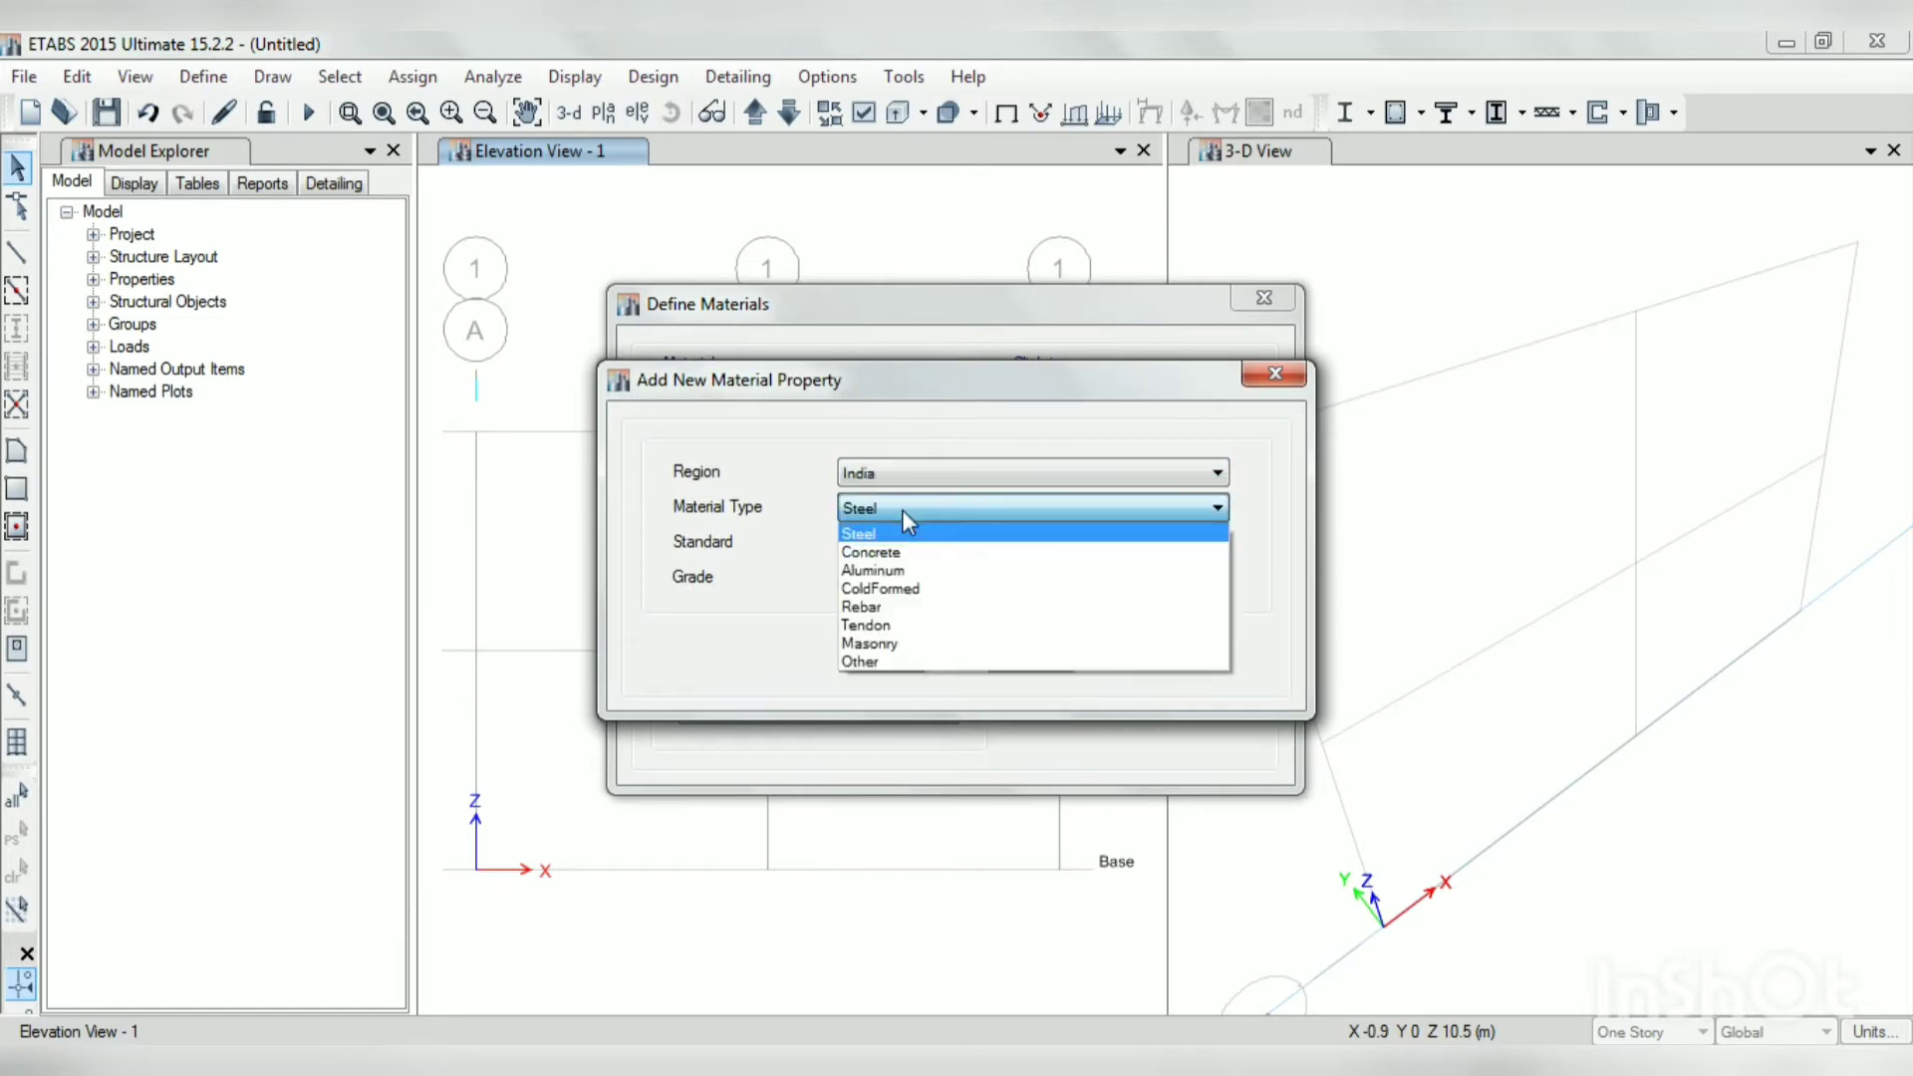
left_click(909, 601)
left_click(901, 583)
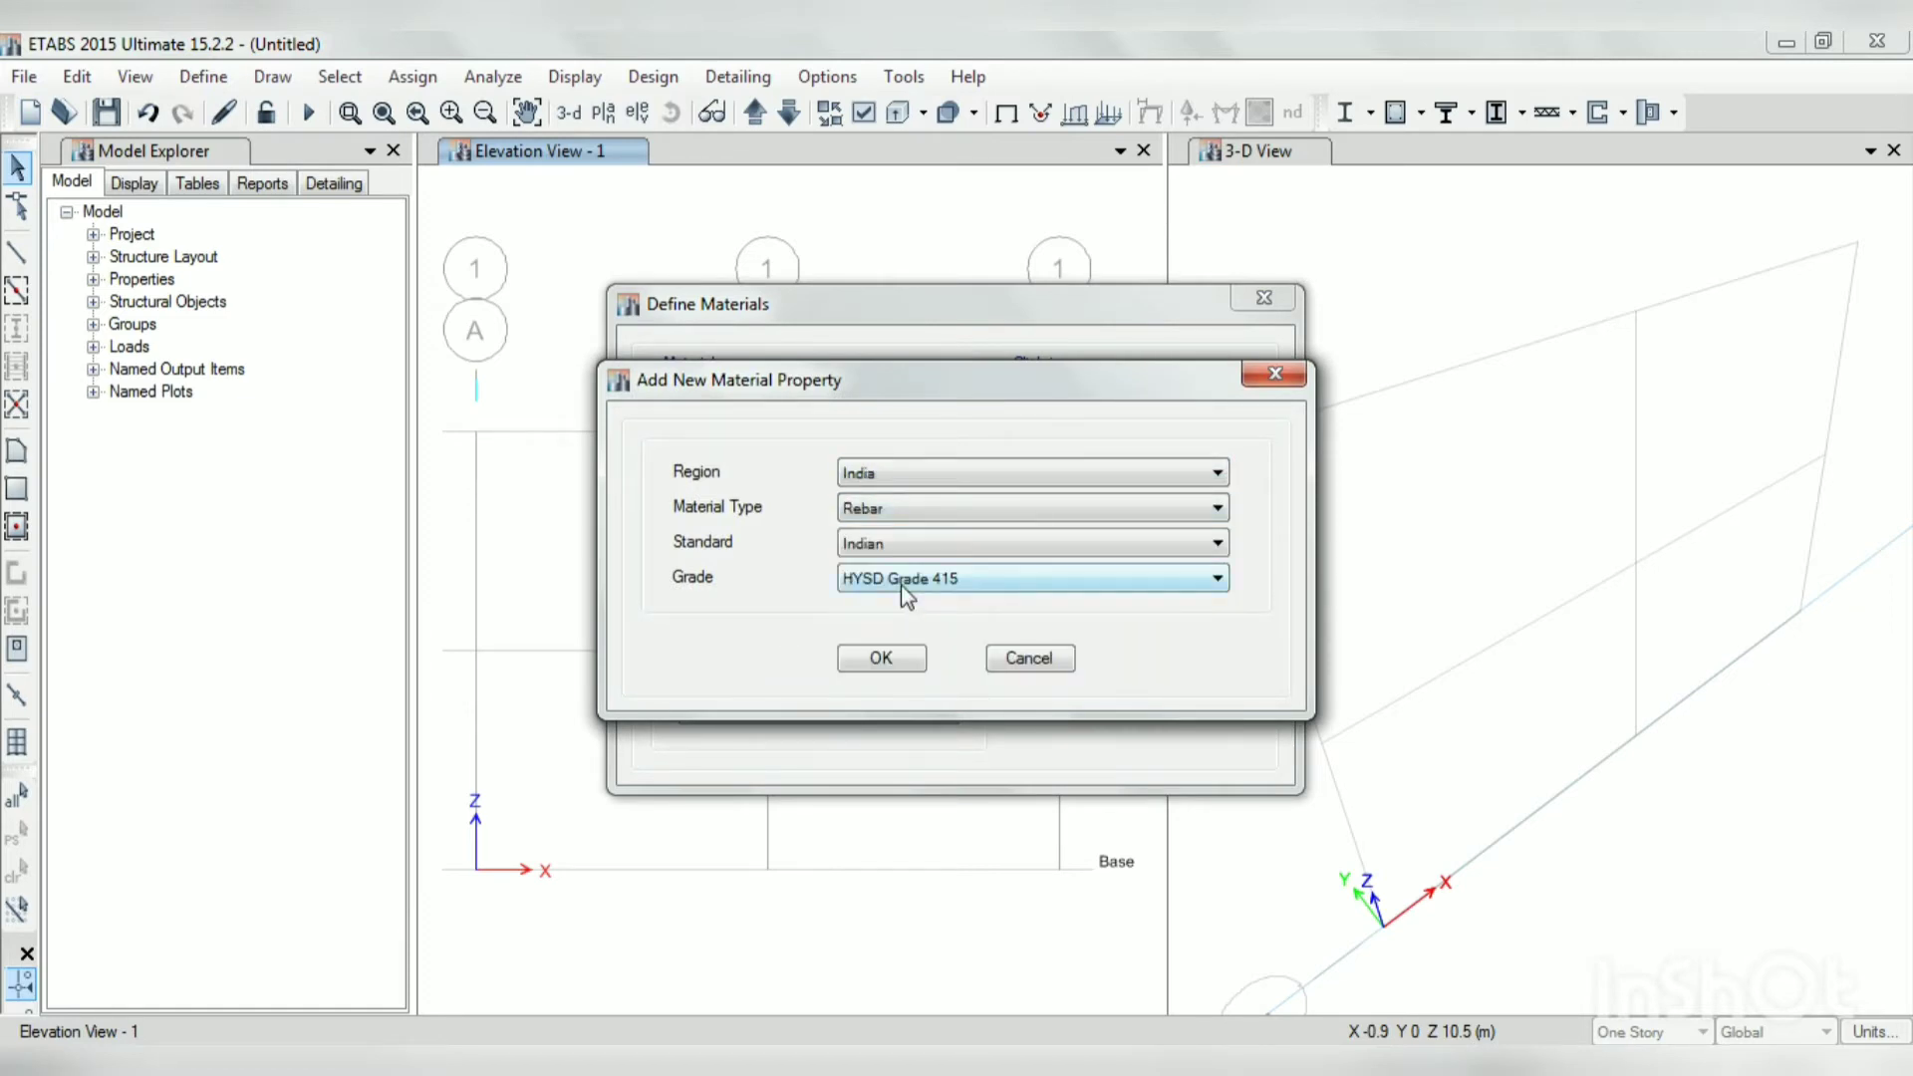
left_click(907, 612)
left_click(896, 659)
left_click(873, 831)
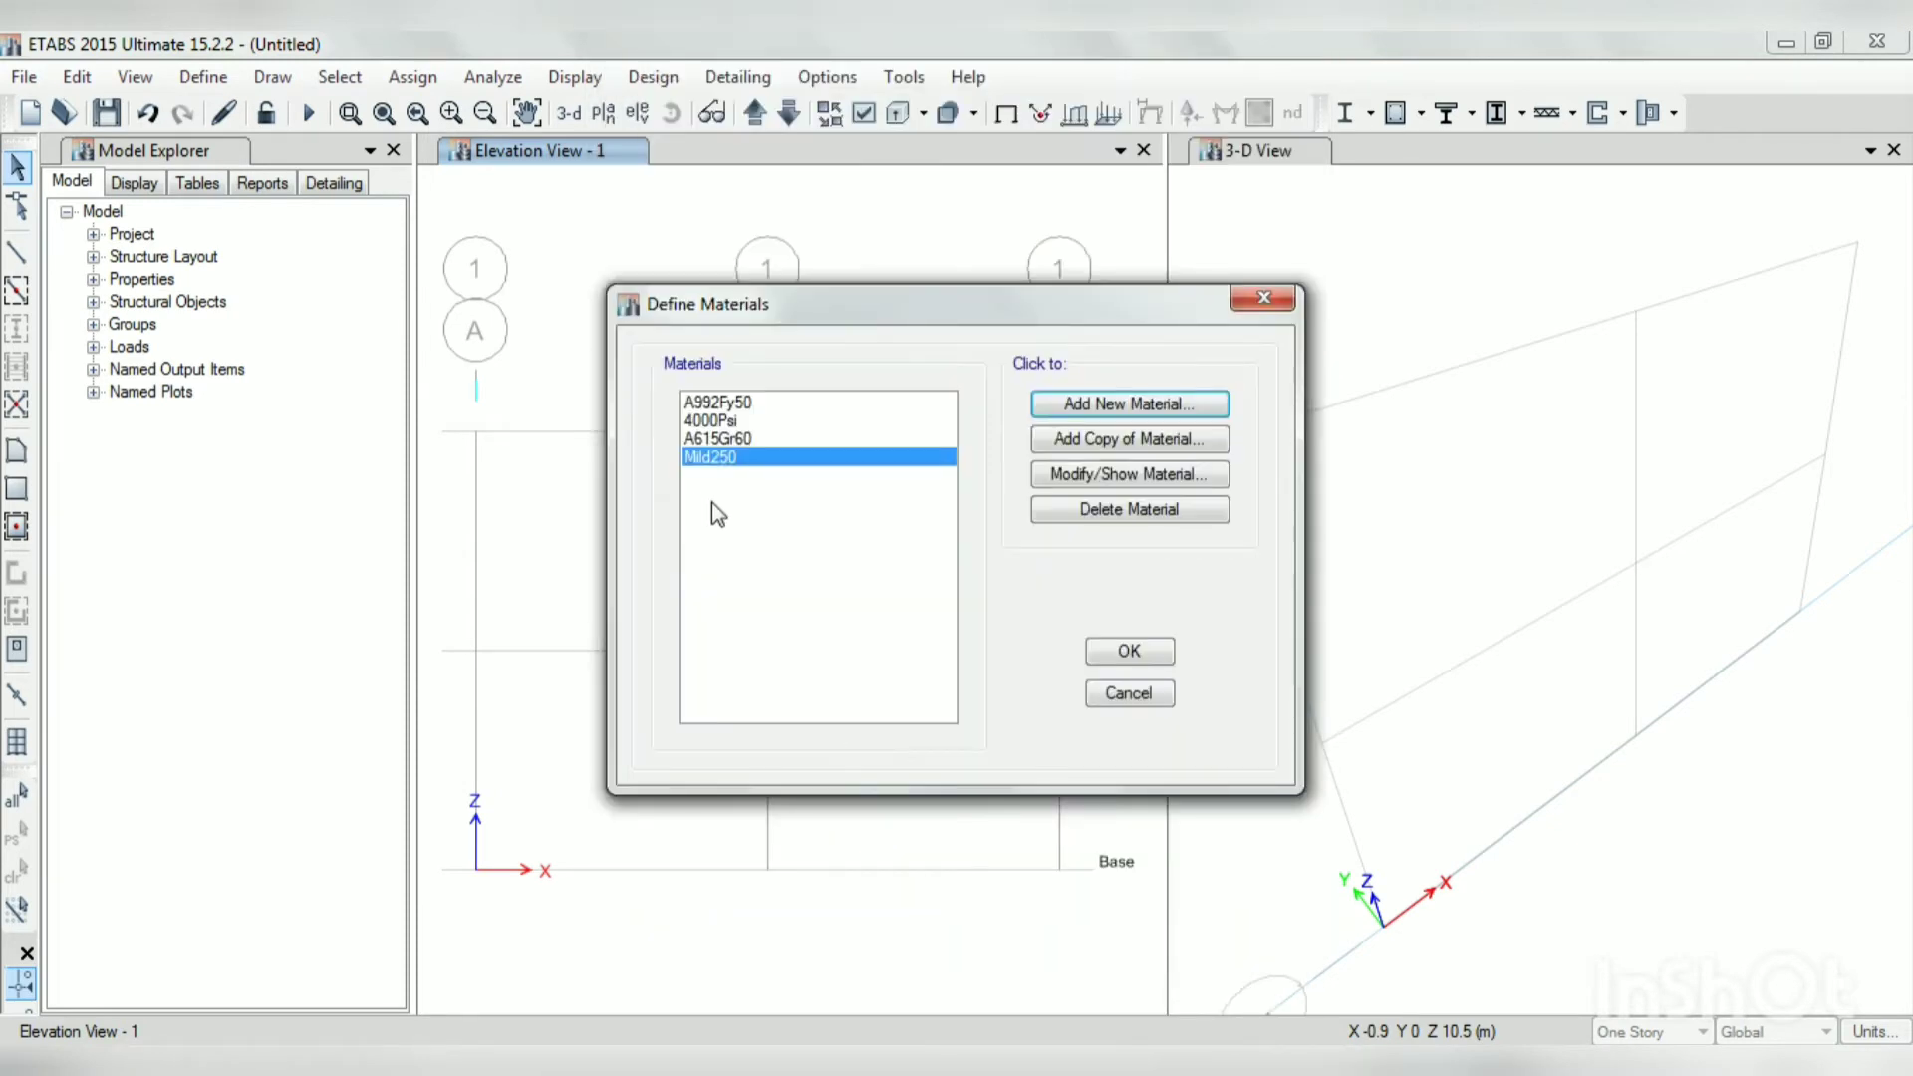
left_click(1124, 653)
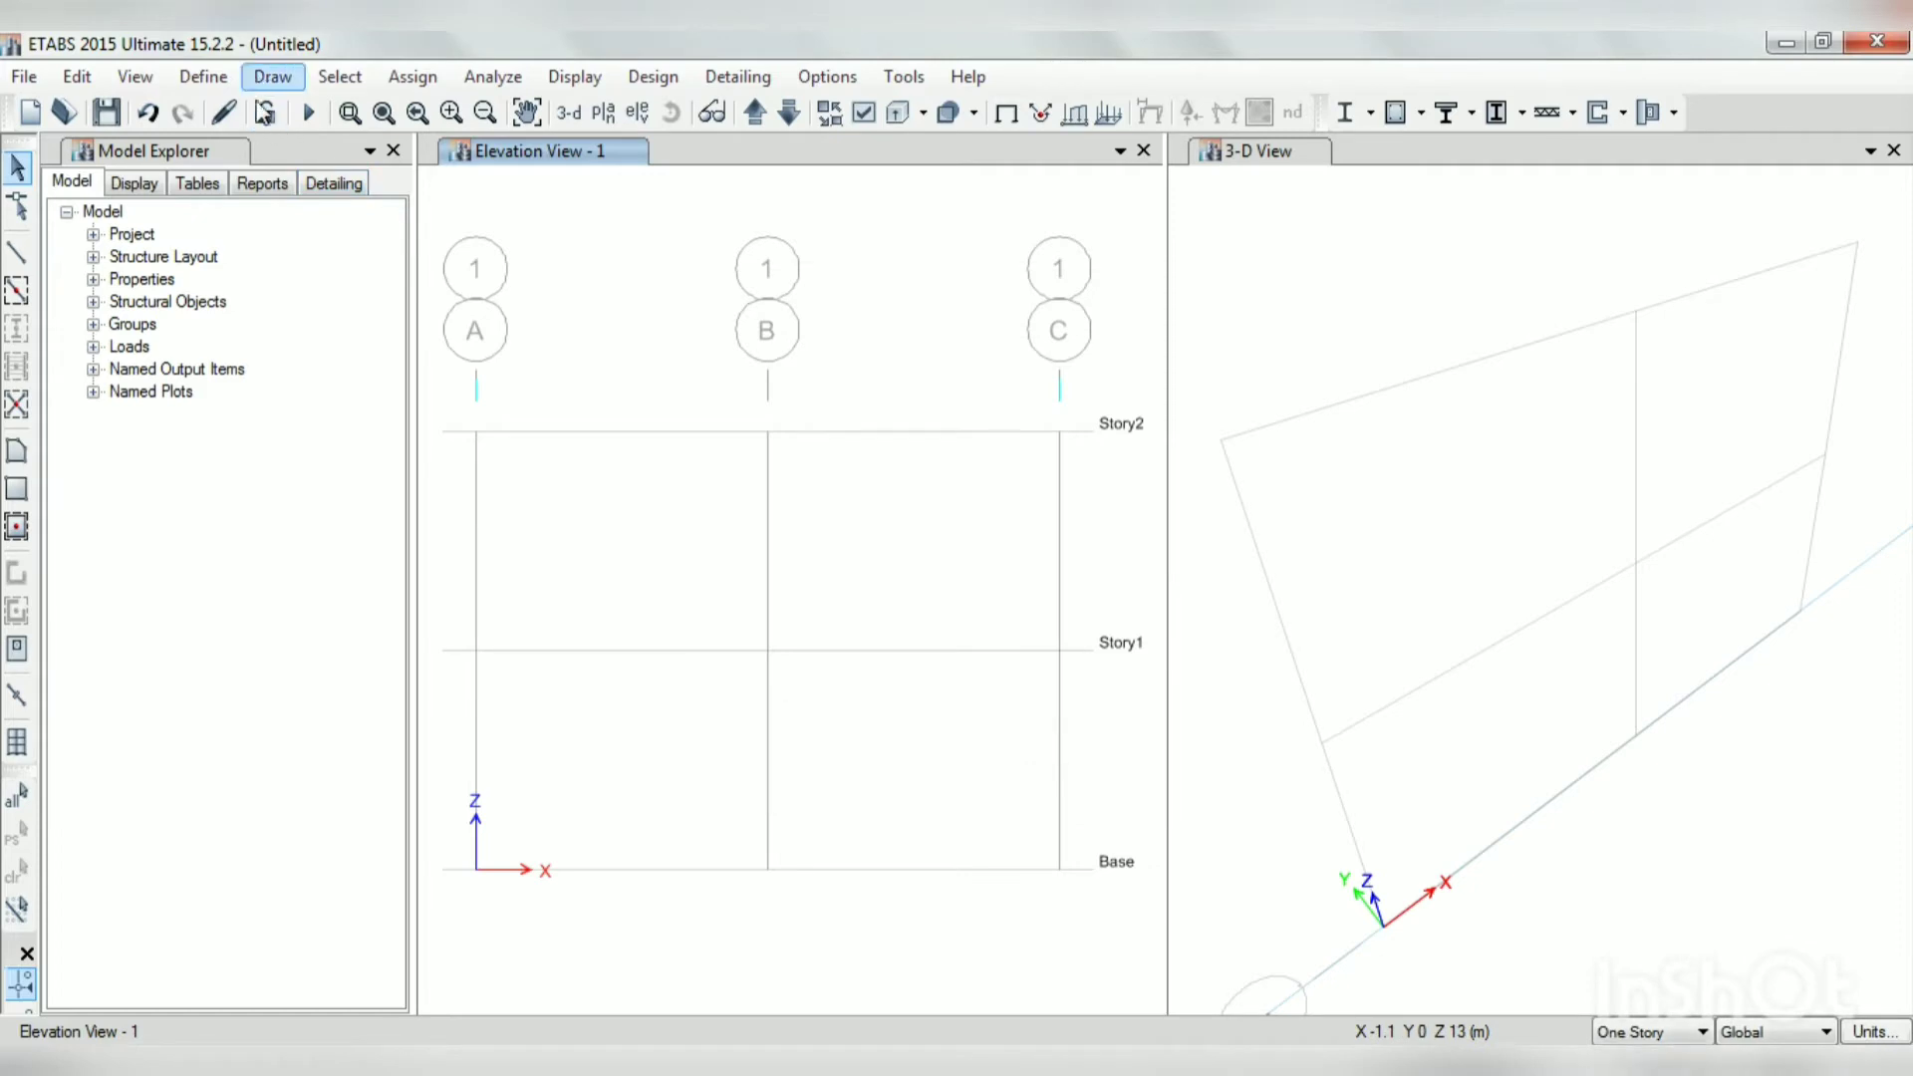
Step: Open the frame section property definitions
left_click(202, 77)
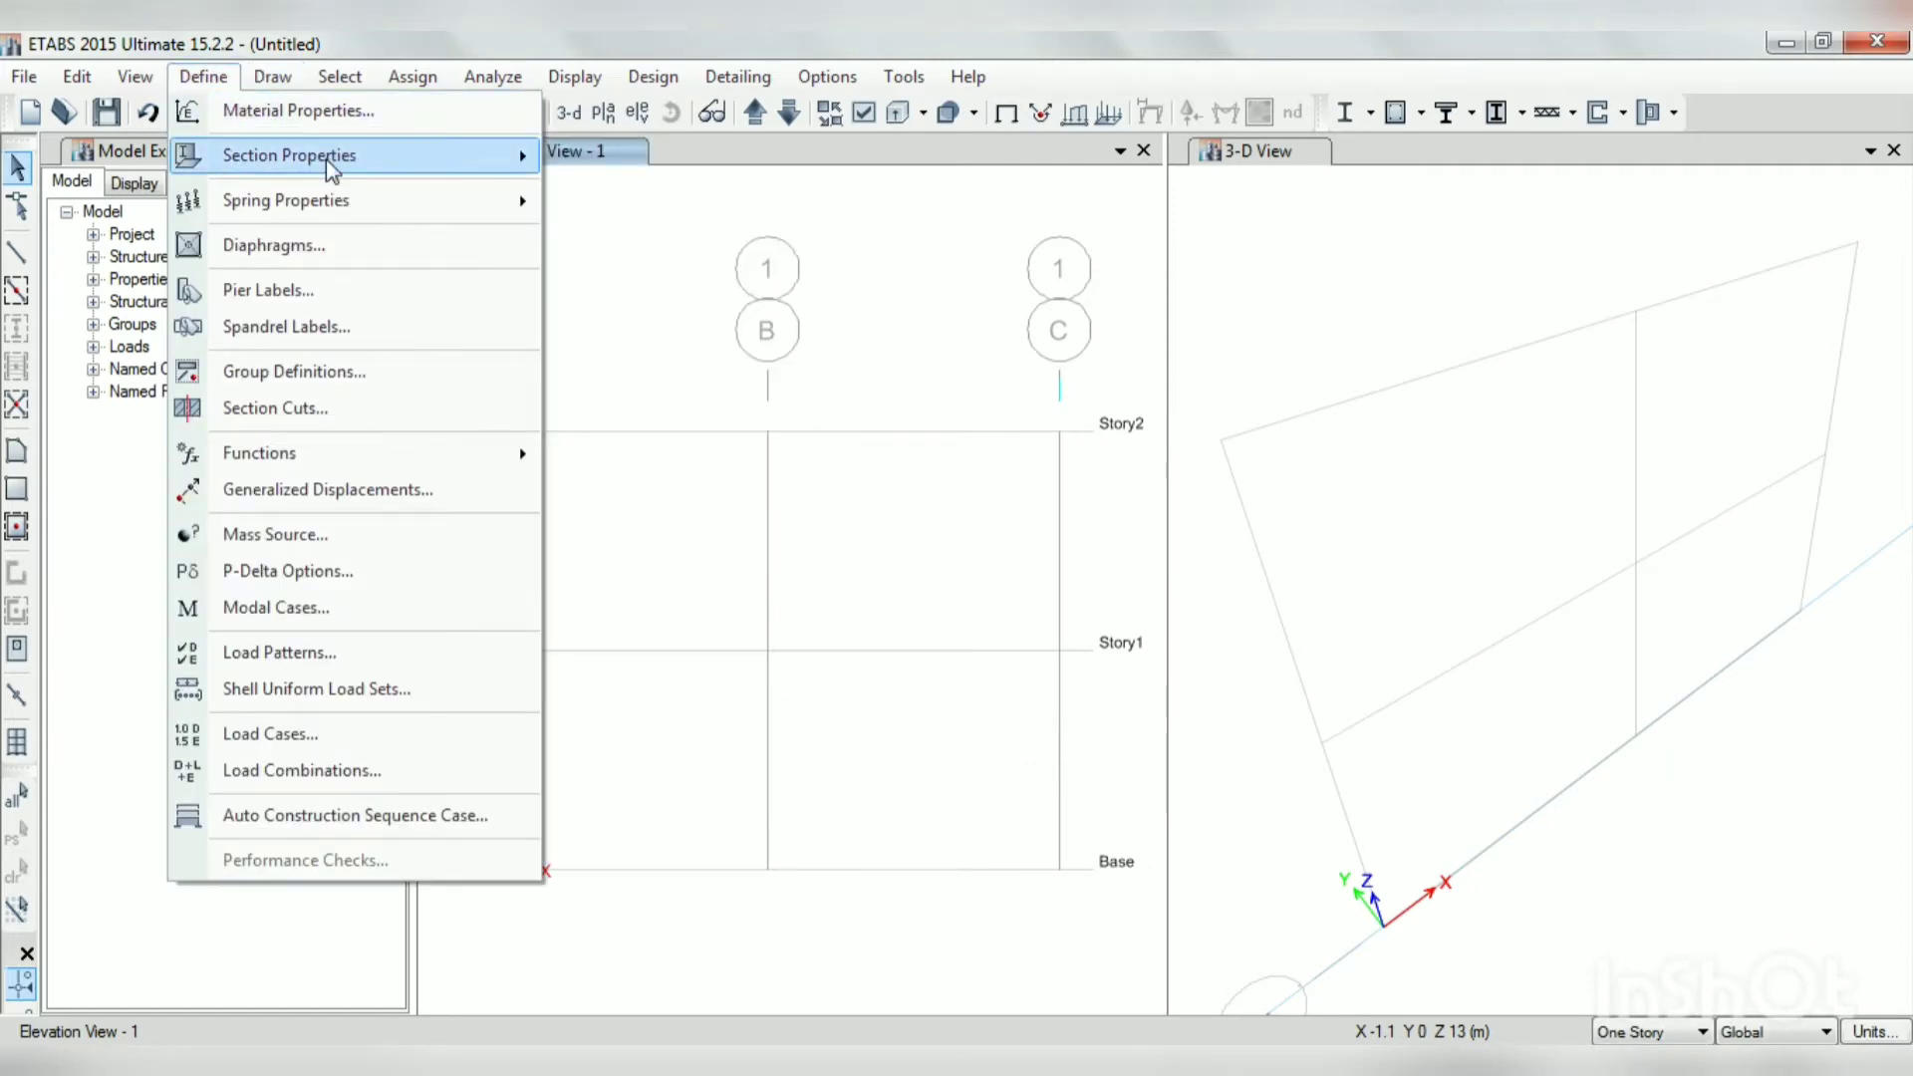
mouse_move(325, 159)
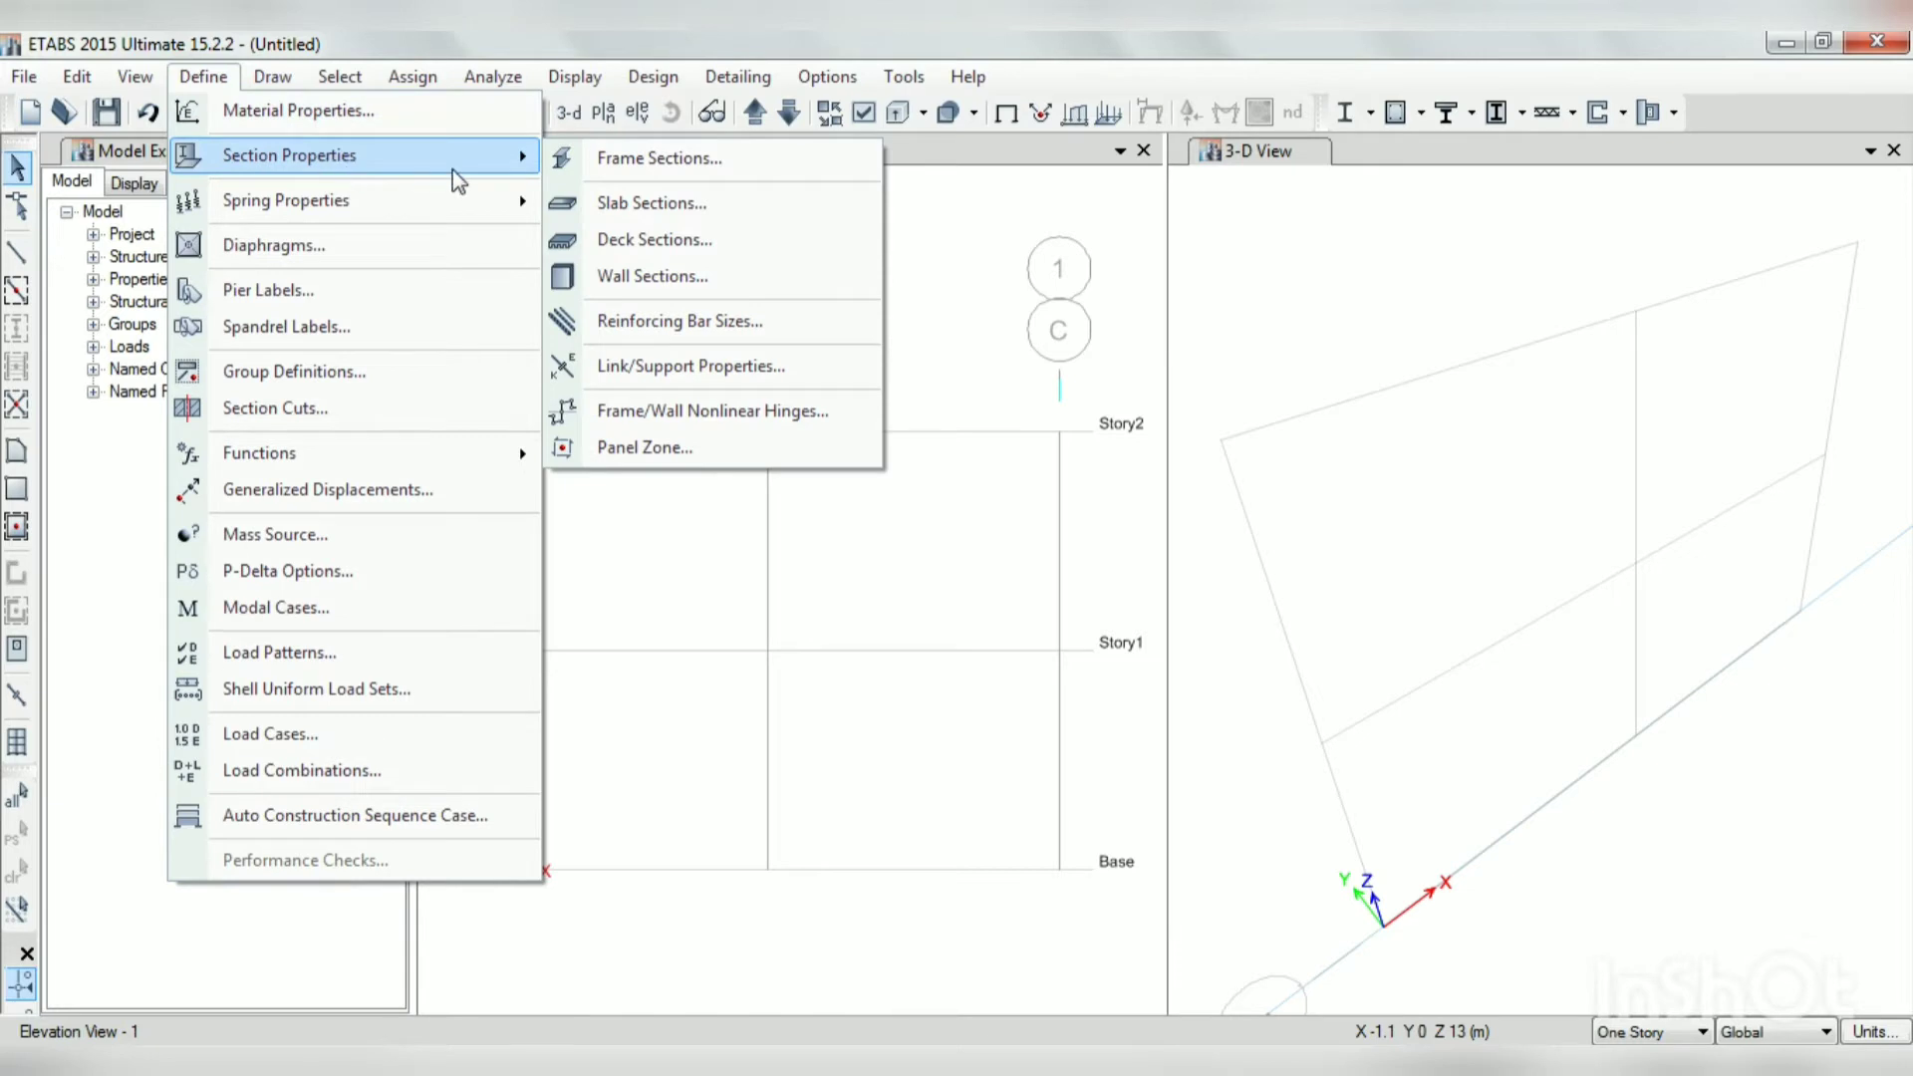
left_click(615, 160)
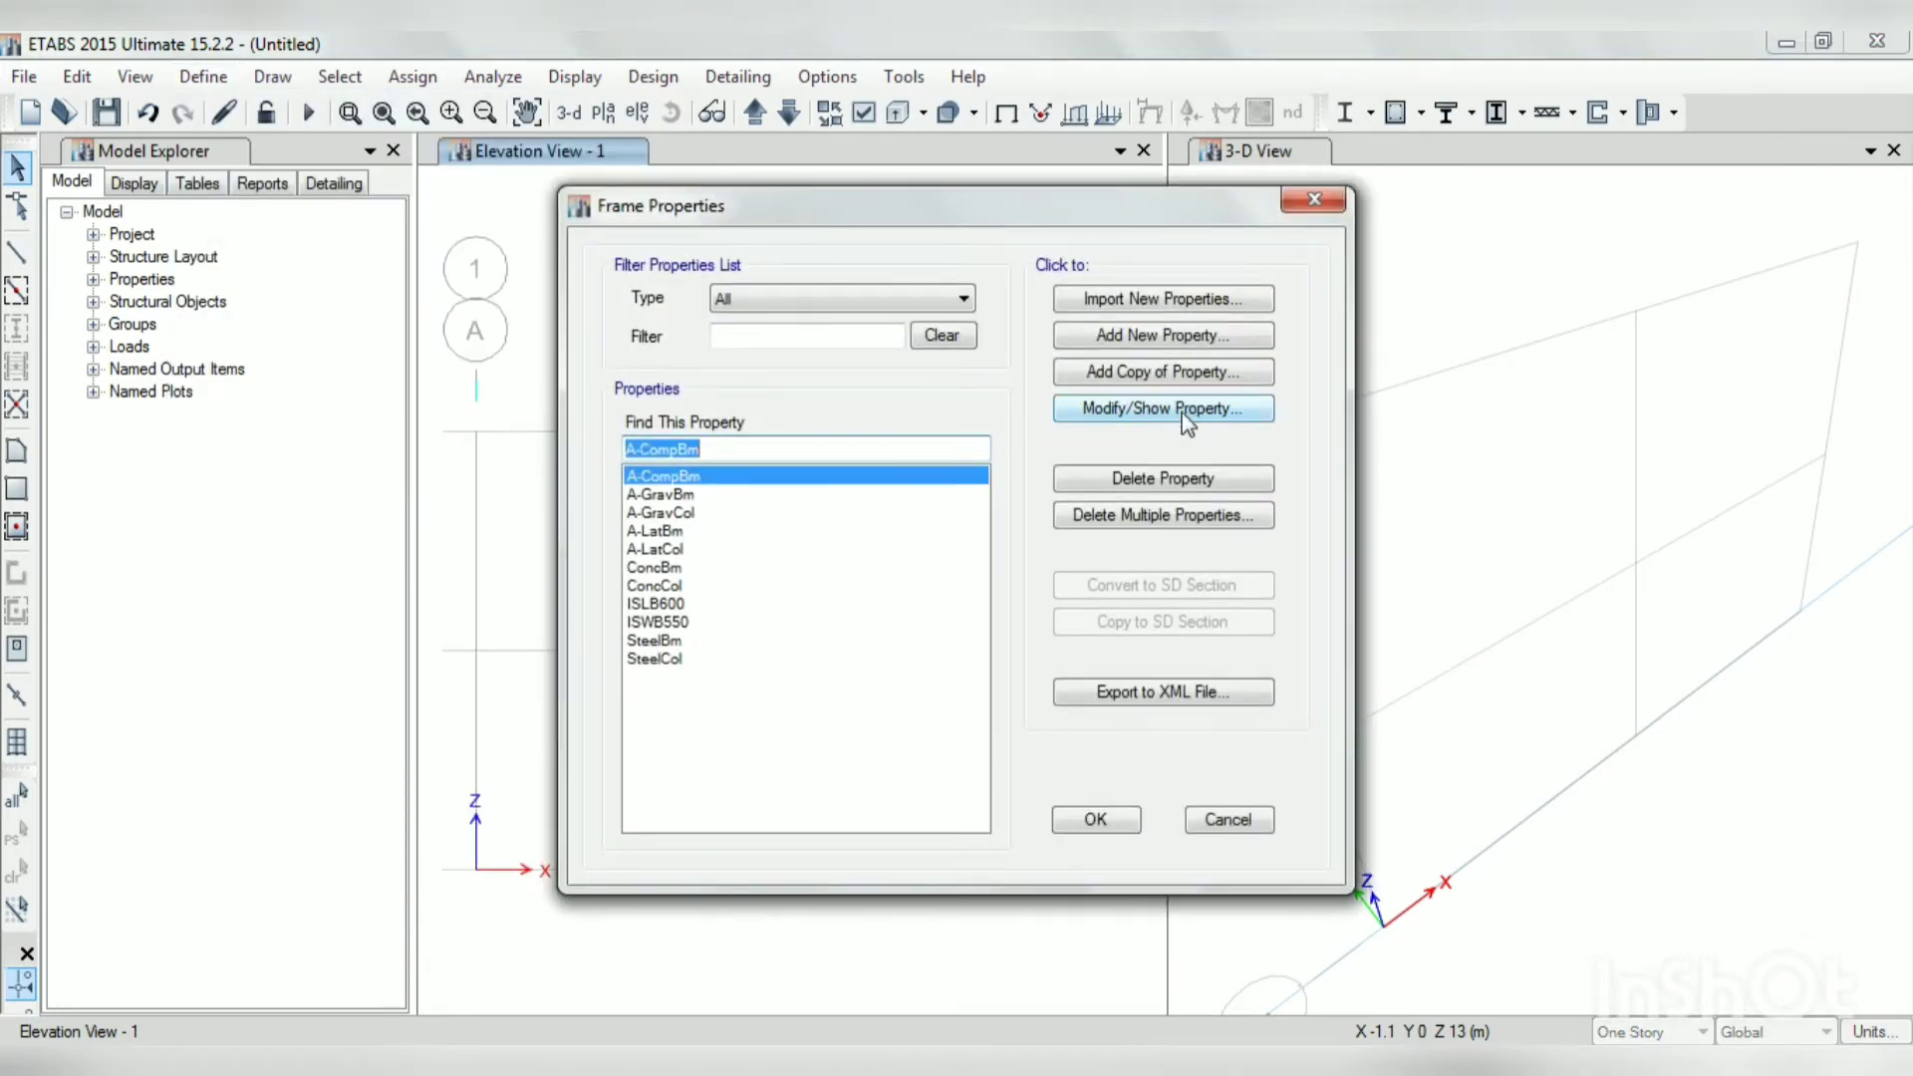
left_click(1169, 337)
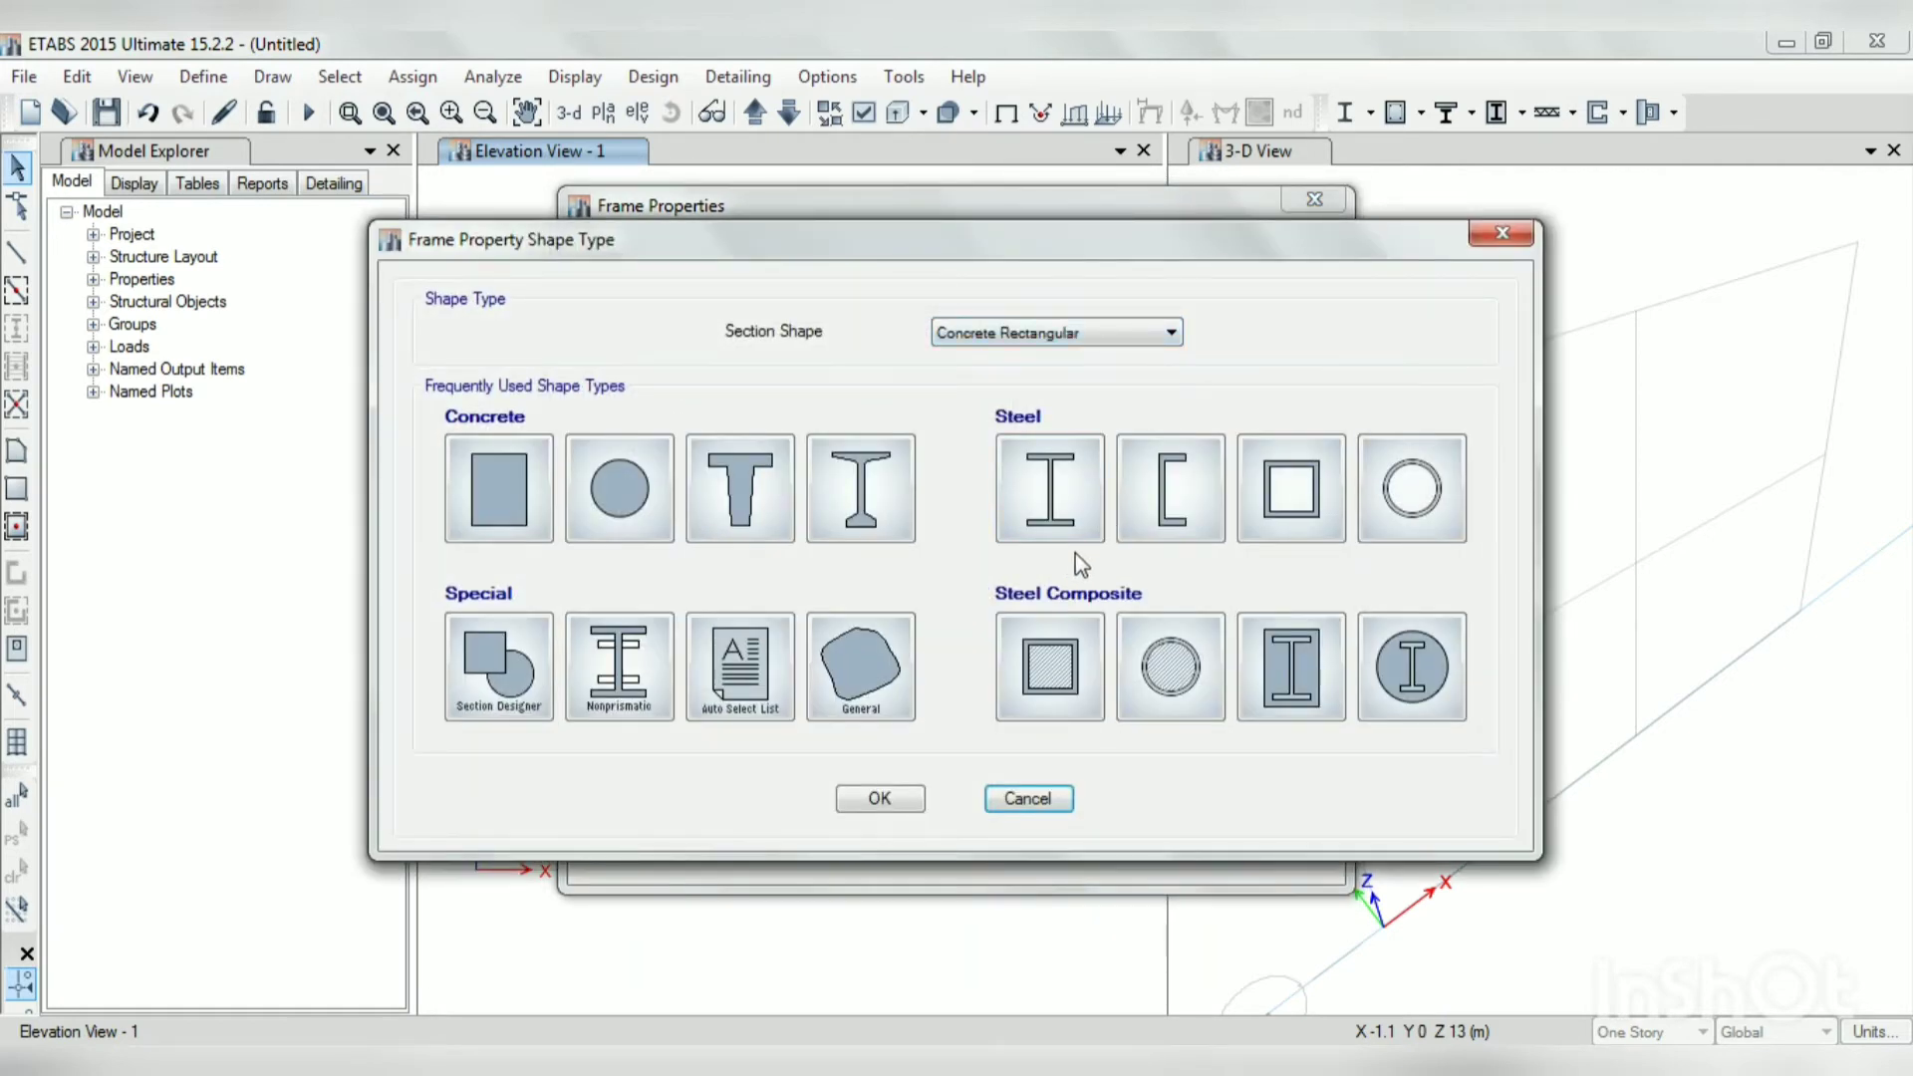
left_click(1156, 508)
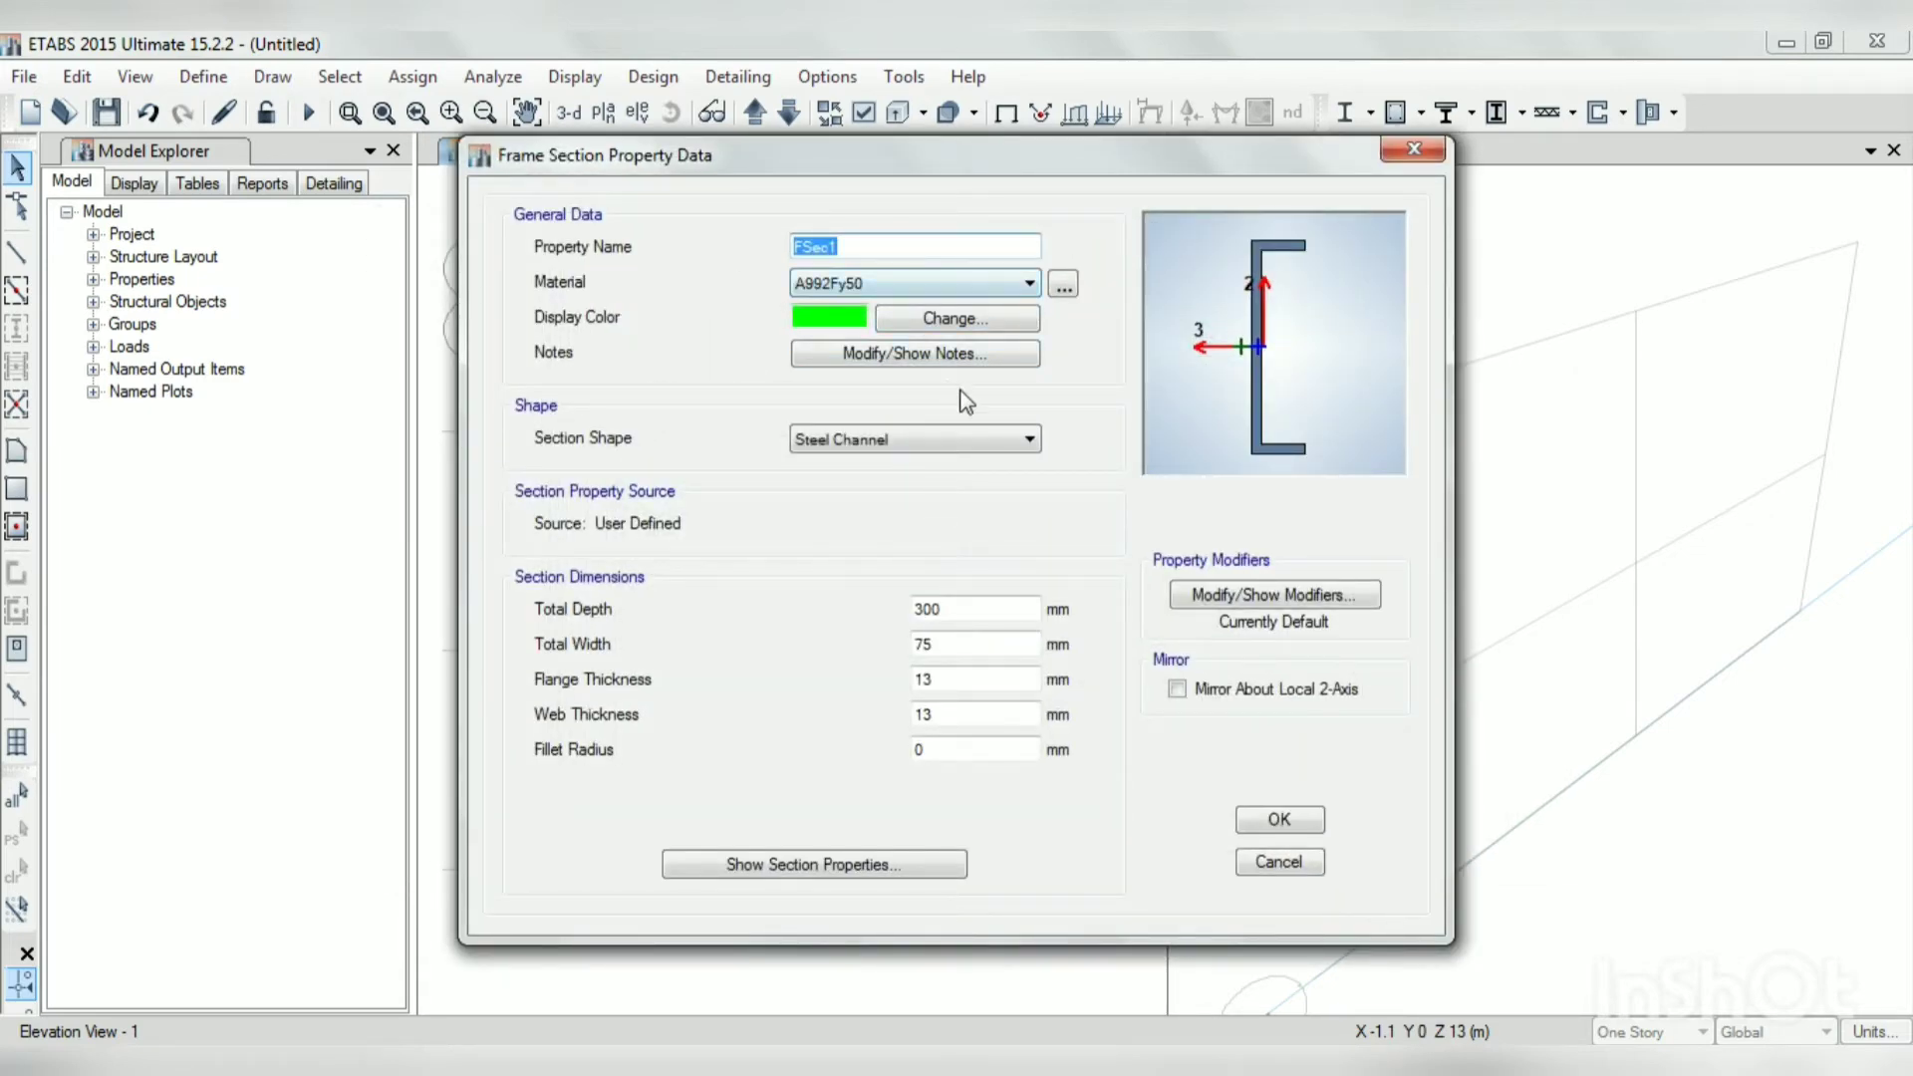
left_click(970, 287)
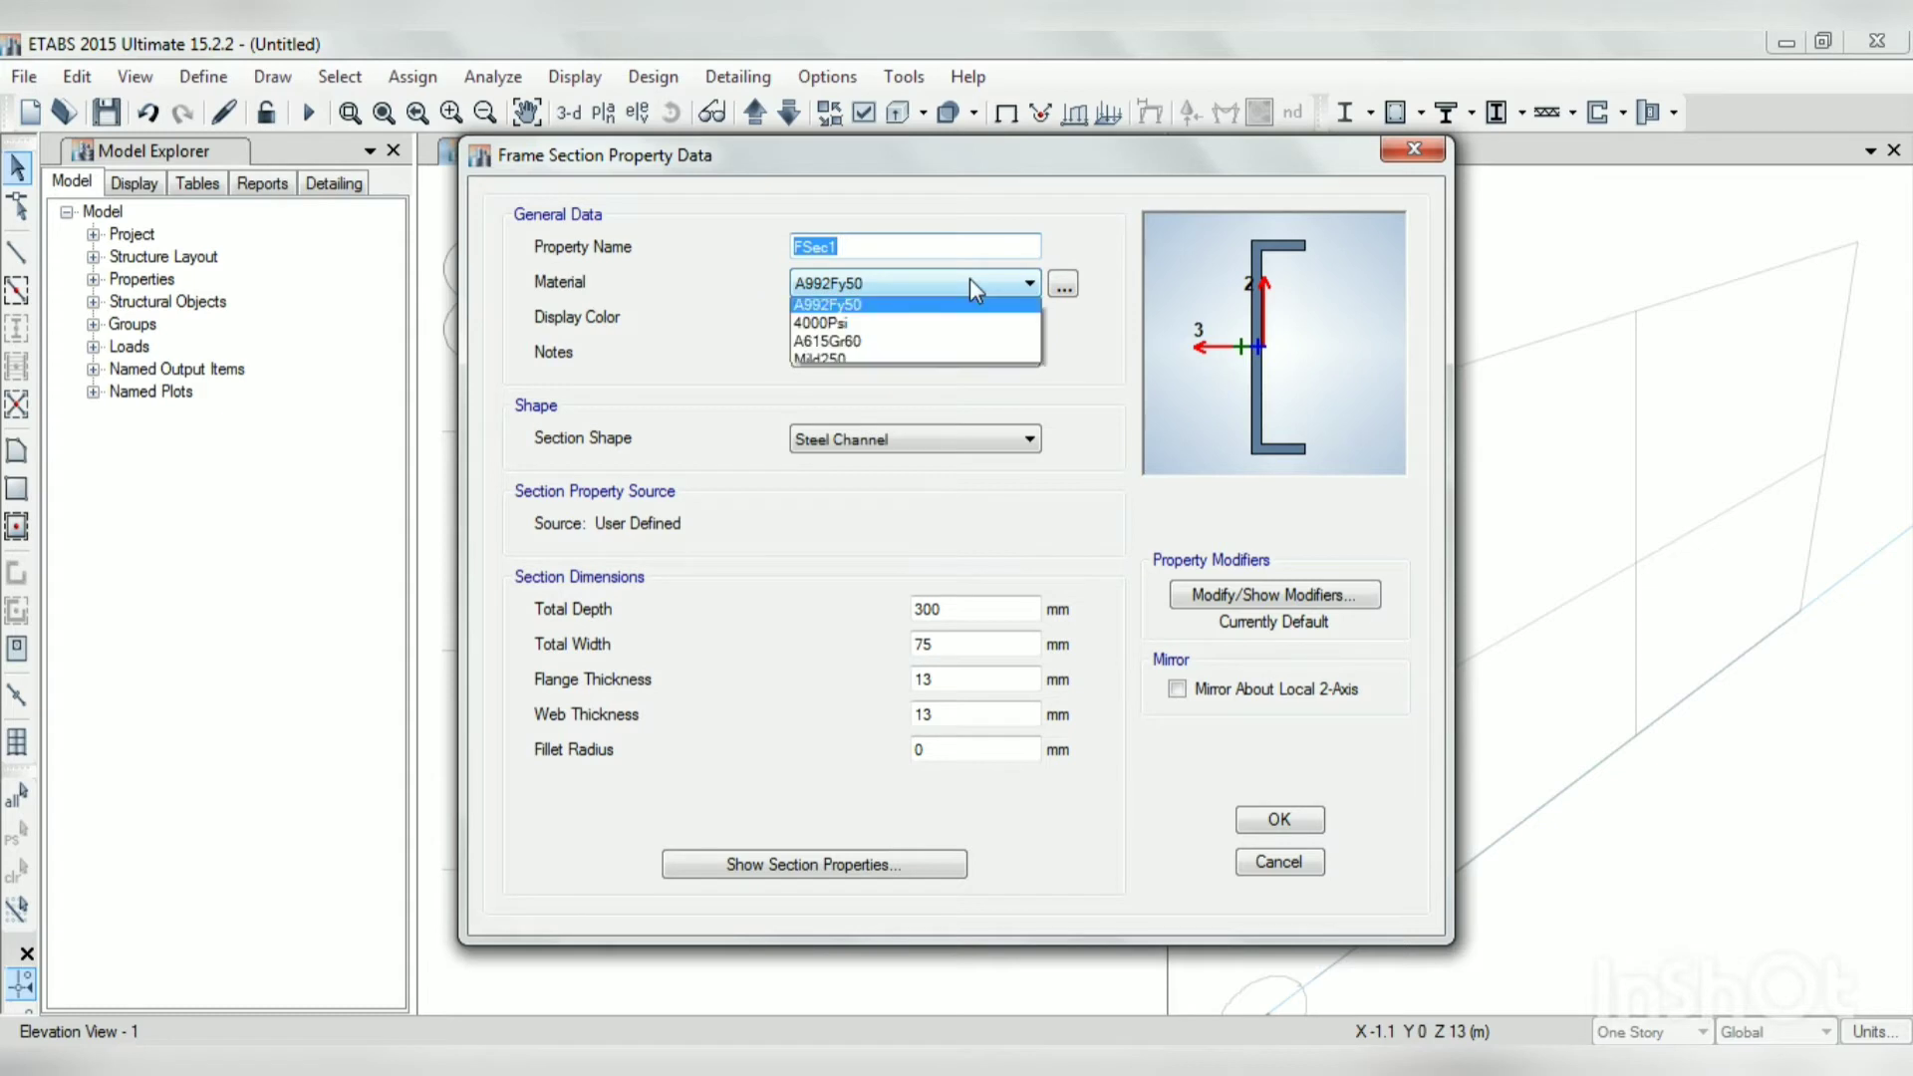
left_click(971, 288)
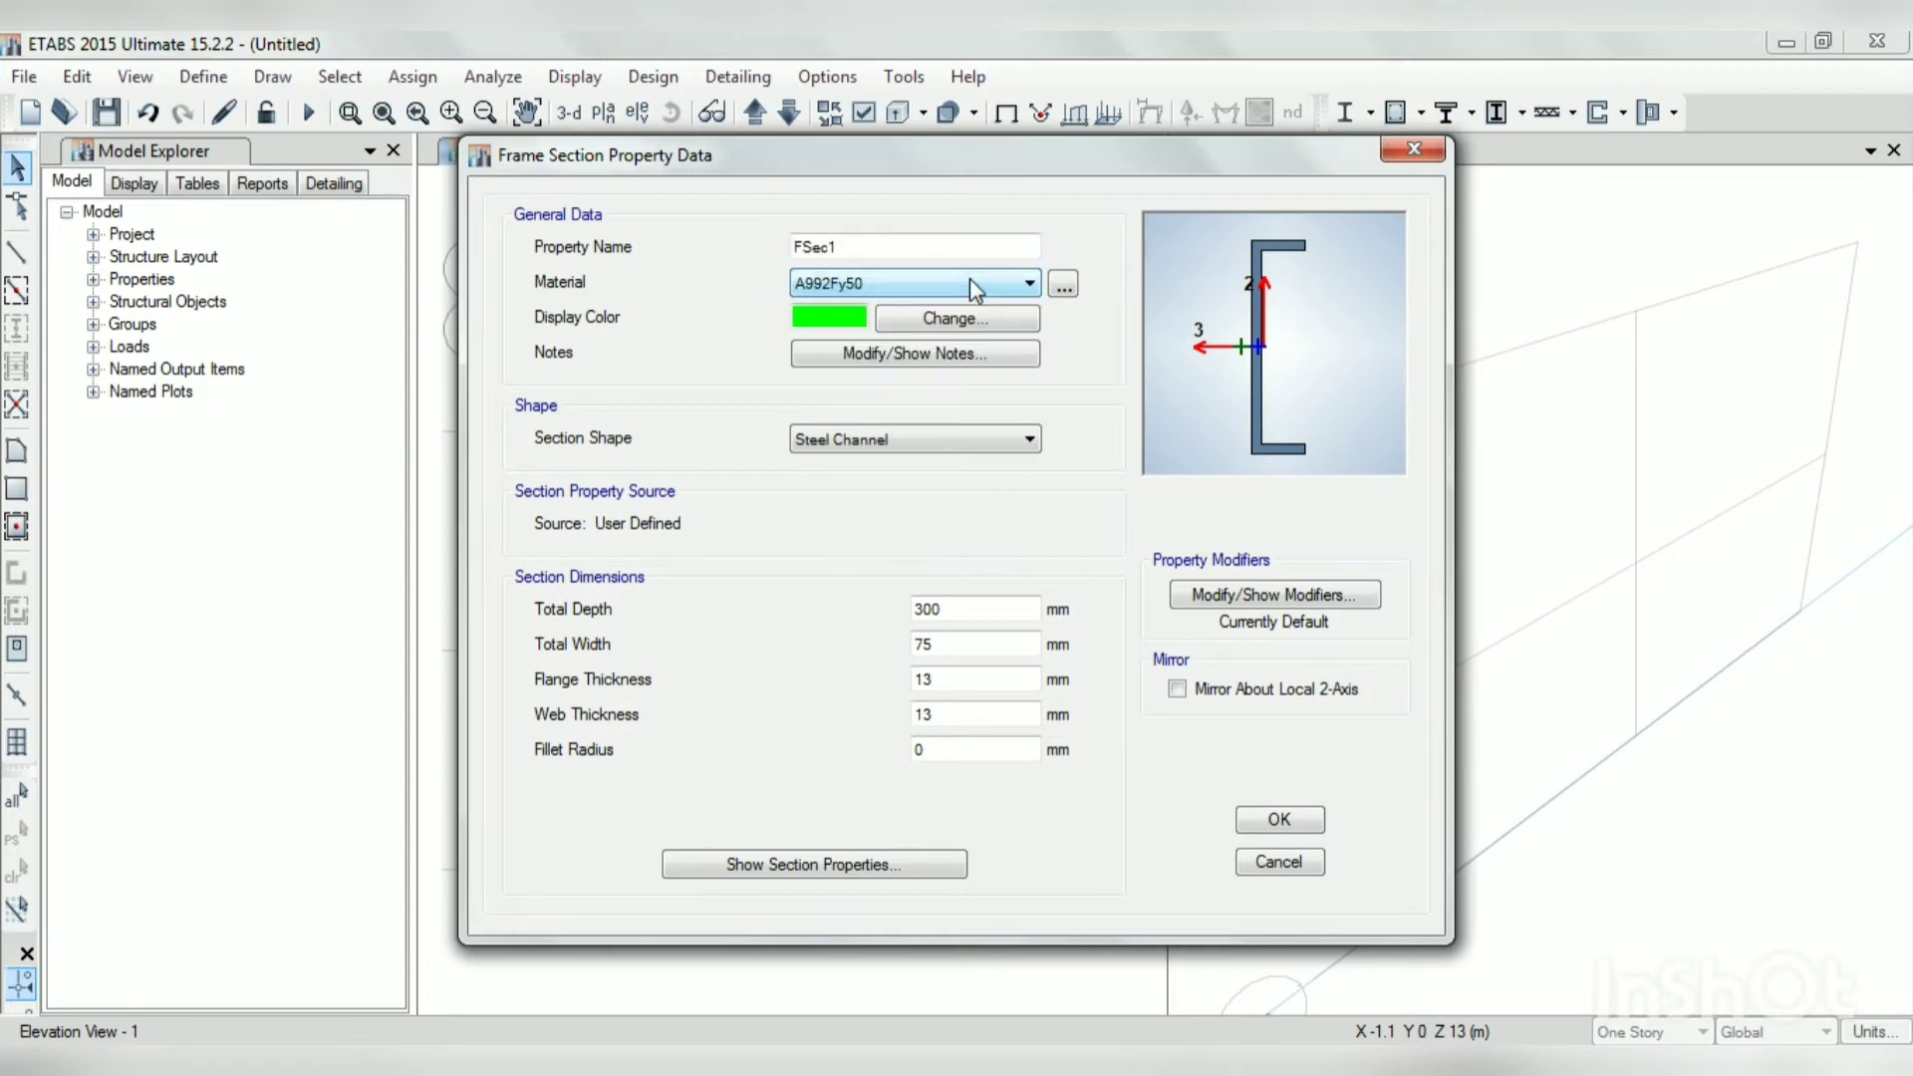
left_click(1414, 150)
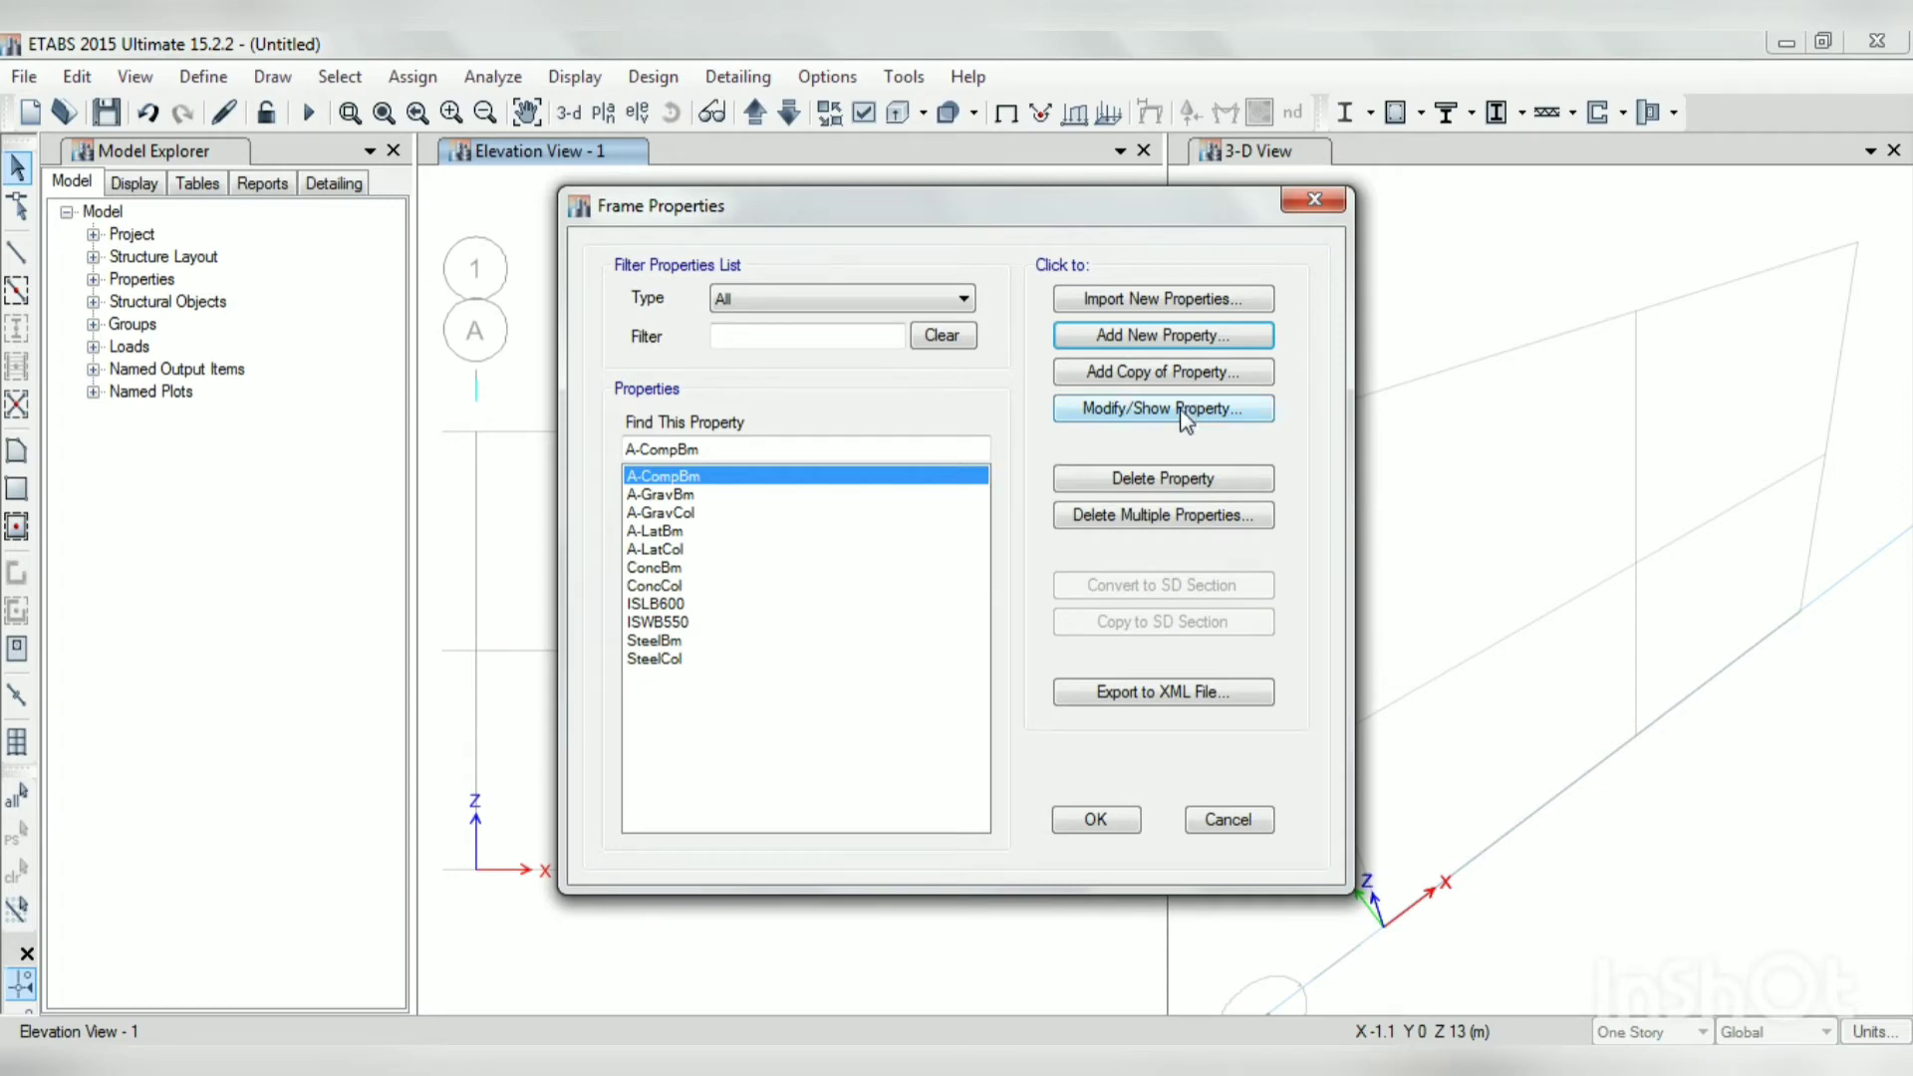
Step: Add a steel auto-select frame section whose list contains ISLB600, keeping the default property name
left_click(1161, 339)
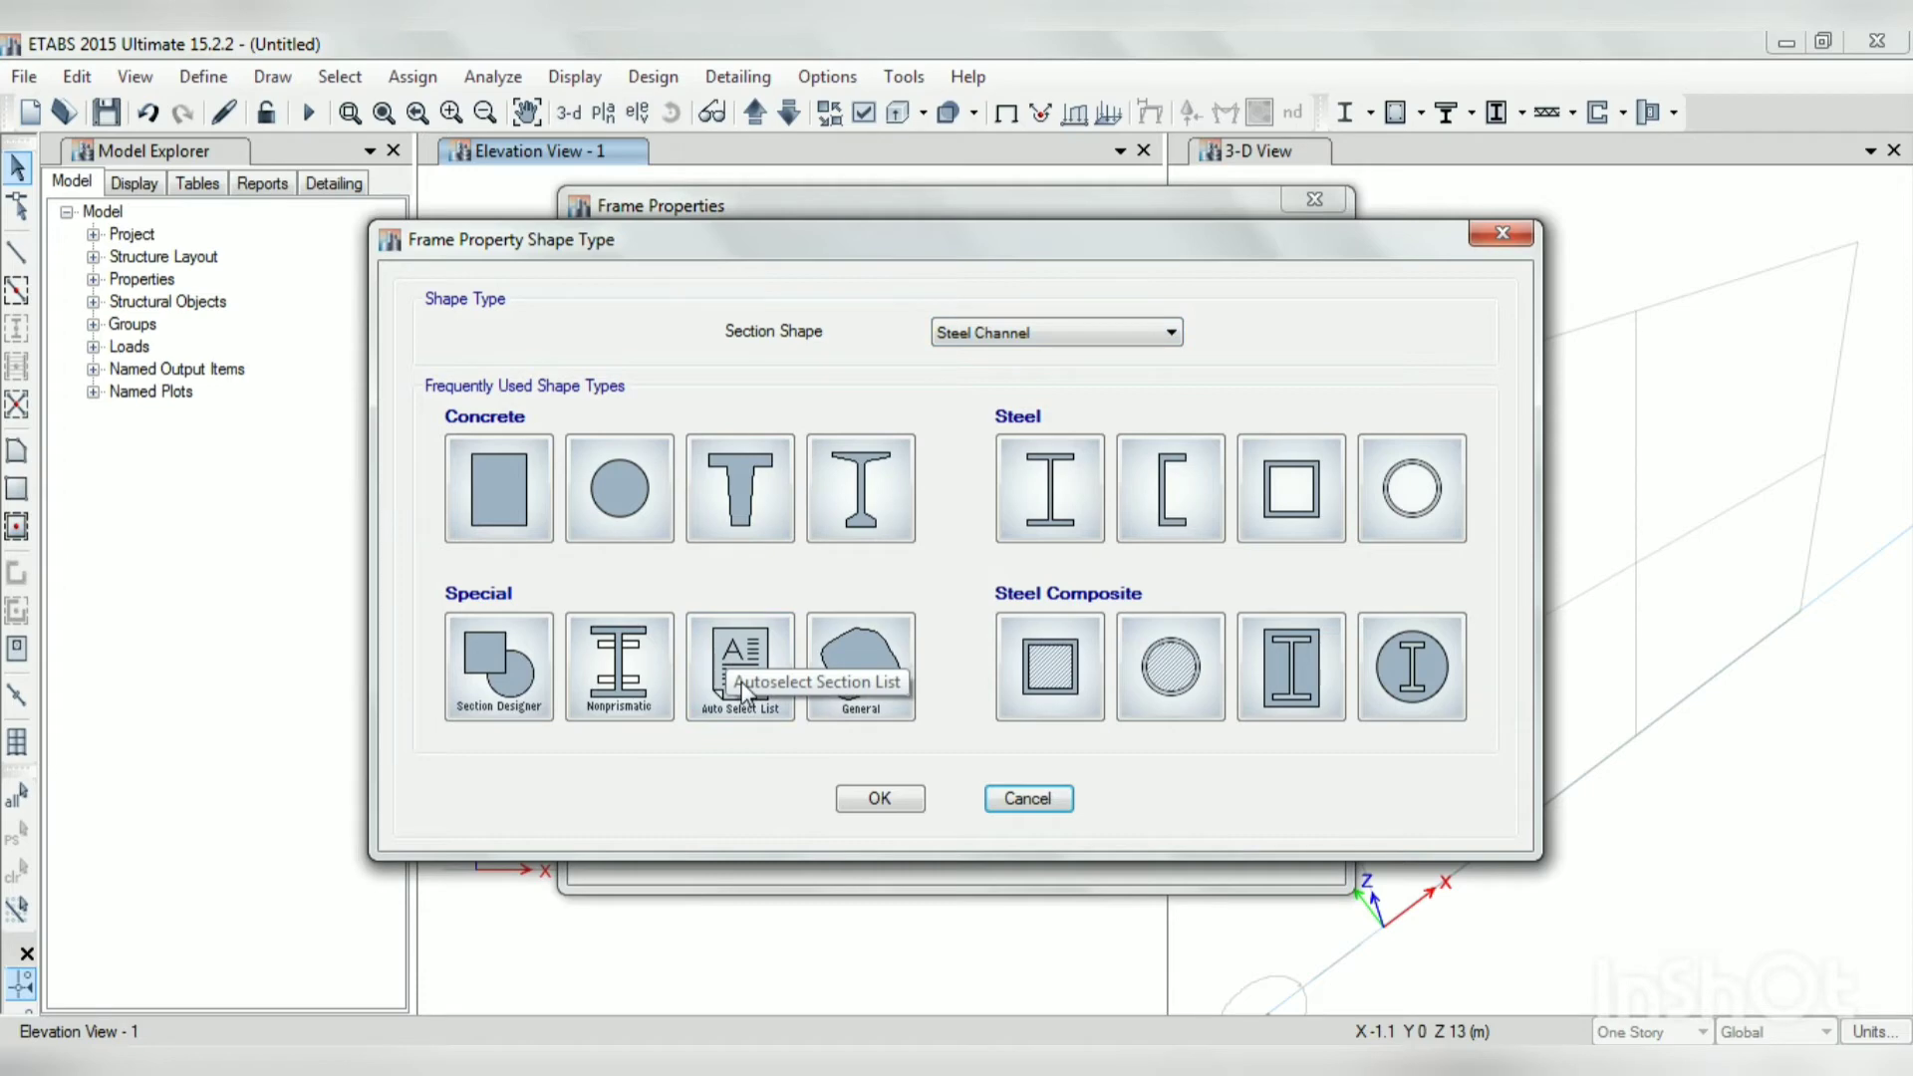
left_click(726, 653)
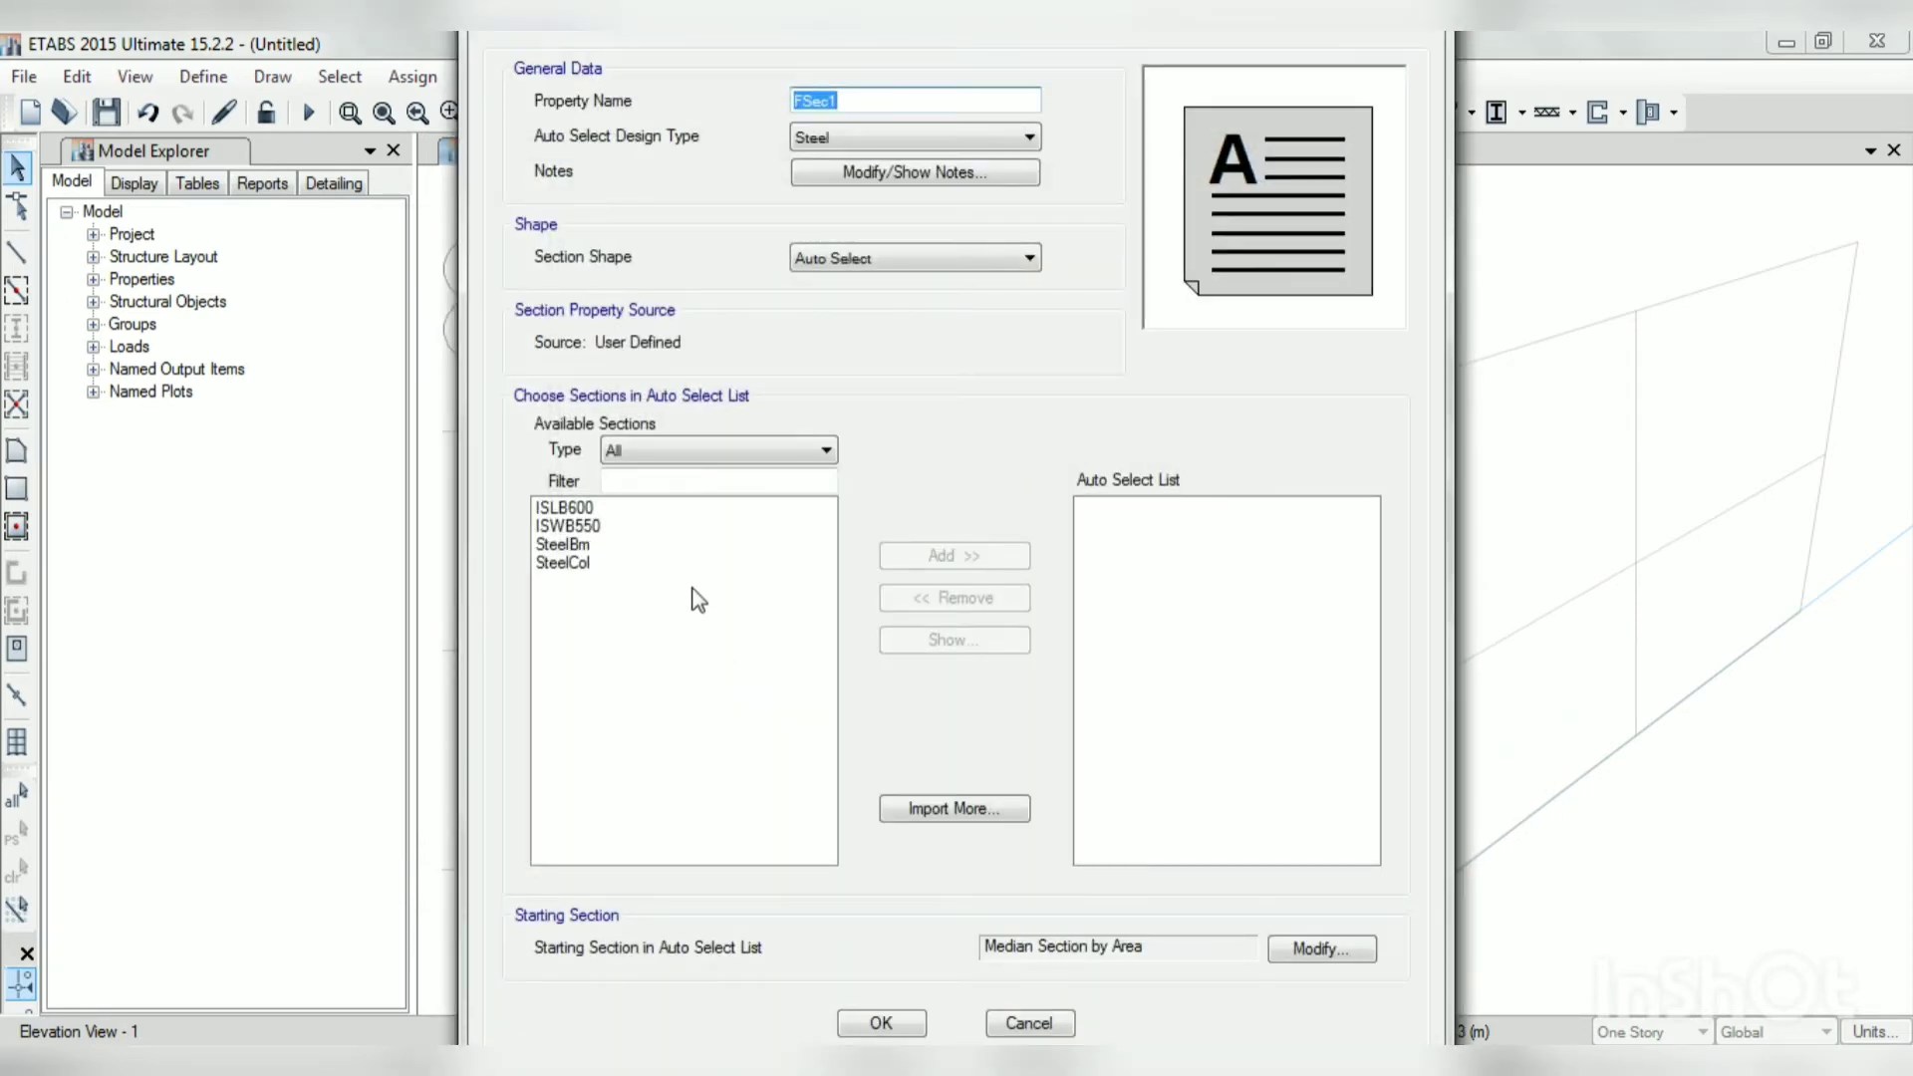
left_click(577, 510)
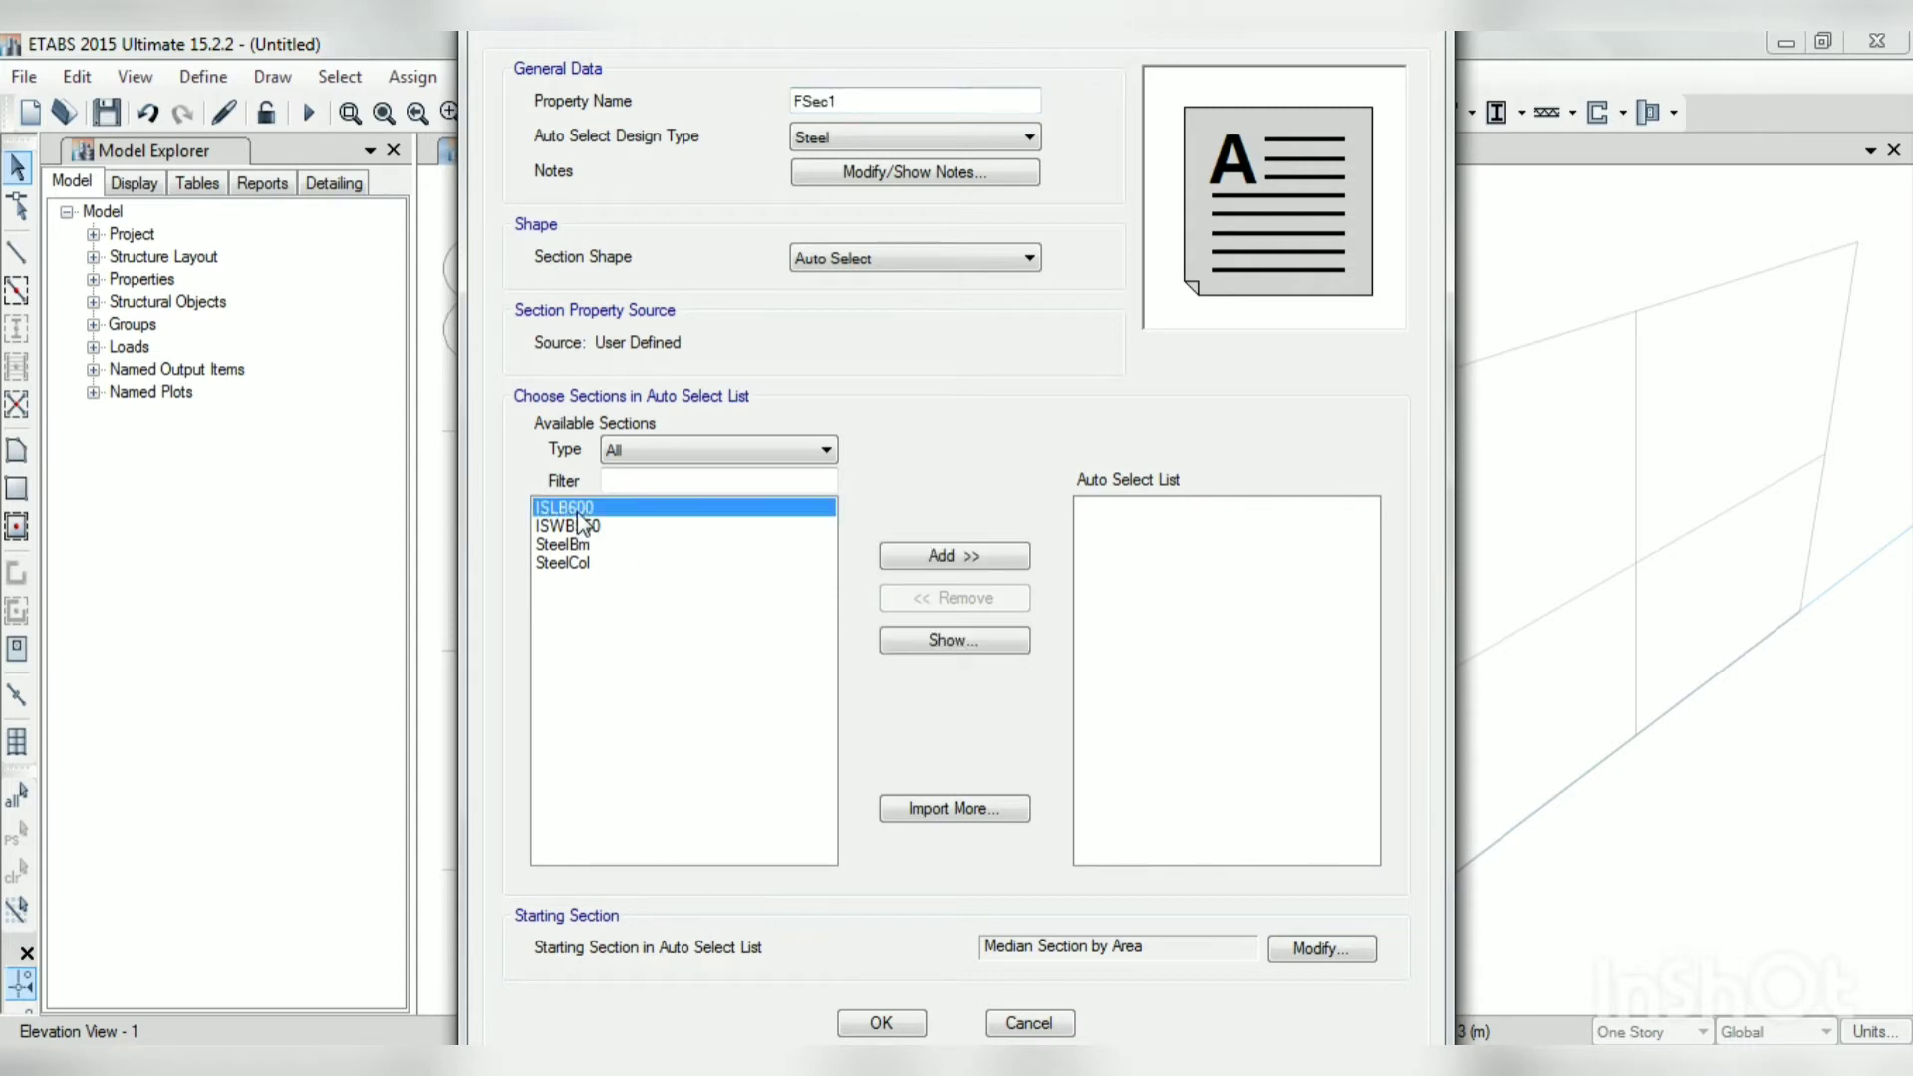
left_click(986, 558)
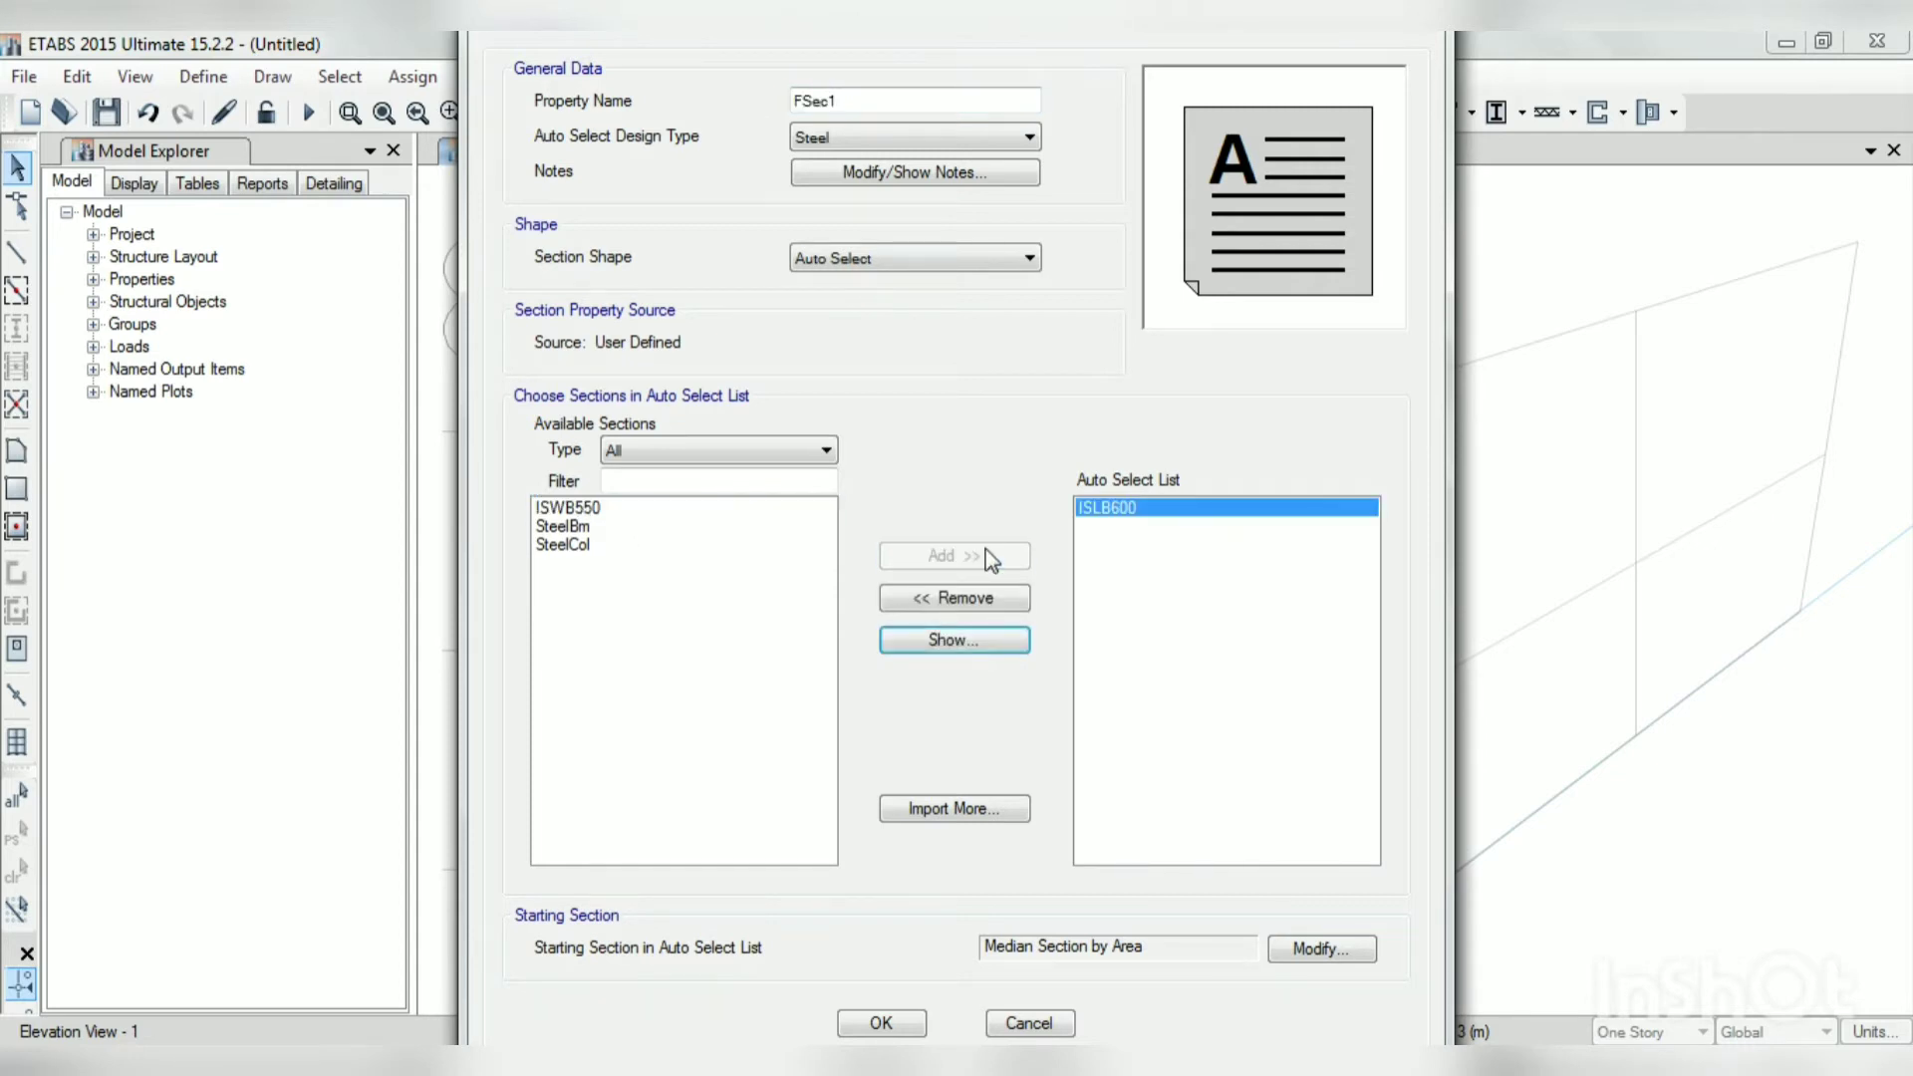
left_click(882, 1024)
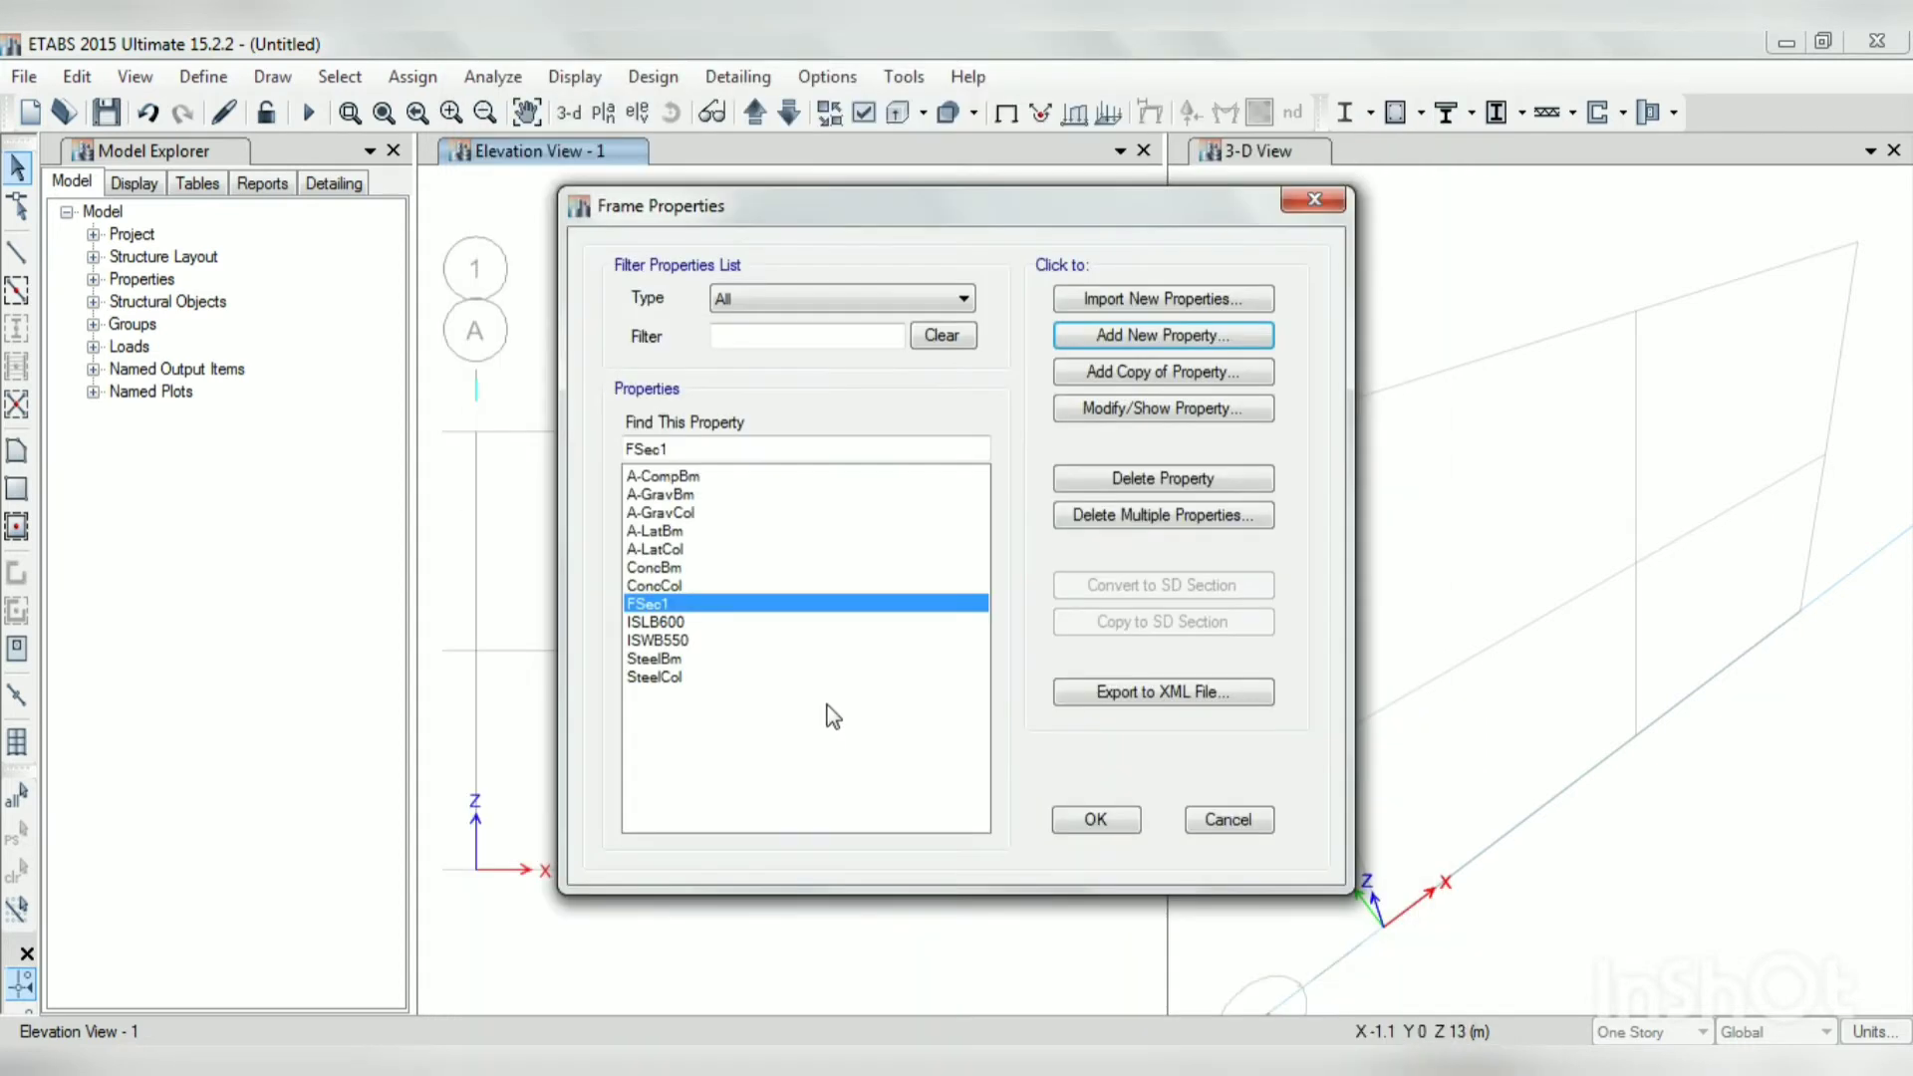
left_click(1104, 817)
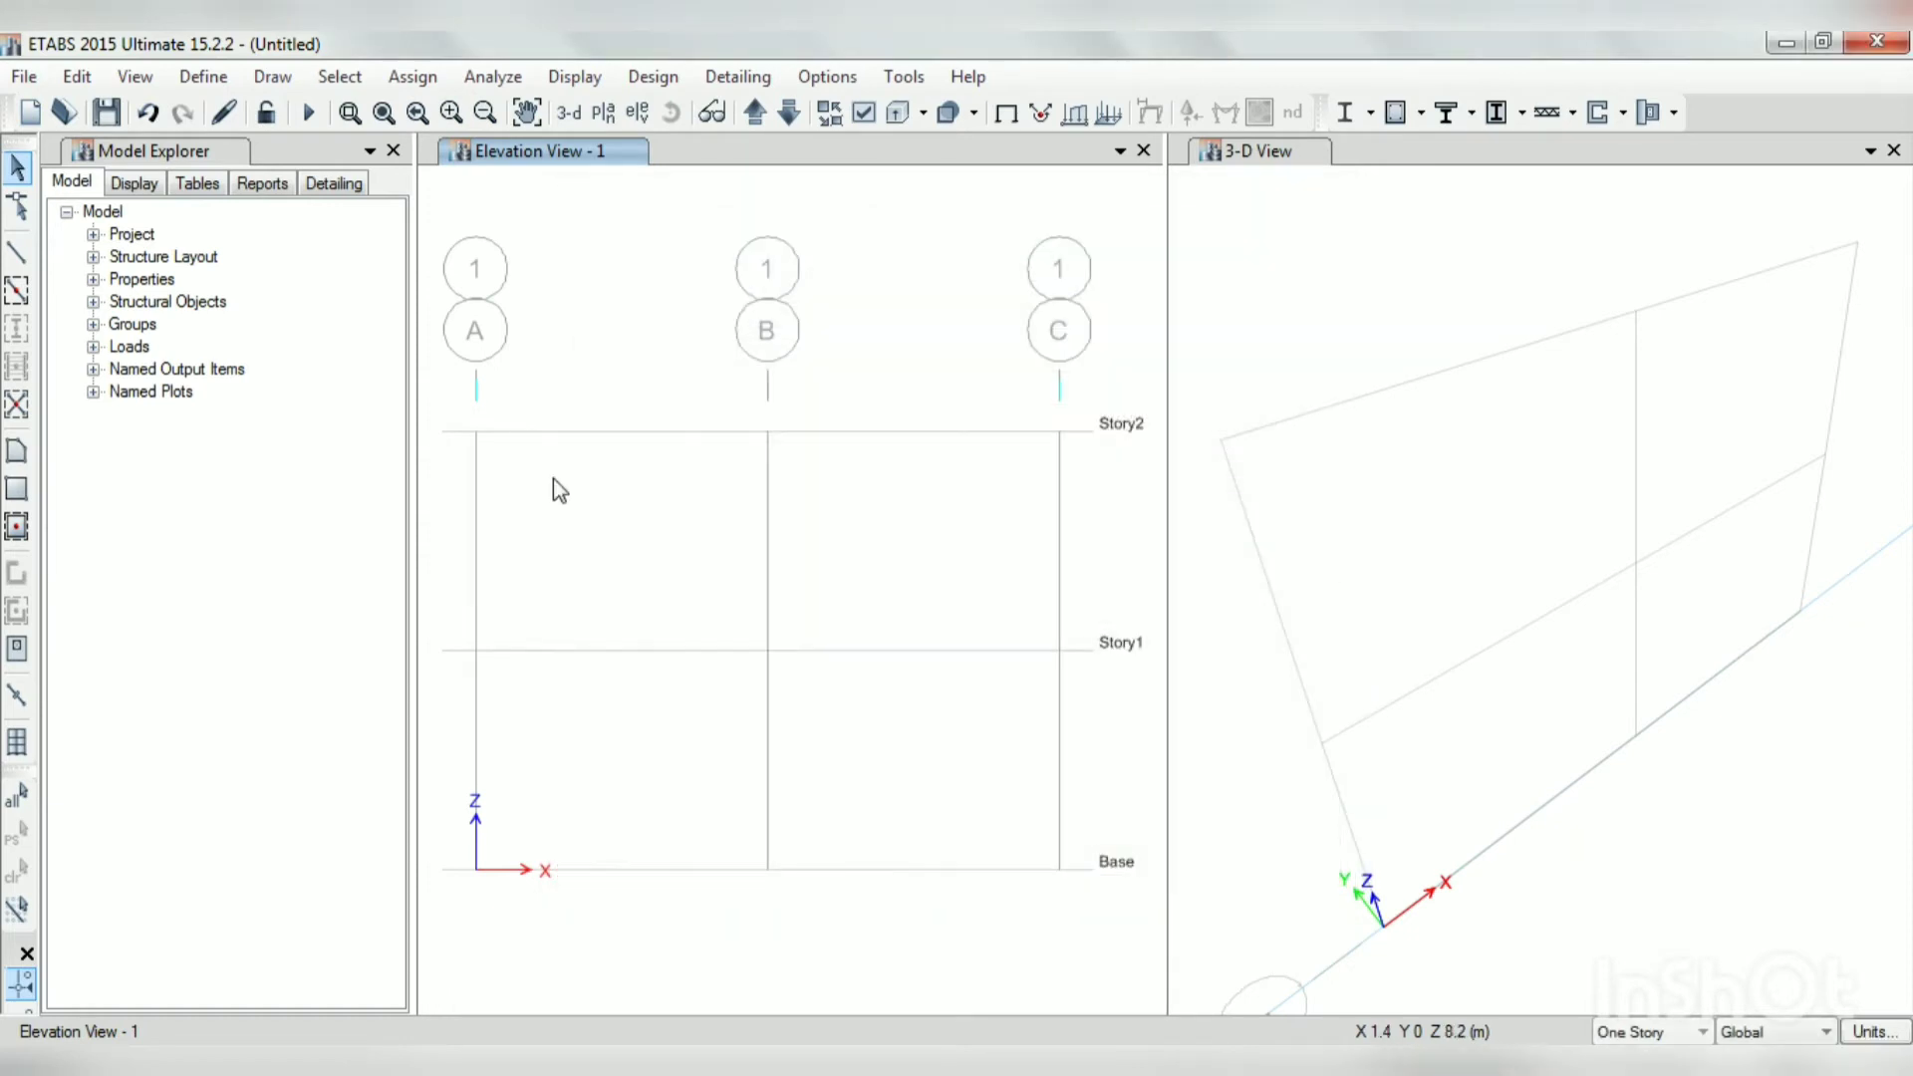
Step: Switch to PowerPoint to view the truss problem slide with its dimensions and load
left_click(223, 78)
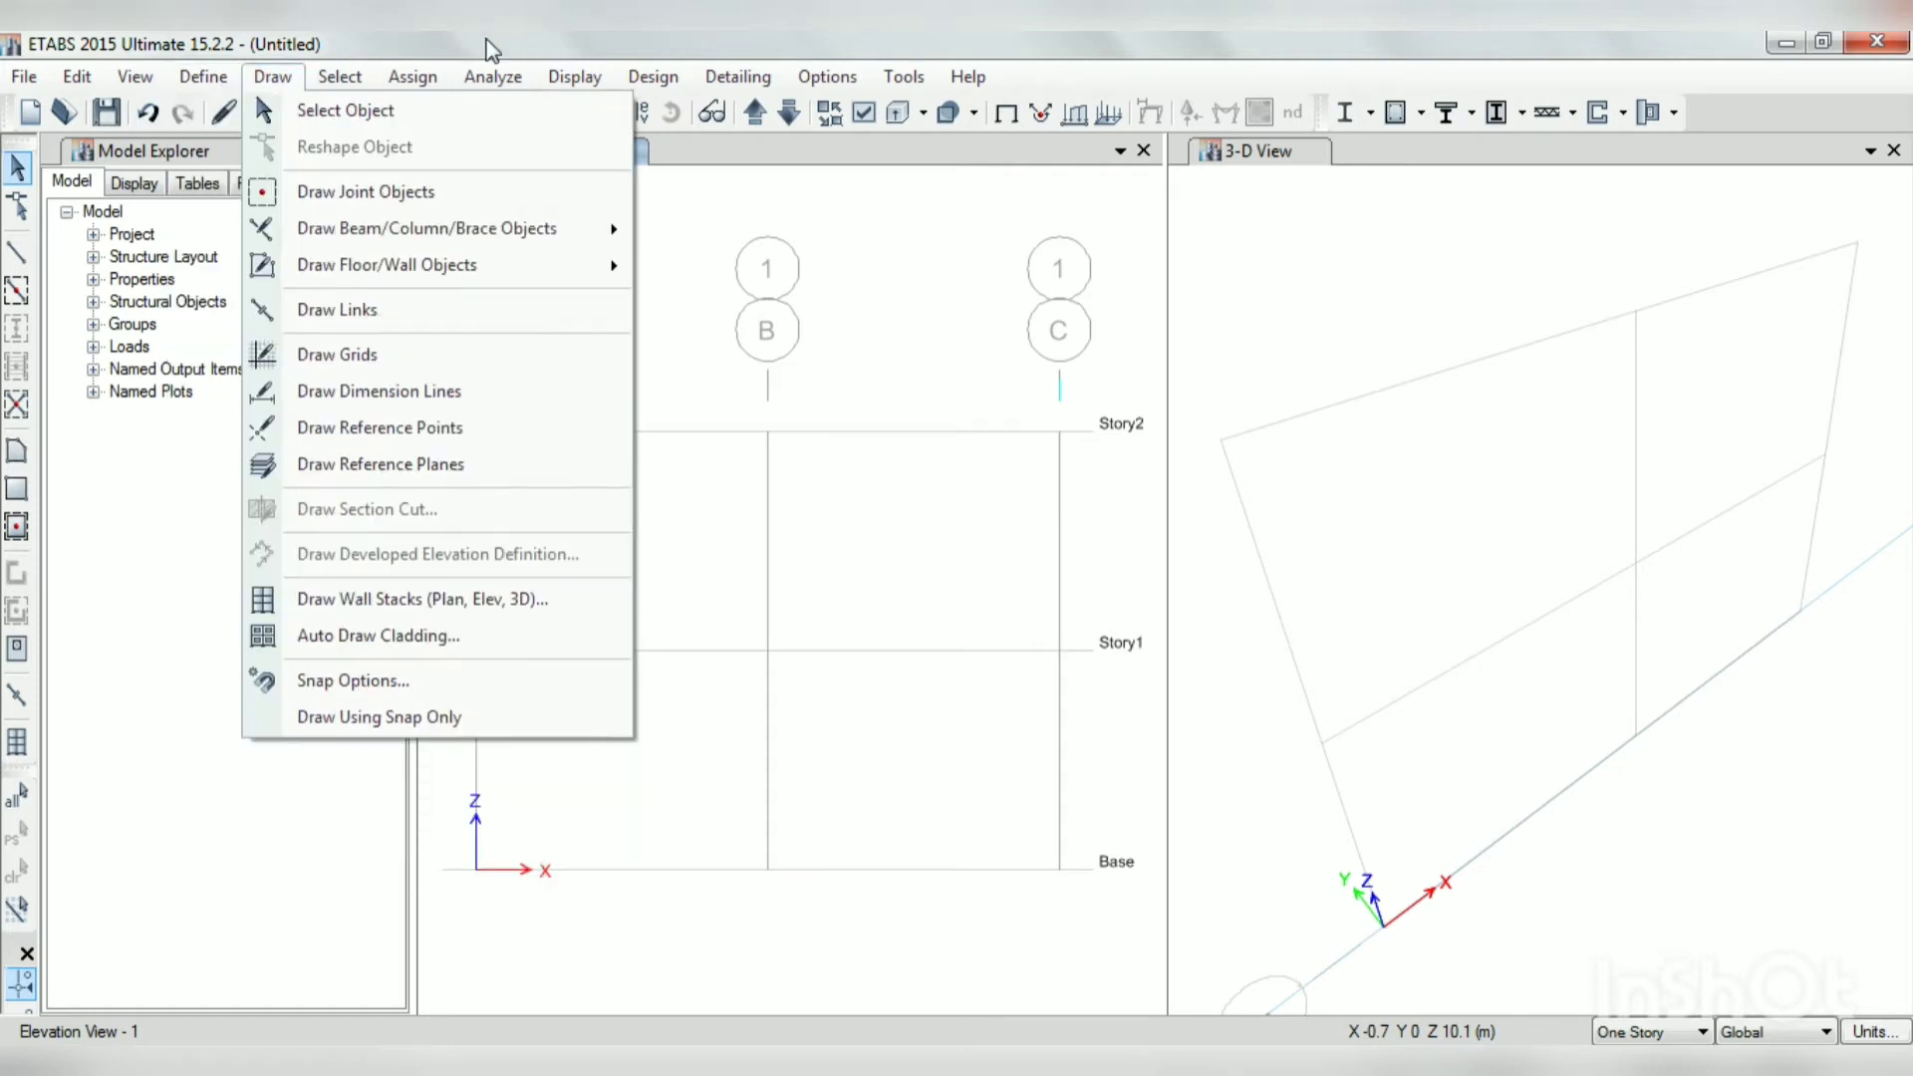
left_click(450, 36)
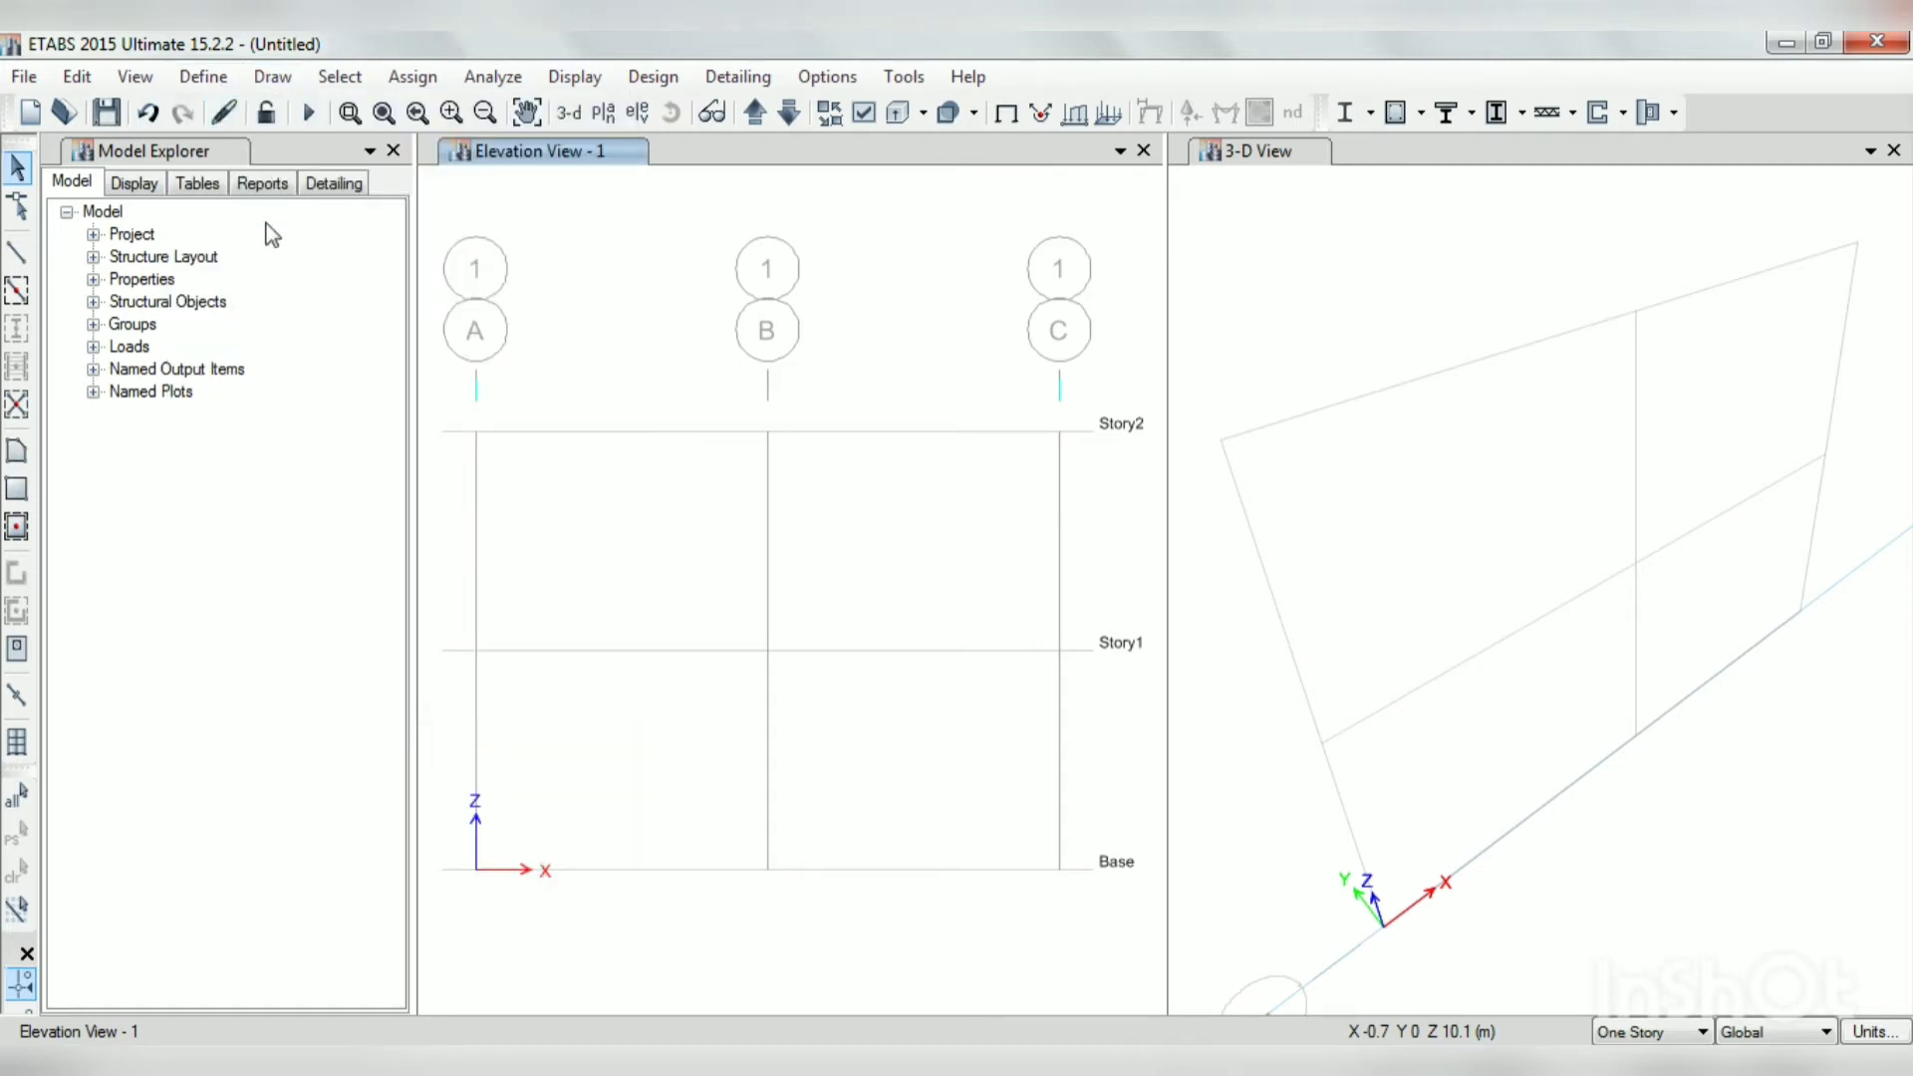
left_click(697, 1060)
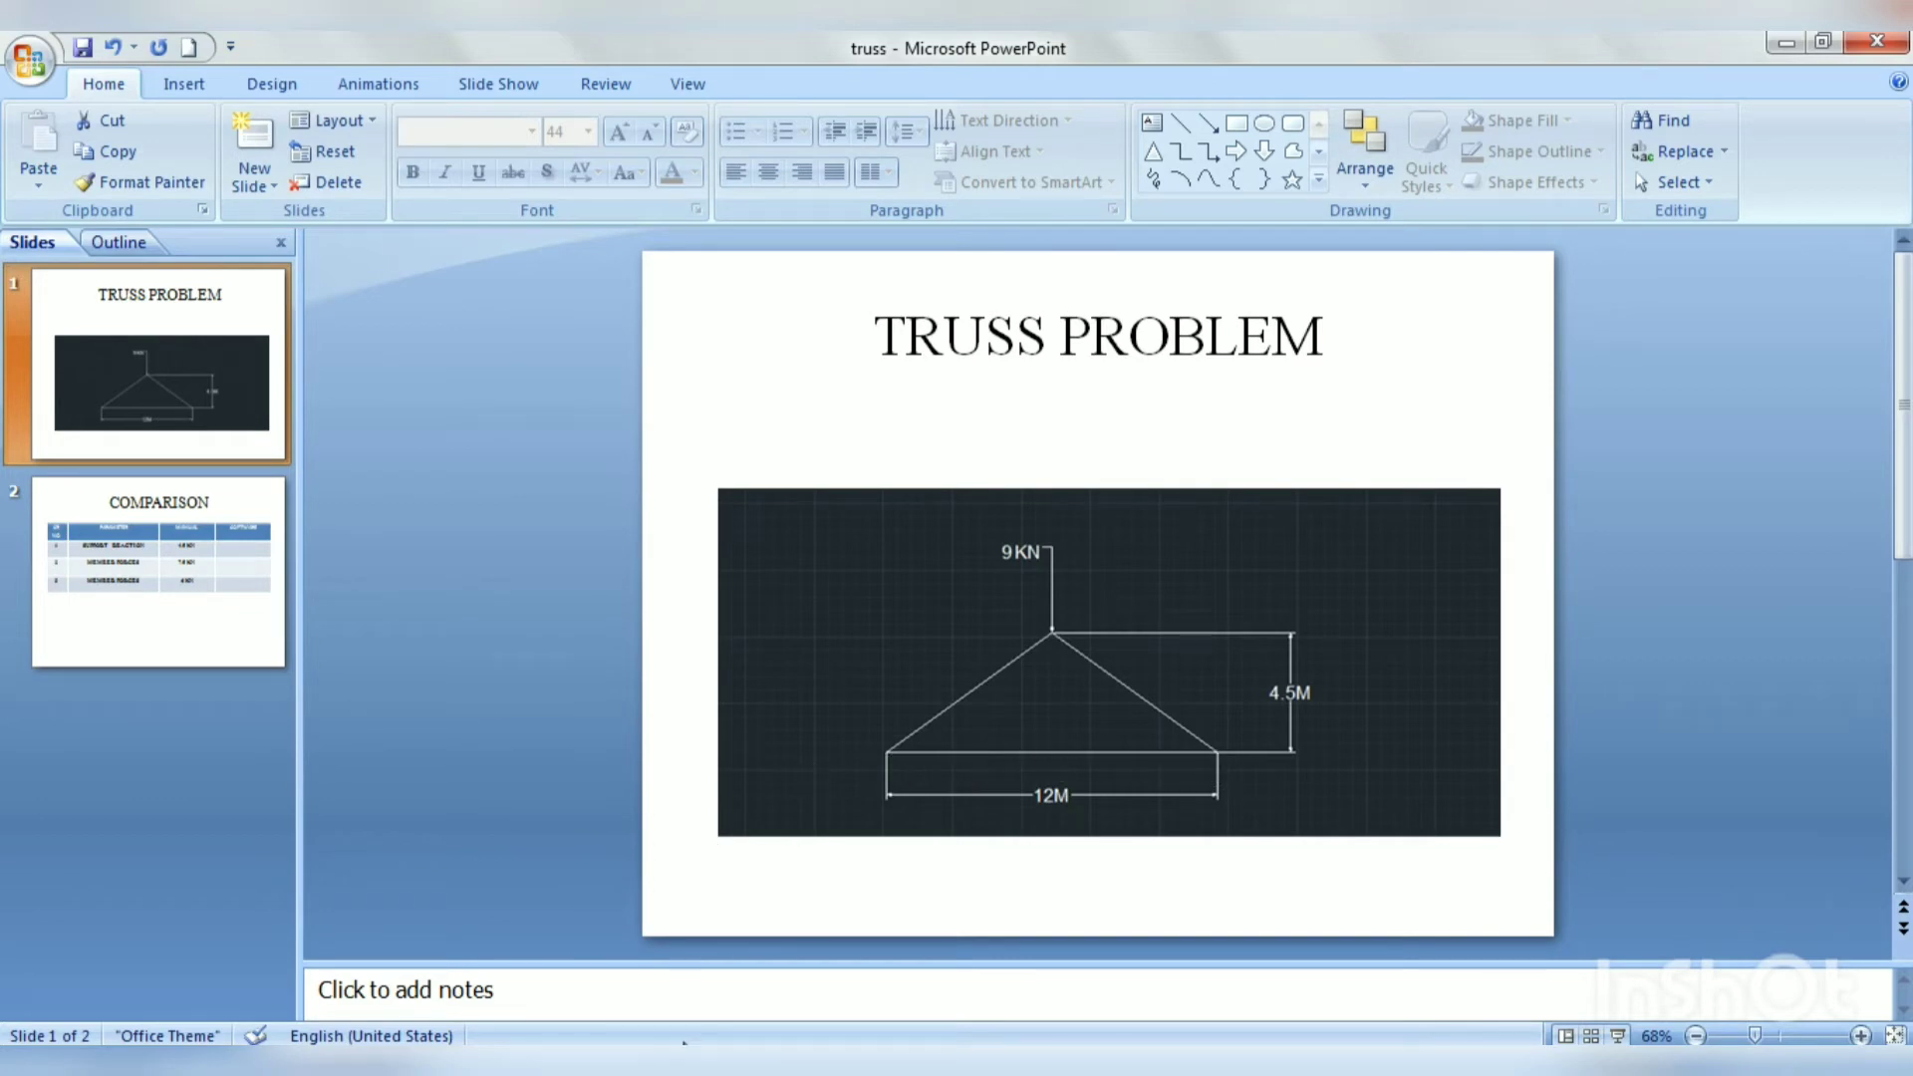
Step: Switch back to ETABS and draw the 12 m bottom chord with section ISLB600 along Base from grid A to grid C
left_click(697, 1060)
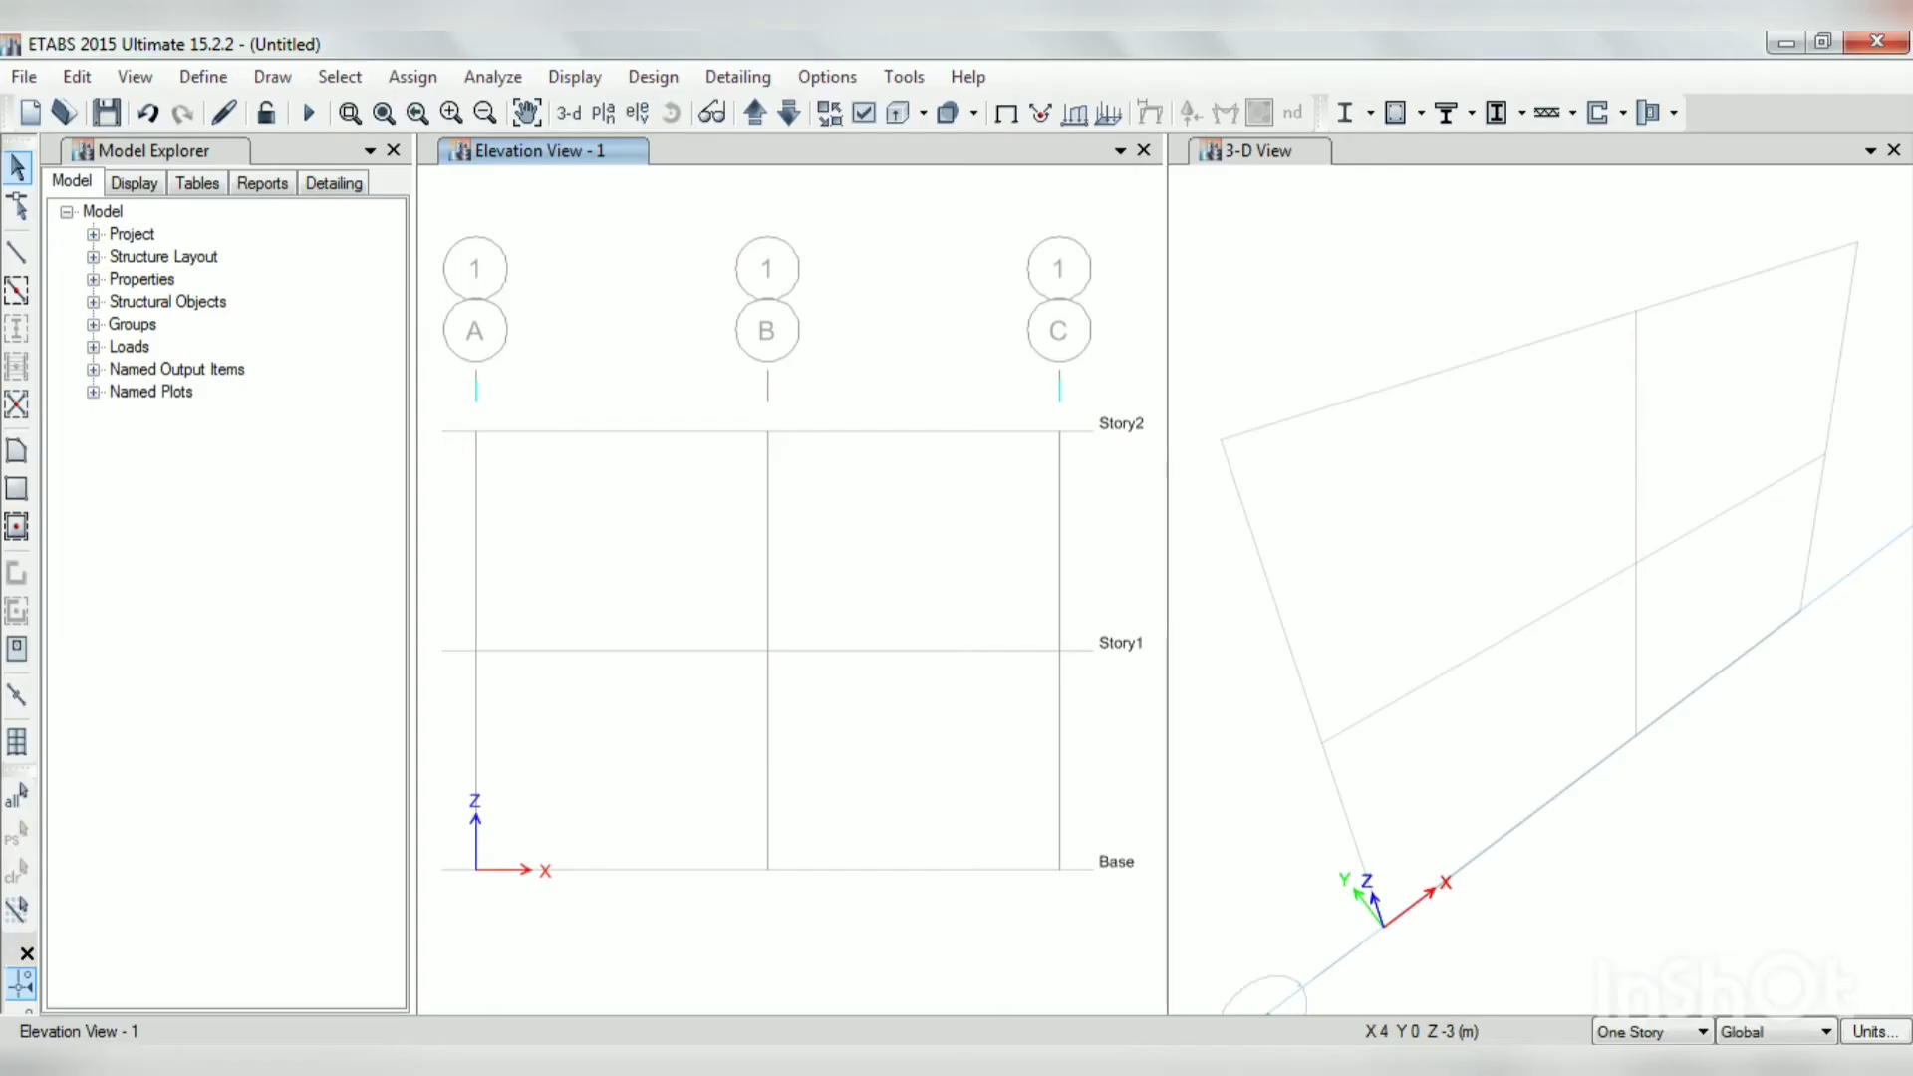
left_click(20, 255)
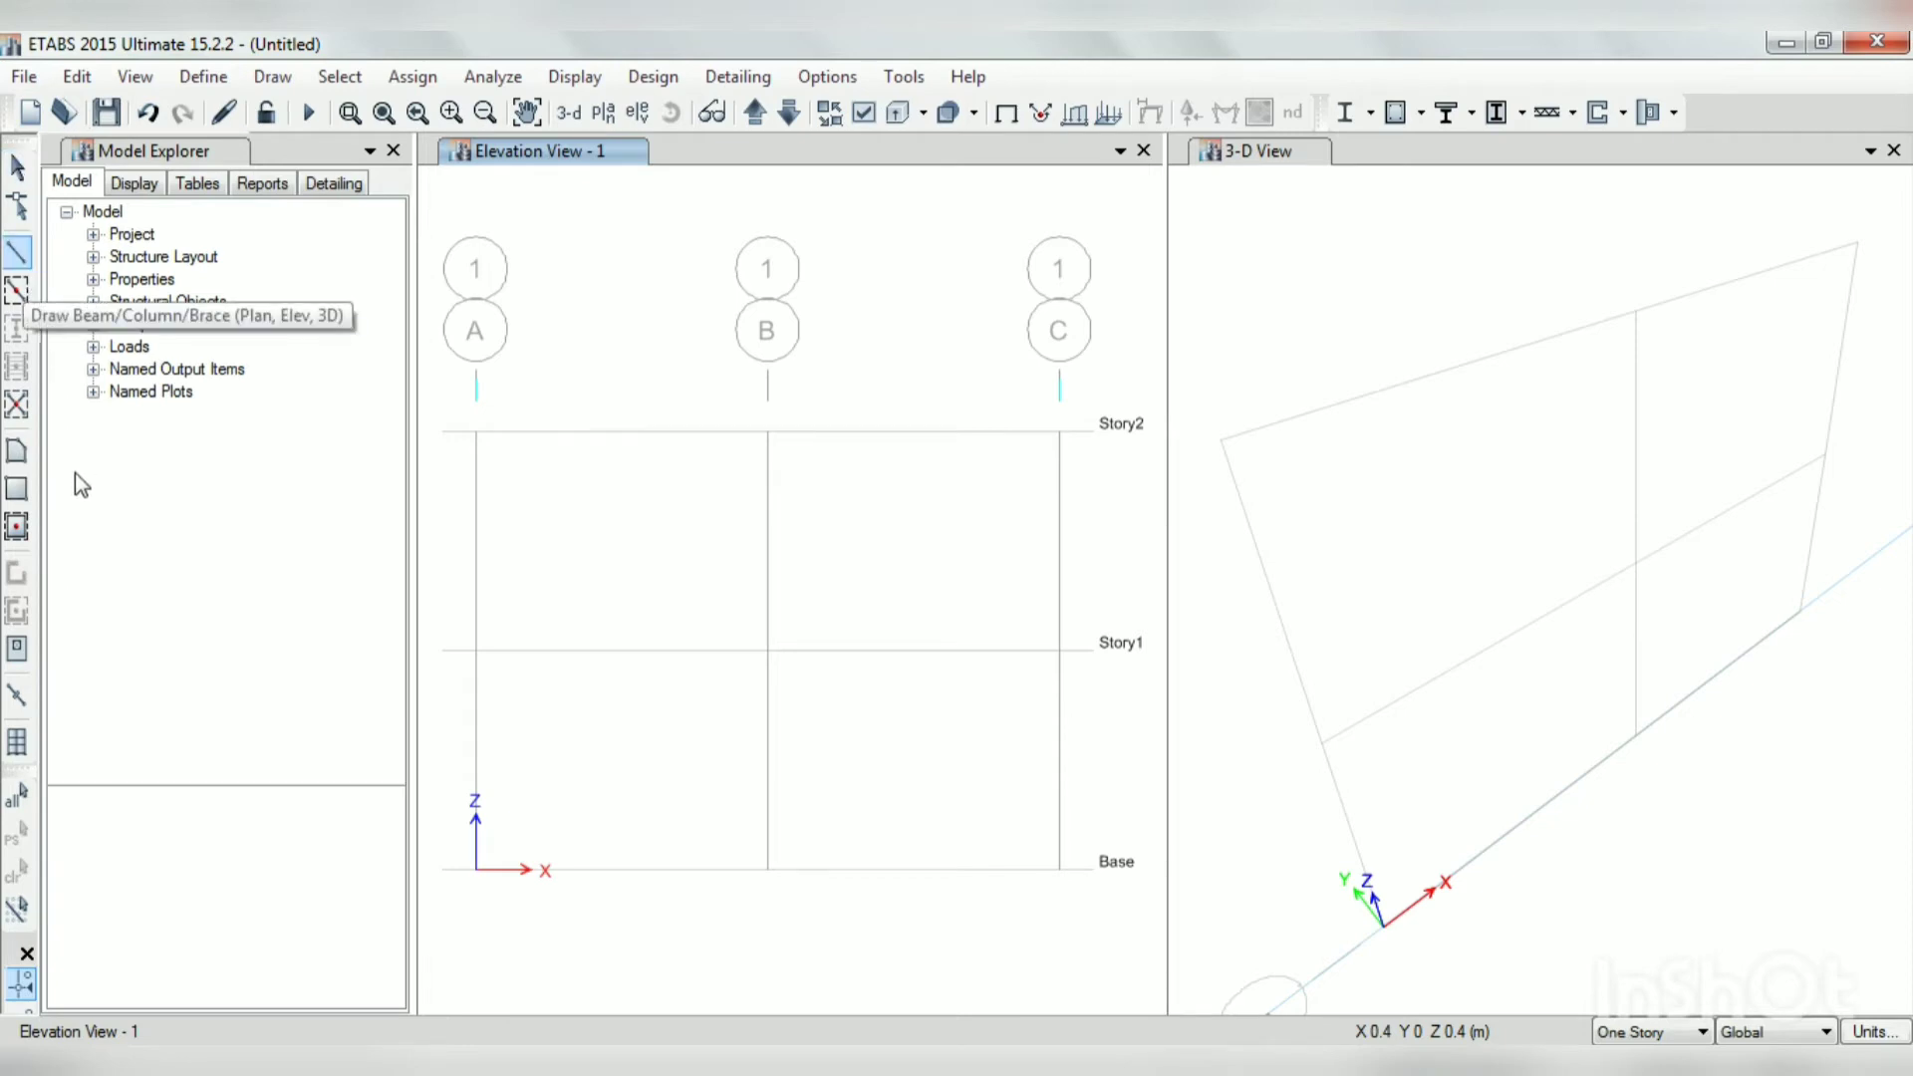
left_click(337, 868)
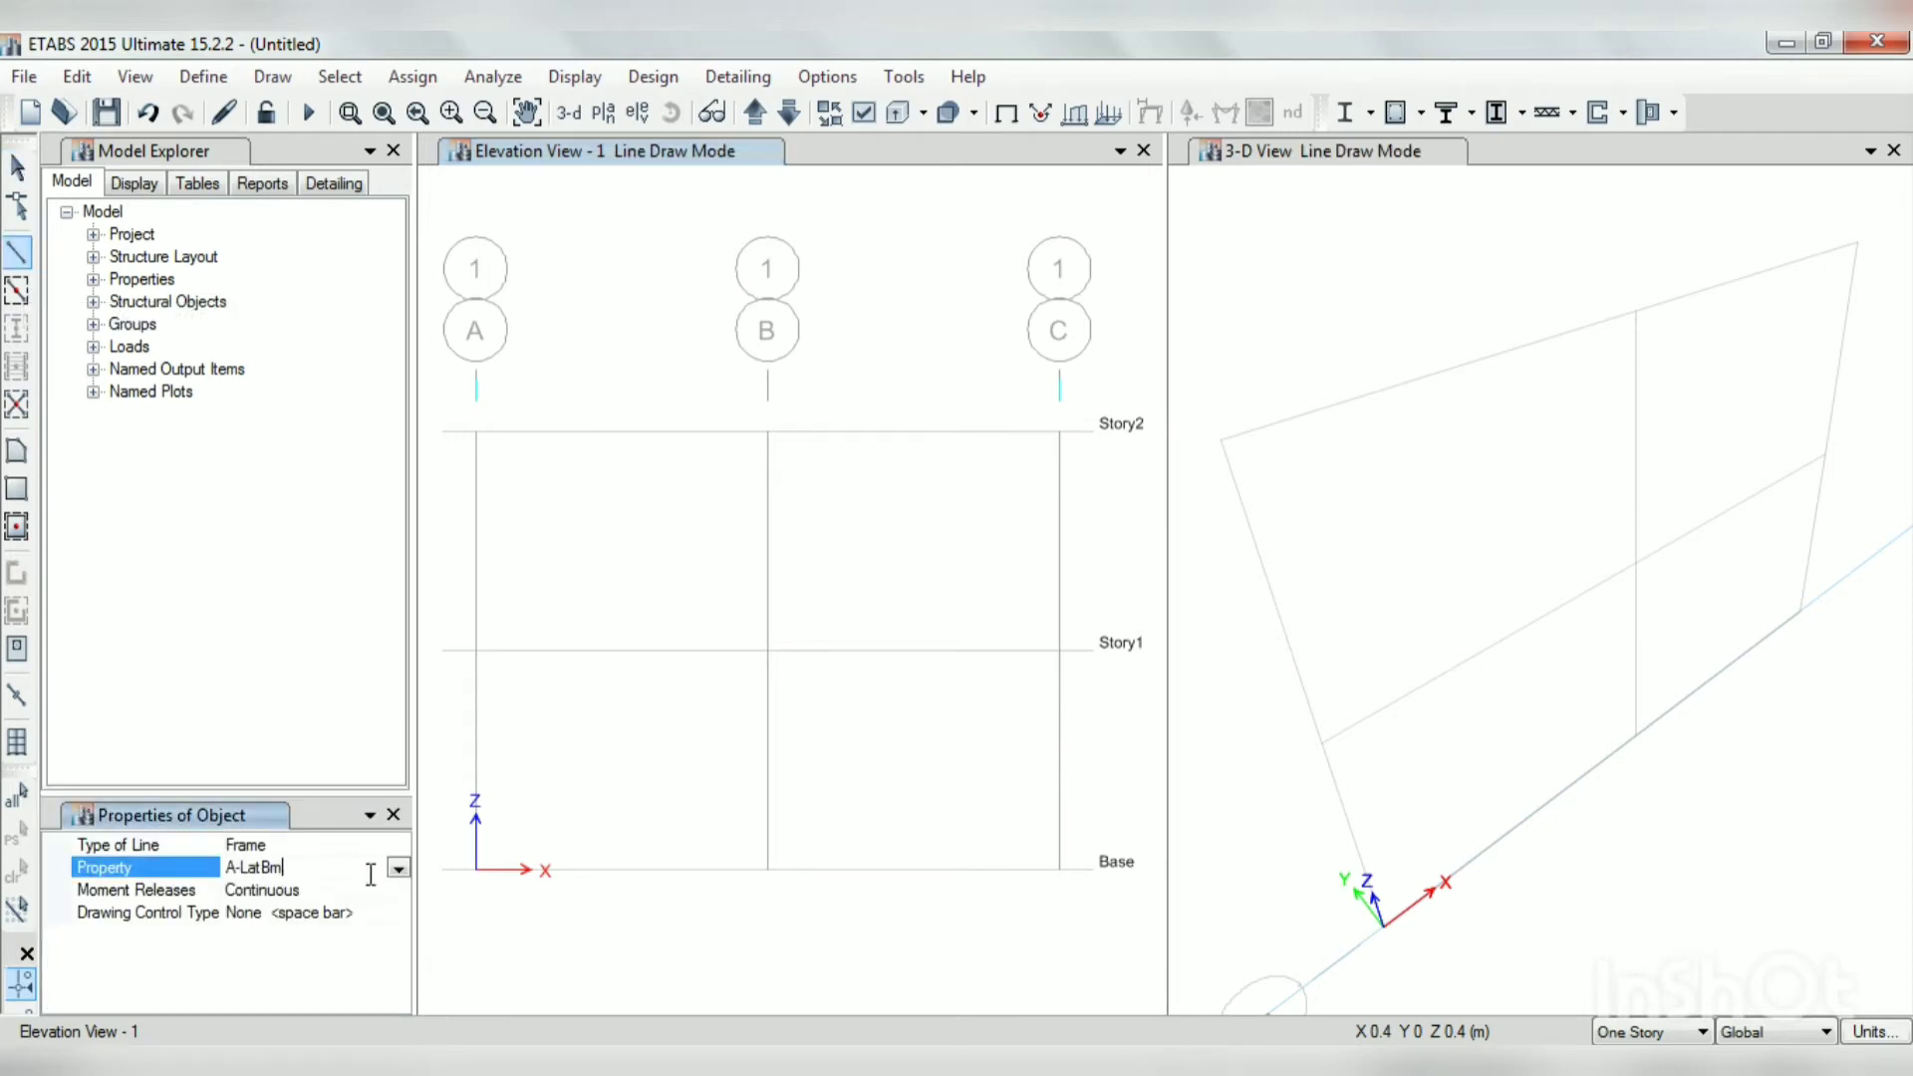
left_click(398, 868)
left_click_drag(401, 927, 401, 962)
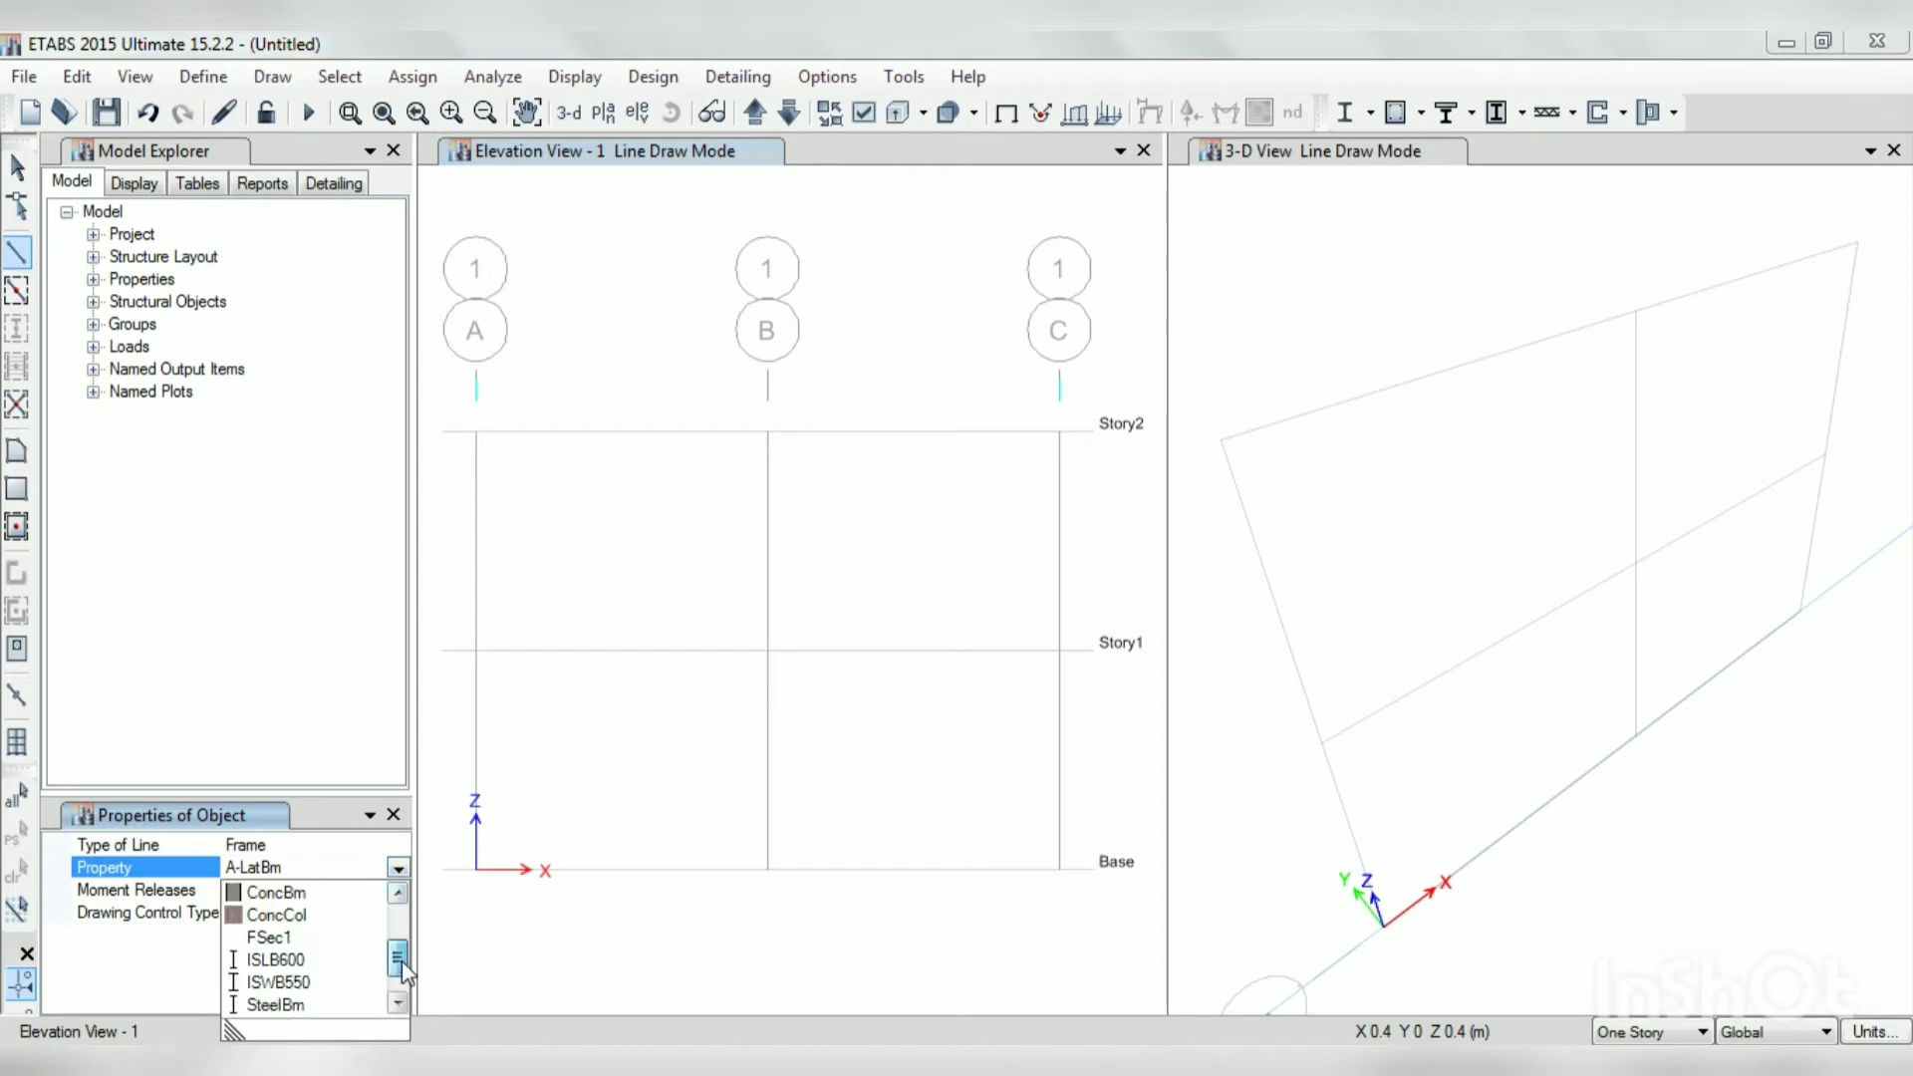
left_click(283, 959)
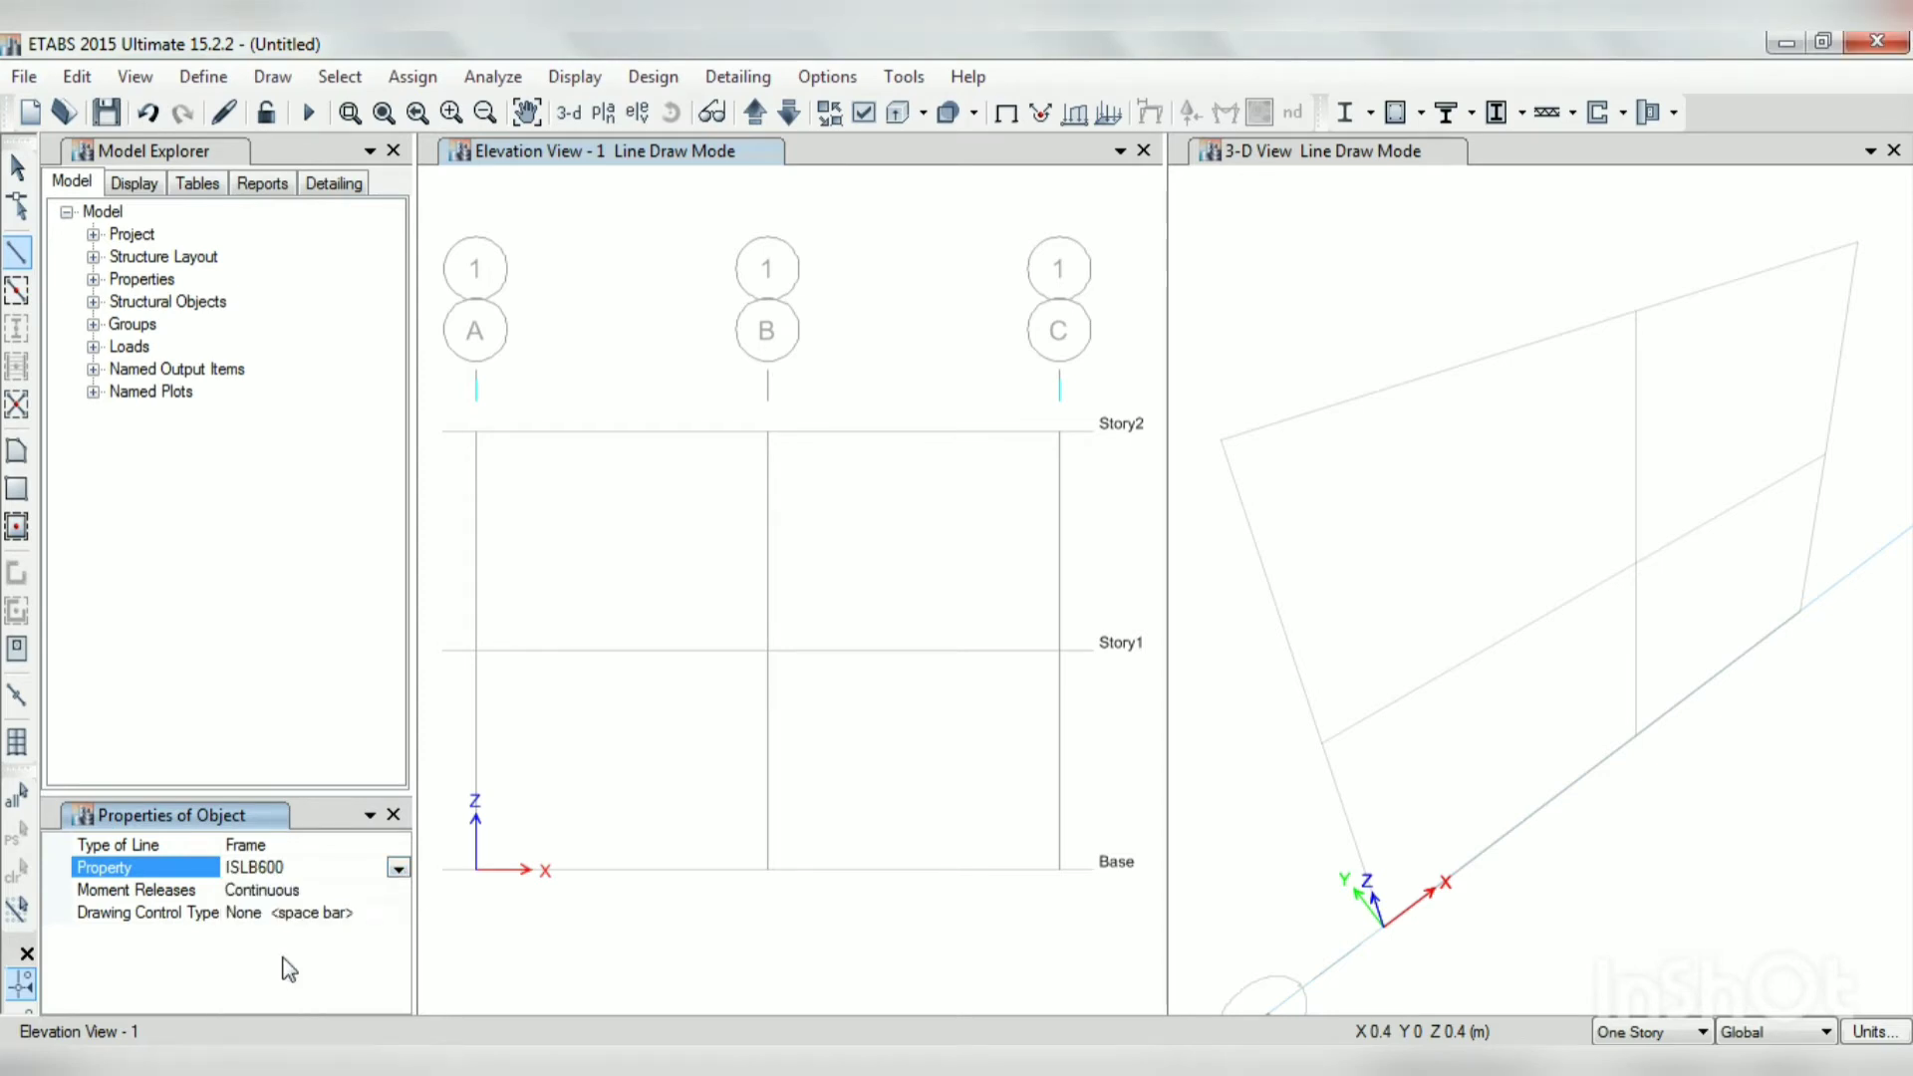
left_click(476, 870)
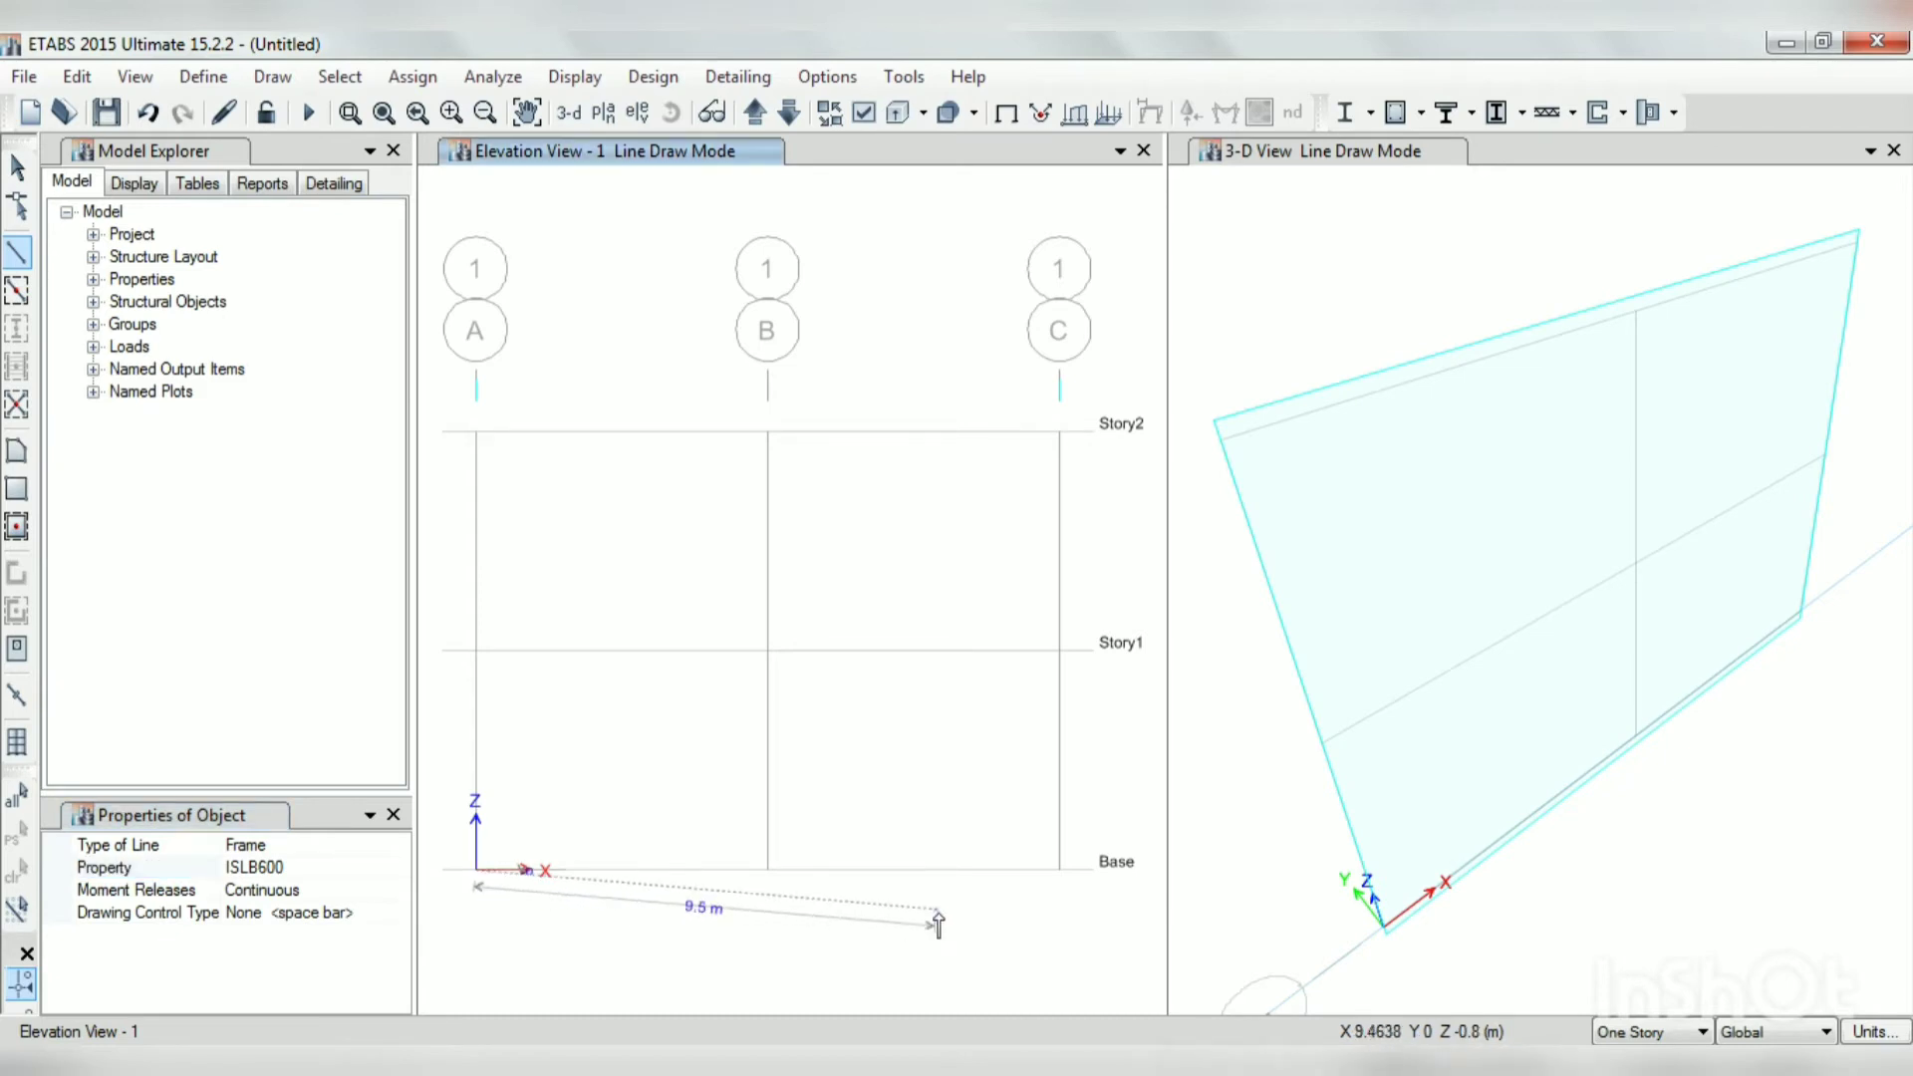
left_click(1059, 871)
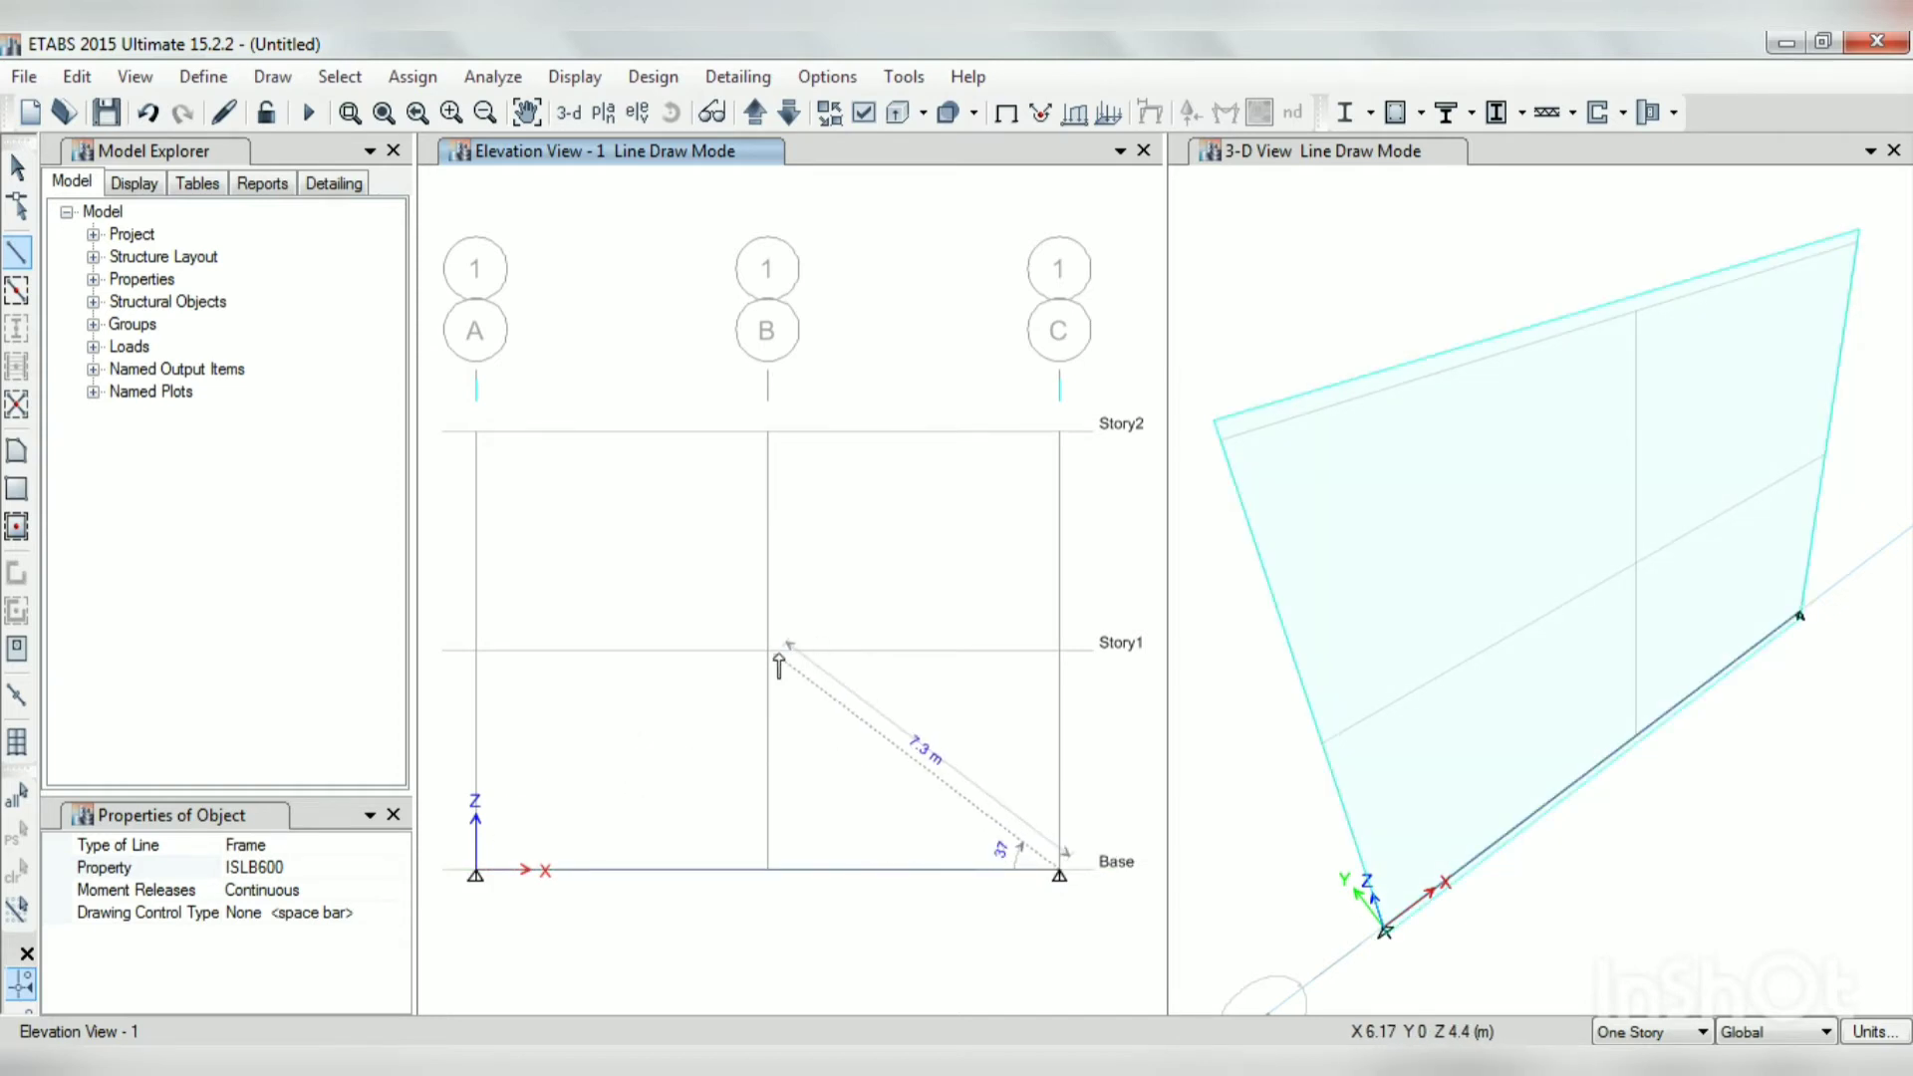
key("Escape")
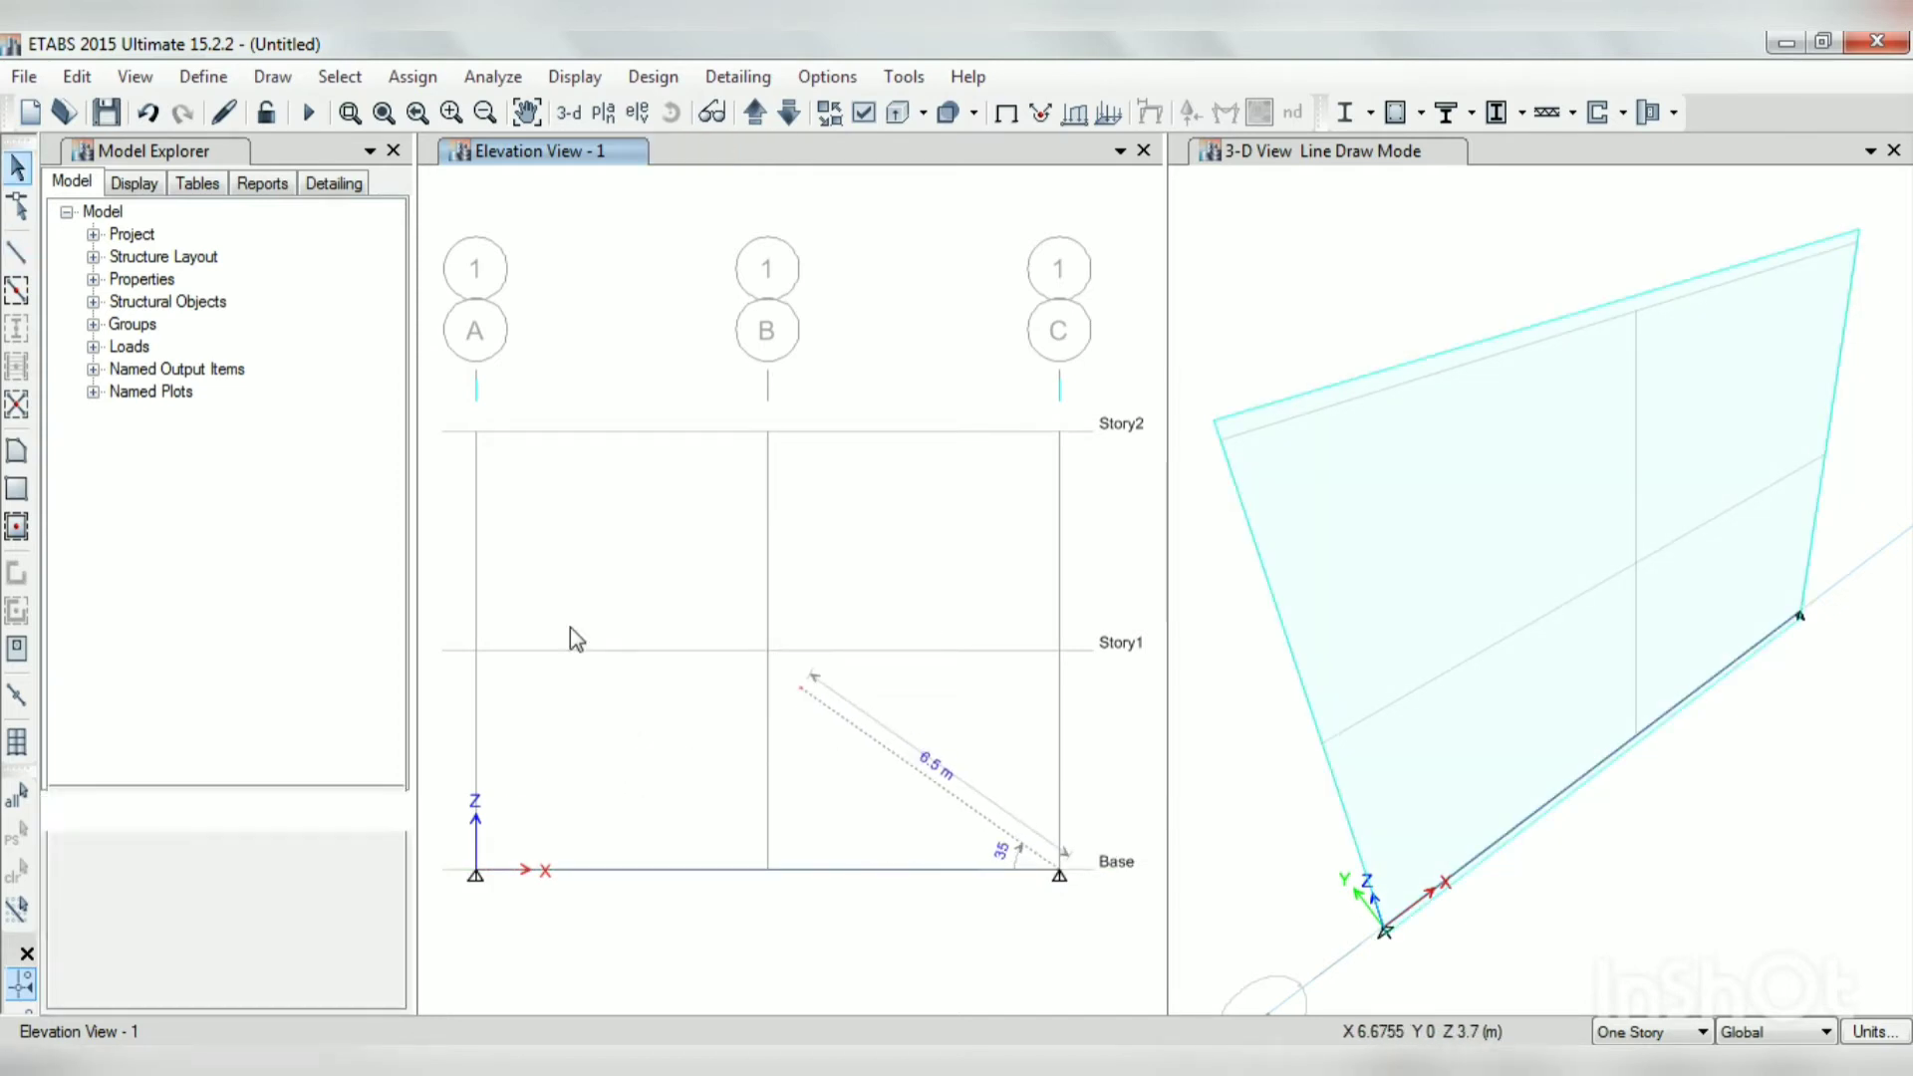
Step: Draw the two inclined ISLB600 members joining the Base points at grids A and C to the apex at grid B on Story1
left_click(20, 257)
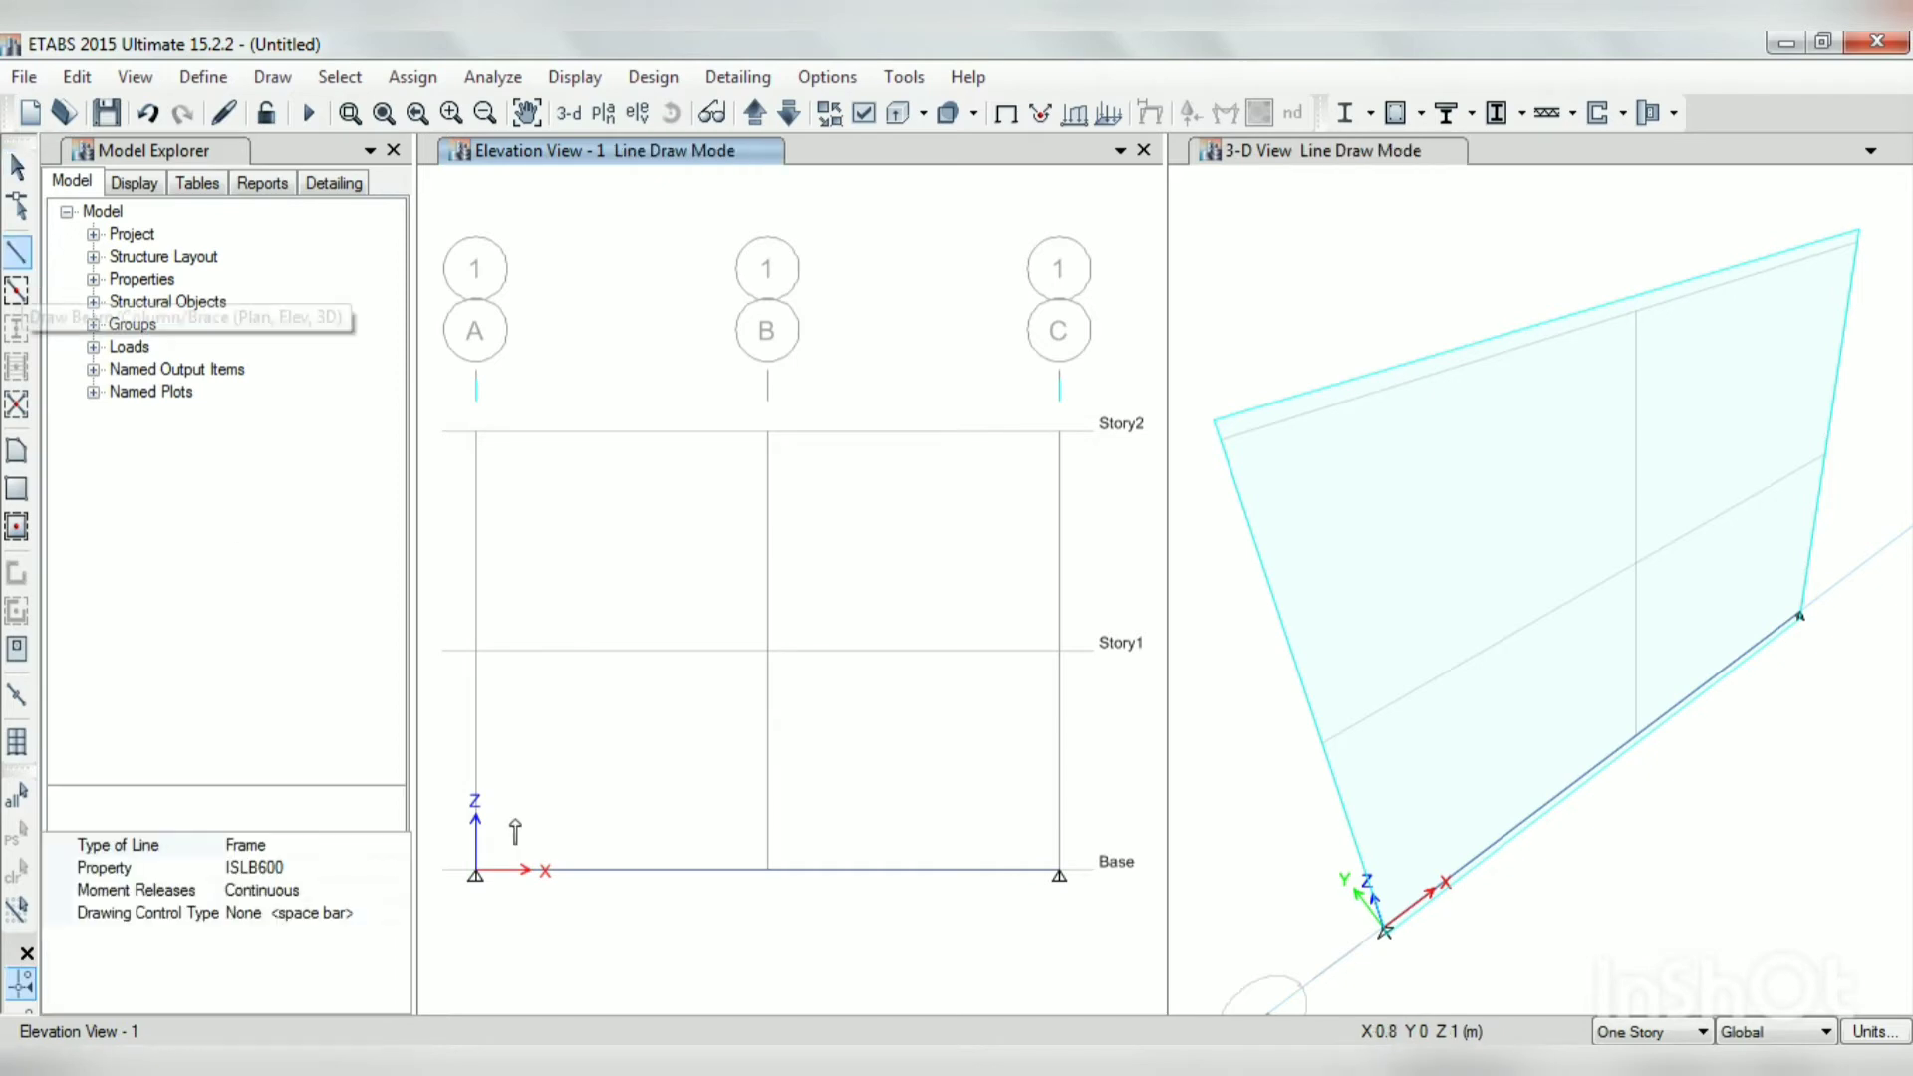
left_click(477, 873)
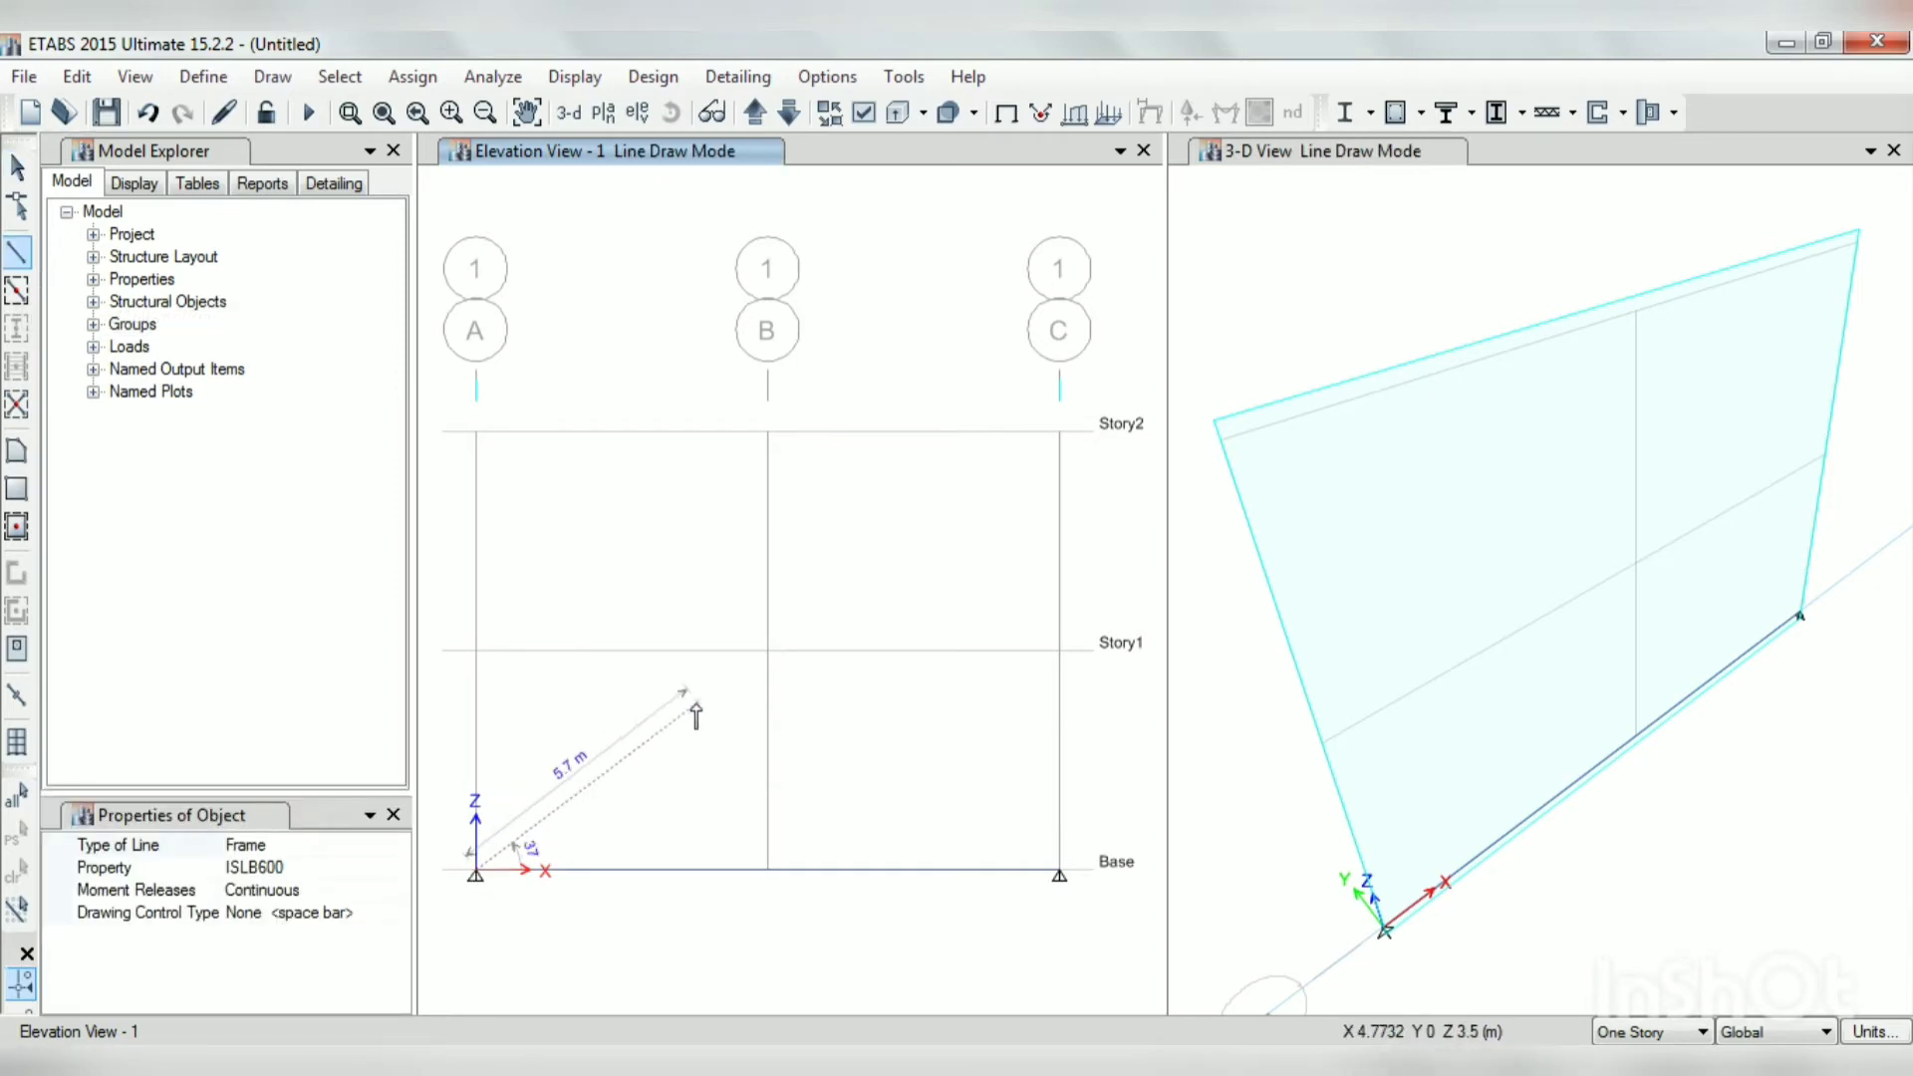
left_click(768, 654)
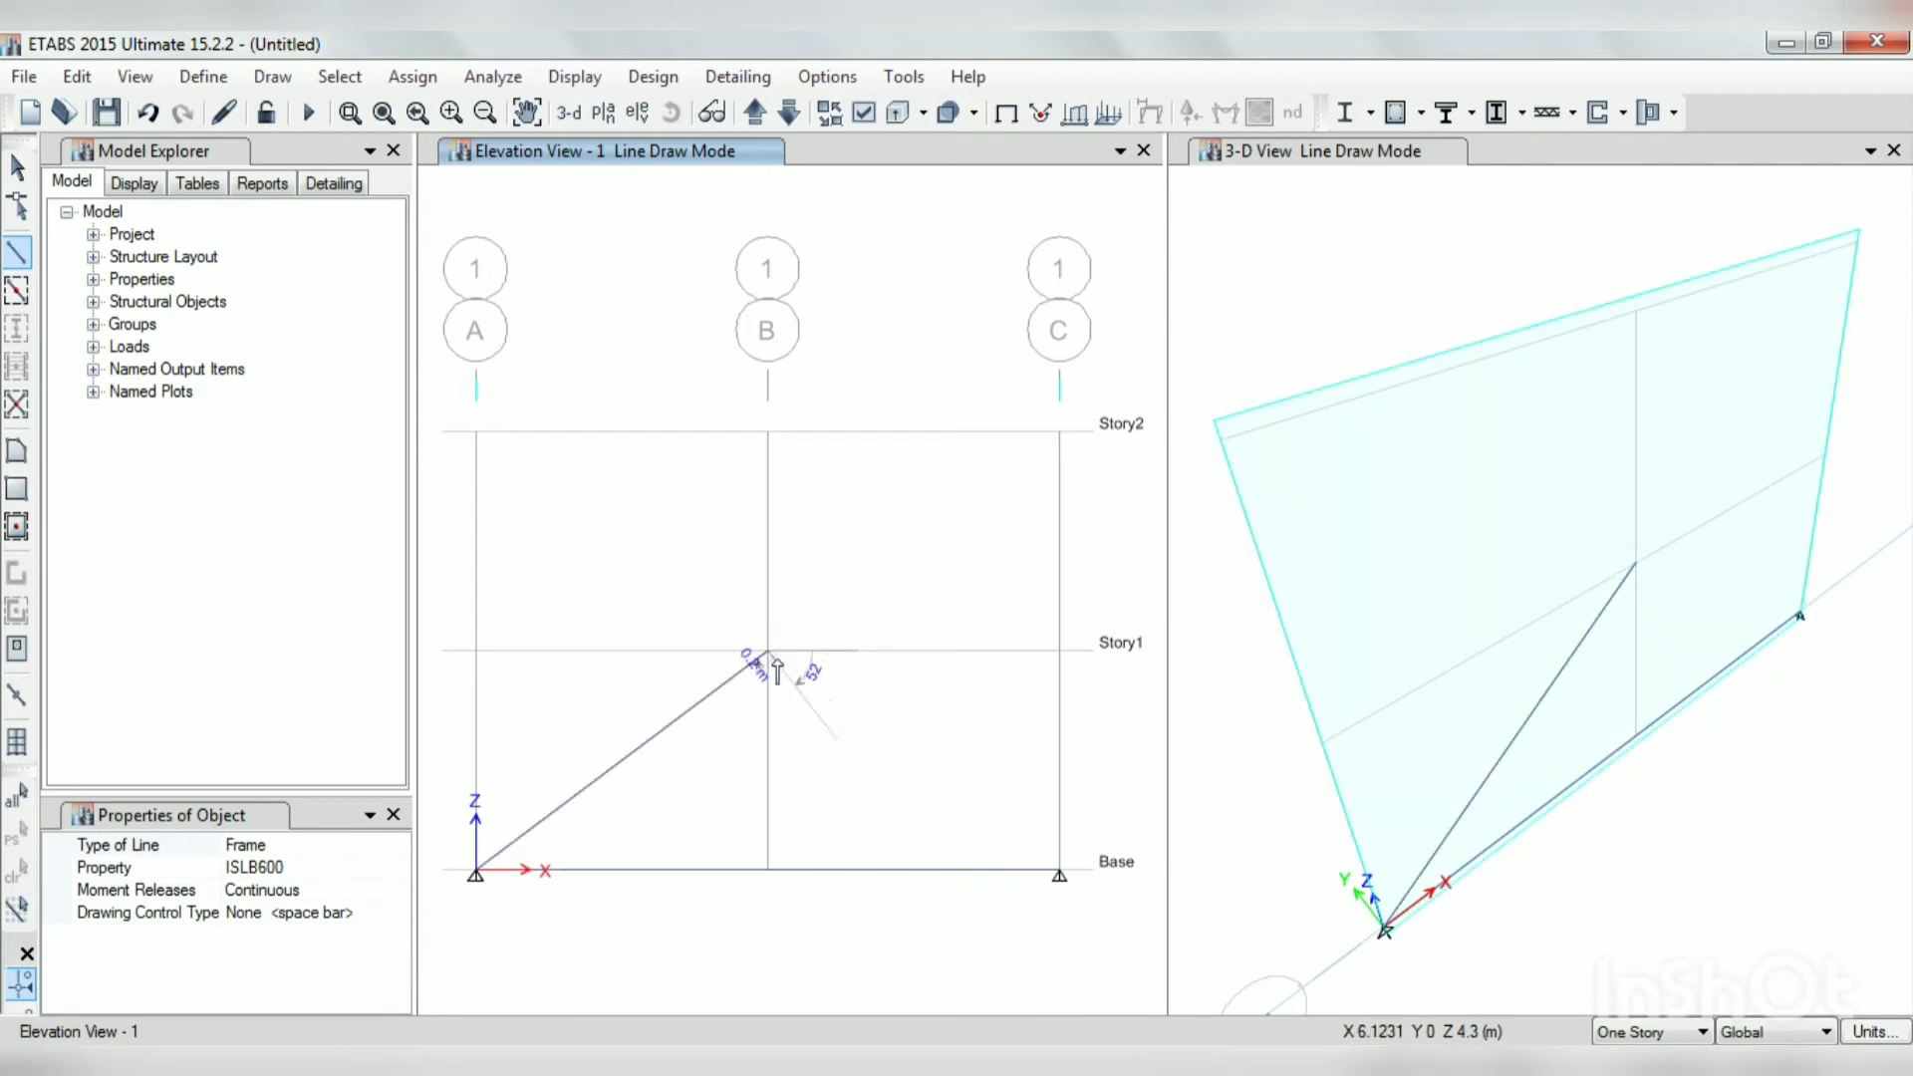
key("Escape")
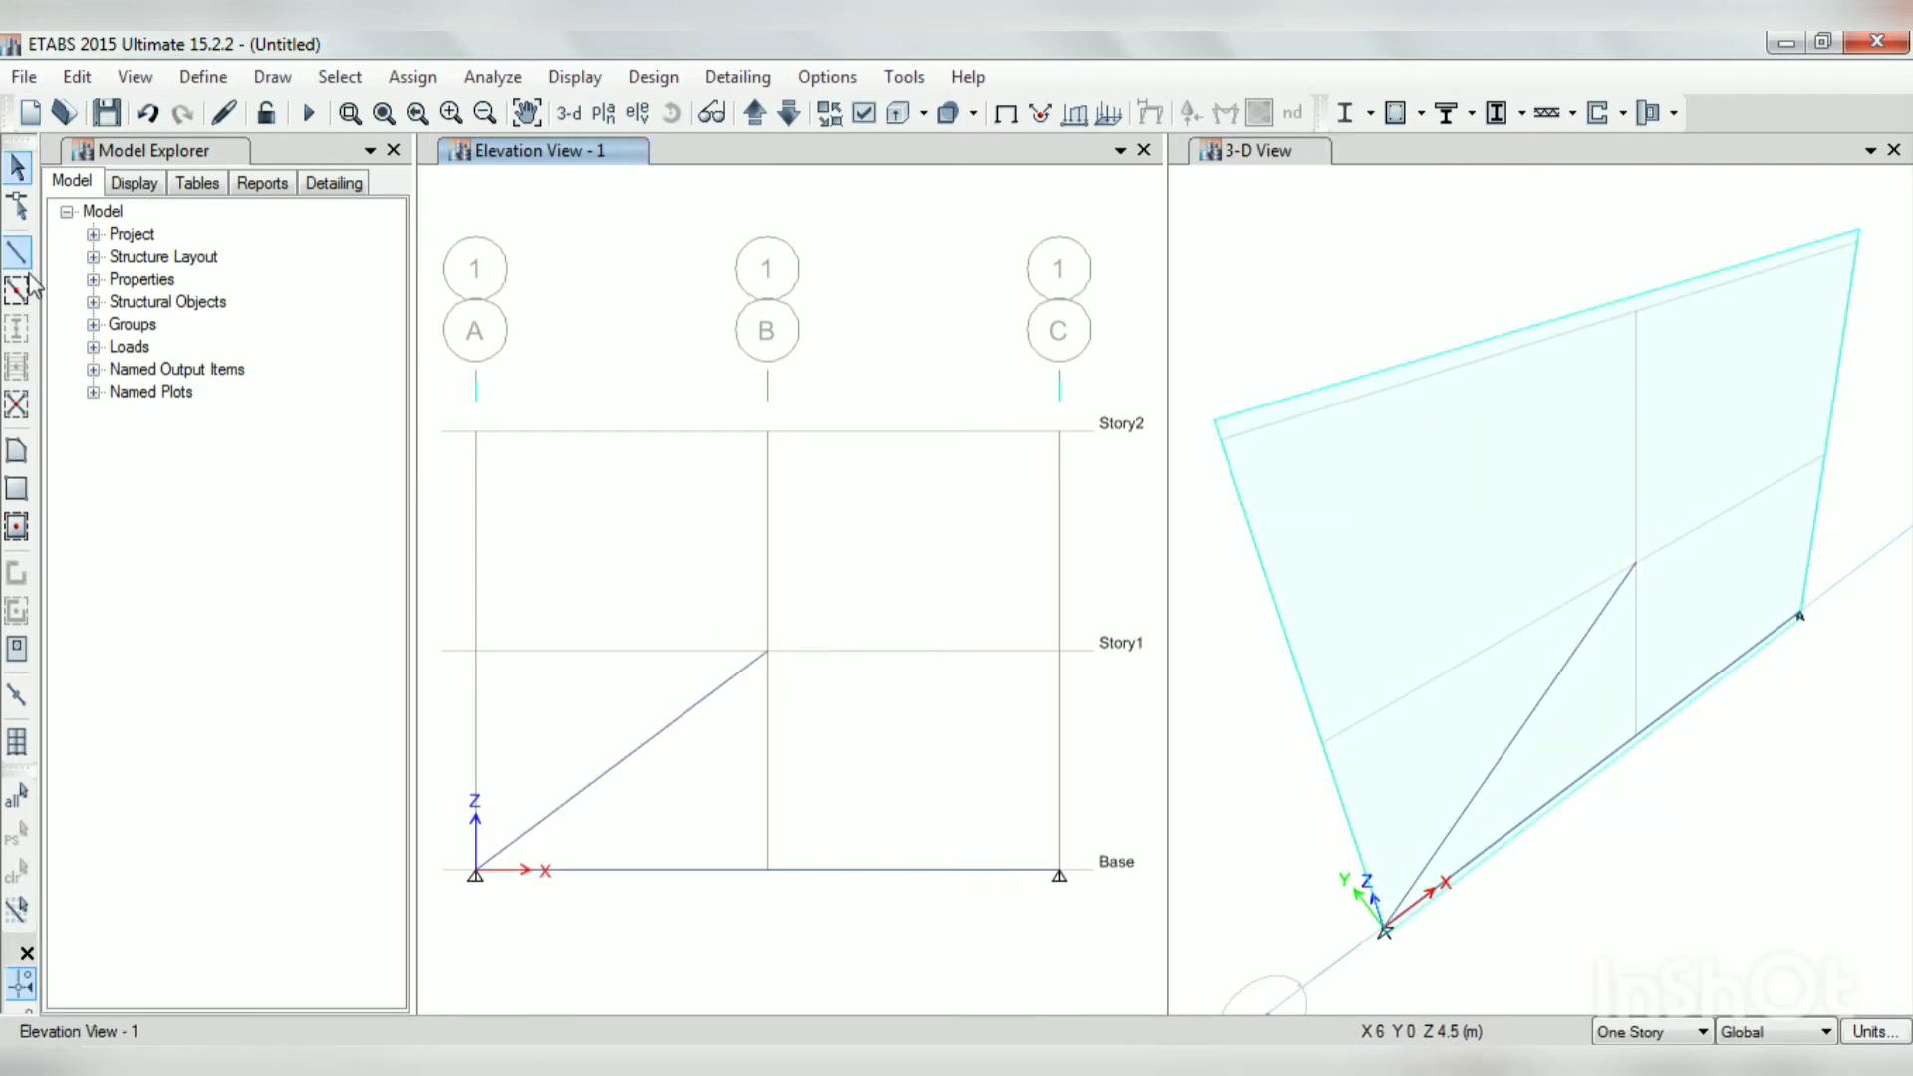
left_click(17, 253)
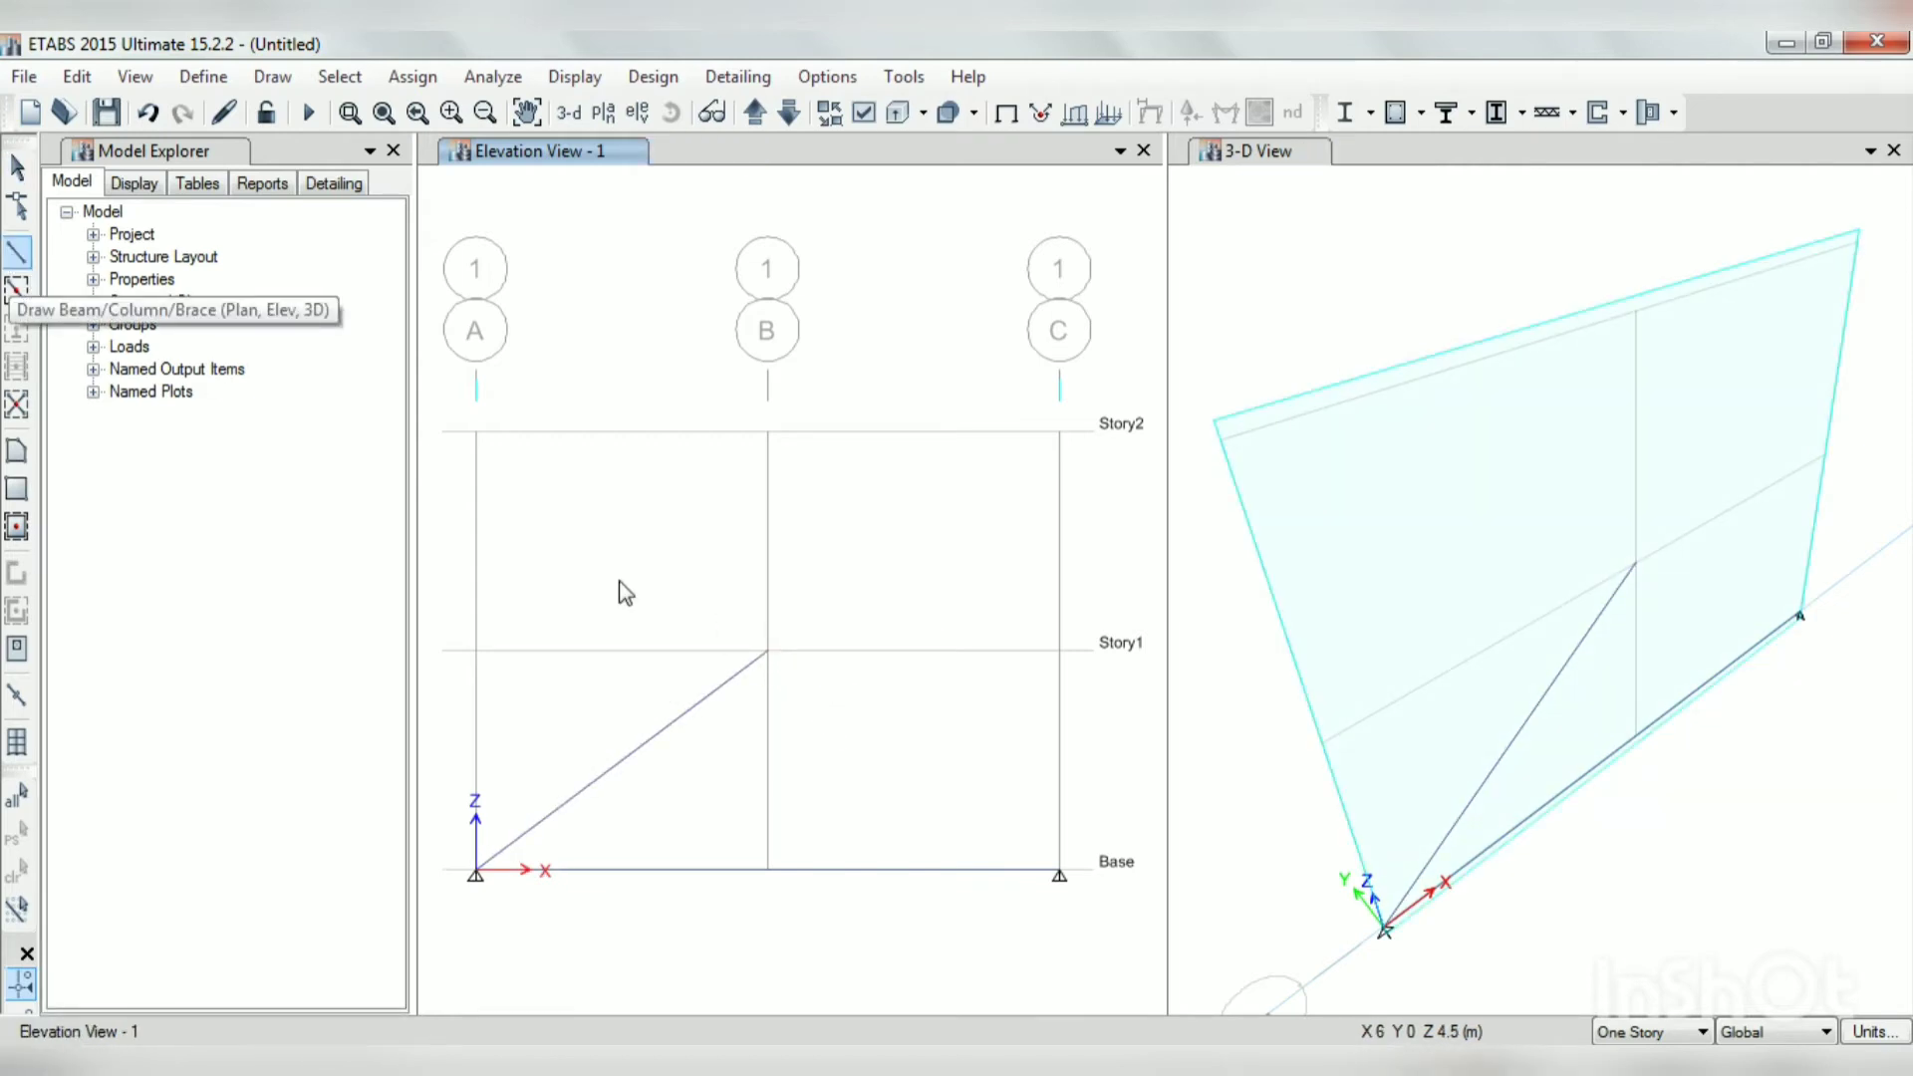
left_click(767, 653)
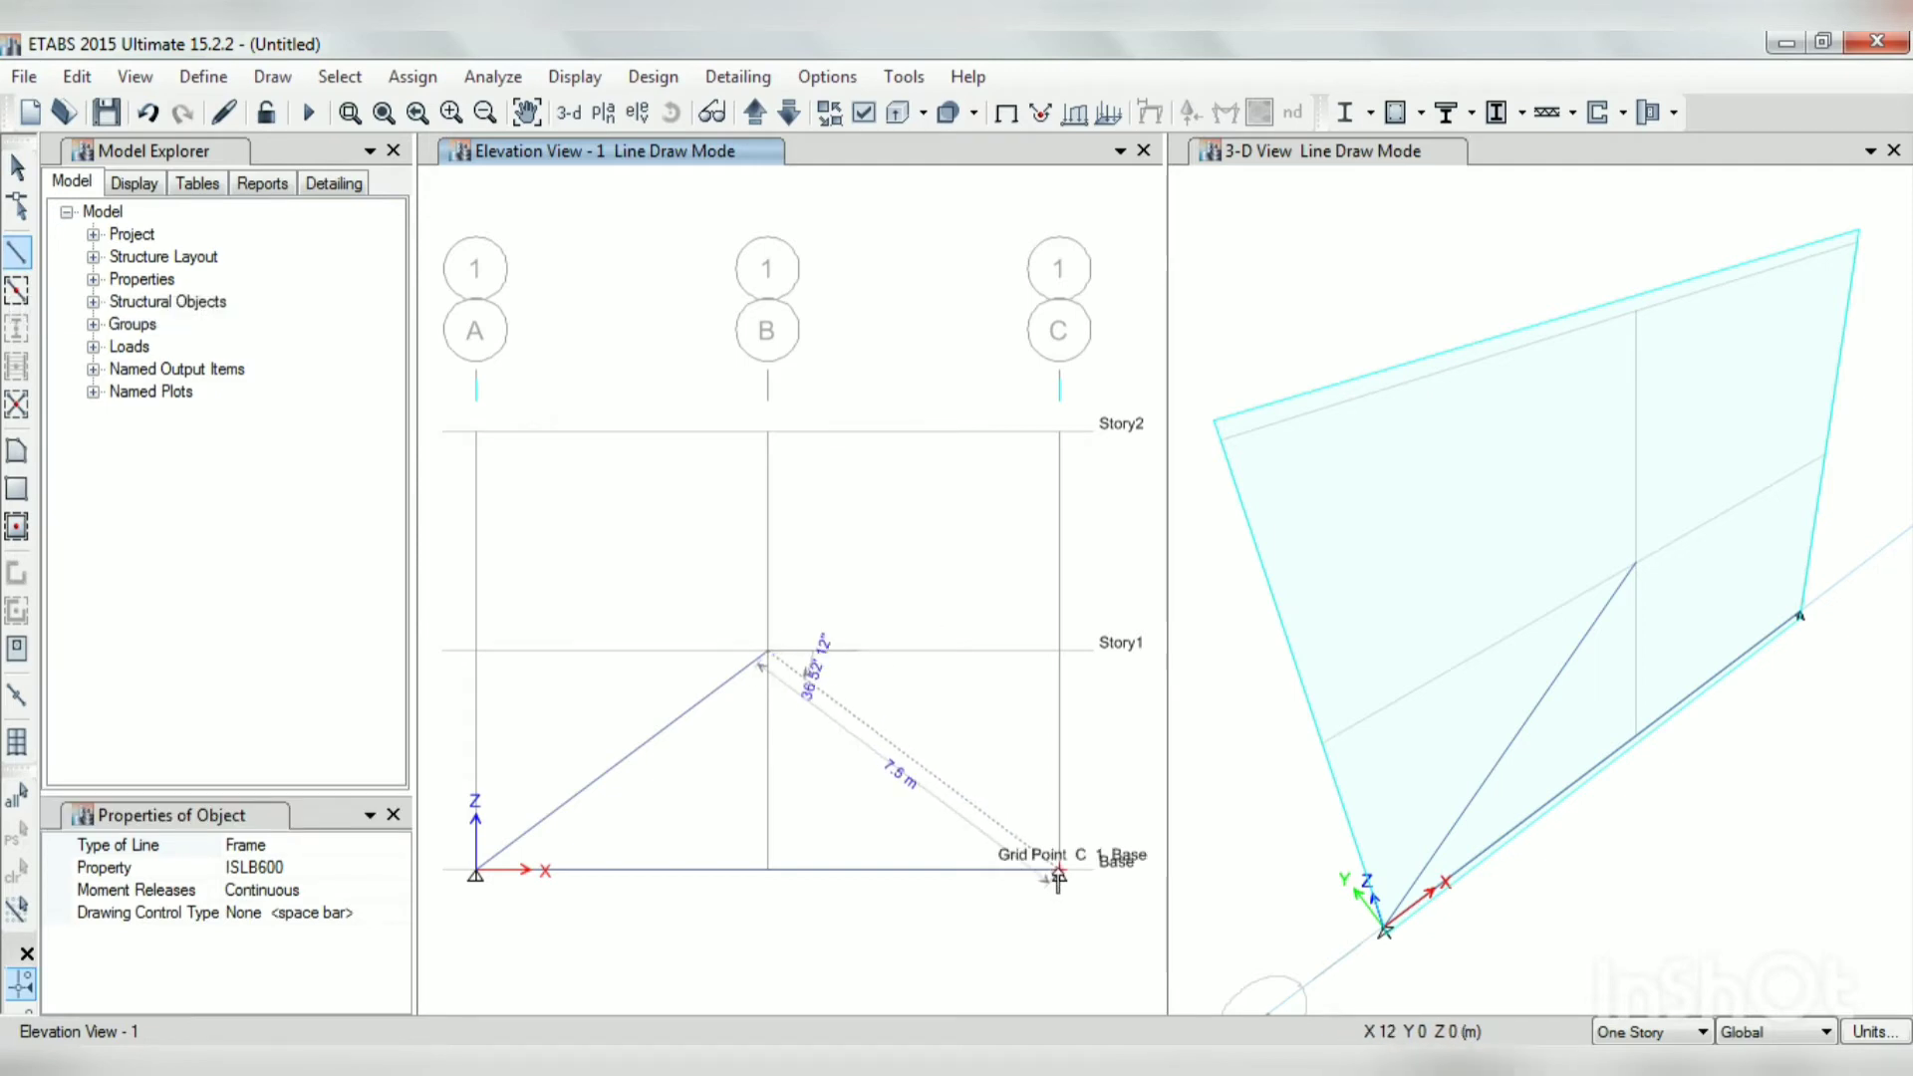
left_click(1059, 872)
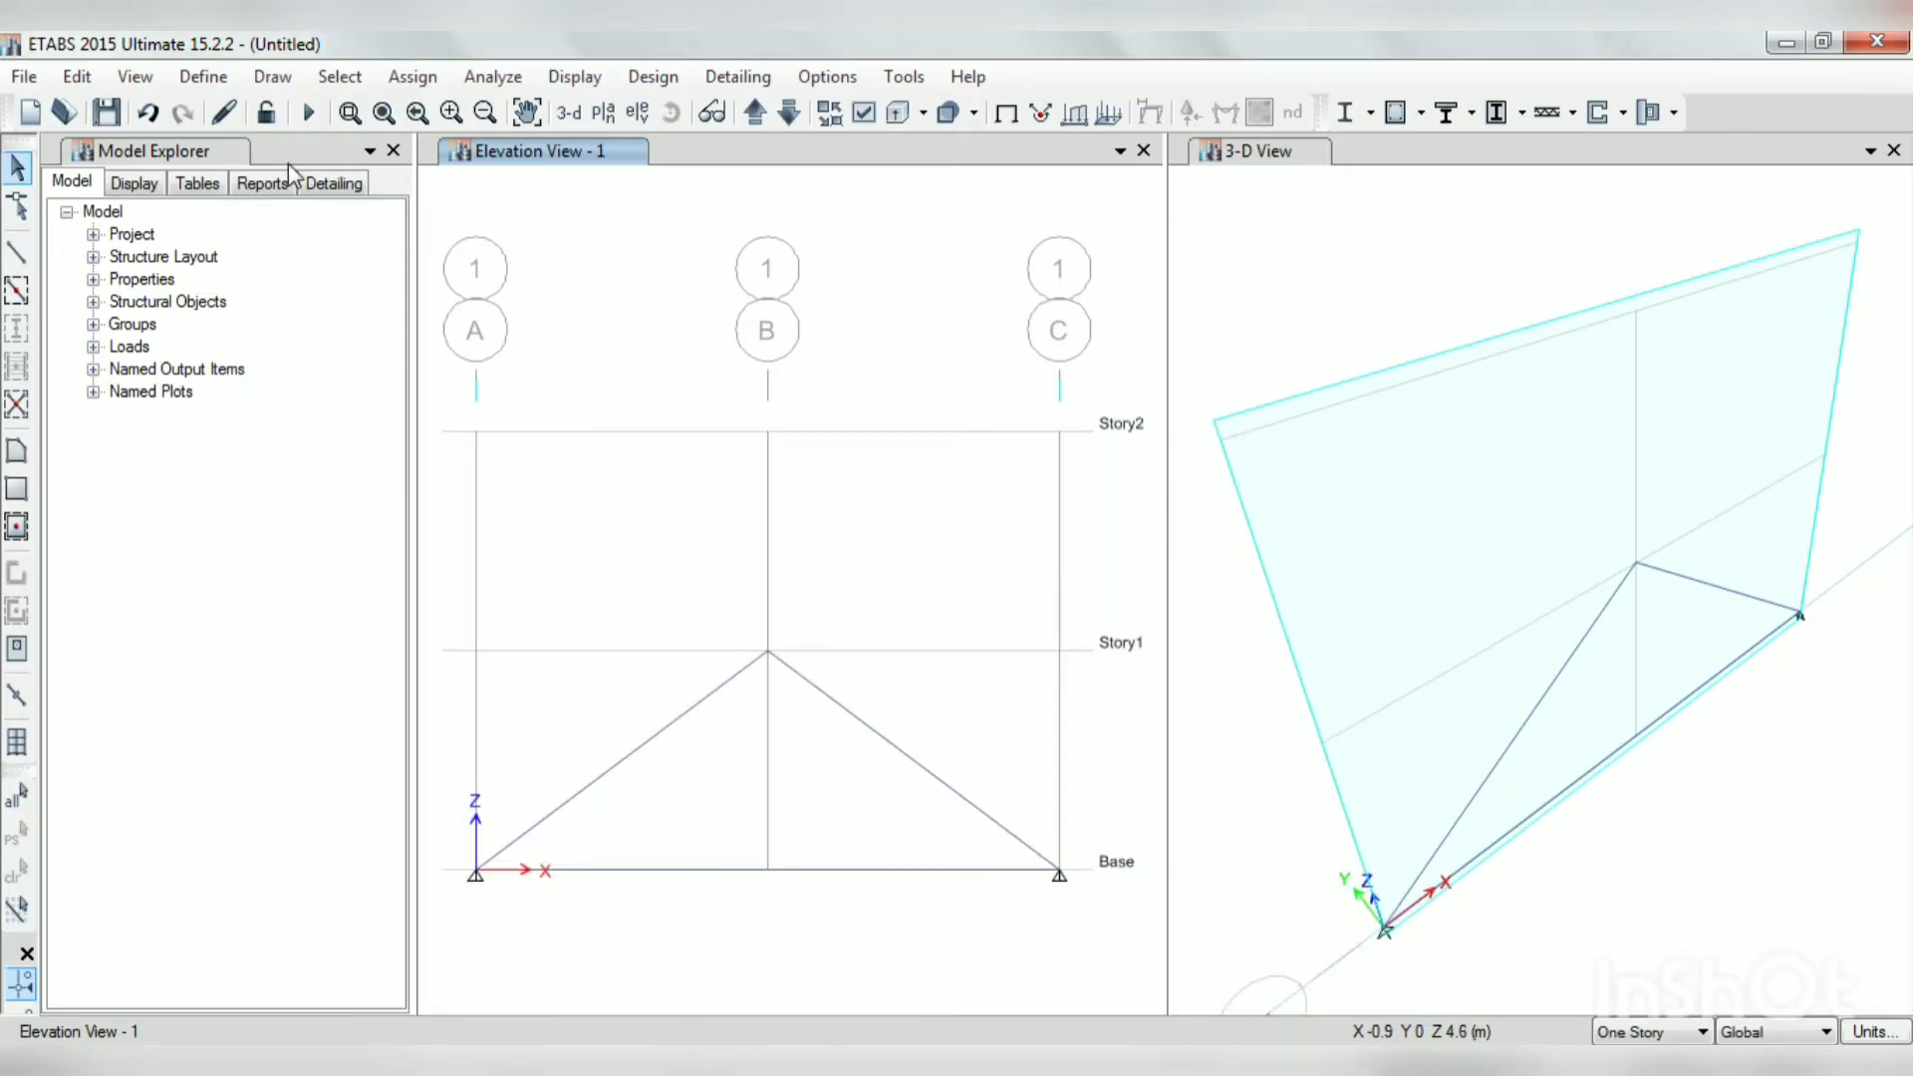
Step: Assign a pinned restraint to the Base joint at grid A, fixing translation in X, Y and Z
left_click(476, 873)
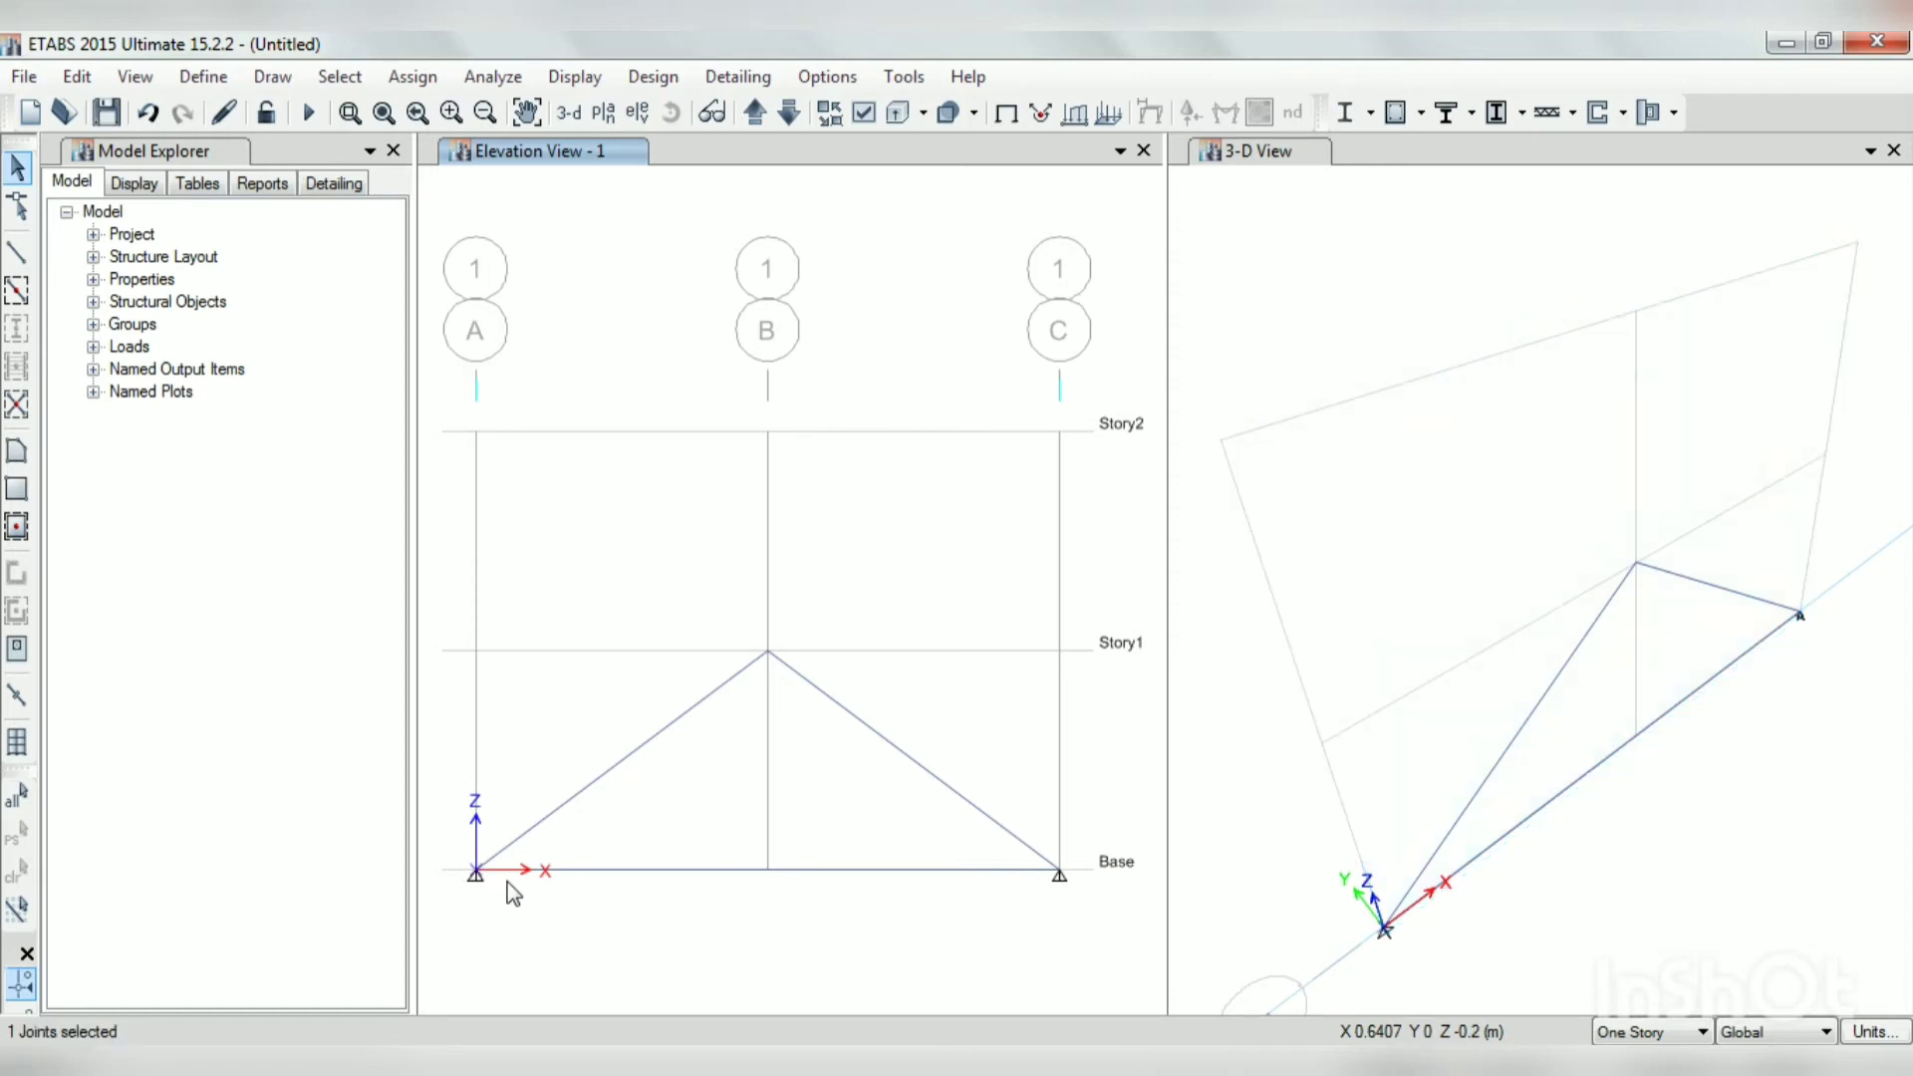
left_click(714, 910)
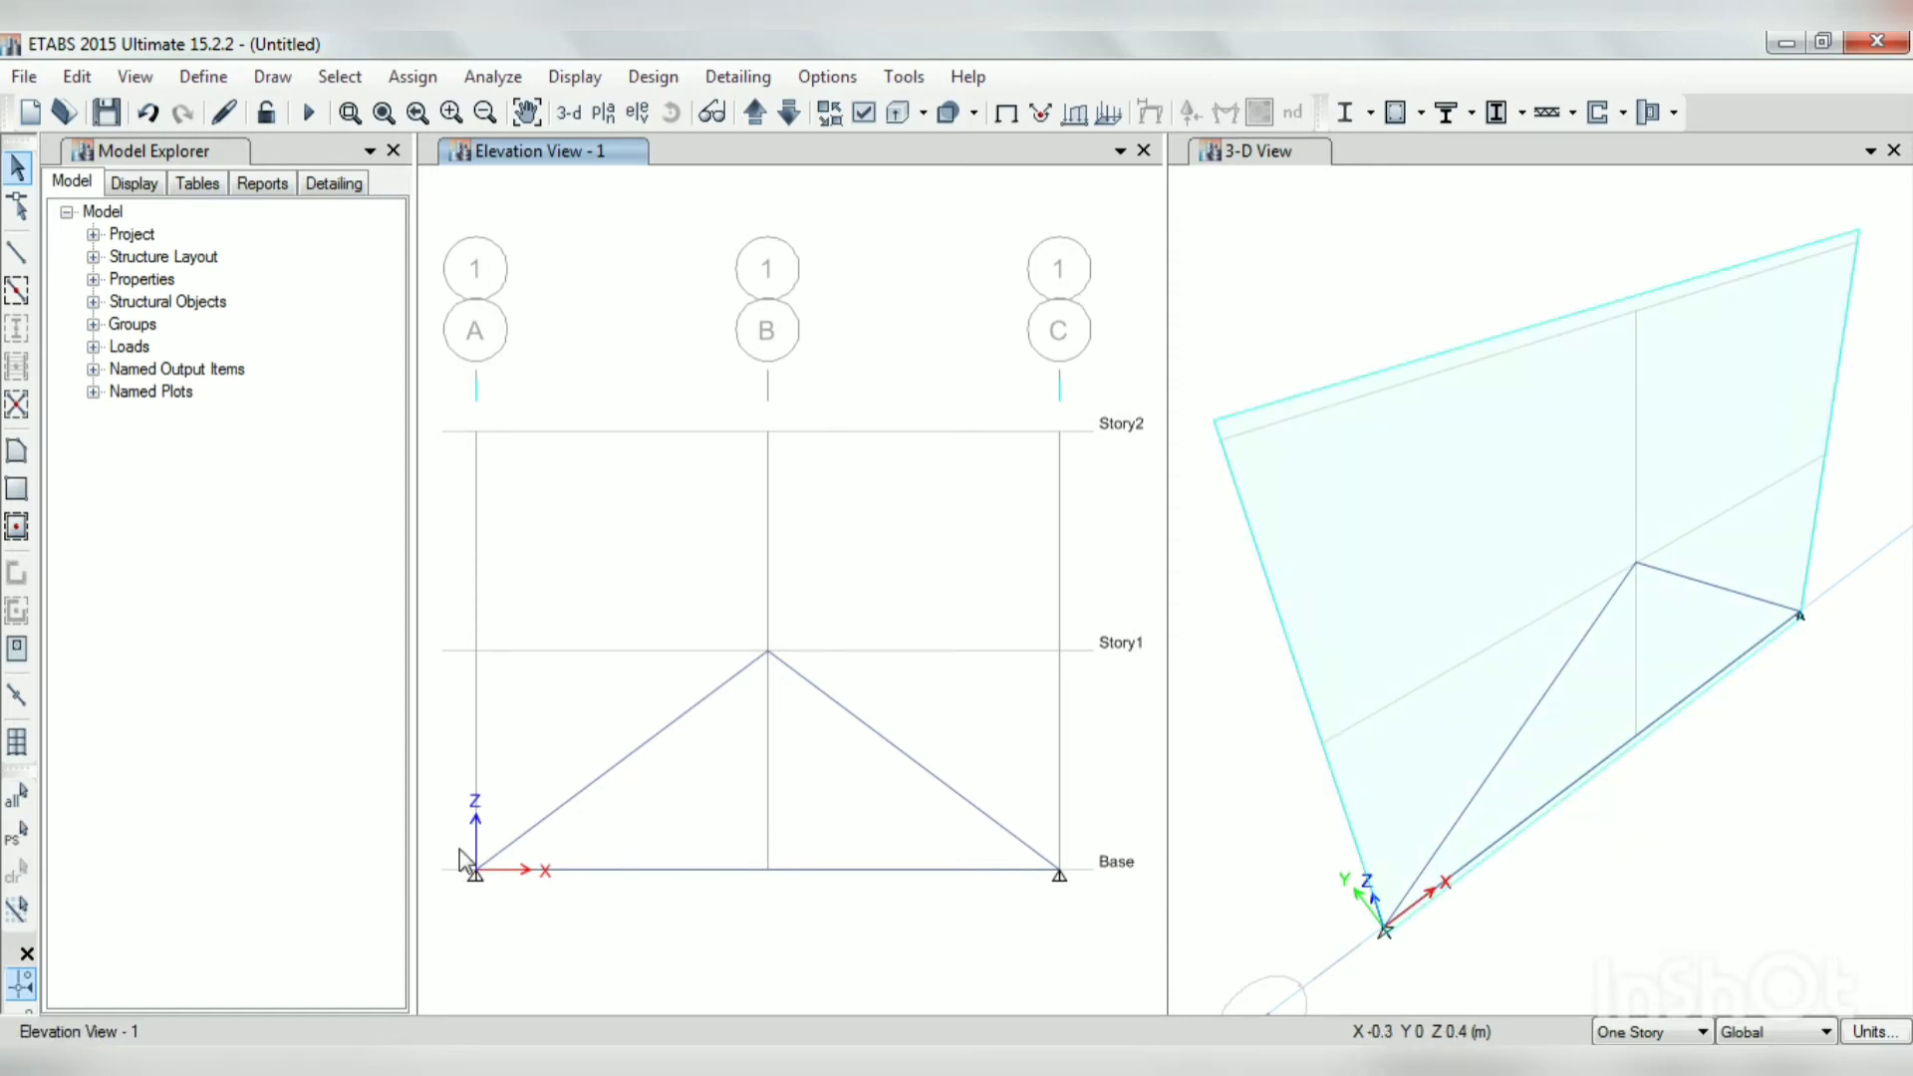
left_click(475, 871)
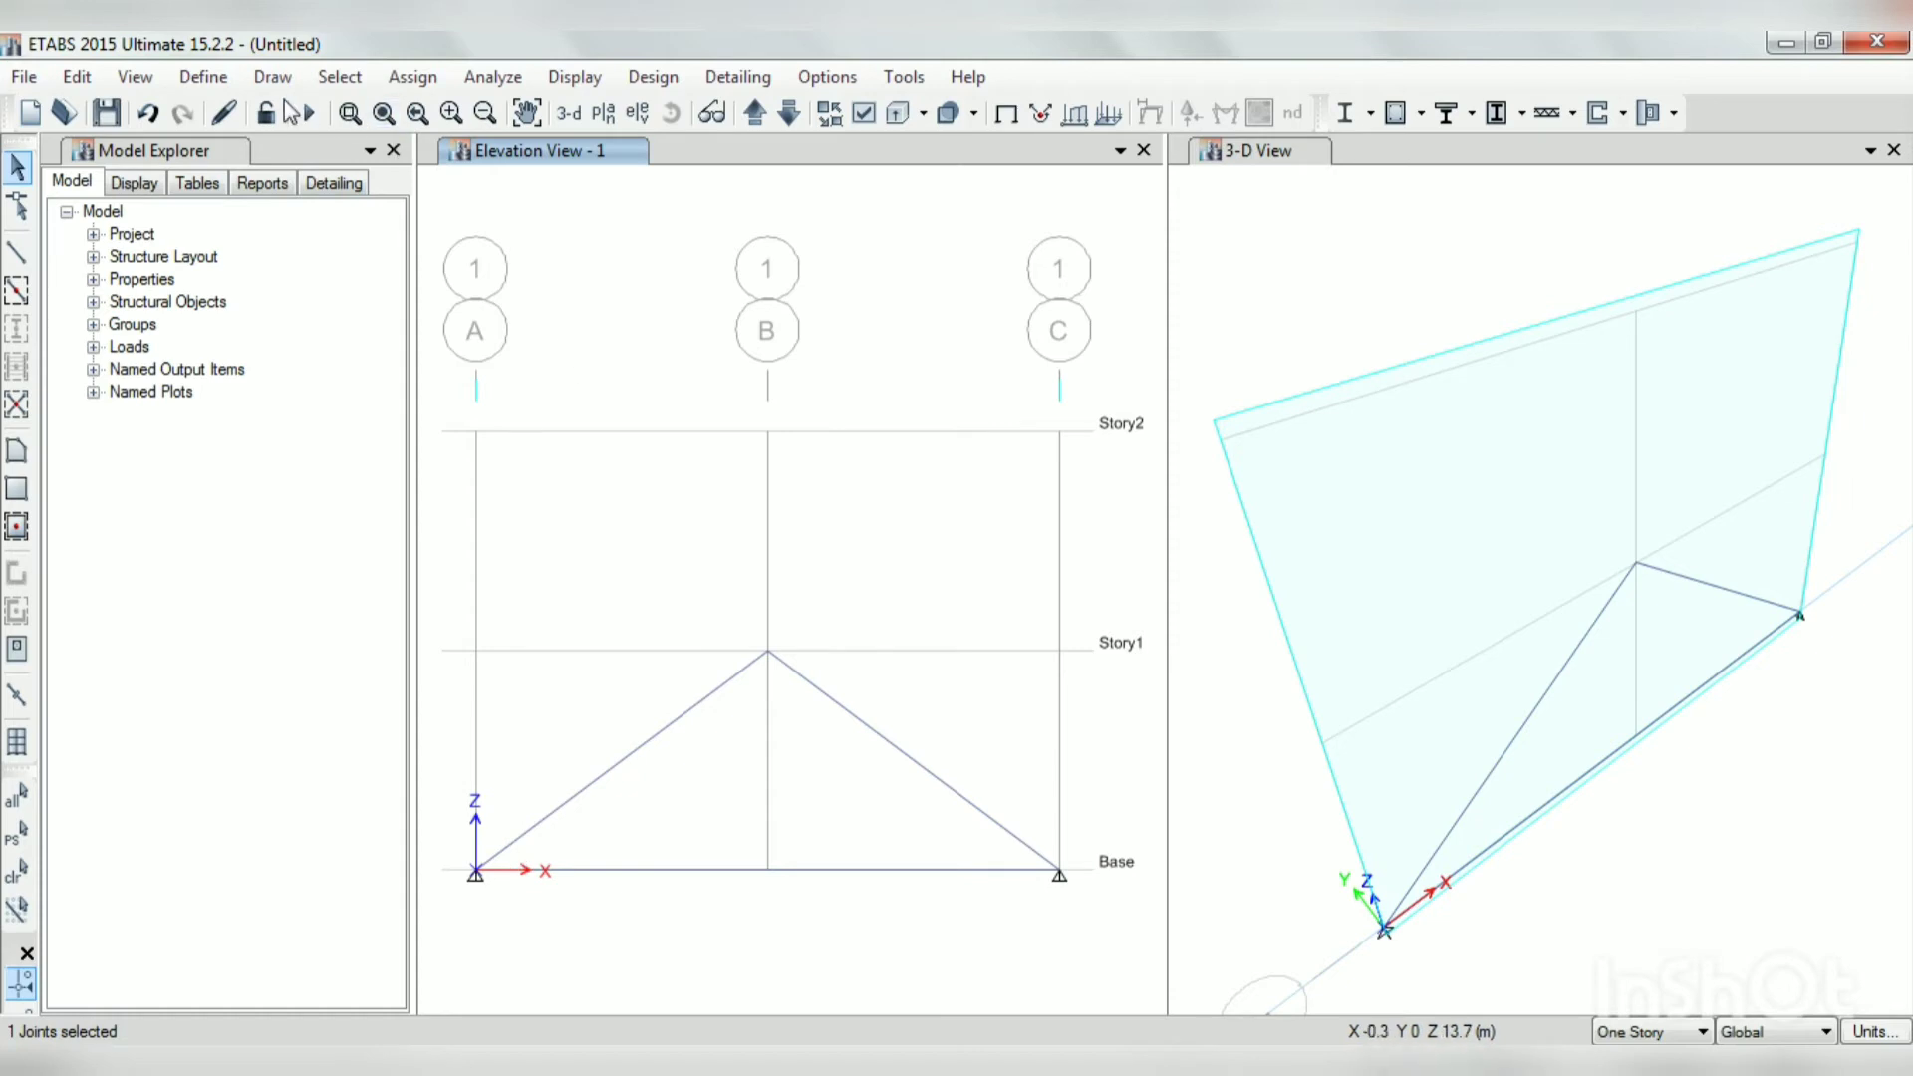
left_click(413, 77)
mouse_move(477, 164)
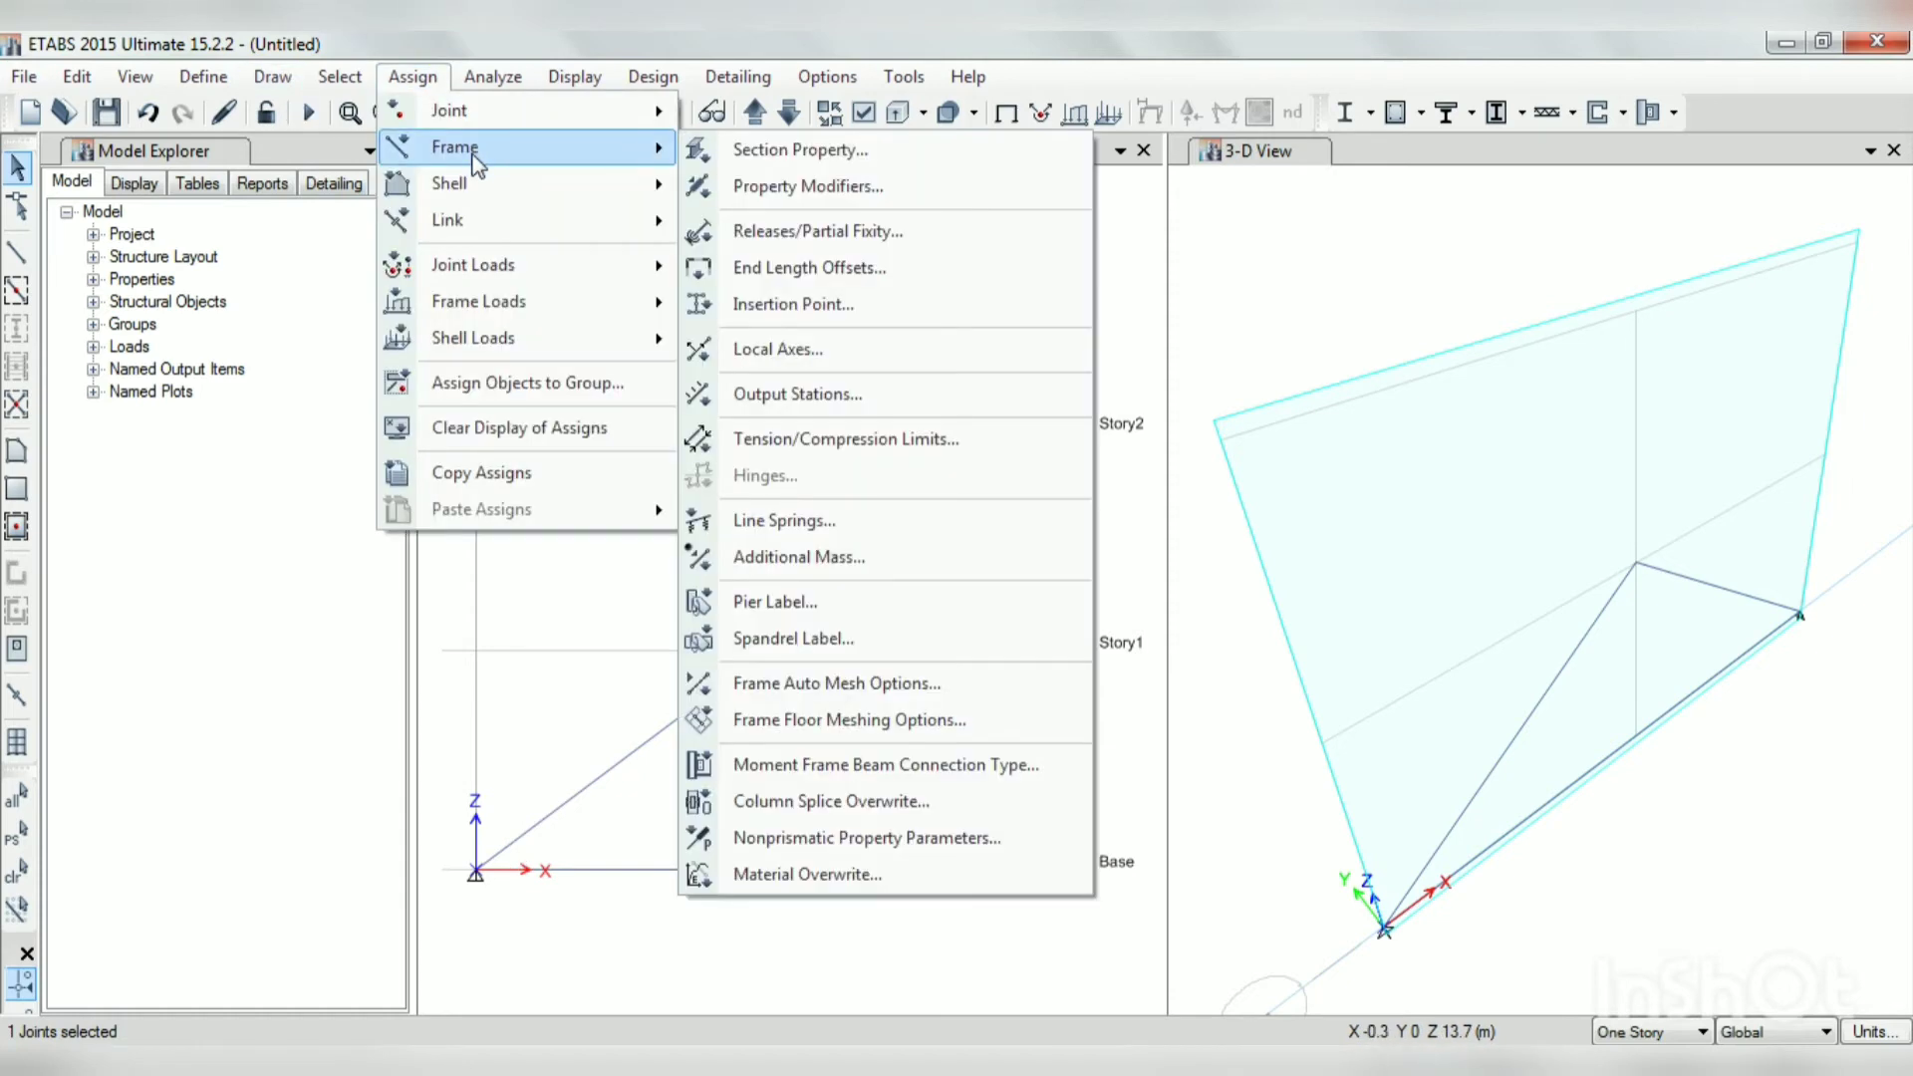
mouse_move(498, 113)
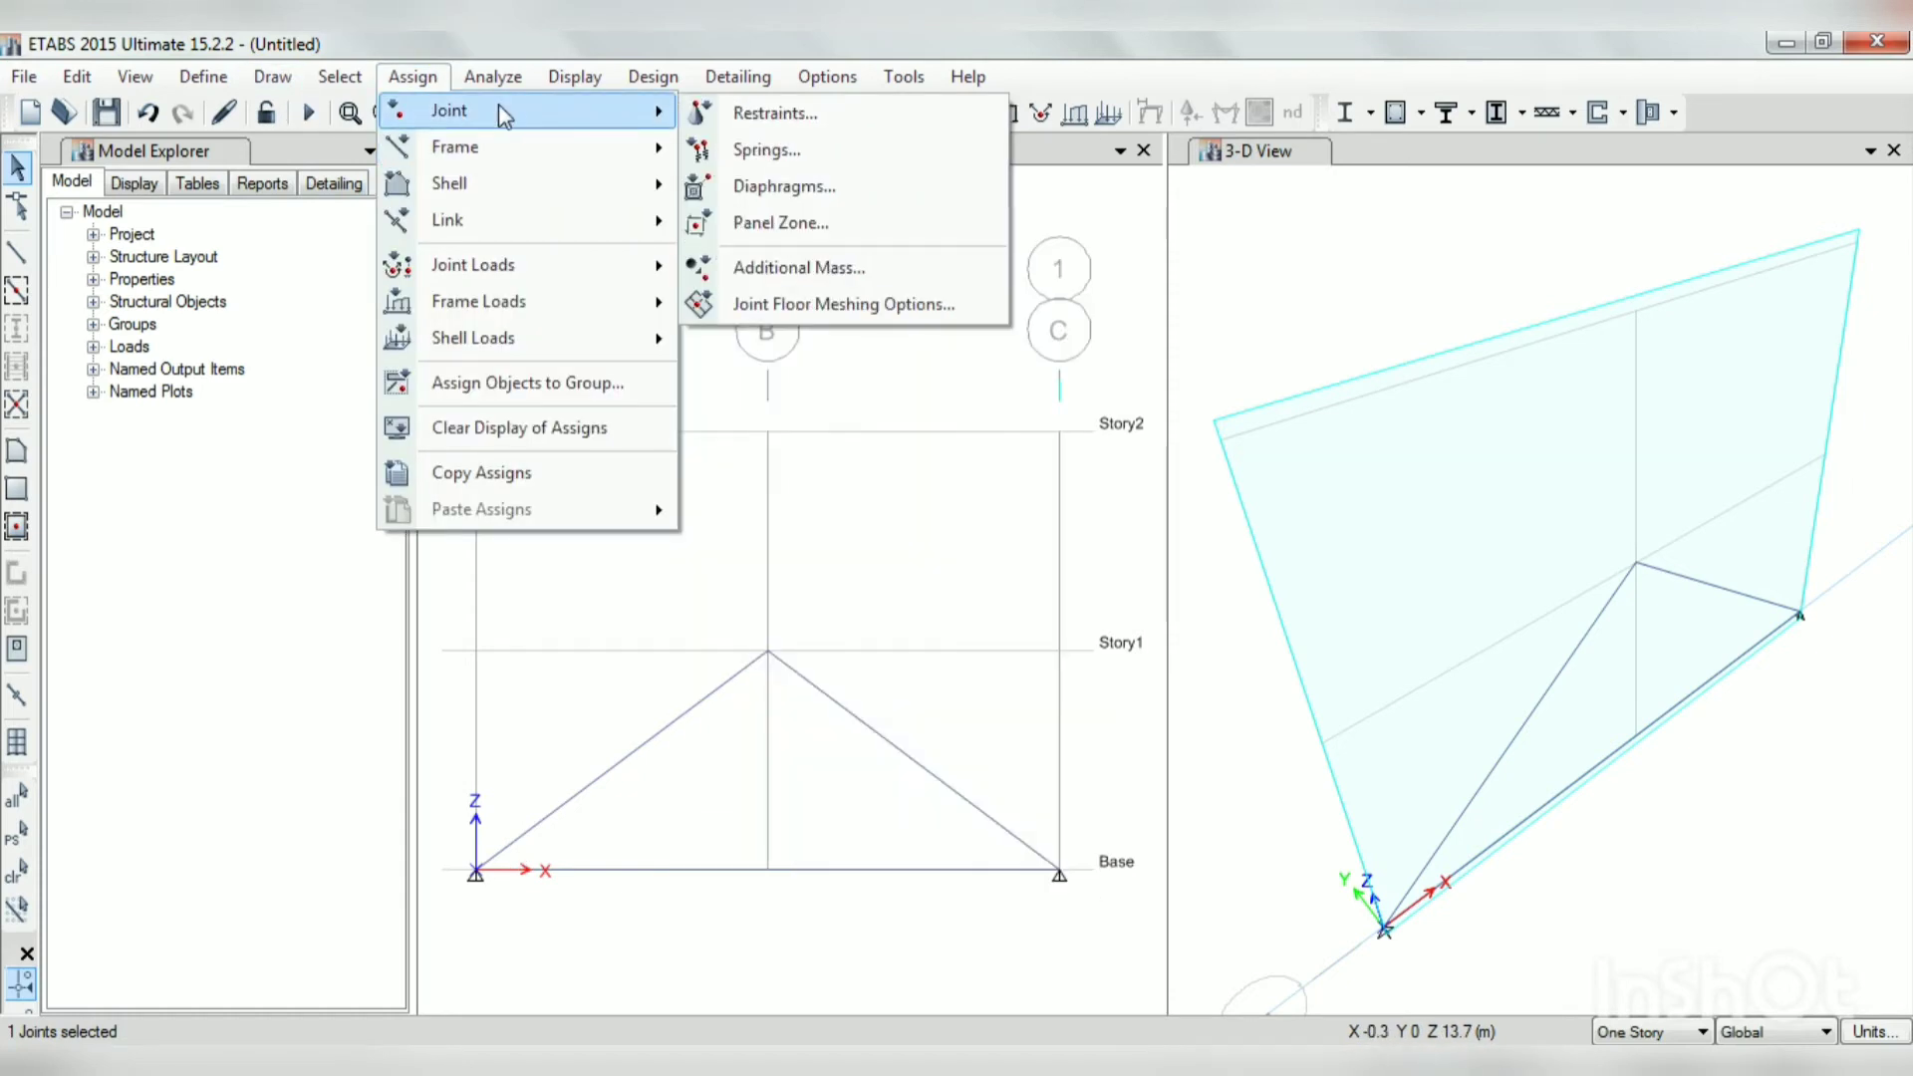
left_click(797, 113)
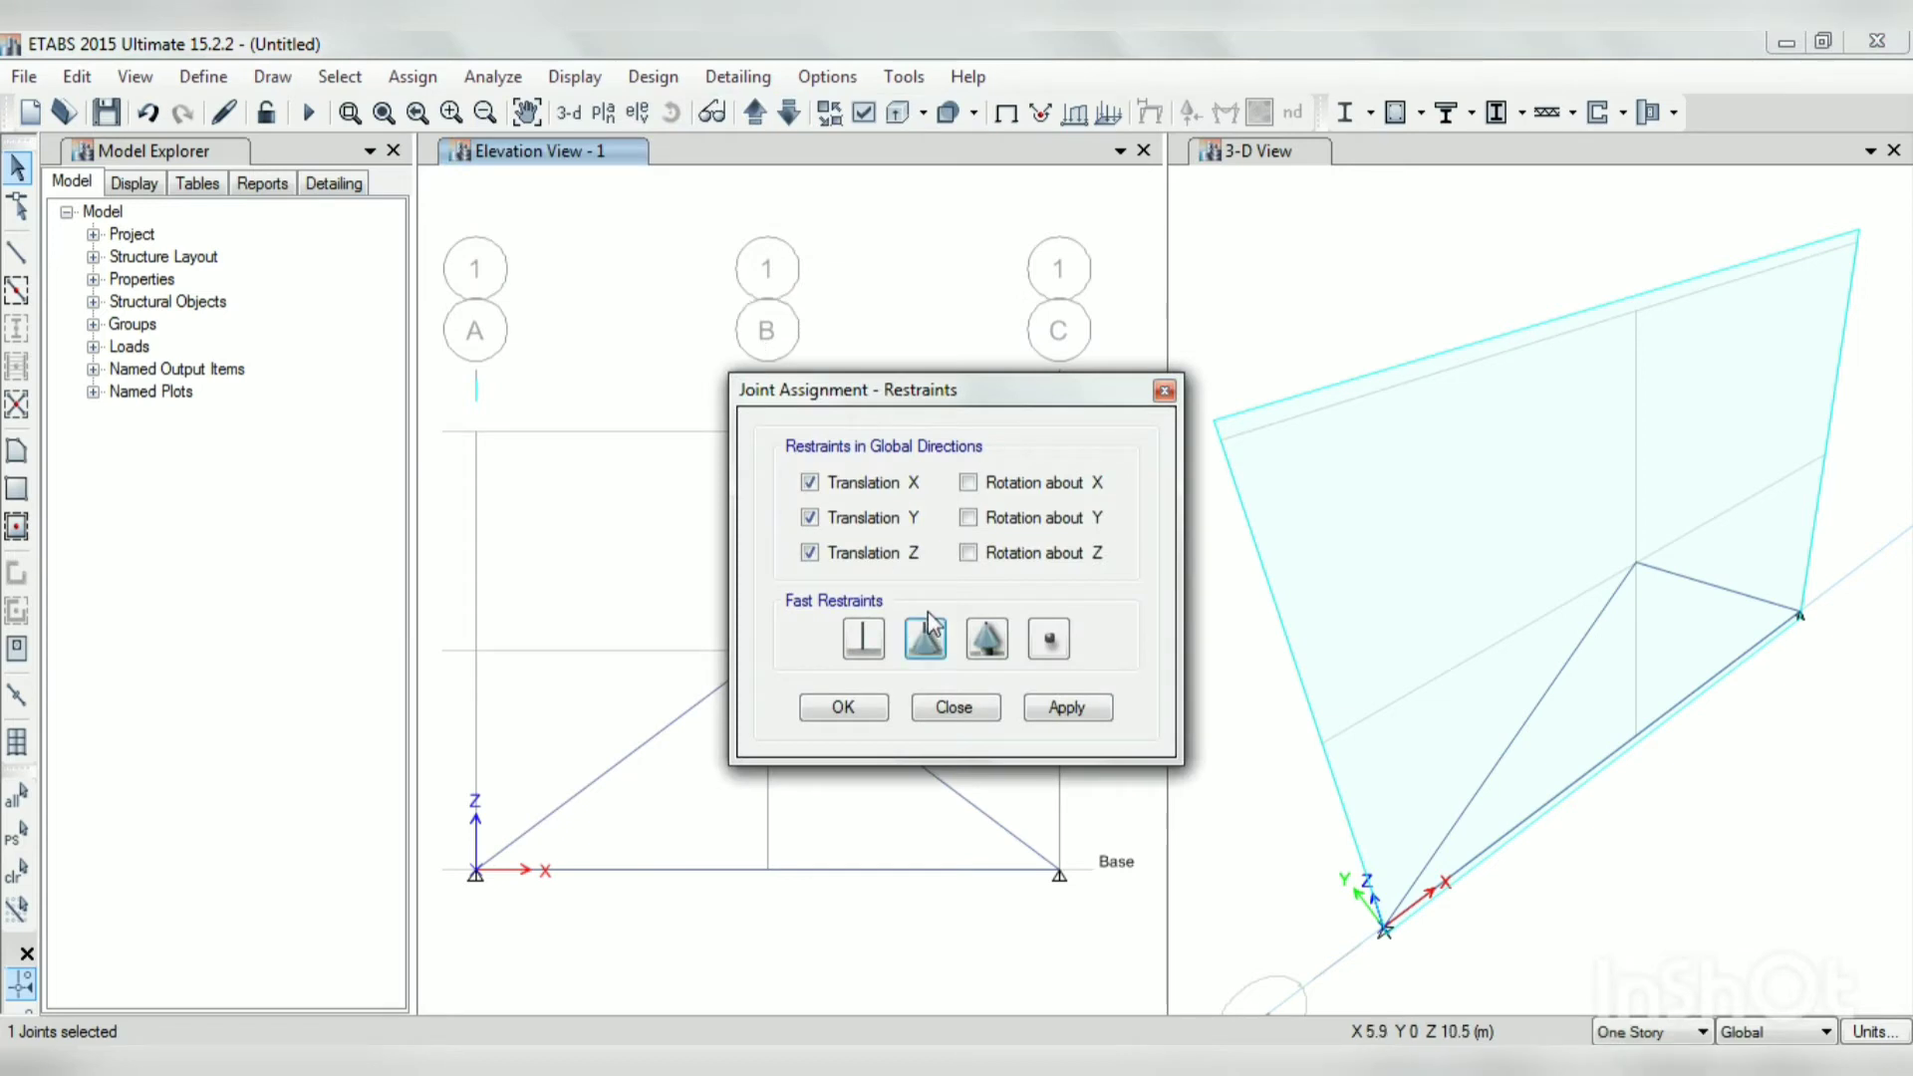
left_click(987, 633)
left_click(925, 638)
left_click(1059, 709)
left_click(849, 708)
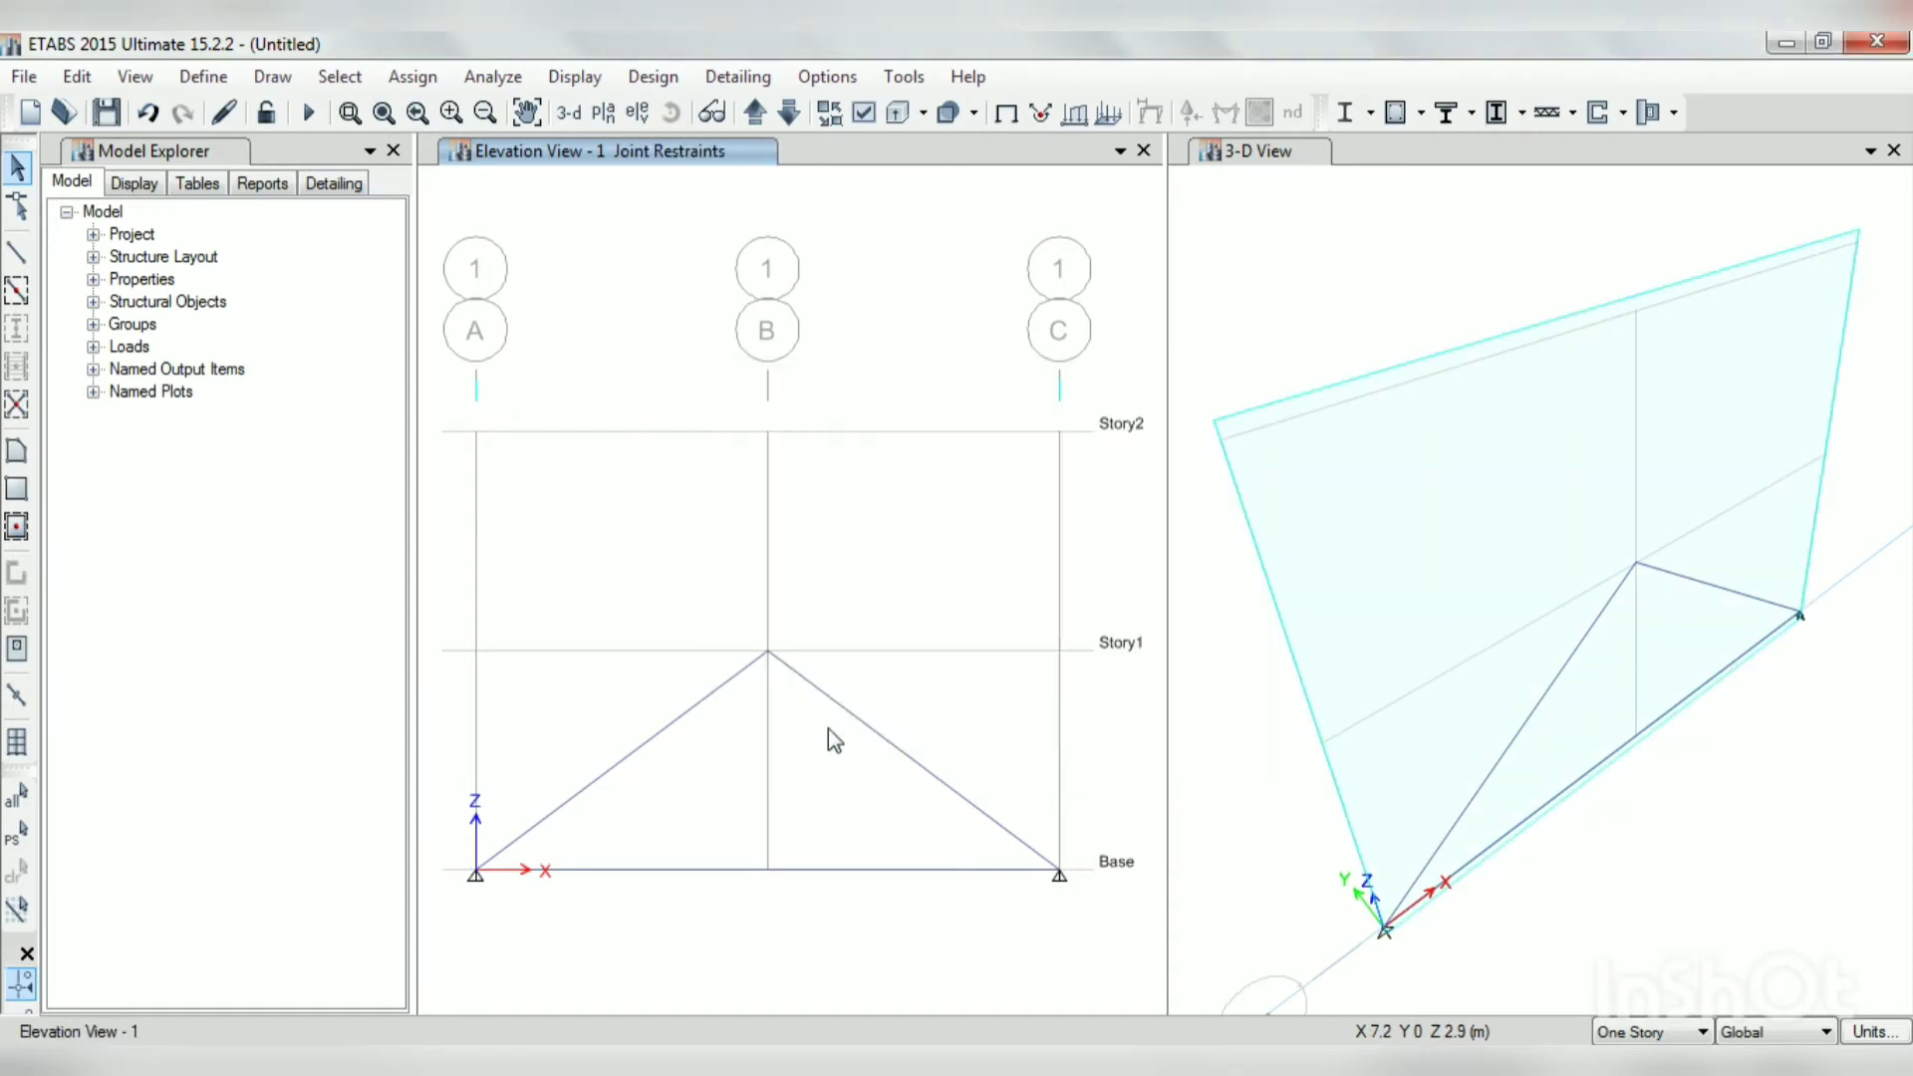
Step: Try restraining the Base joint at grid C in Translation Y only
left_click_drag(996, 838, 1076, 888)
left_click(413, 84)
mouse_move(398, 109)
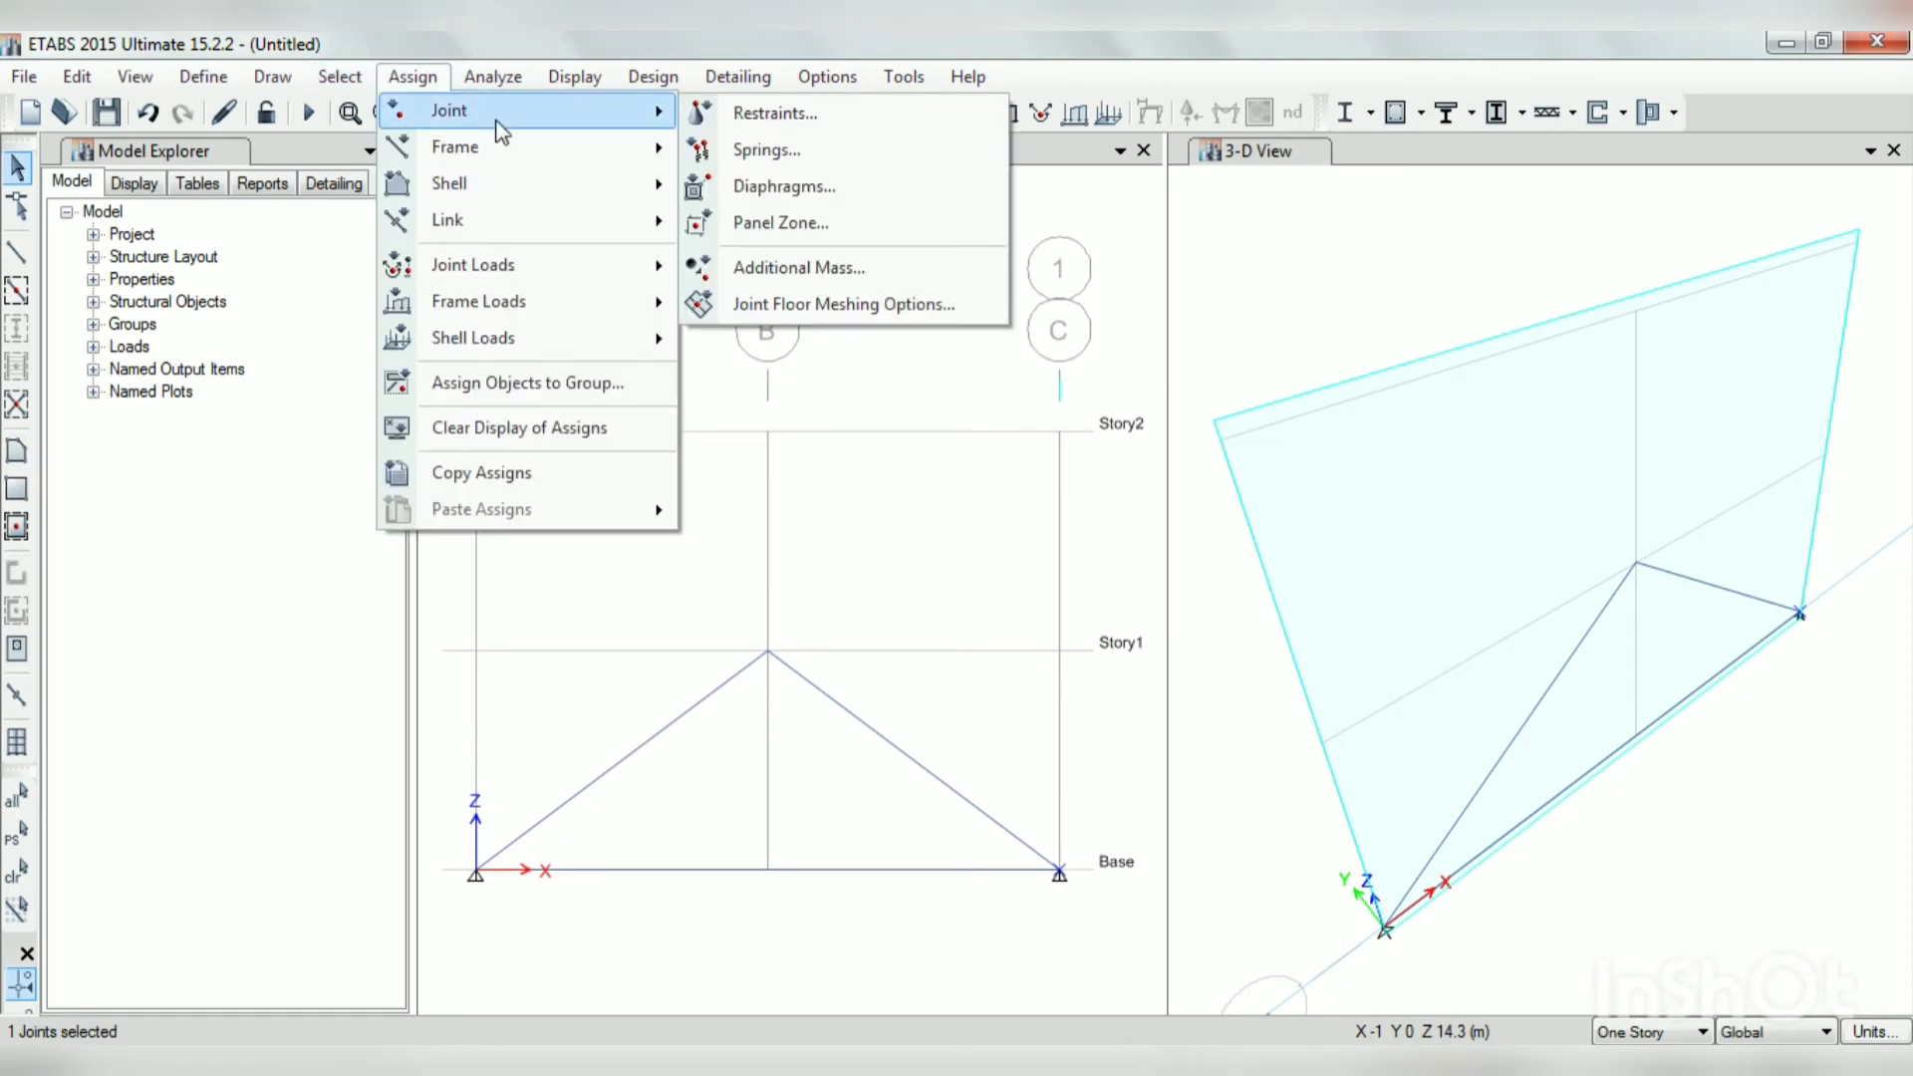
left_click(774, 118)
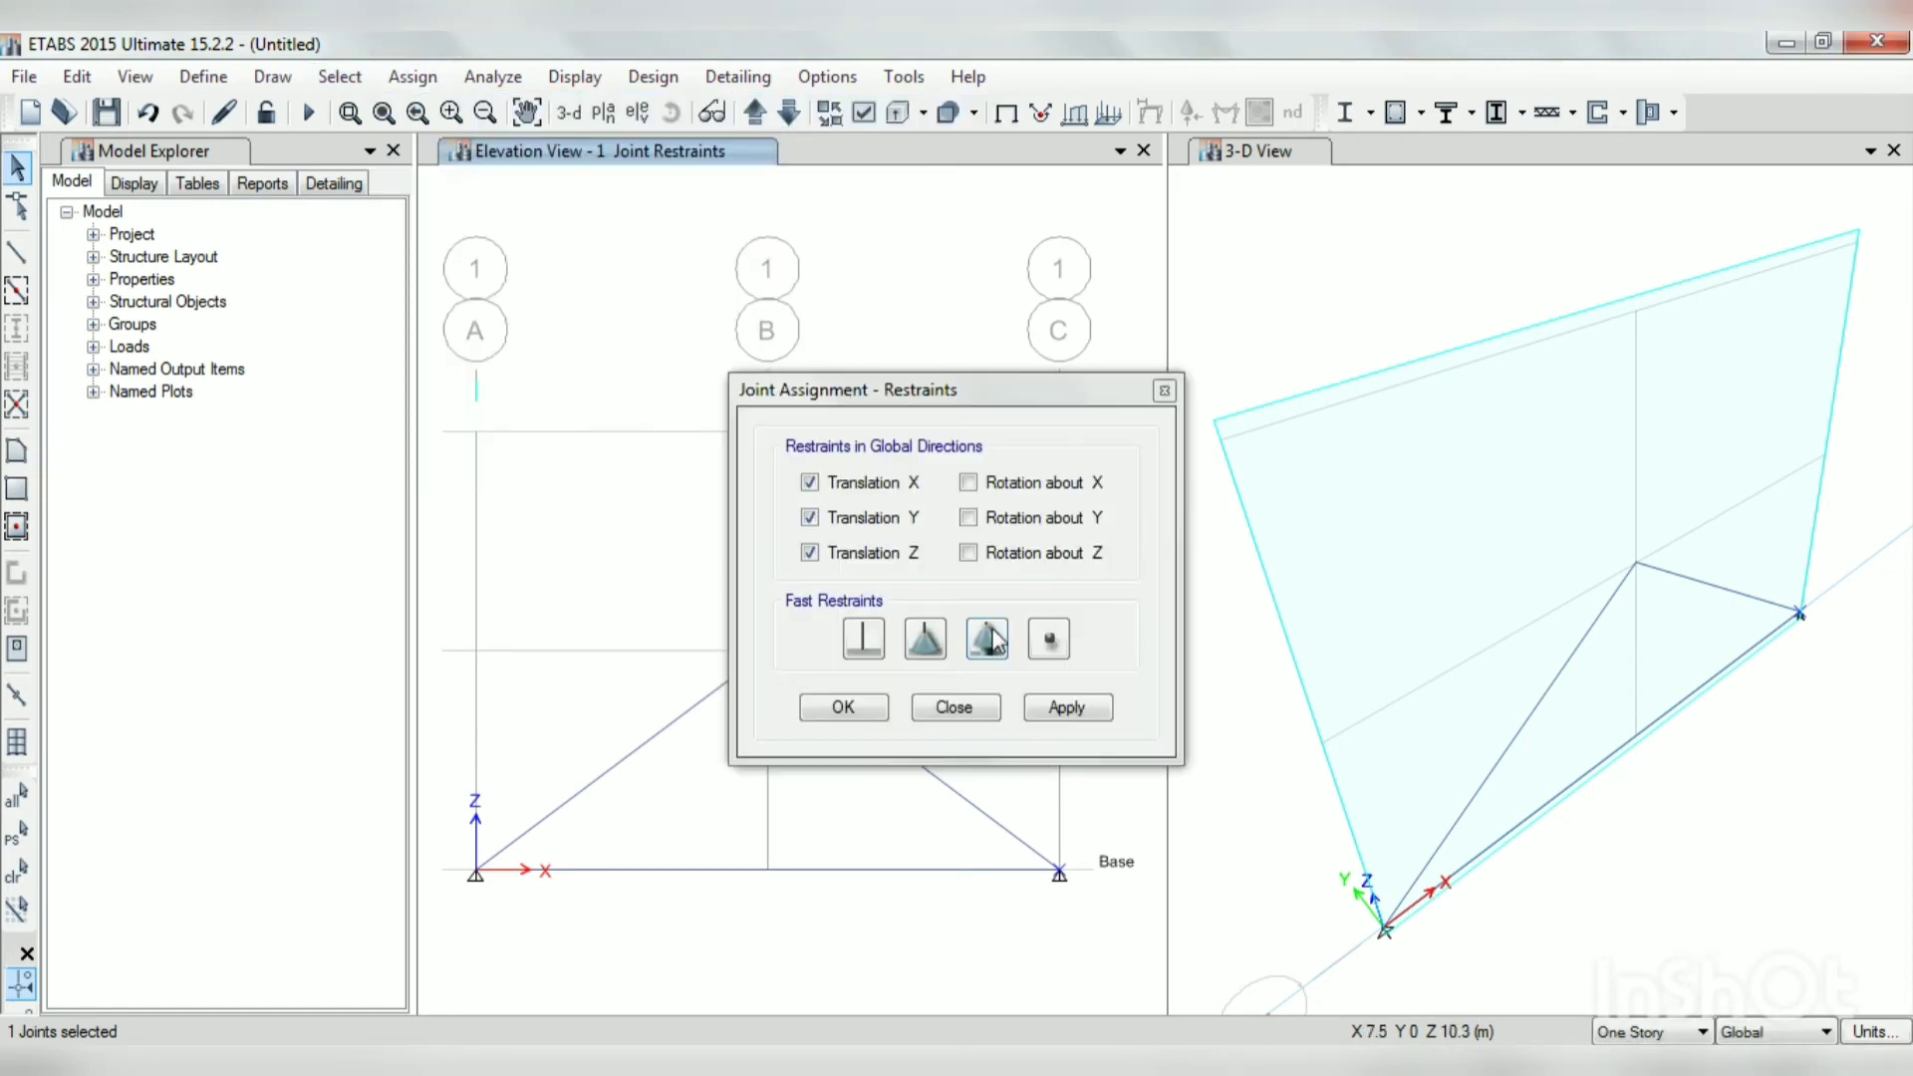
left_click(987, 638)
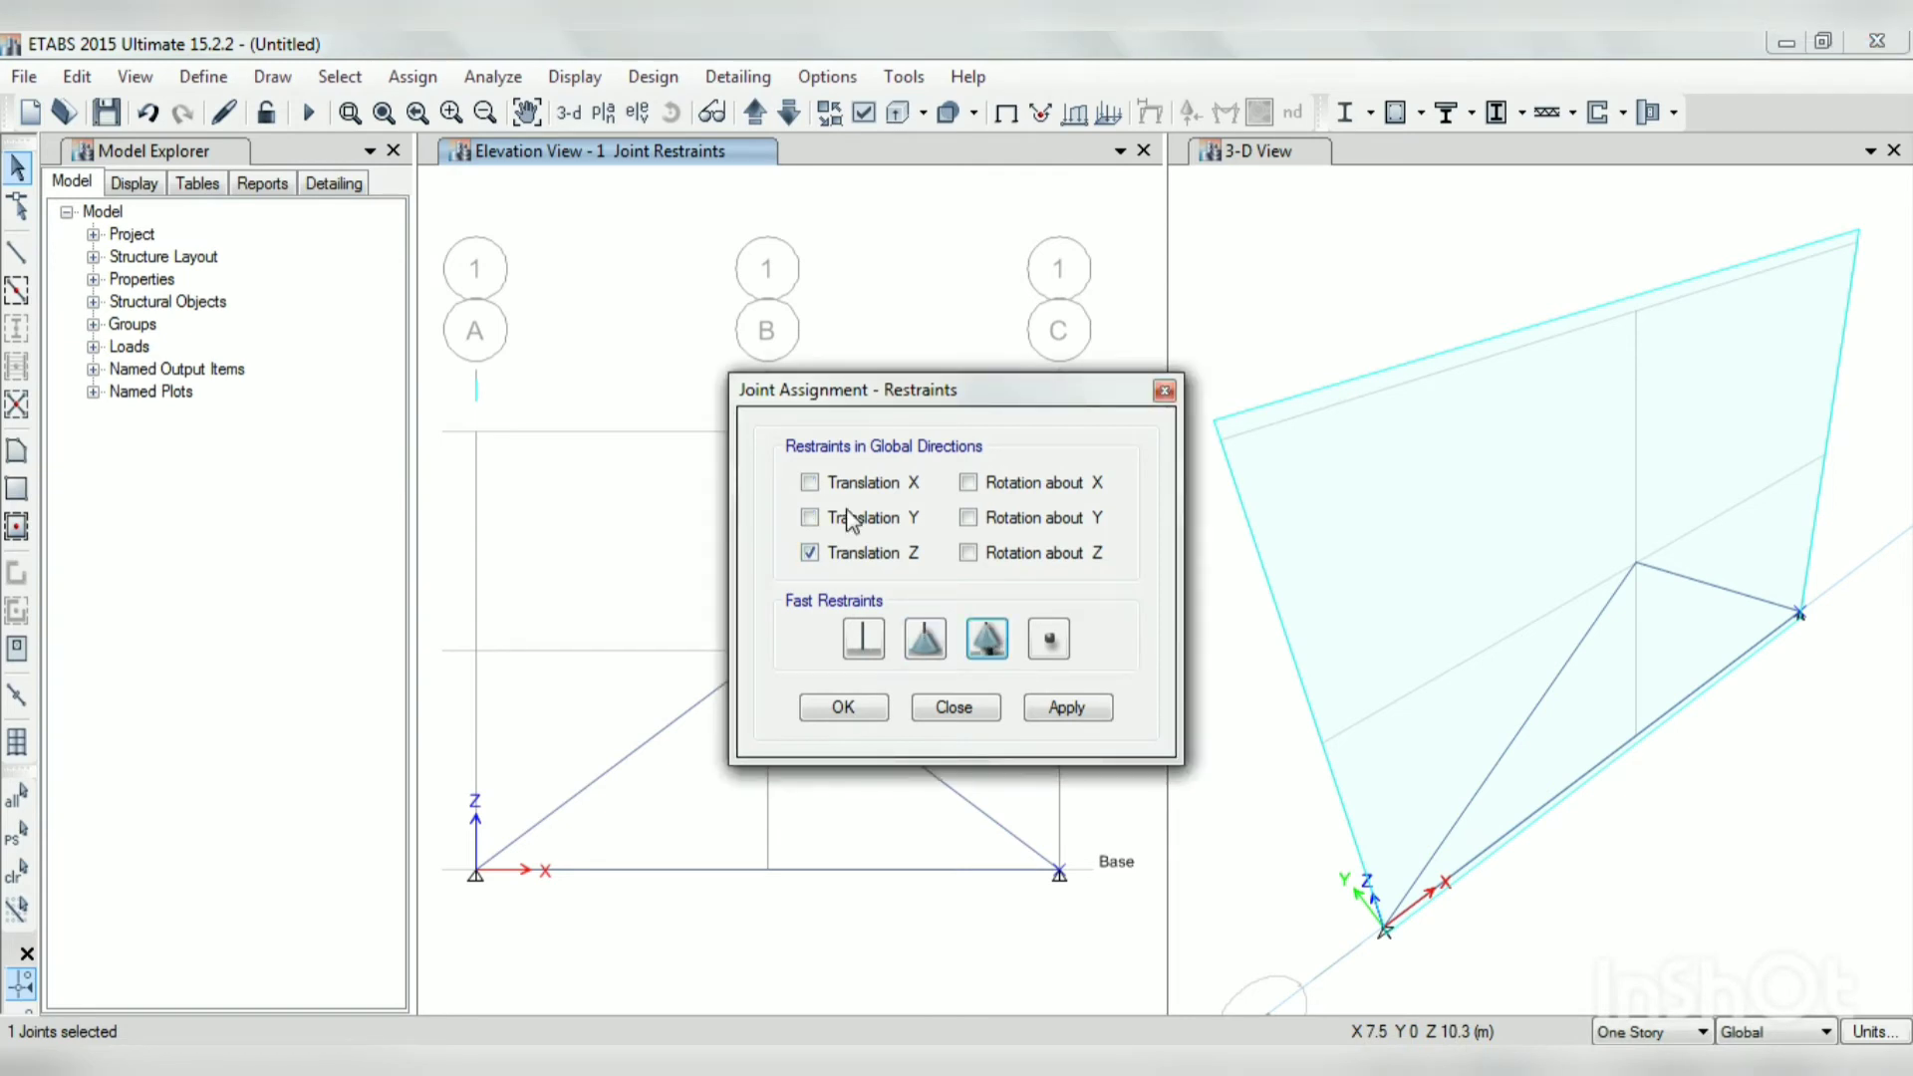
left_click(809, 517)
left_click(809, 552)
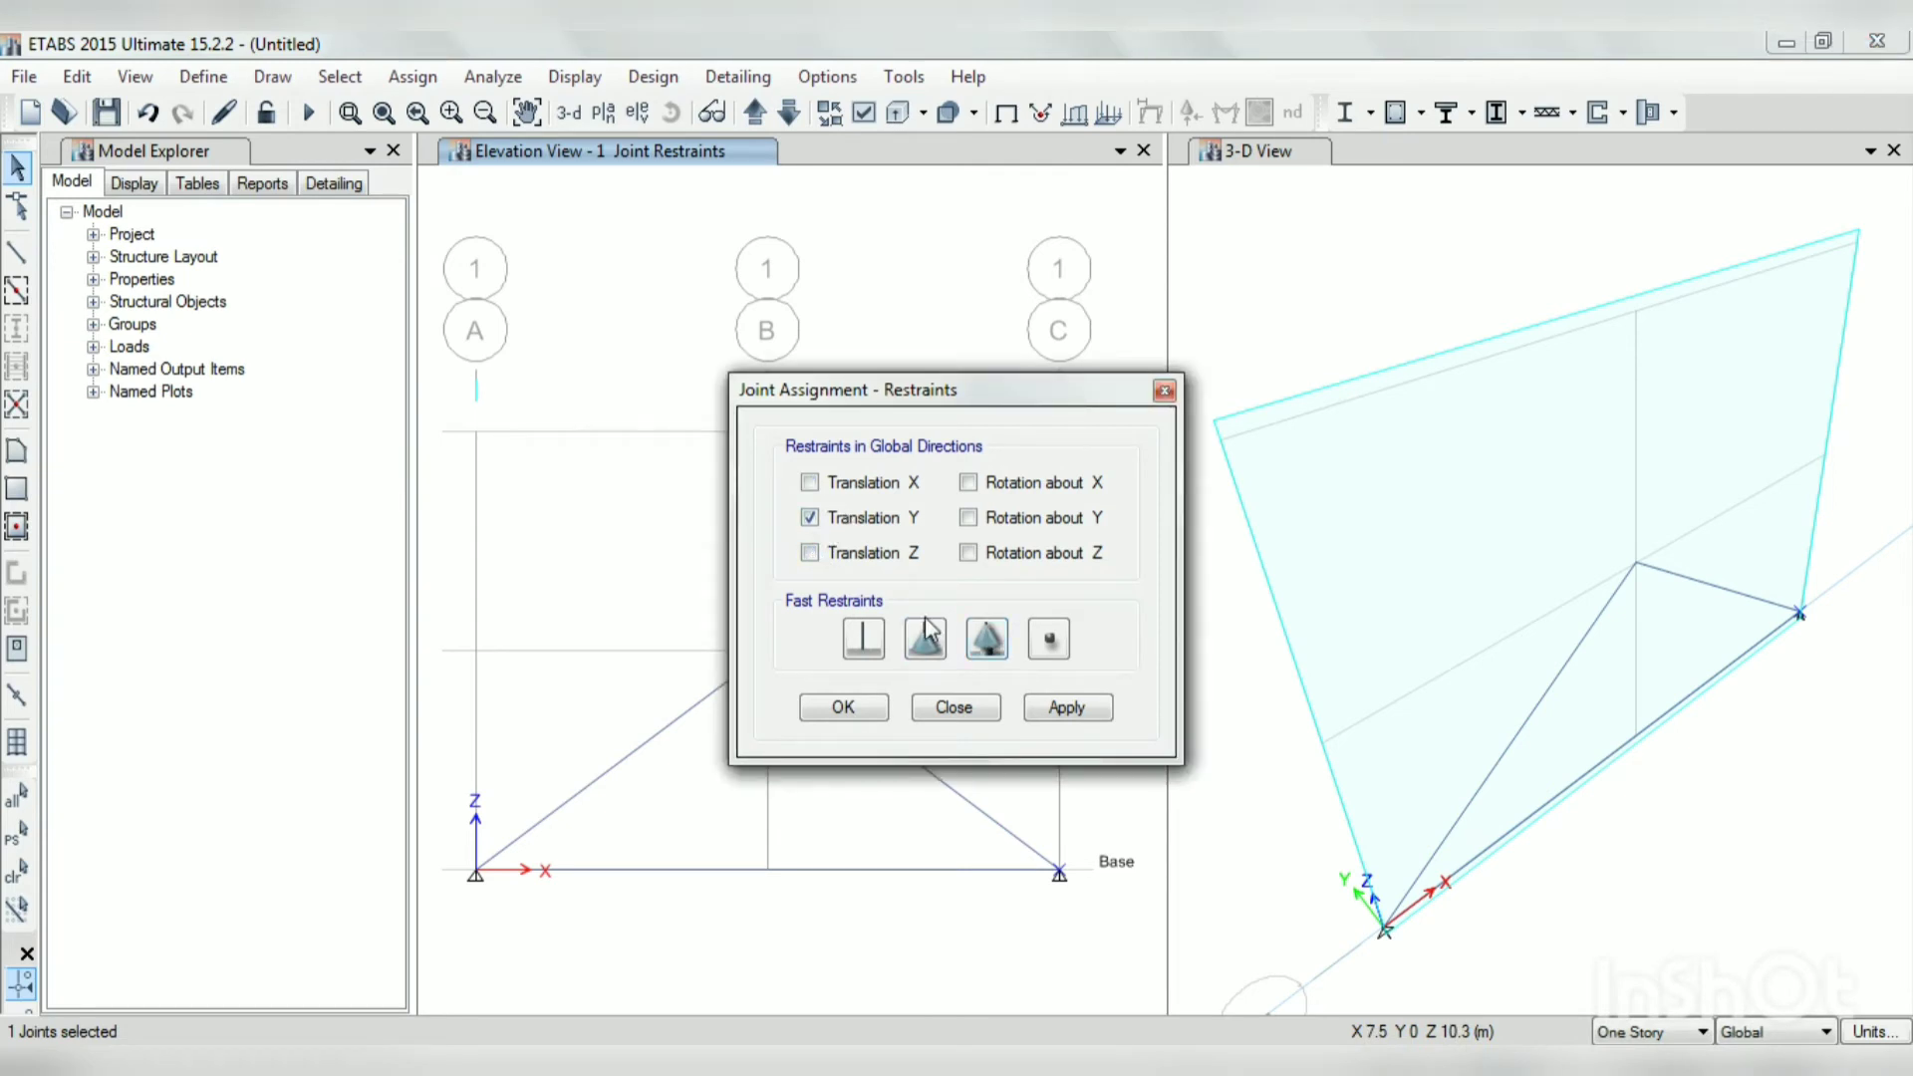
left_click(1064, 708)
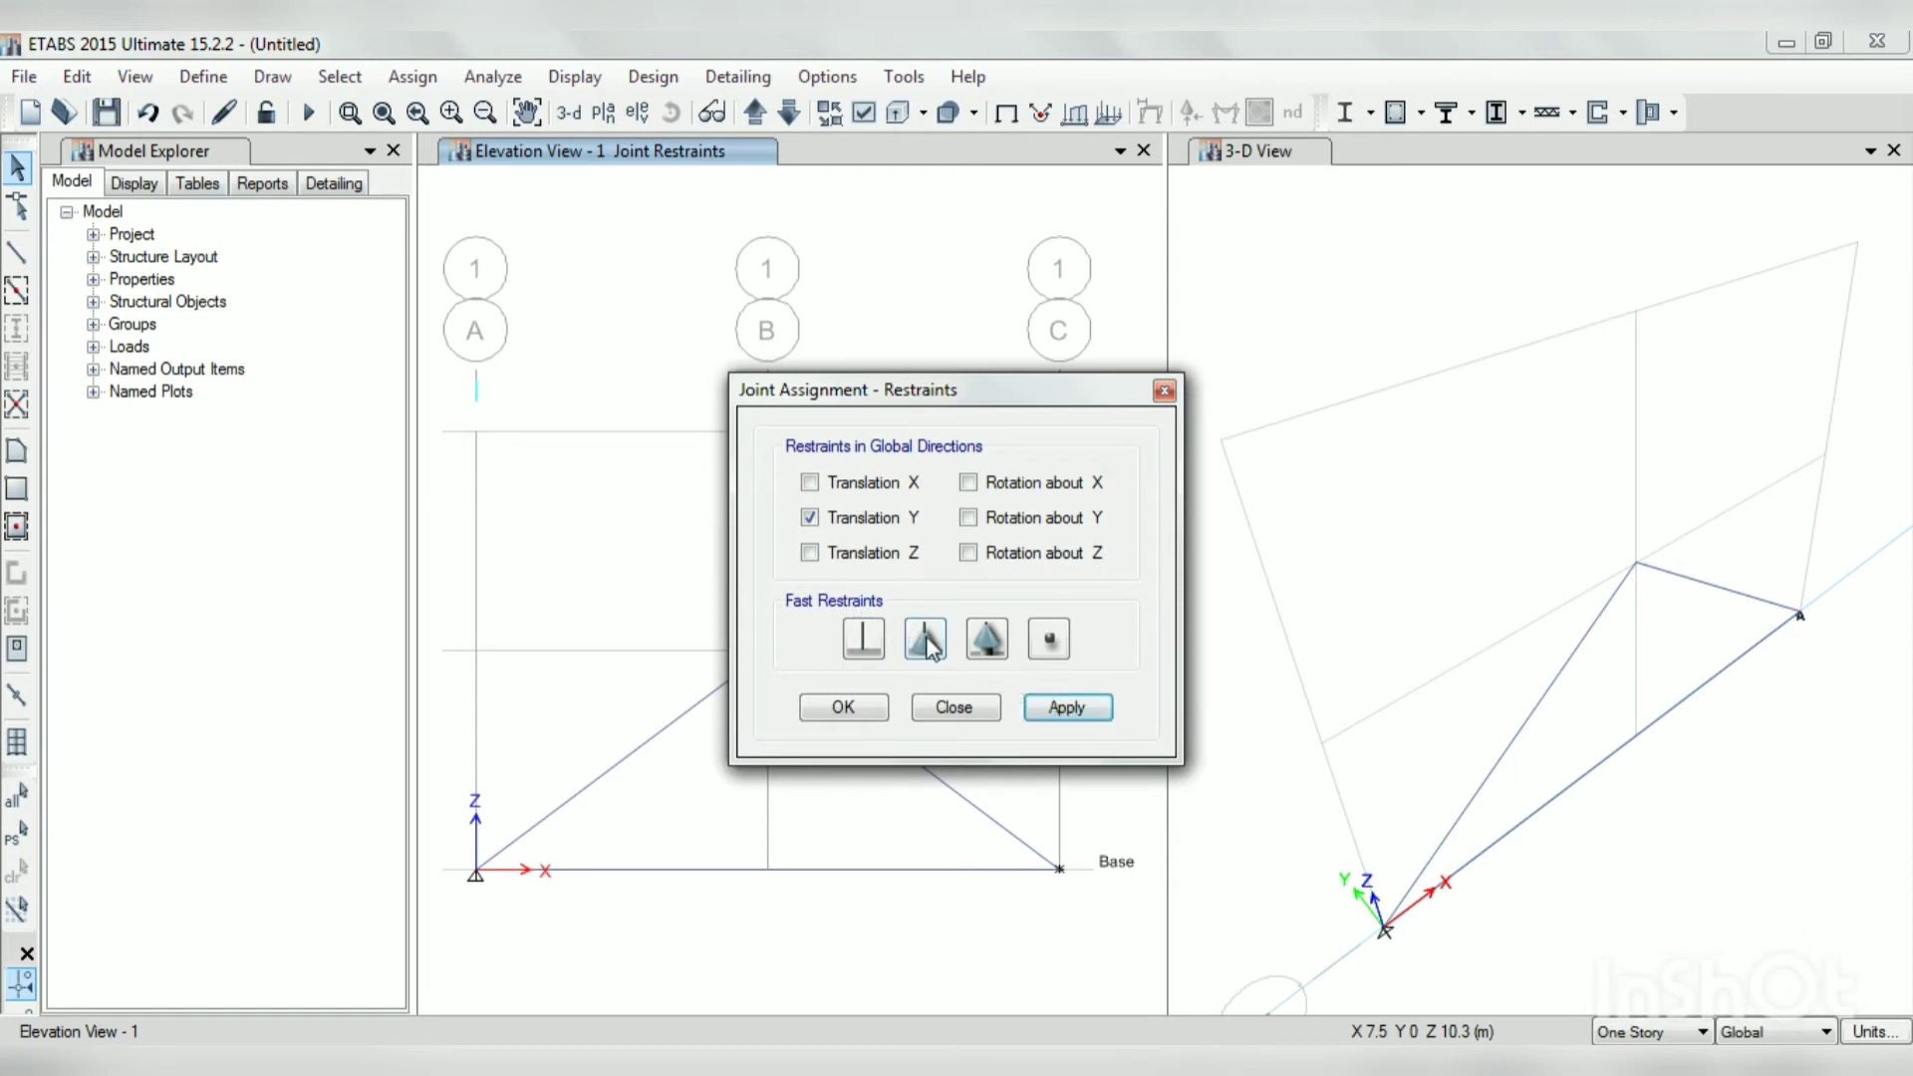
Step: Assign a roller restraint to the Base joint at grid C with only Translation Z fixed
left_click(808, 552)
left_click(809, 517)
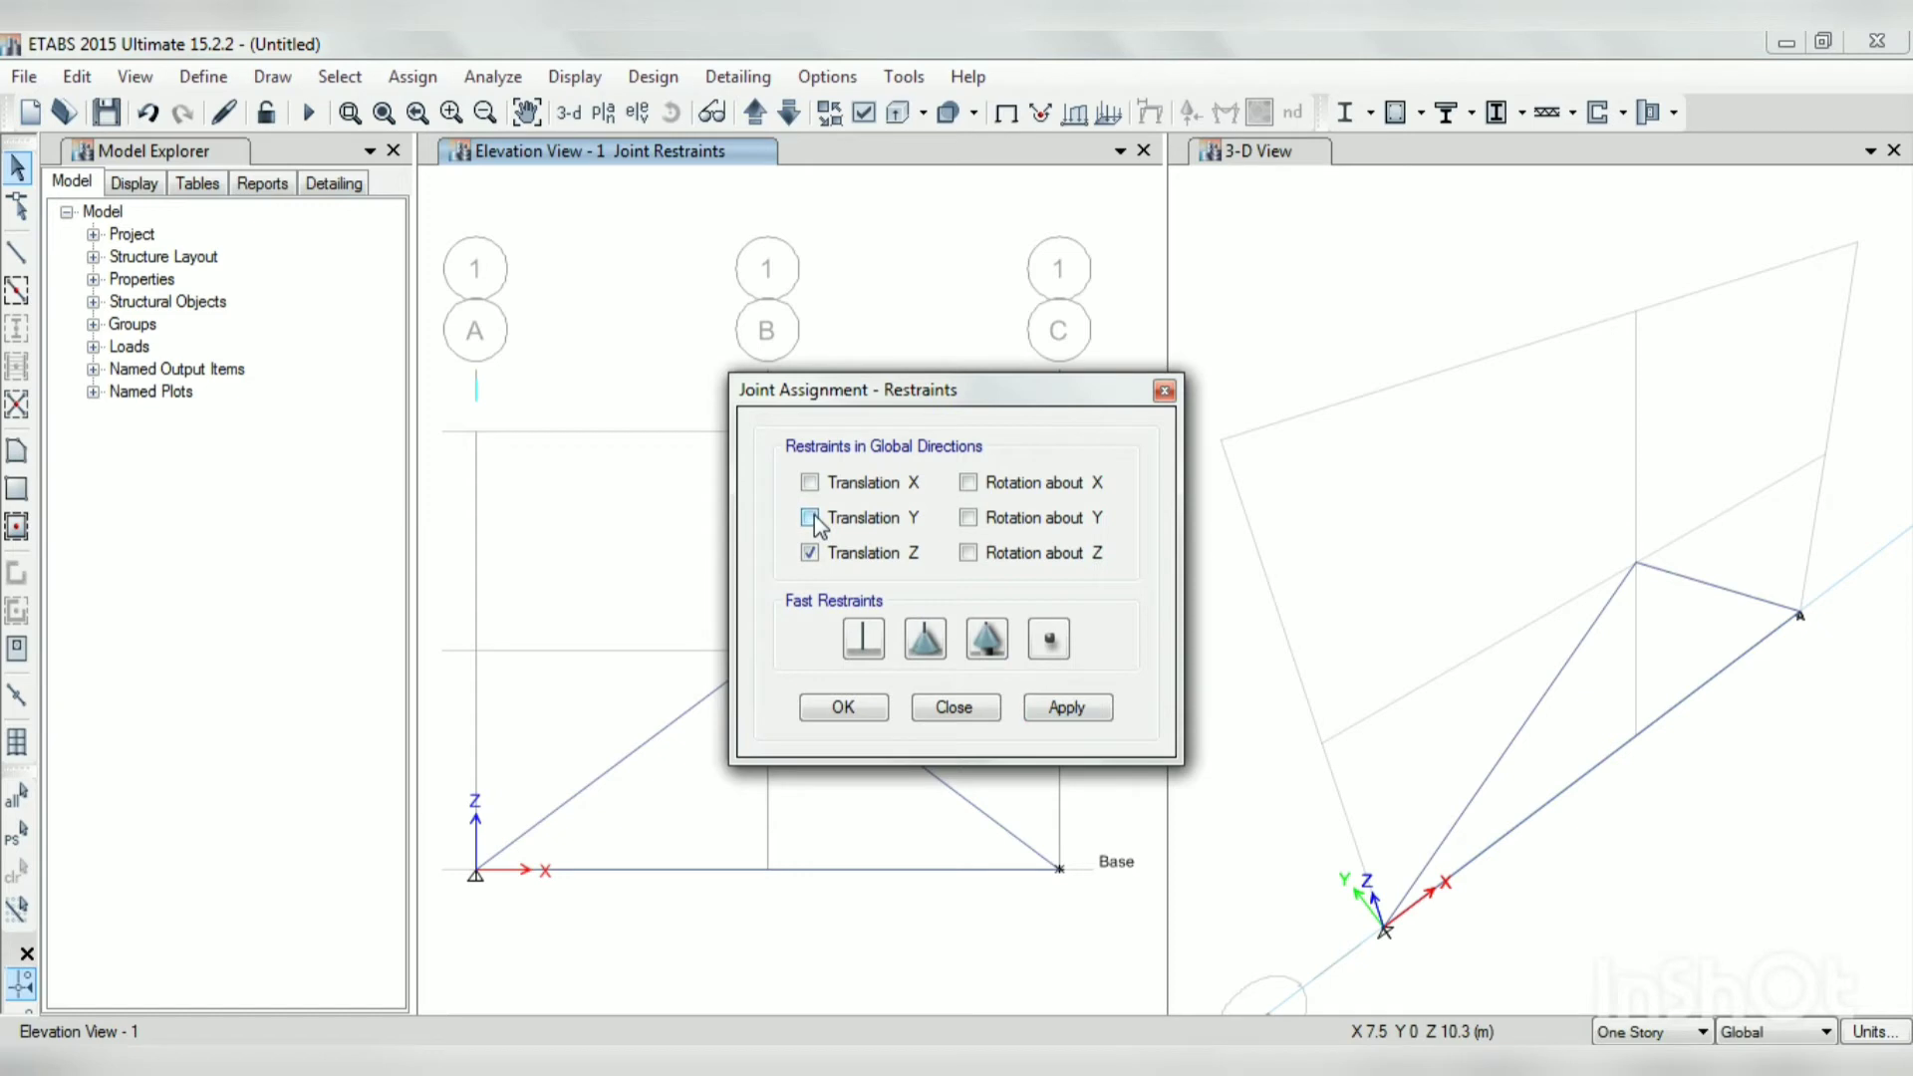
left_click(1066, 706)
left_click(1160, 652)
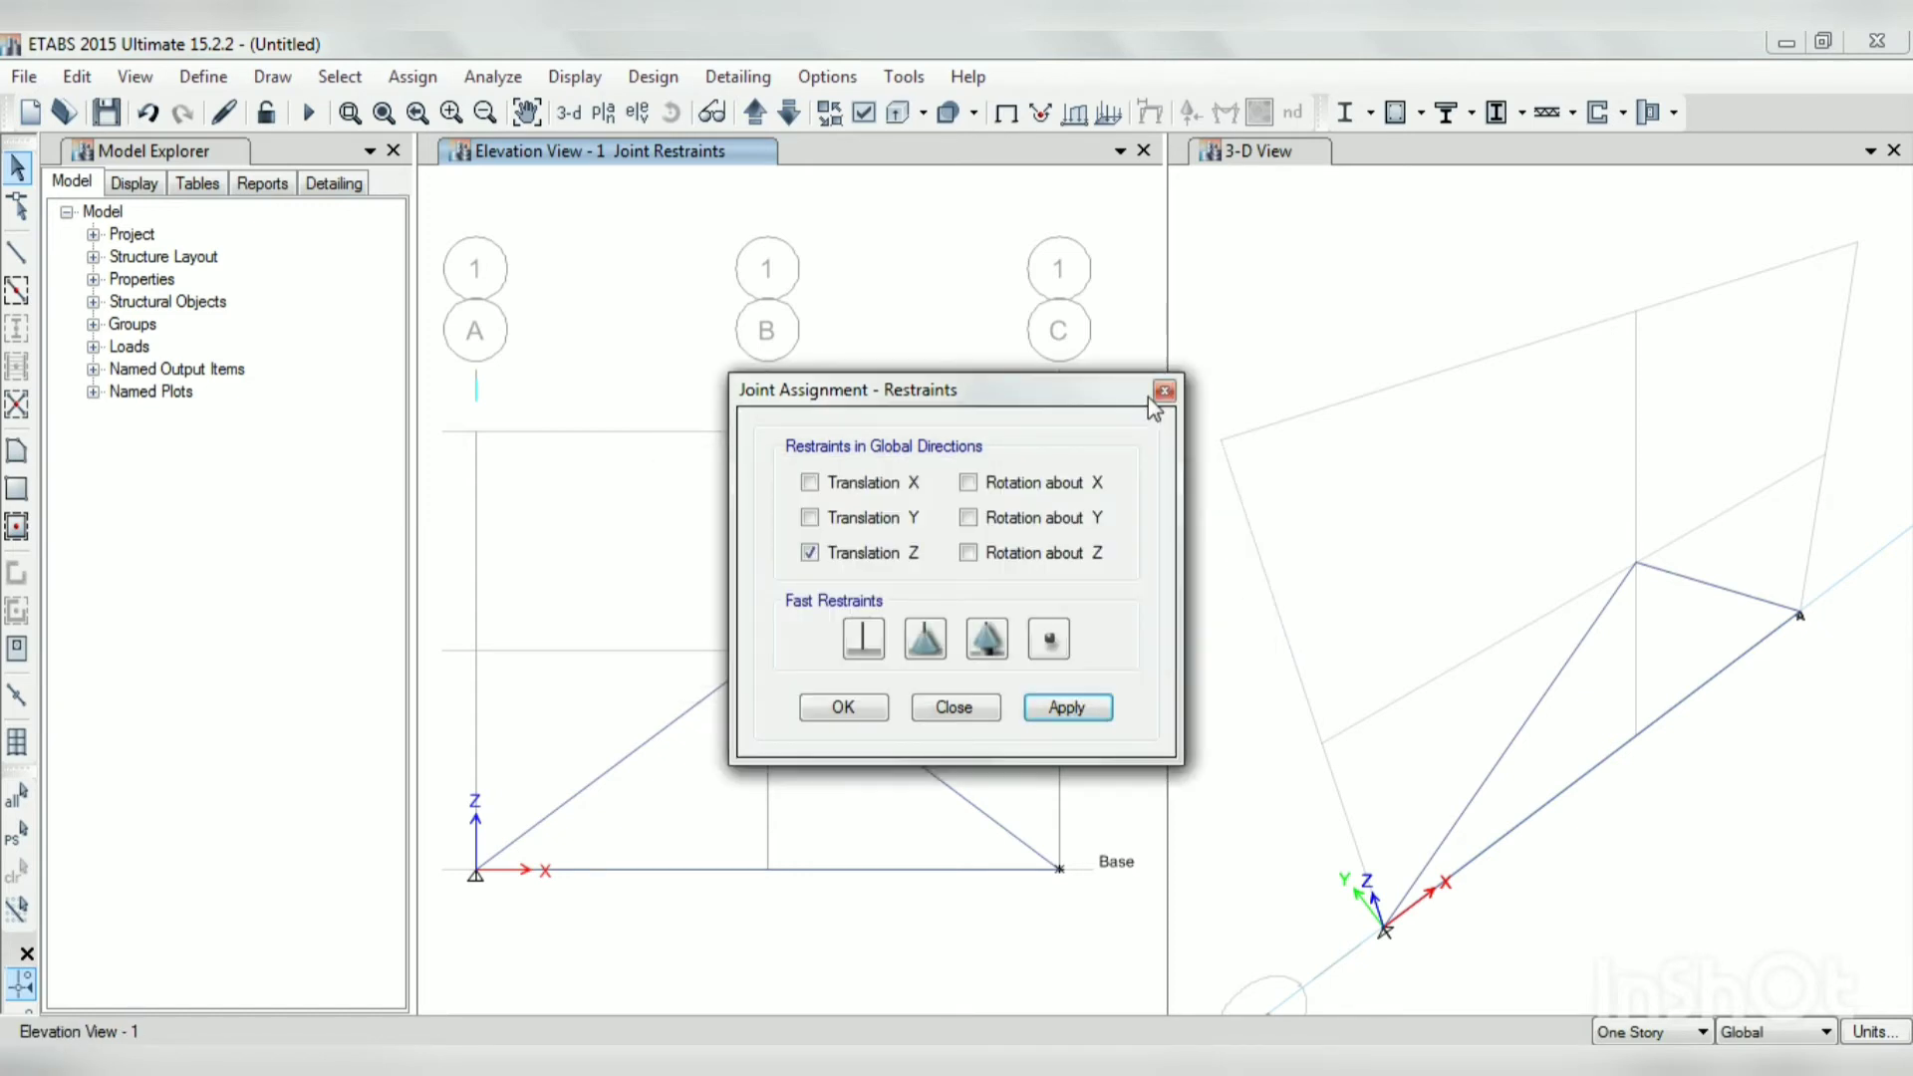
left_click(1163, 391)
left_click(1059, 869)
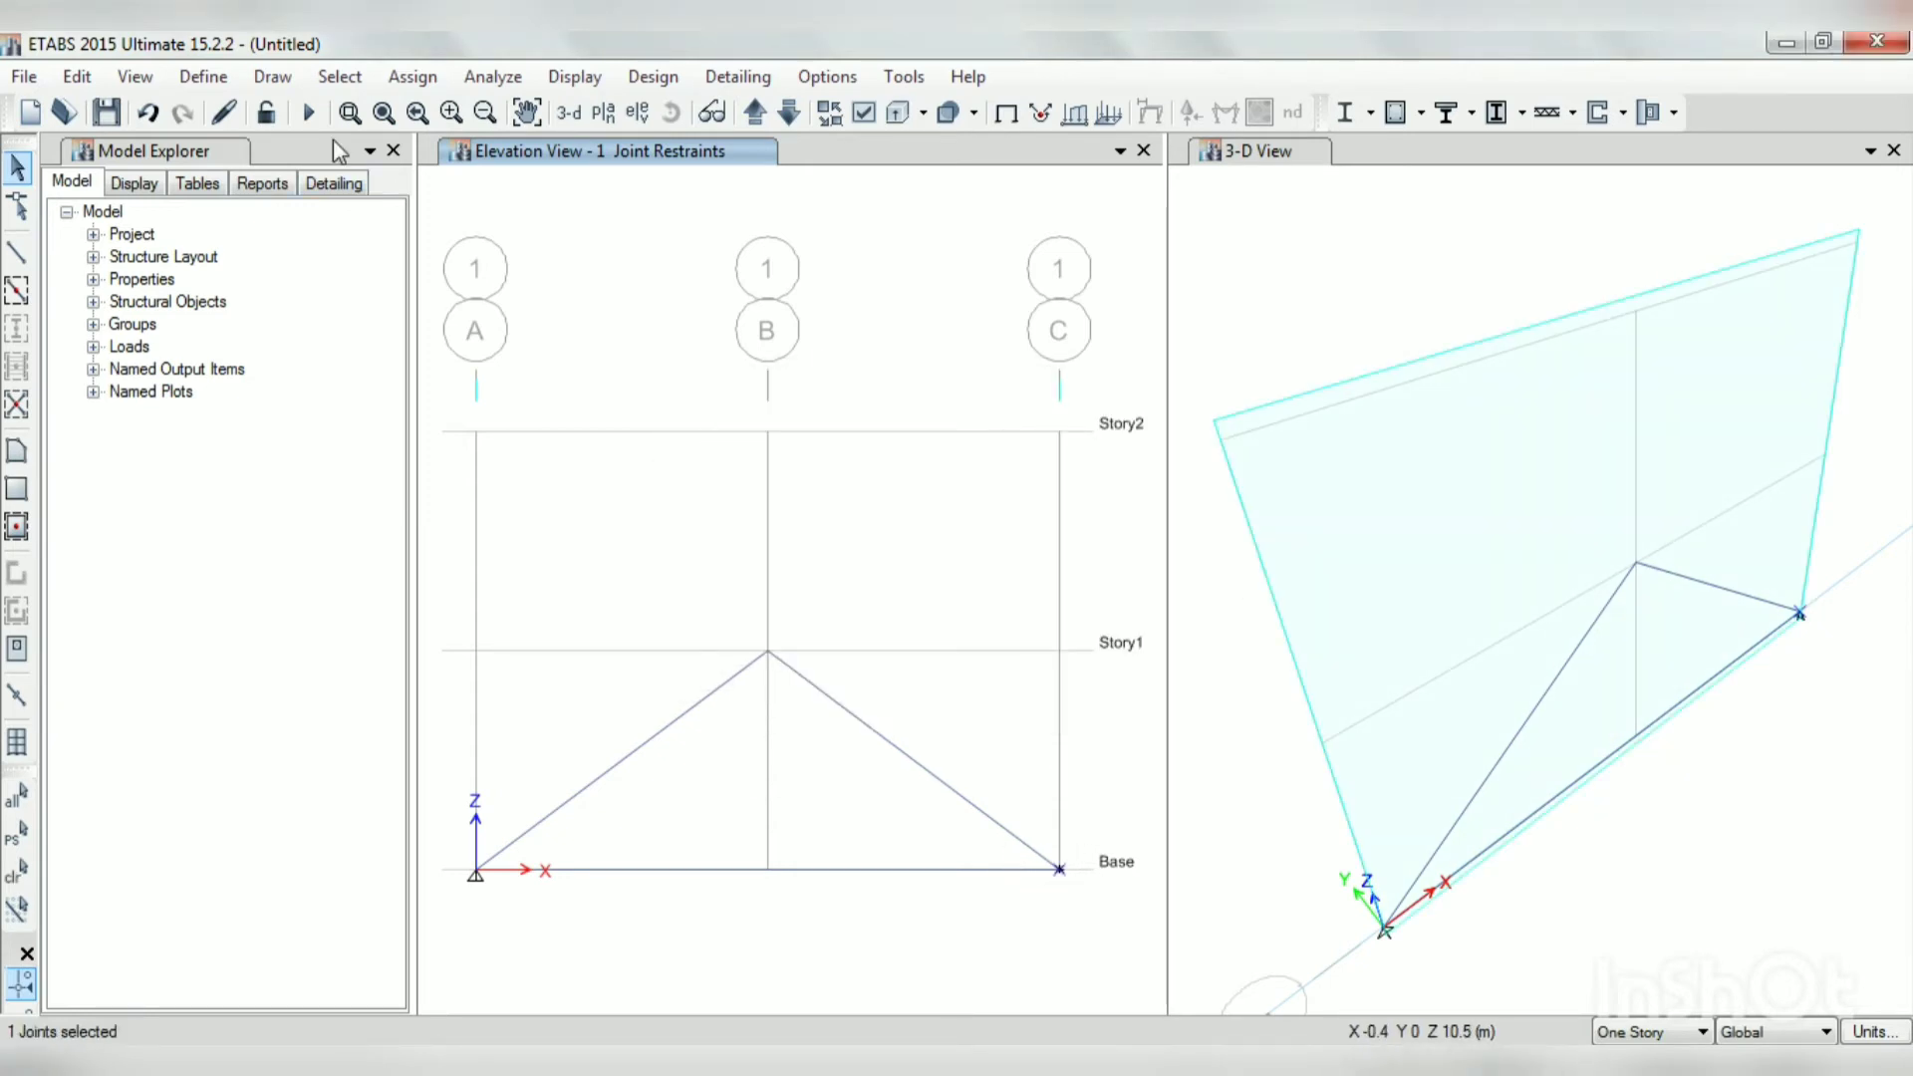
left_click(412, 77)
mouse_move(445, 125)
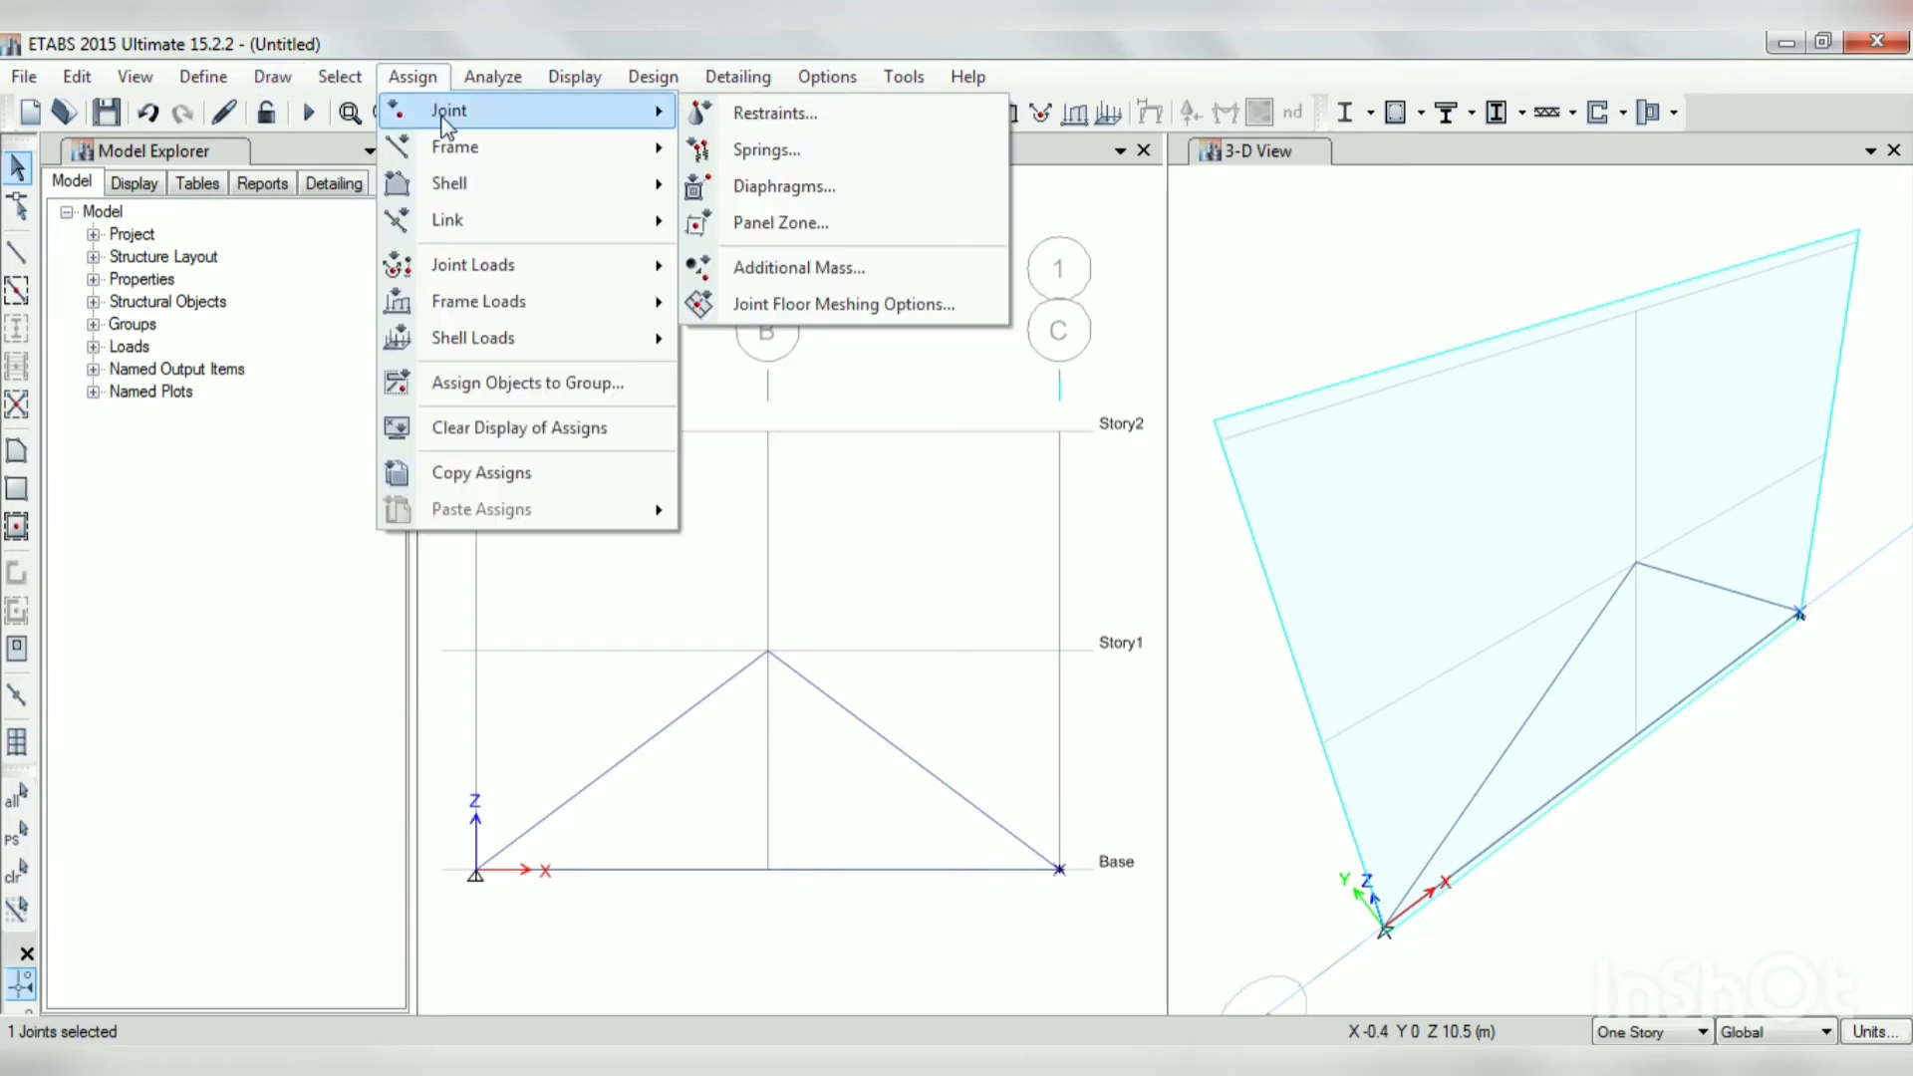
left_click(787, 117)
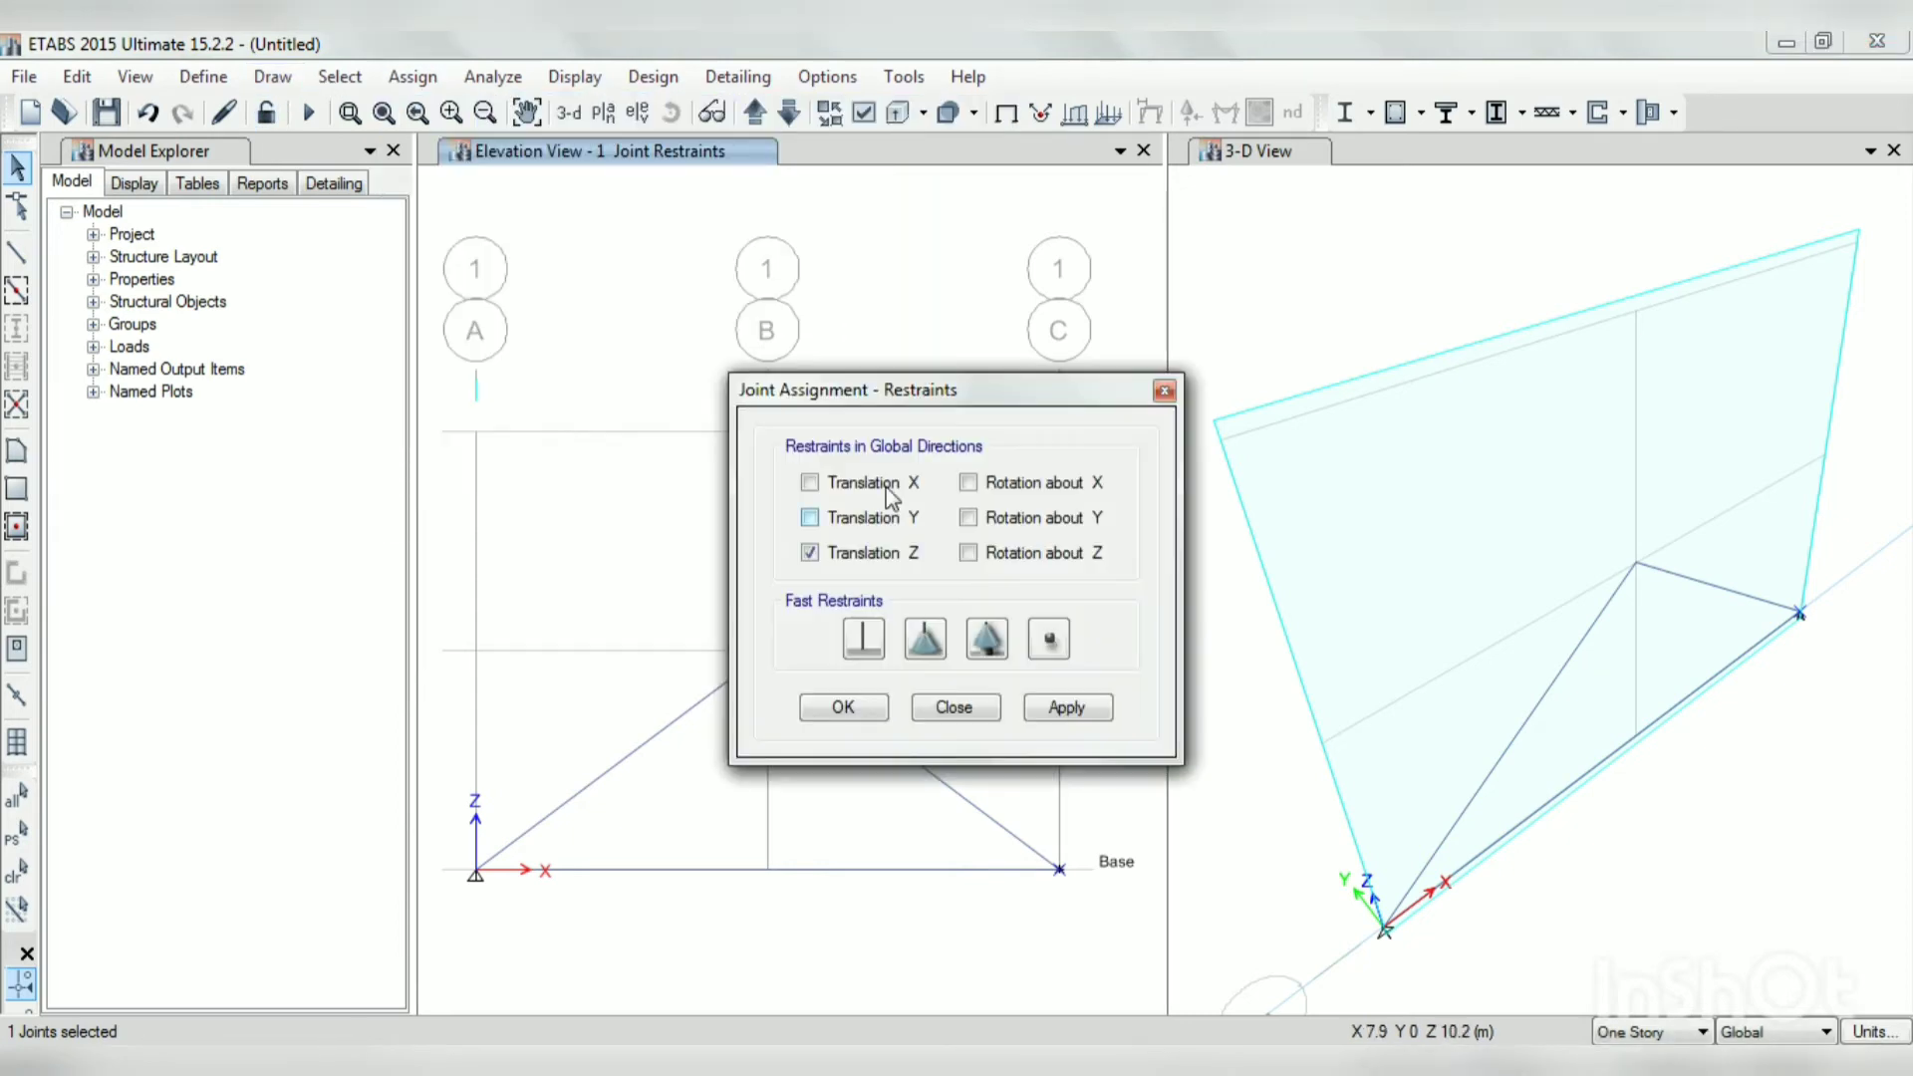
left_click(1062, 708)
left_click(846, 710)
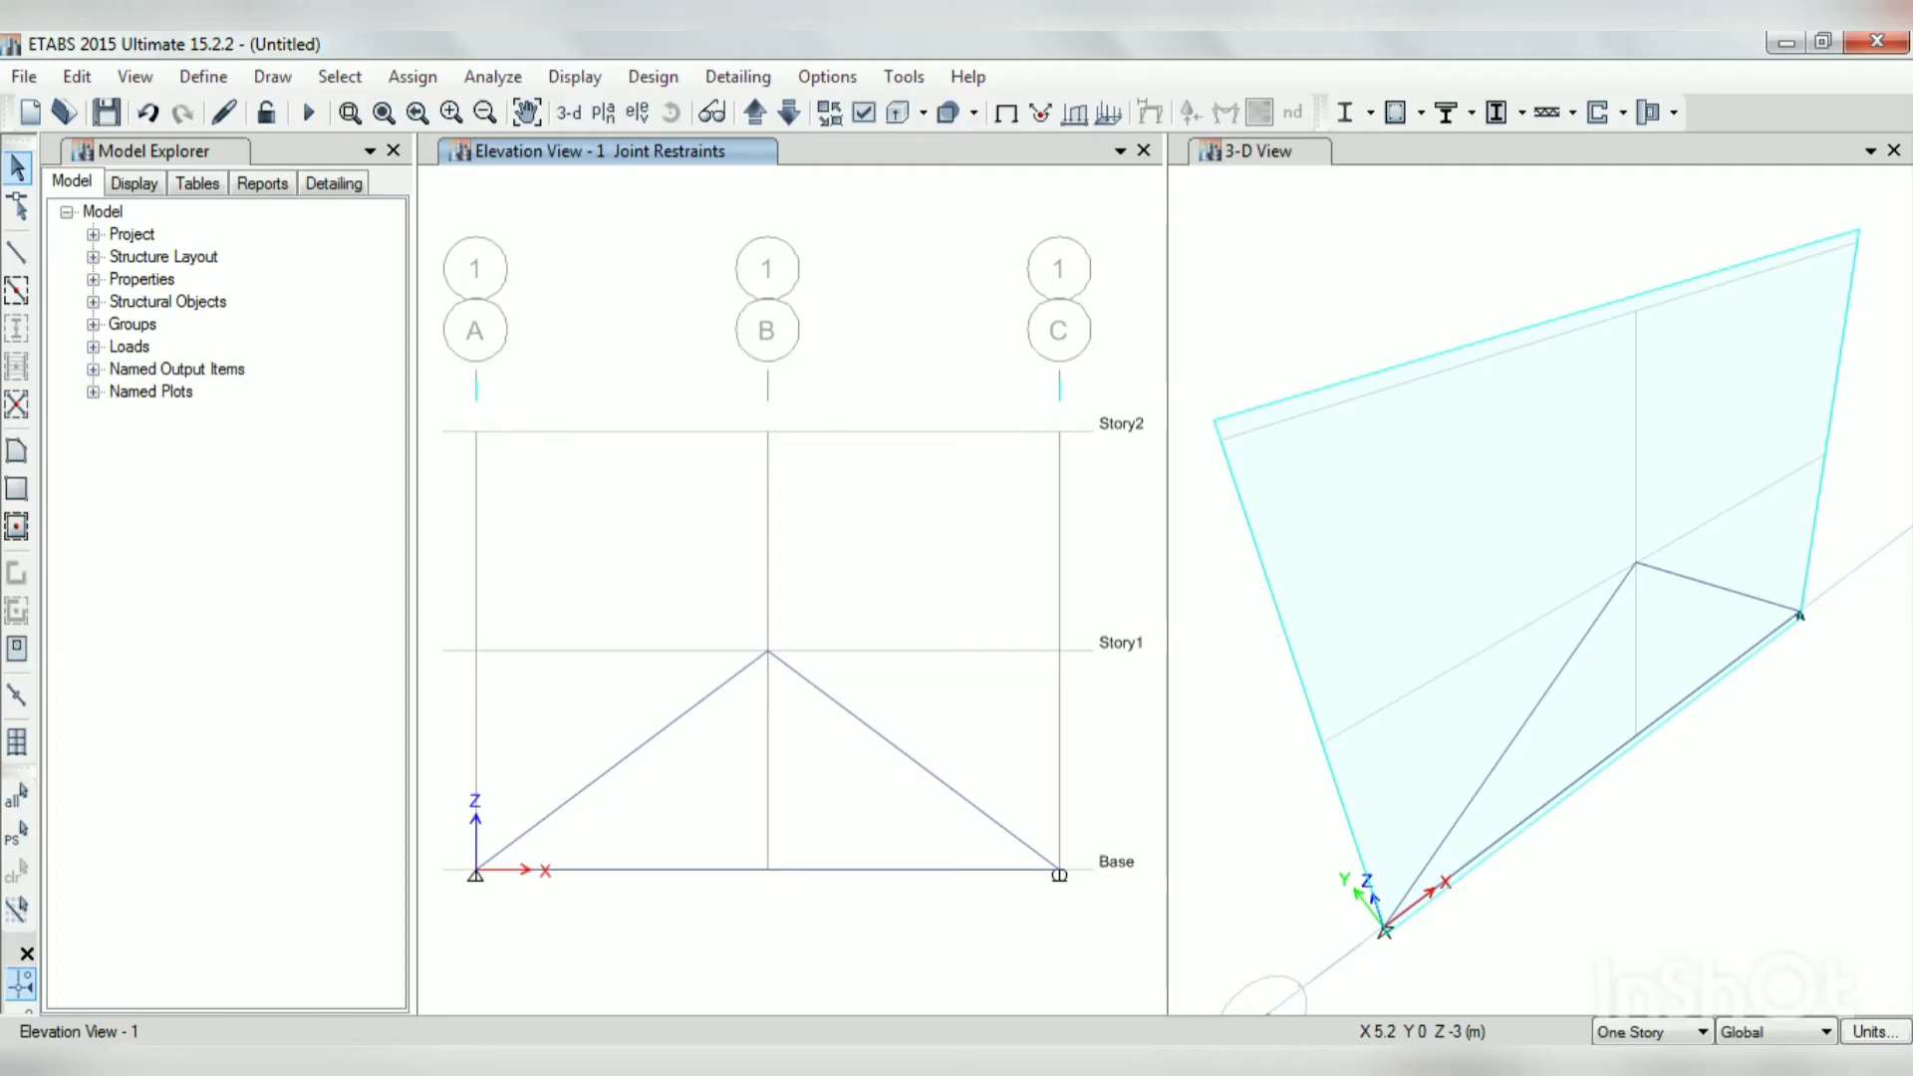
left_click(779, 666)
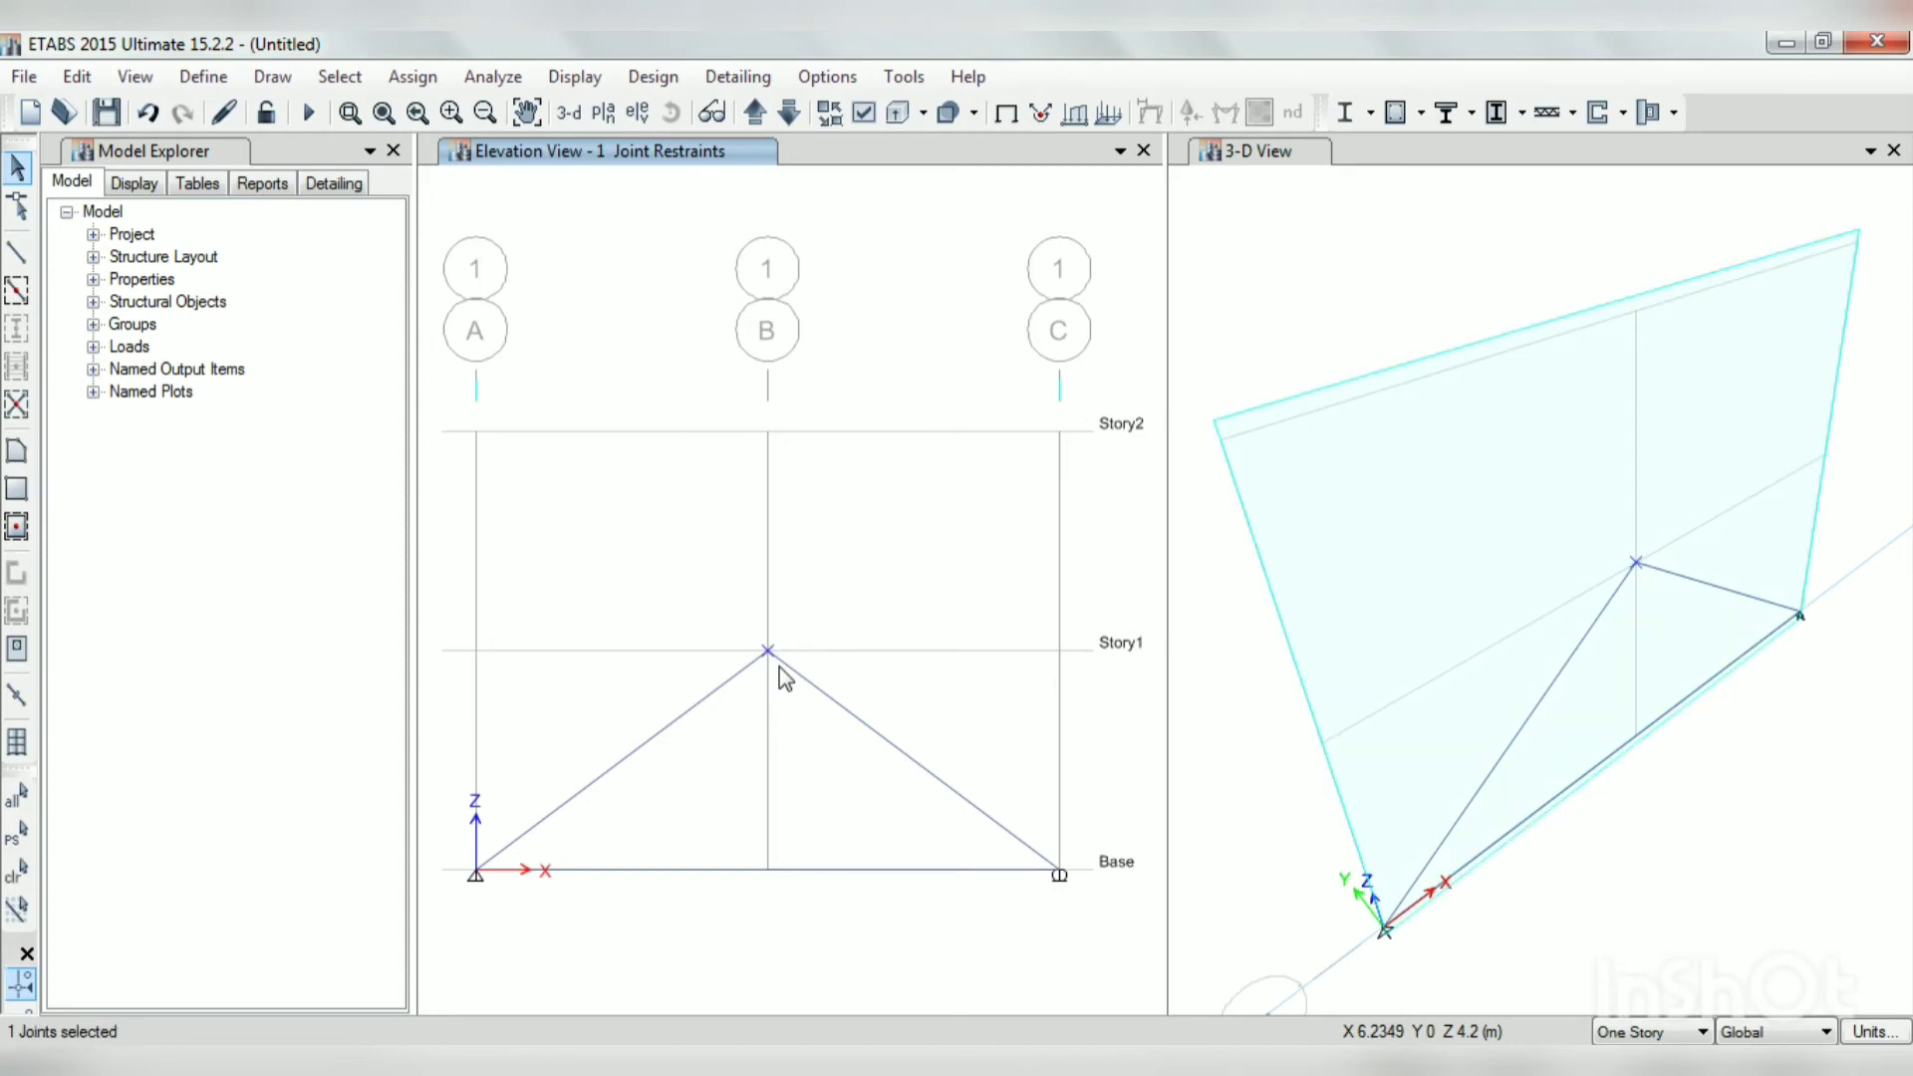
left_click(413, 77)
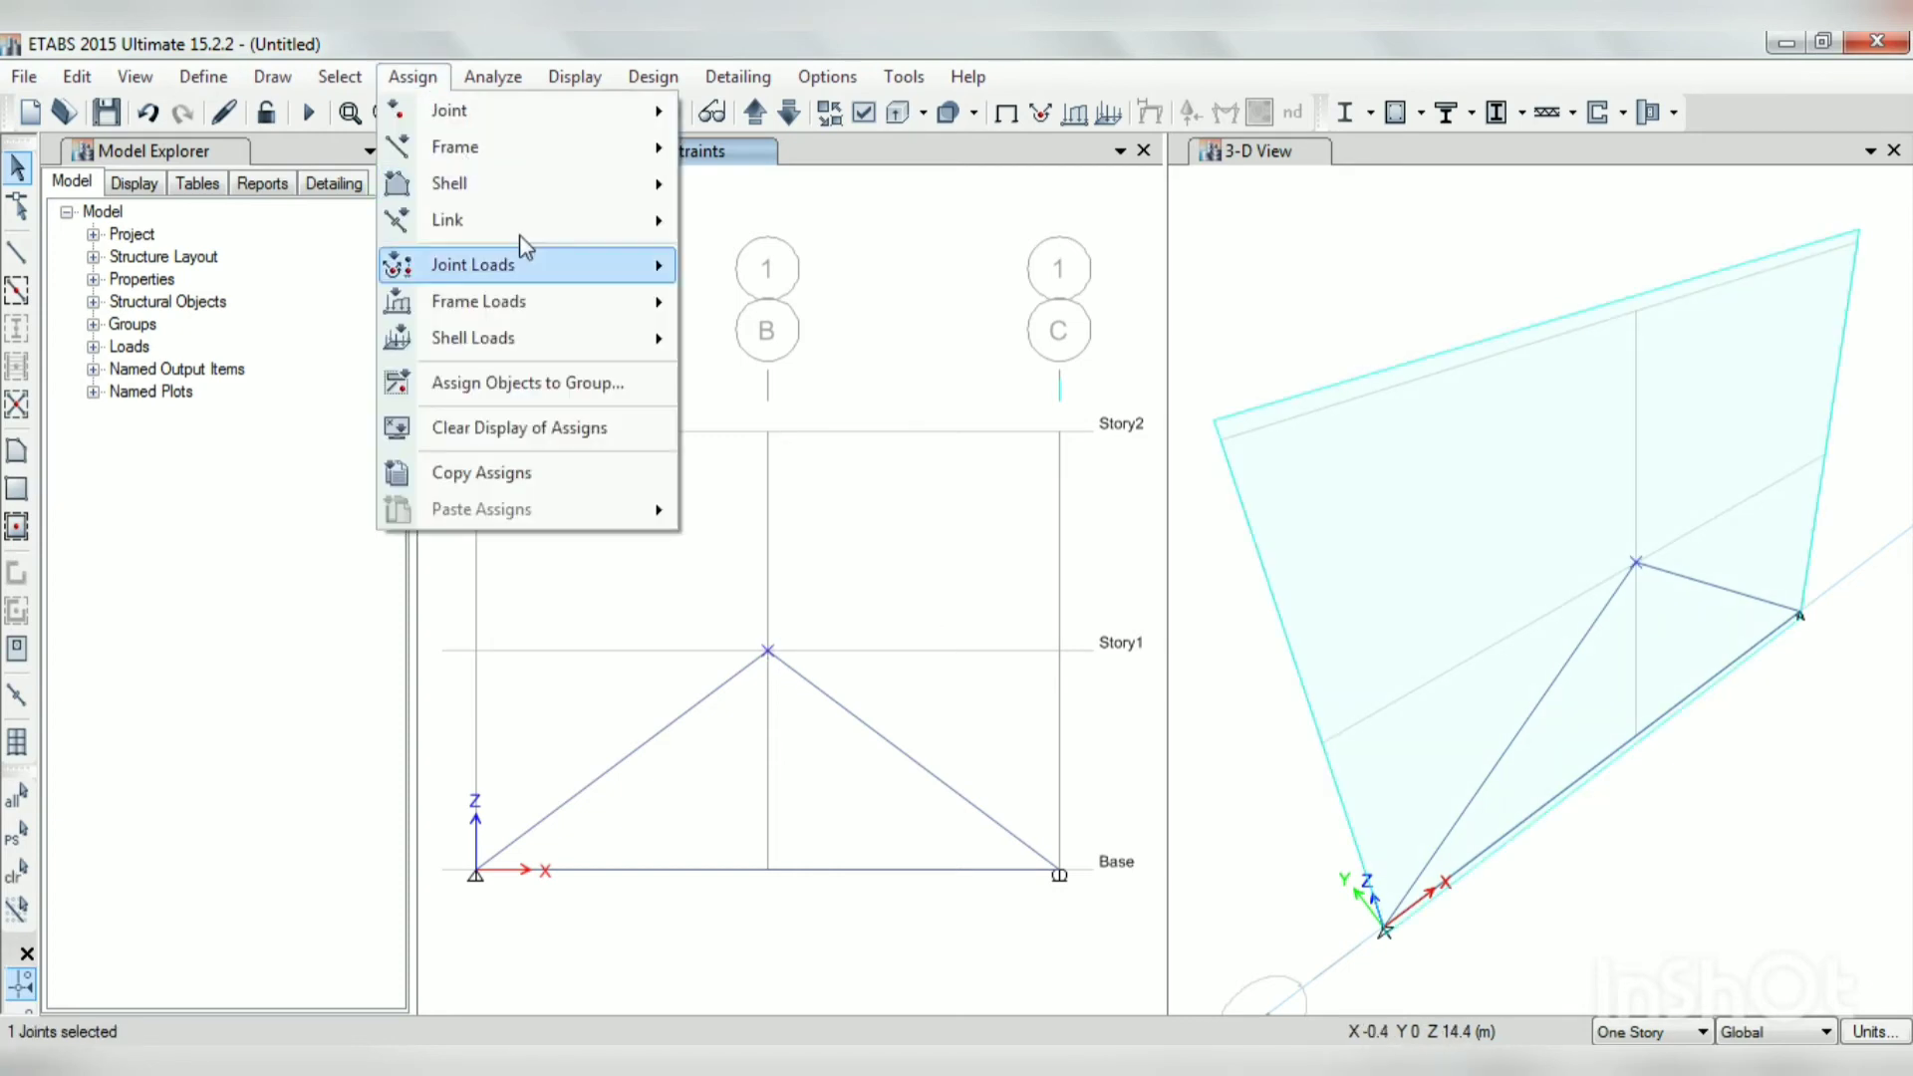
mouse_move(554, 276)
left_click(745, 269)
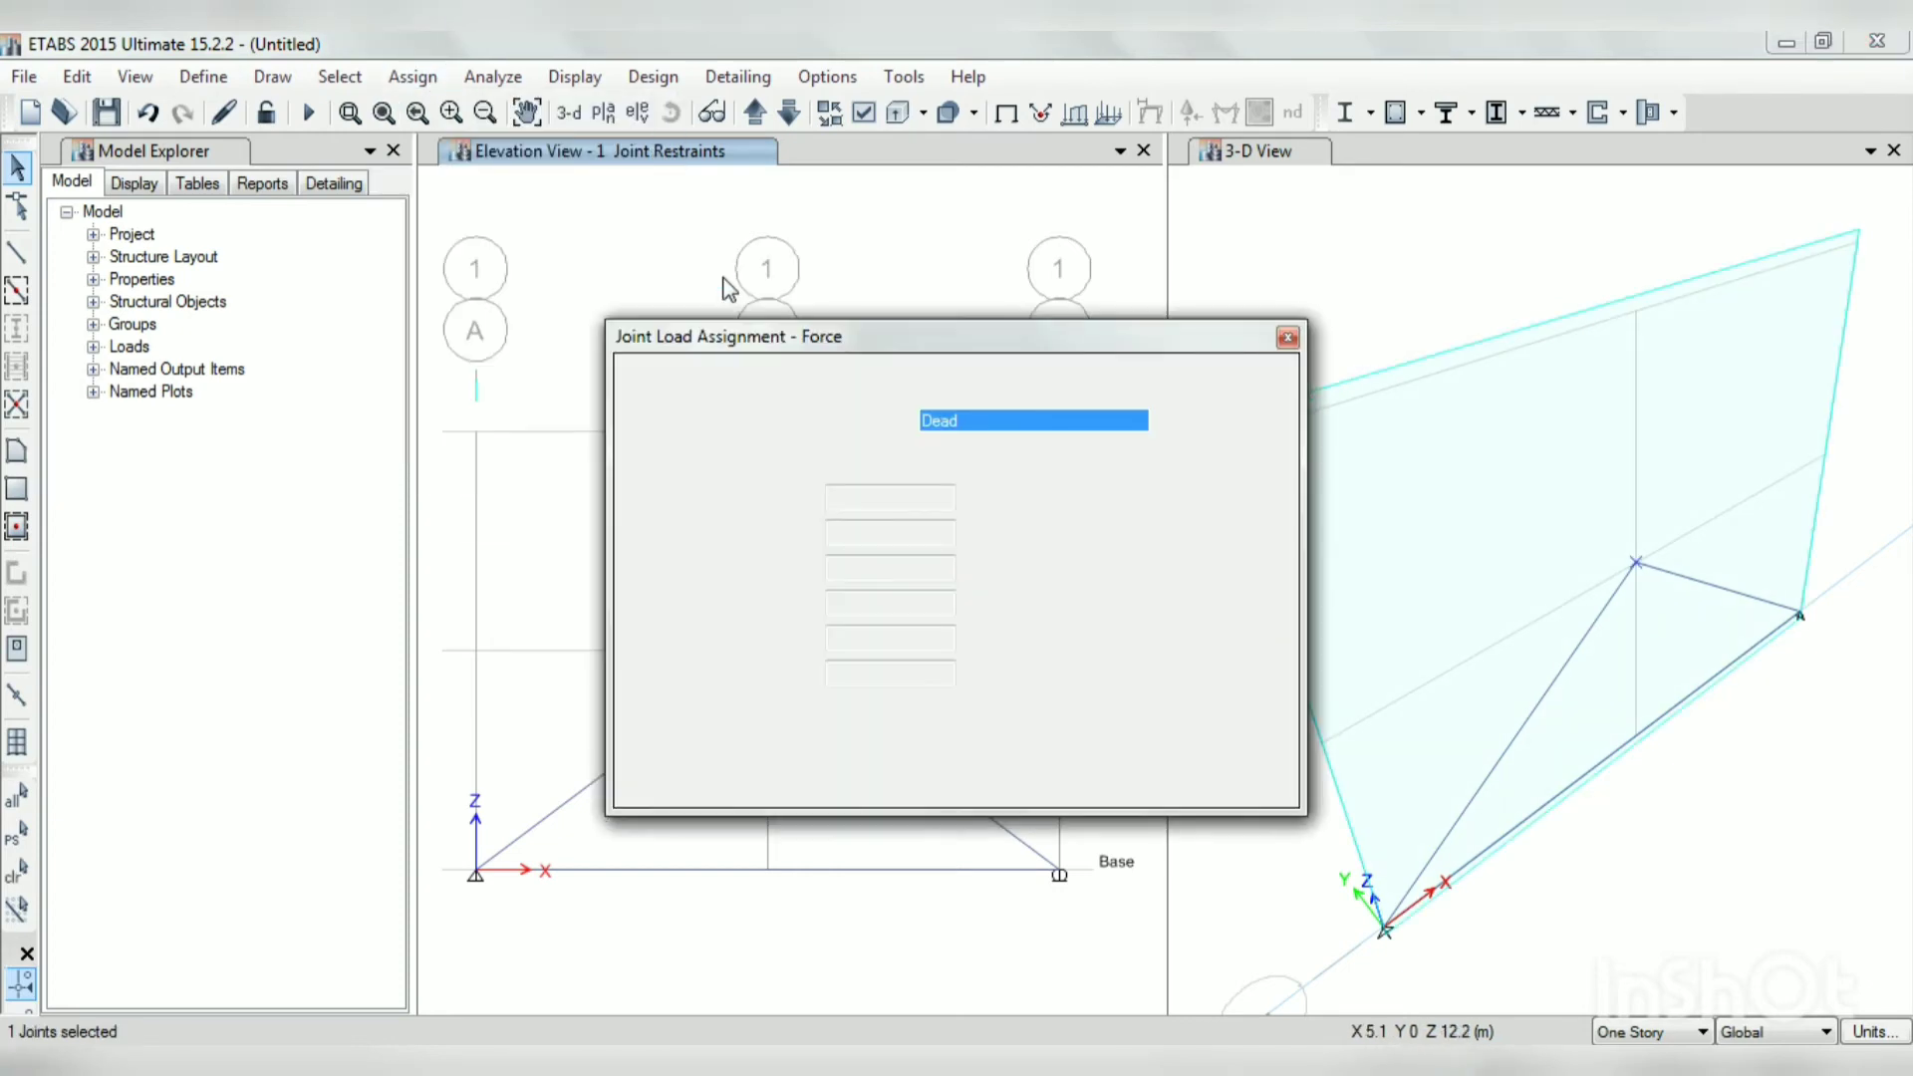
left_click(1161, 423)
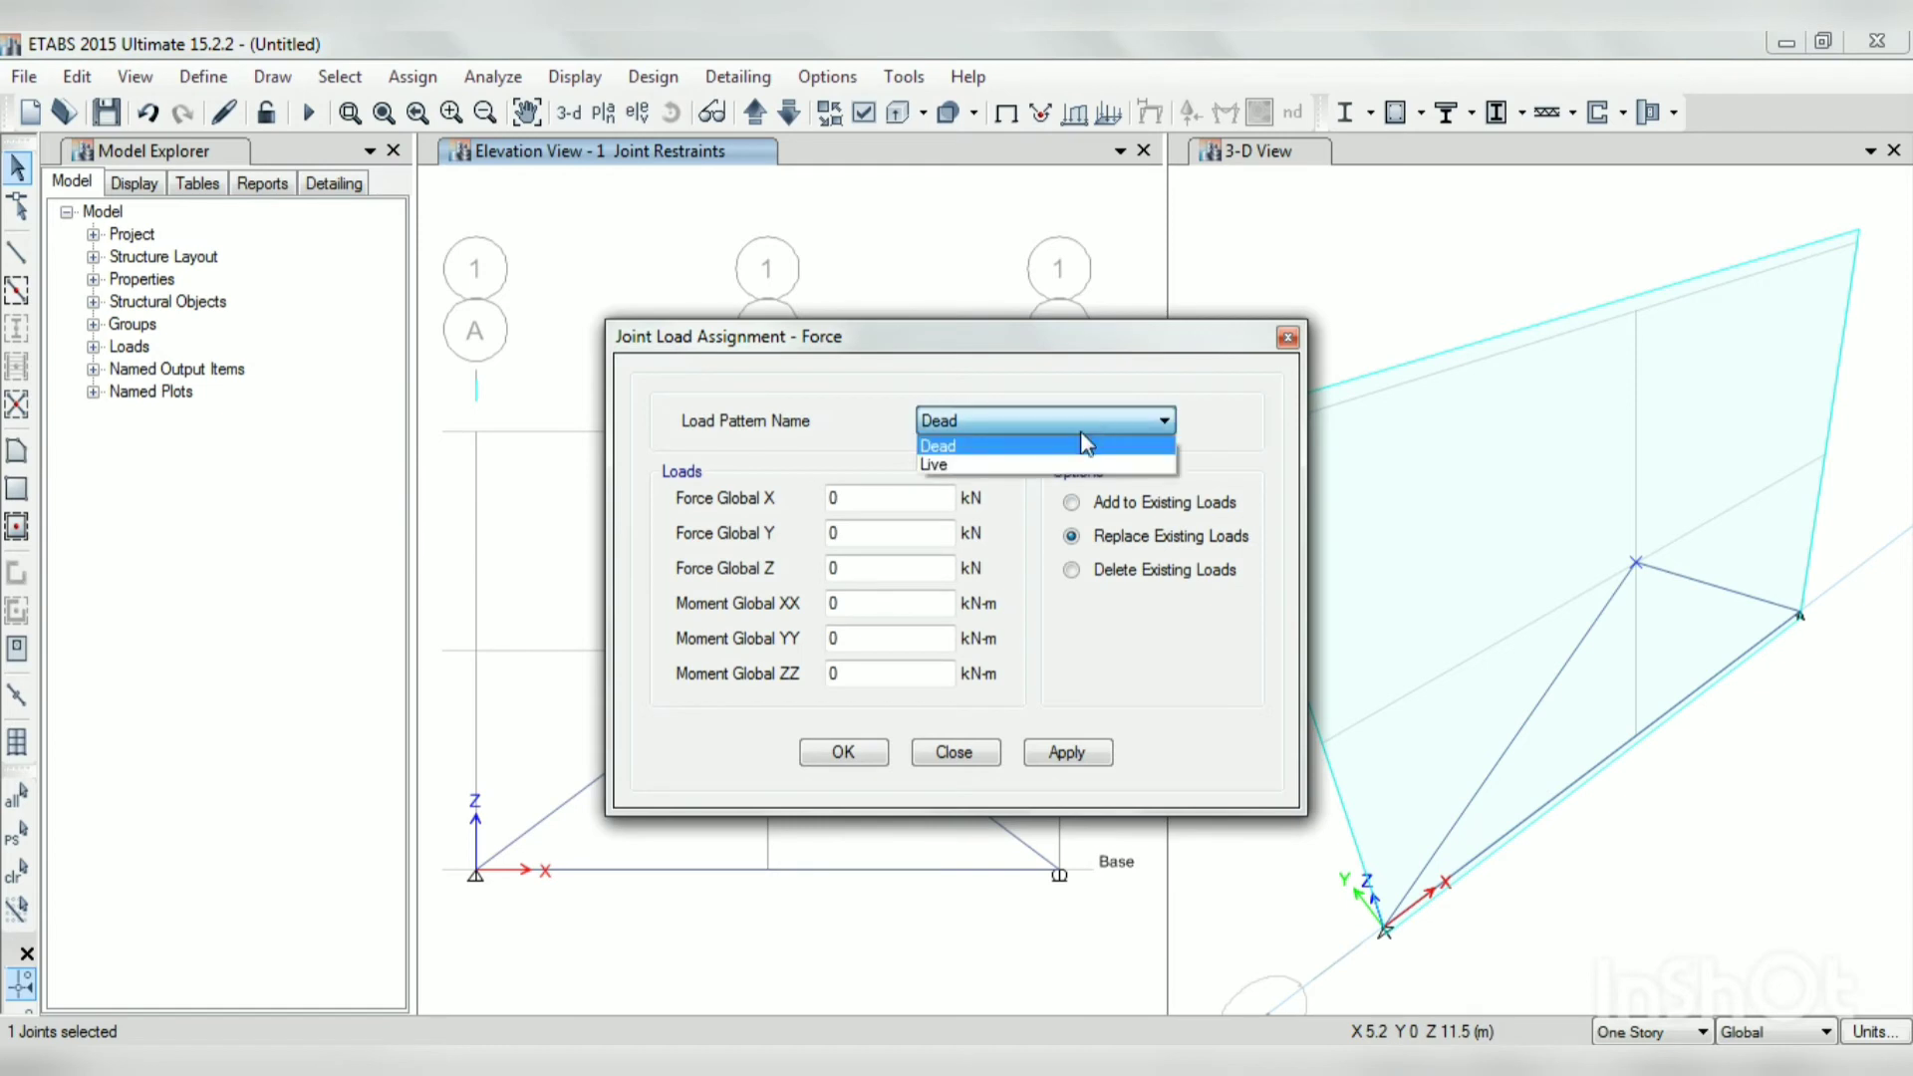
left_click(1247, 360)
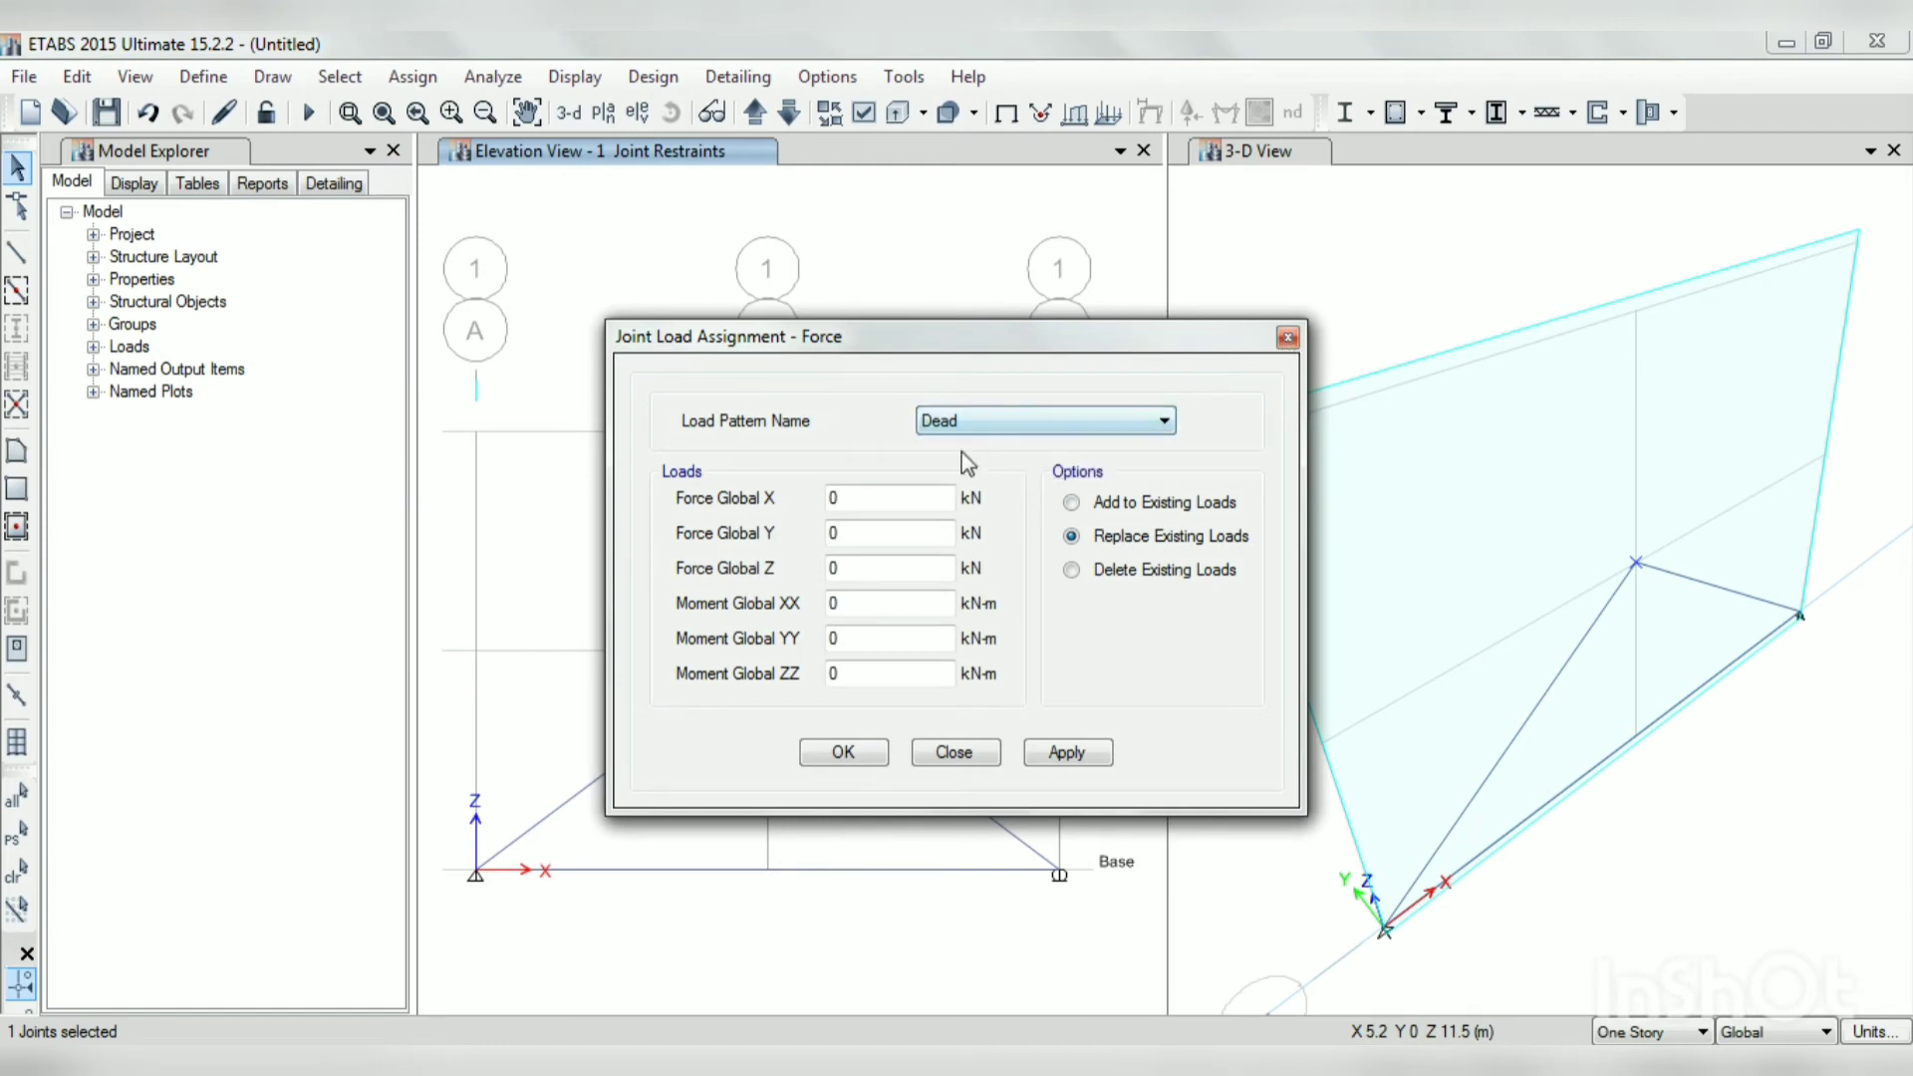
left_click(991, 754)
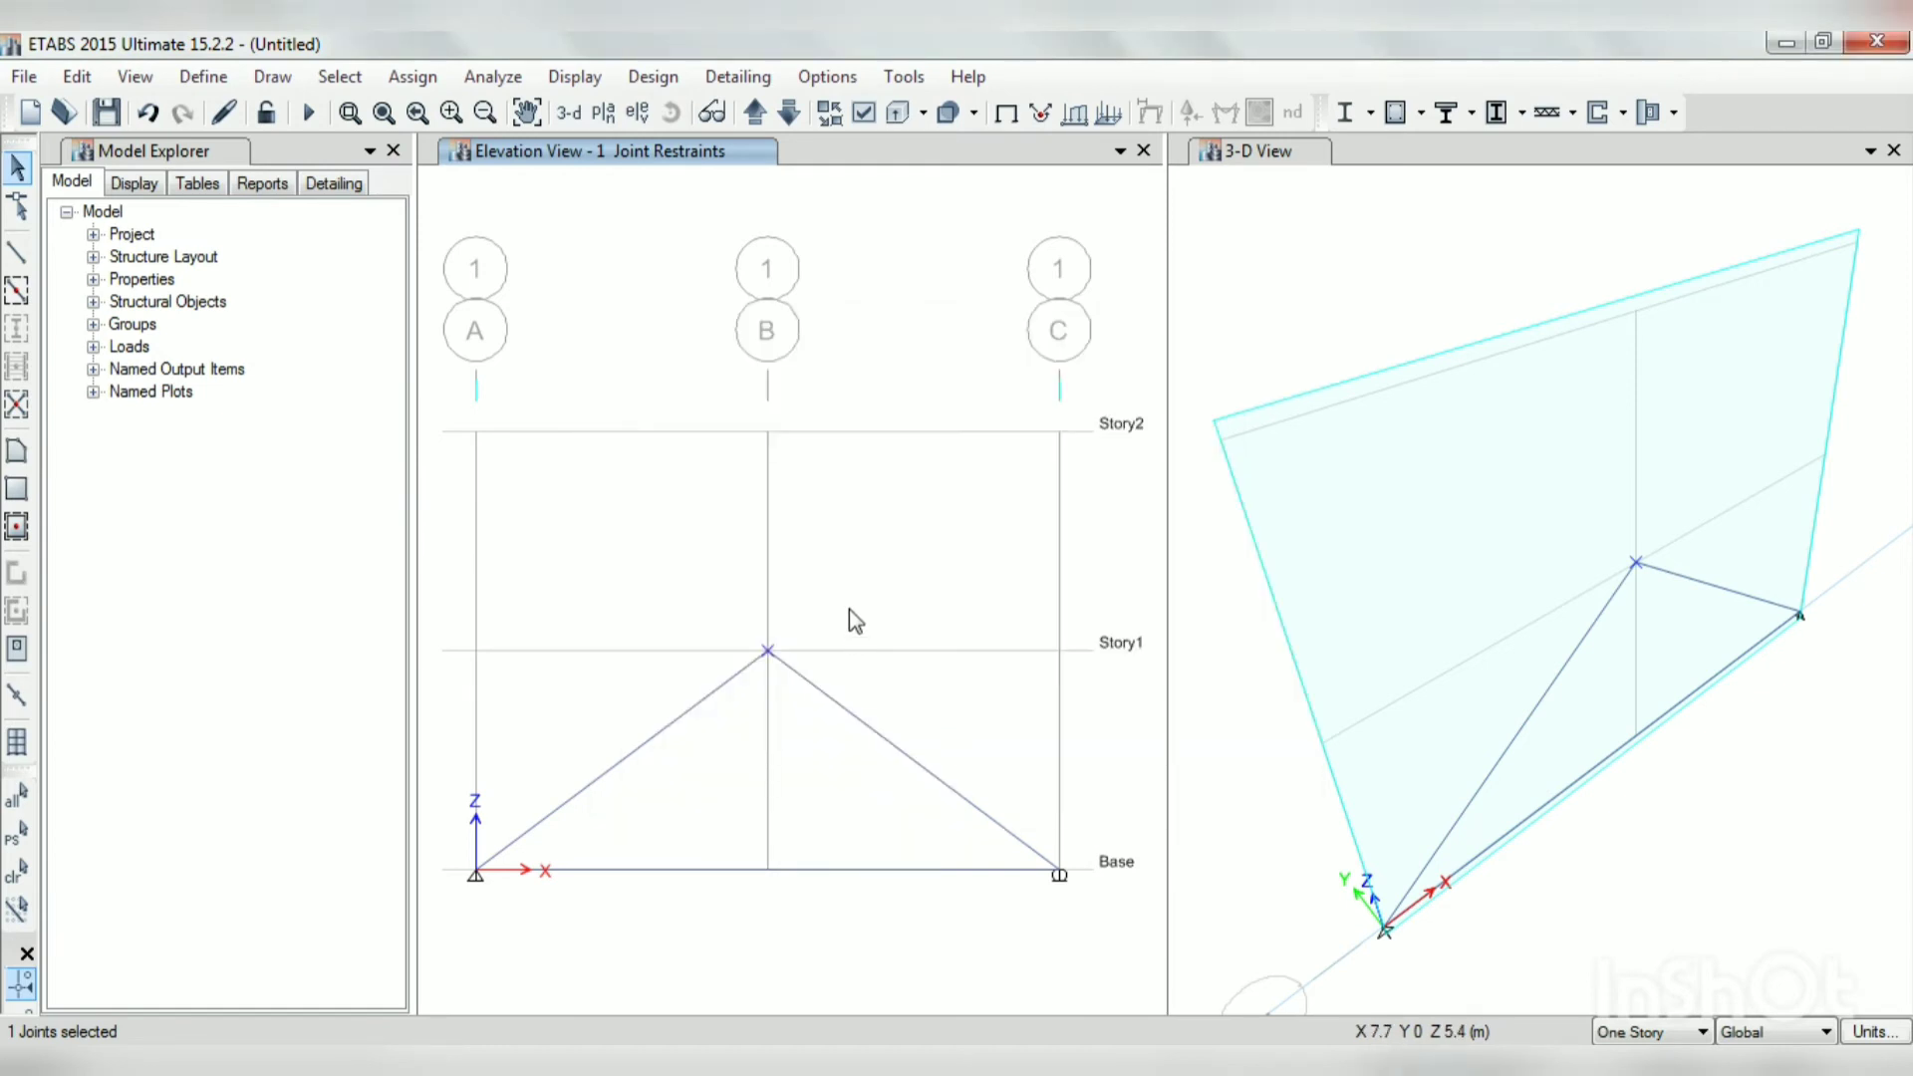
key("Escape")
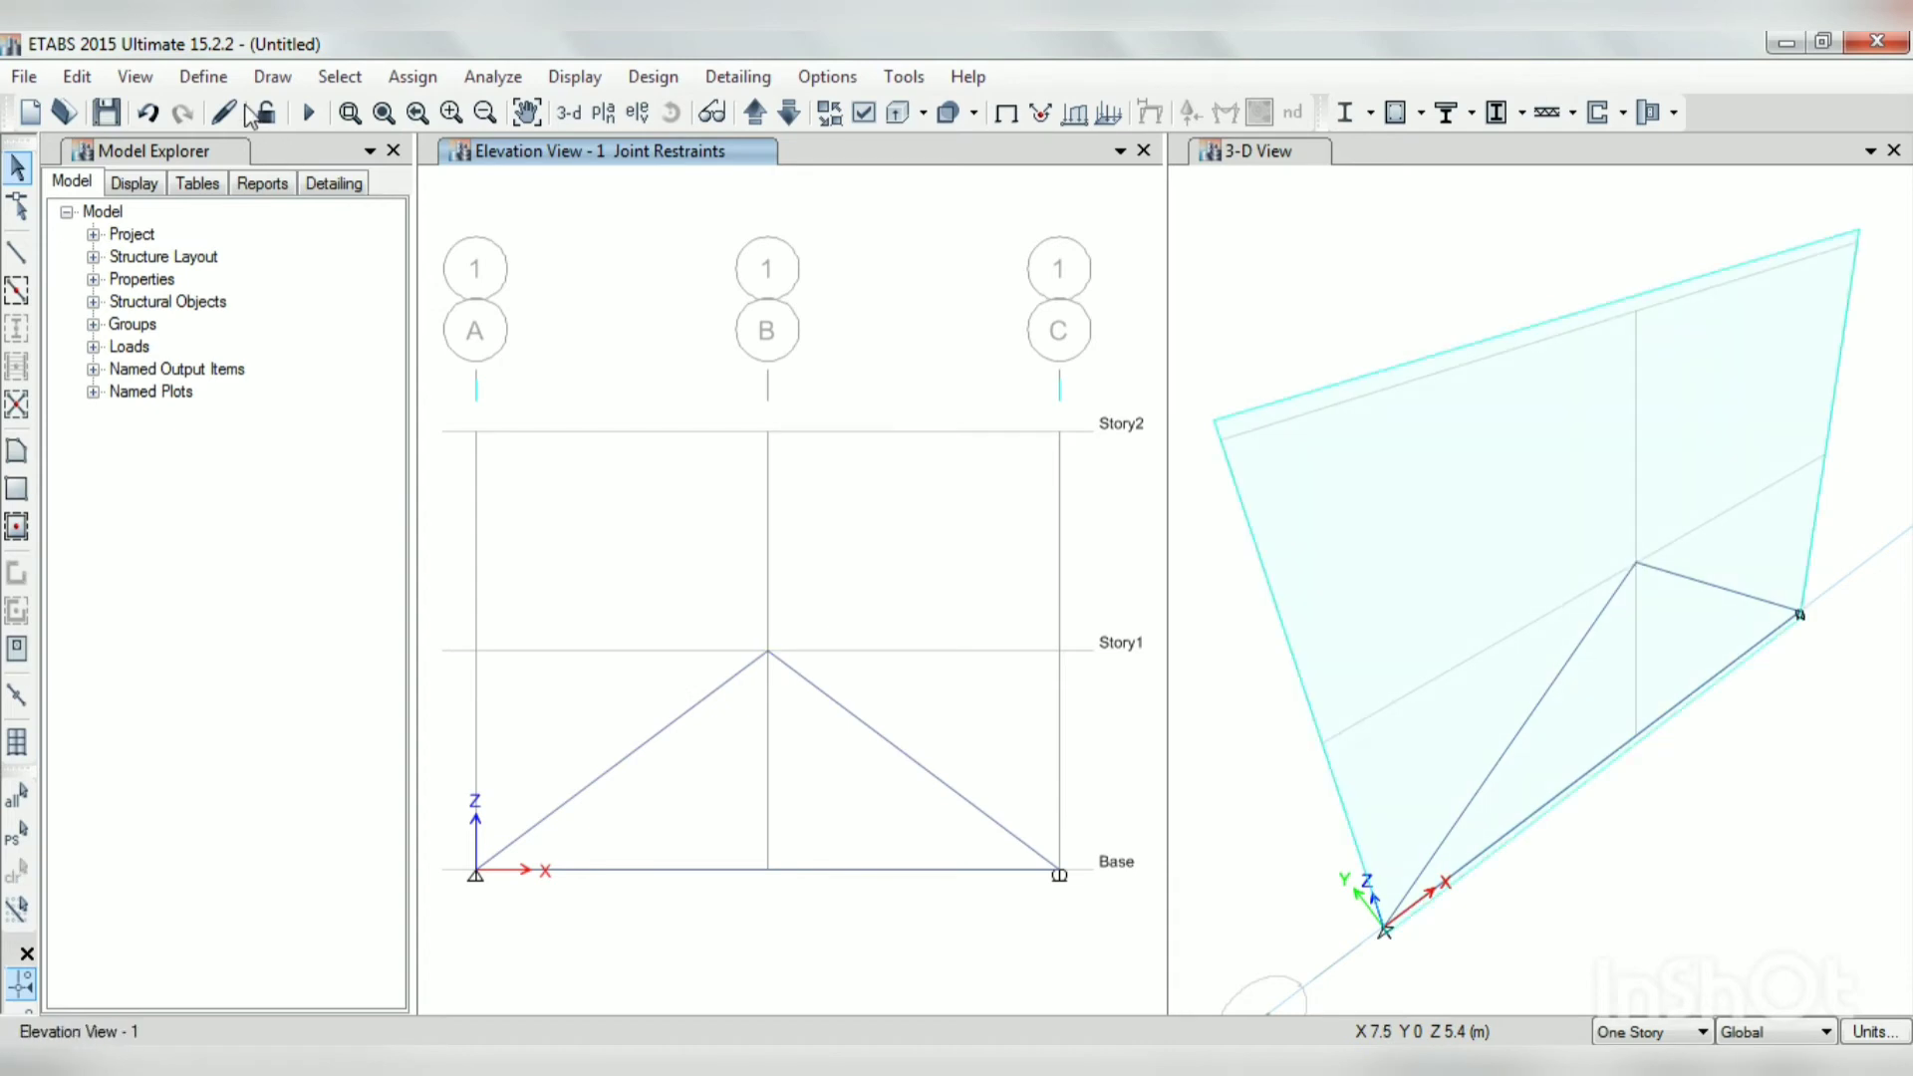
left_click(203, 77)
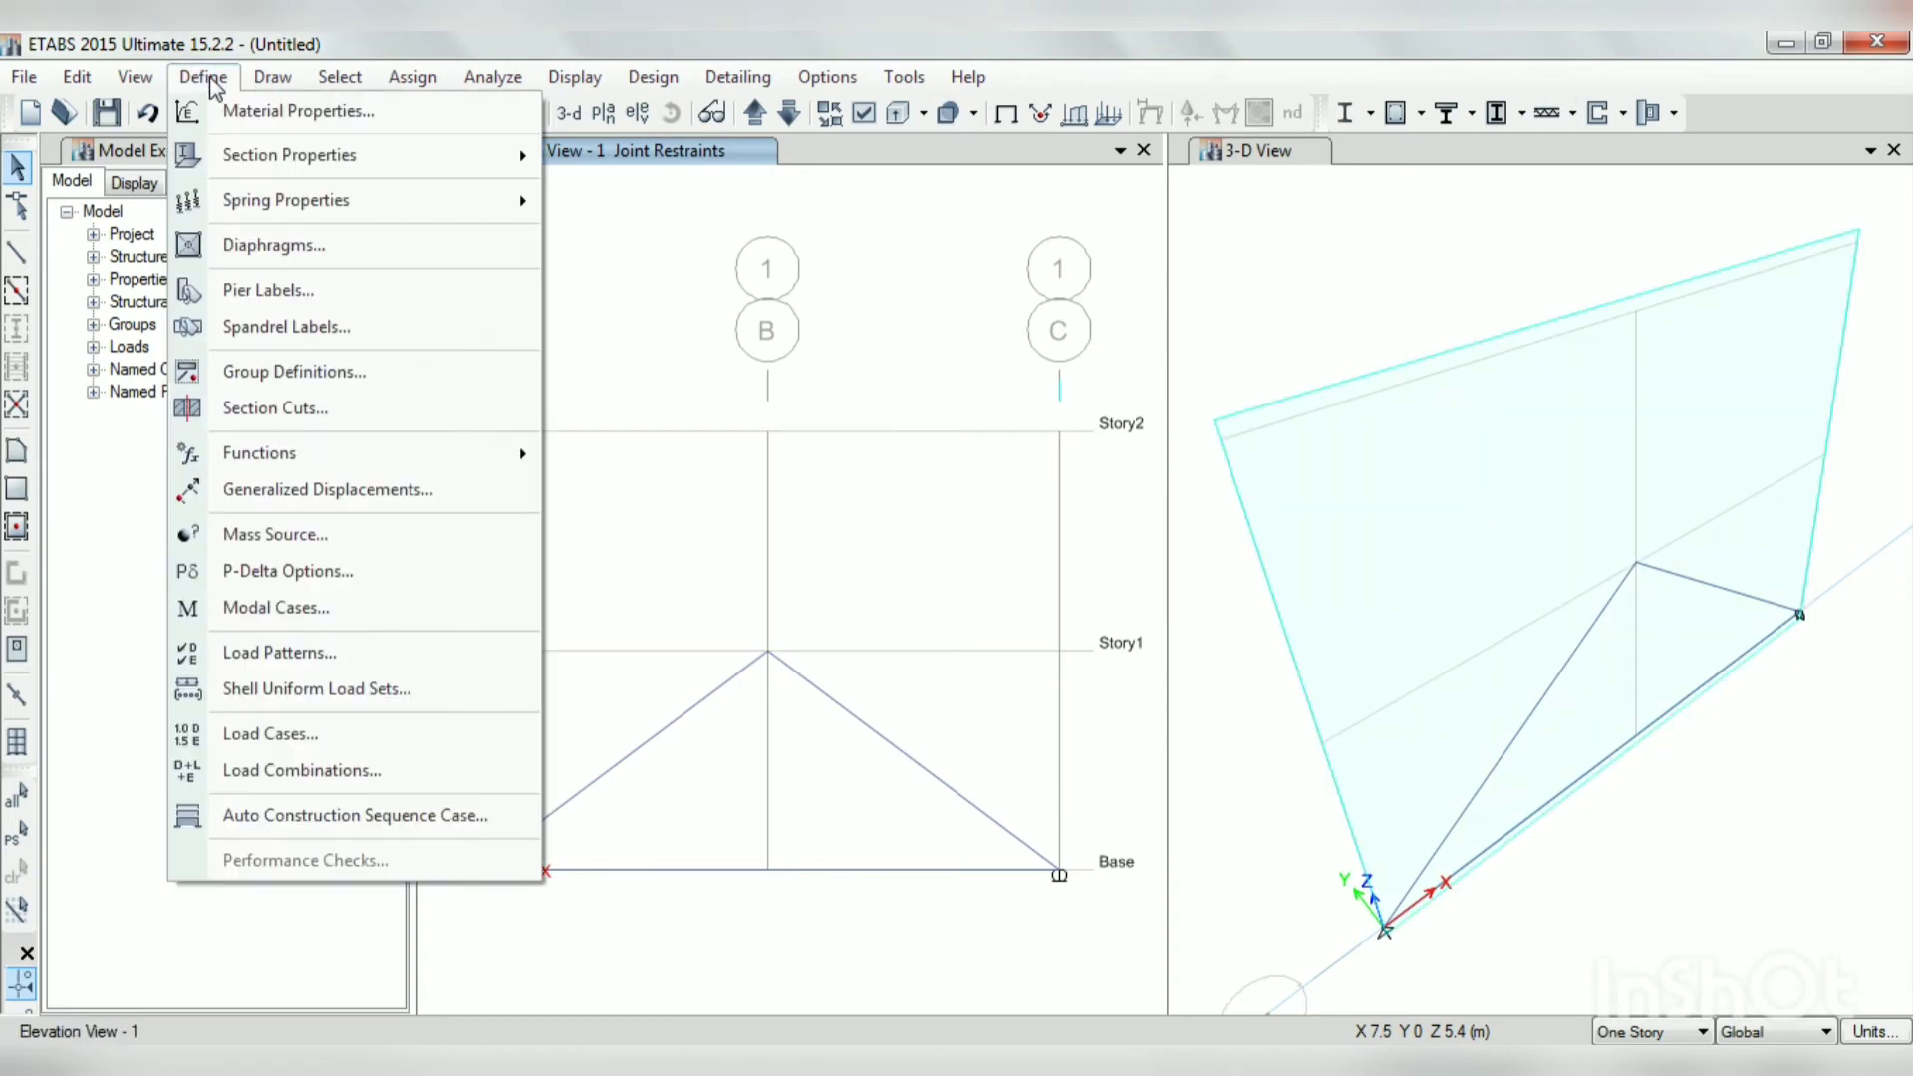
left_click(313, 734)
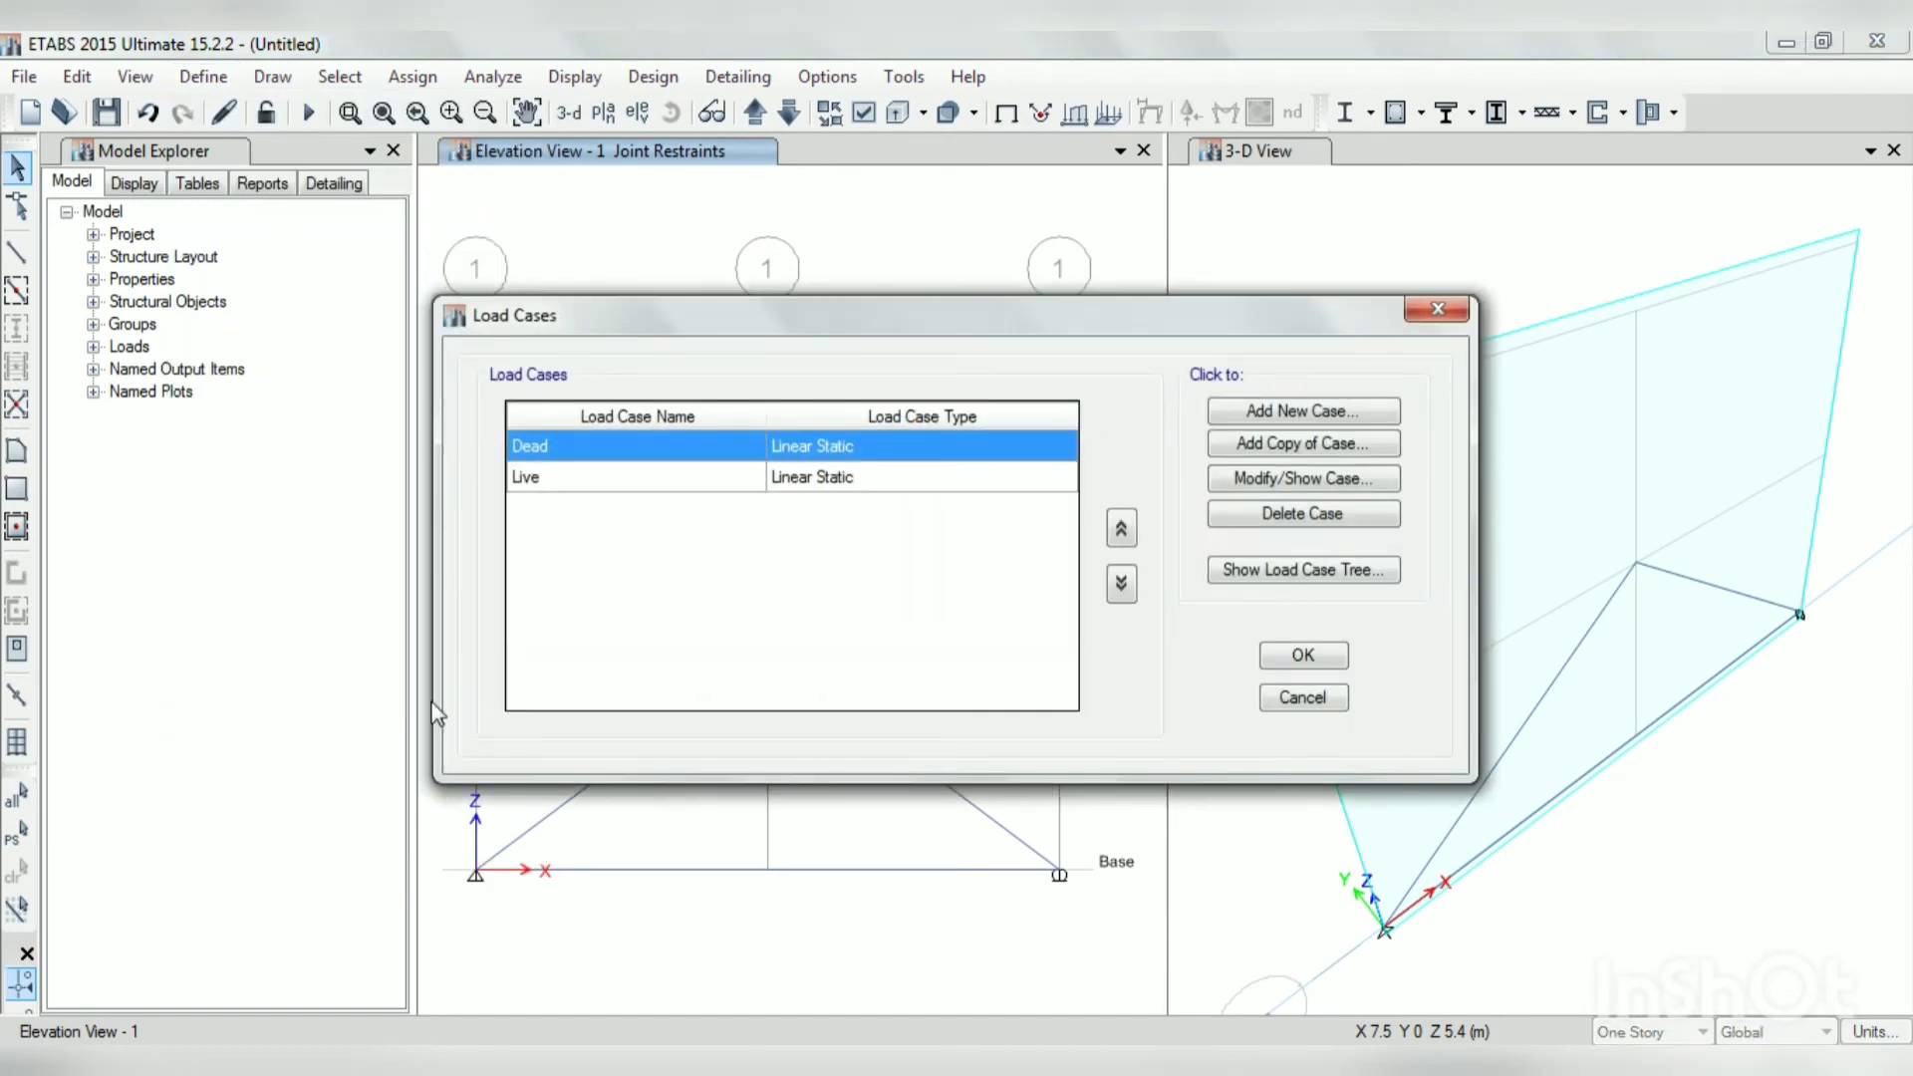
left_click(1435, 310)
Step: Delete the Dead load pattern from the load pattern definitions
left_click(223, 79)
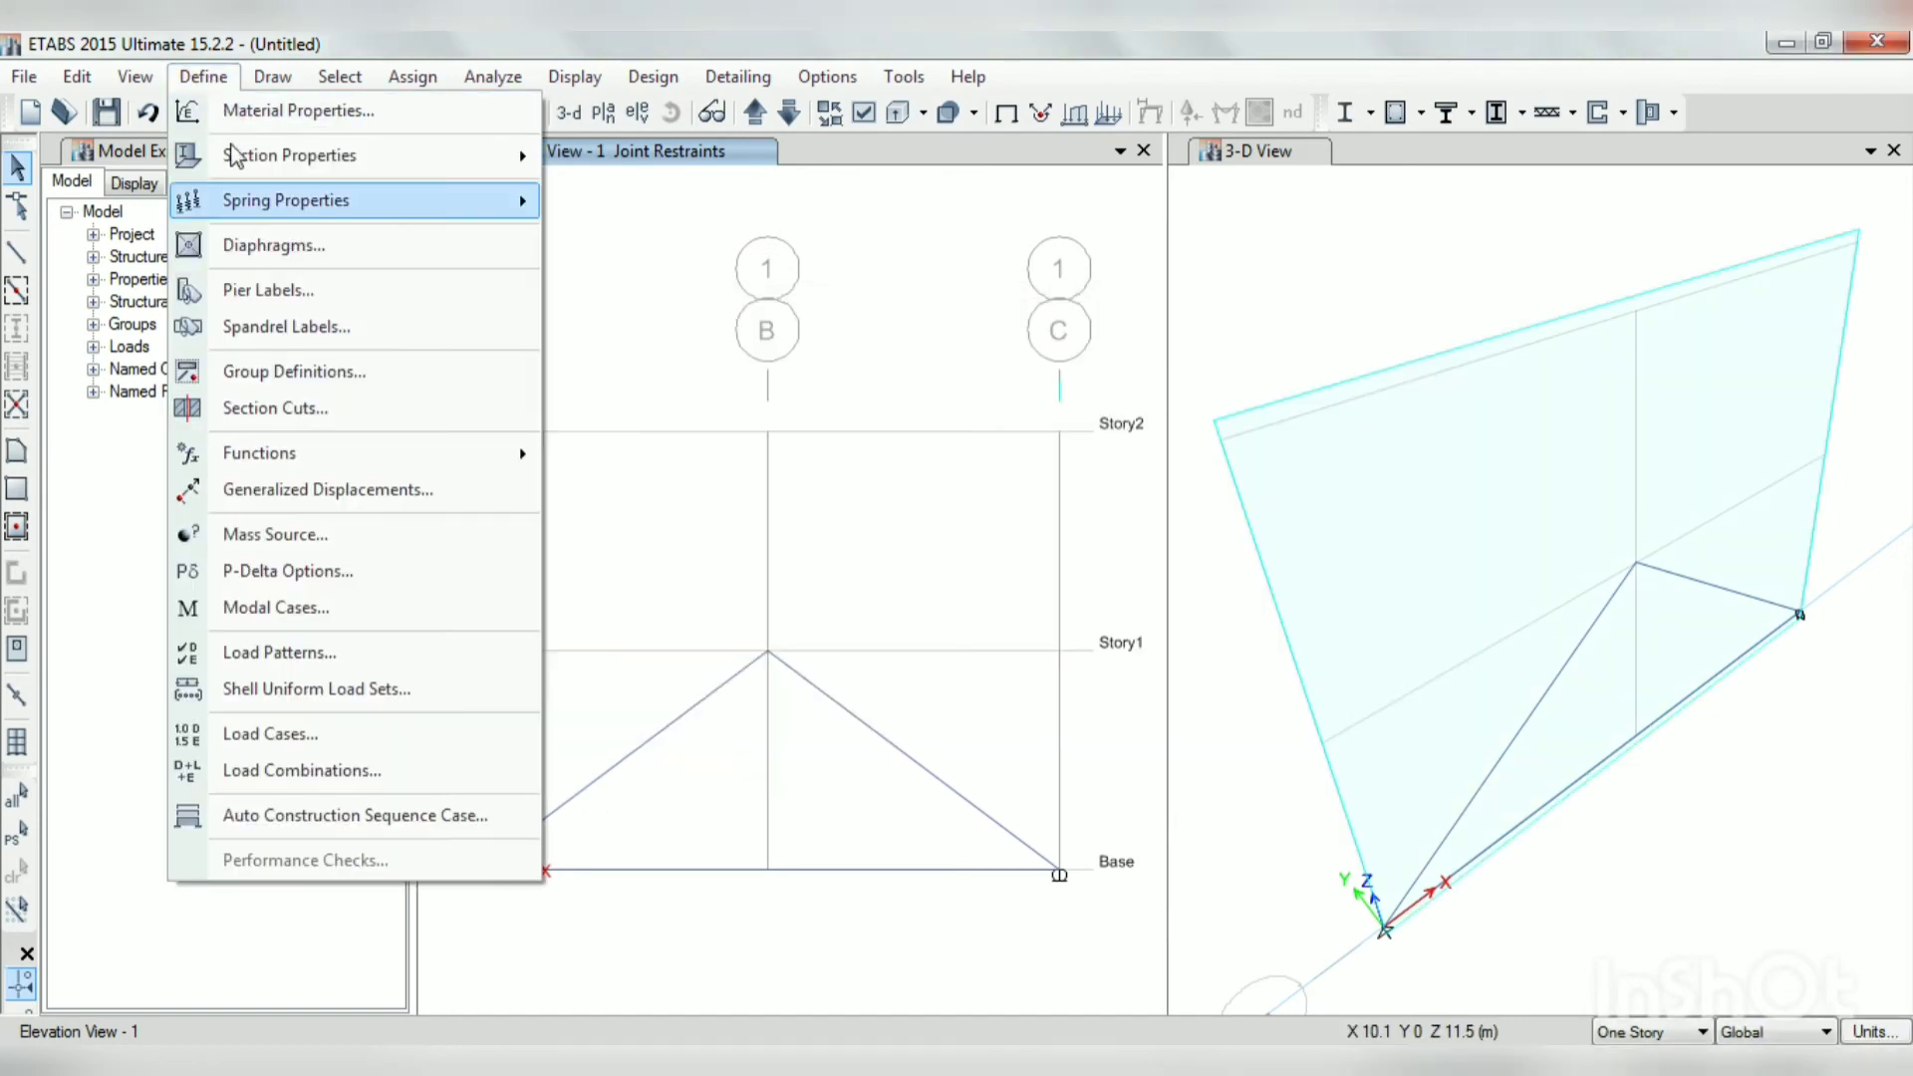
left_click(299, 643)
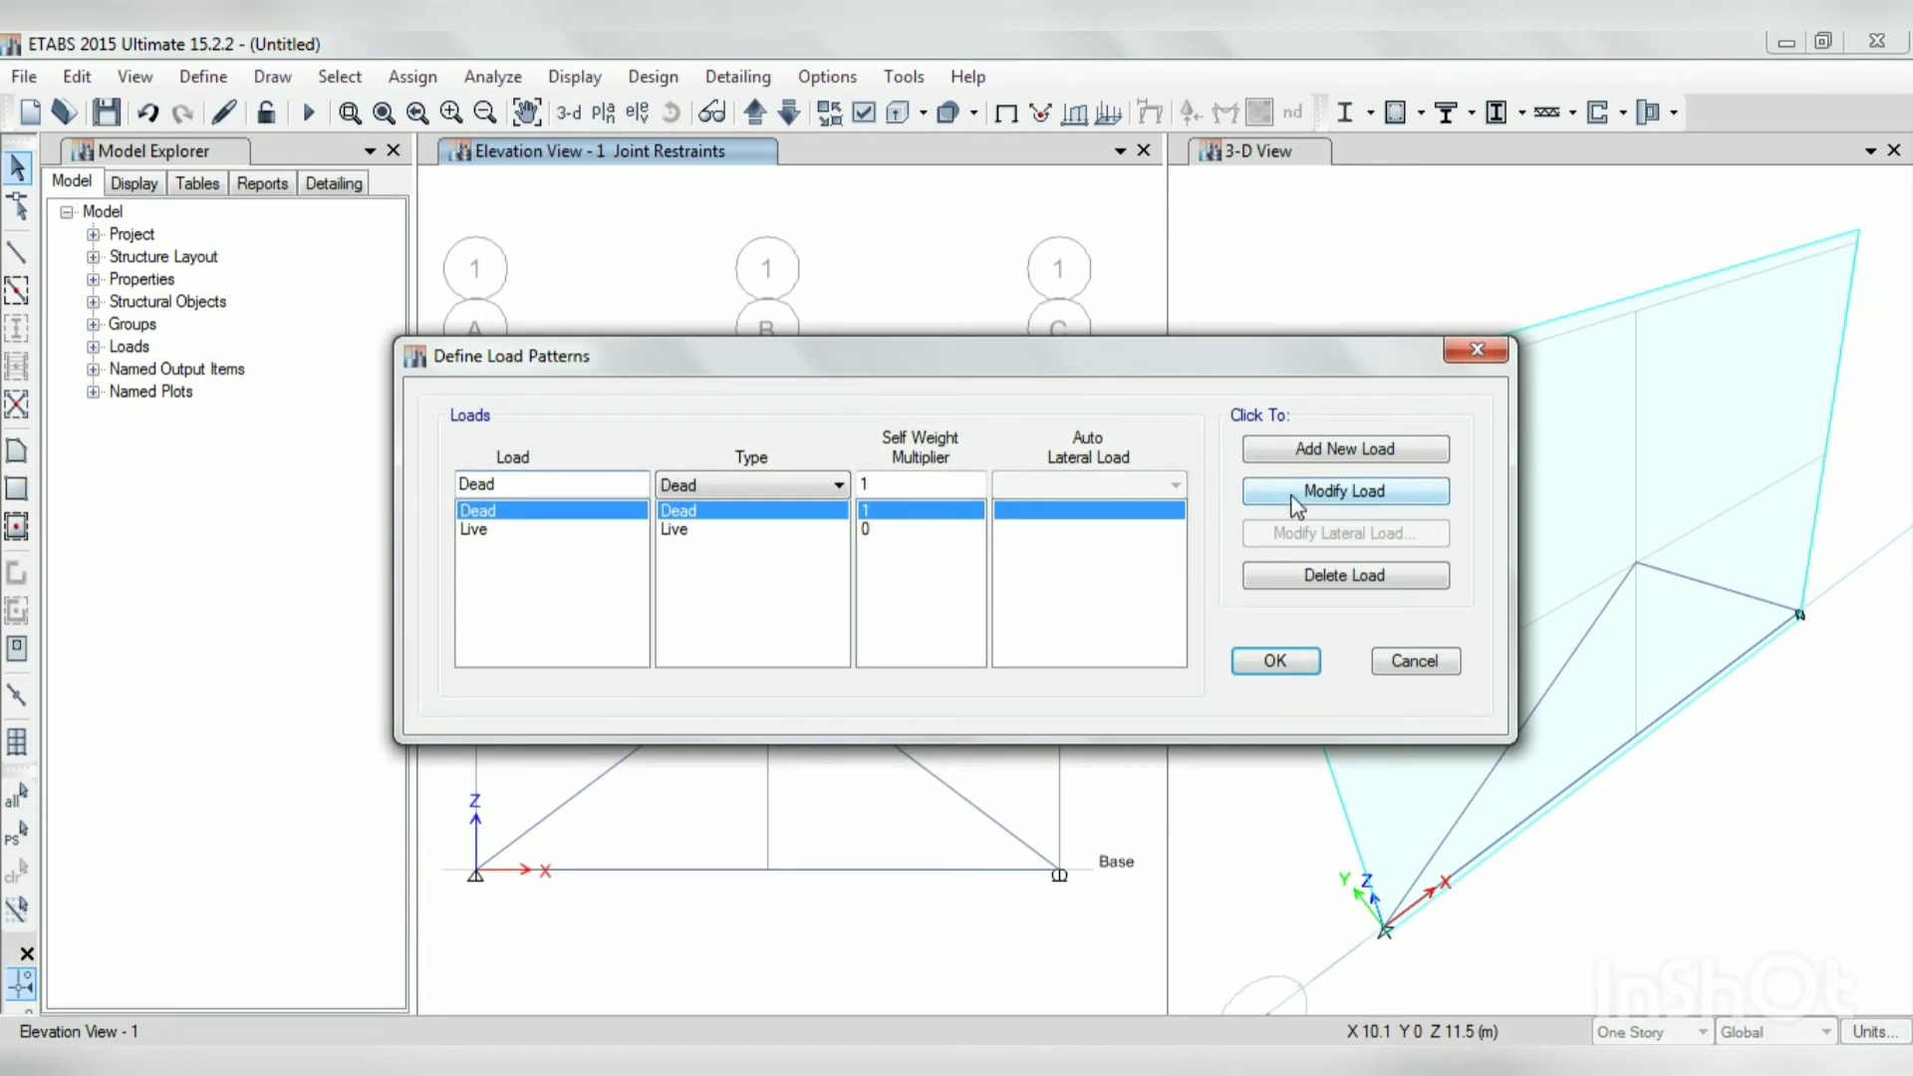
left_click(1297, 577)
left_click(1046, 654)
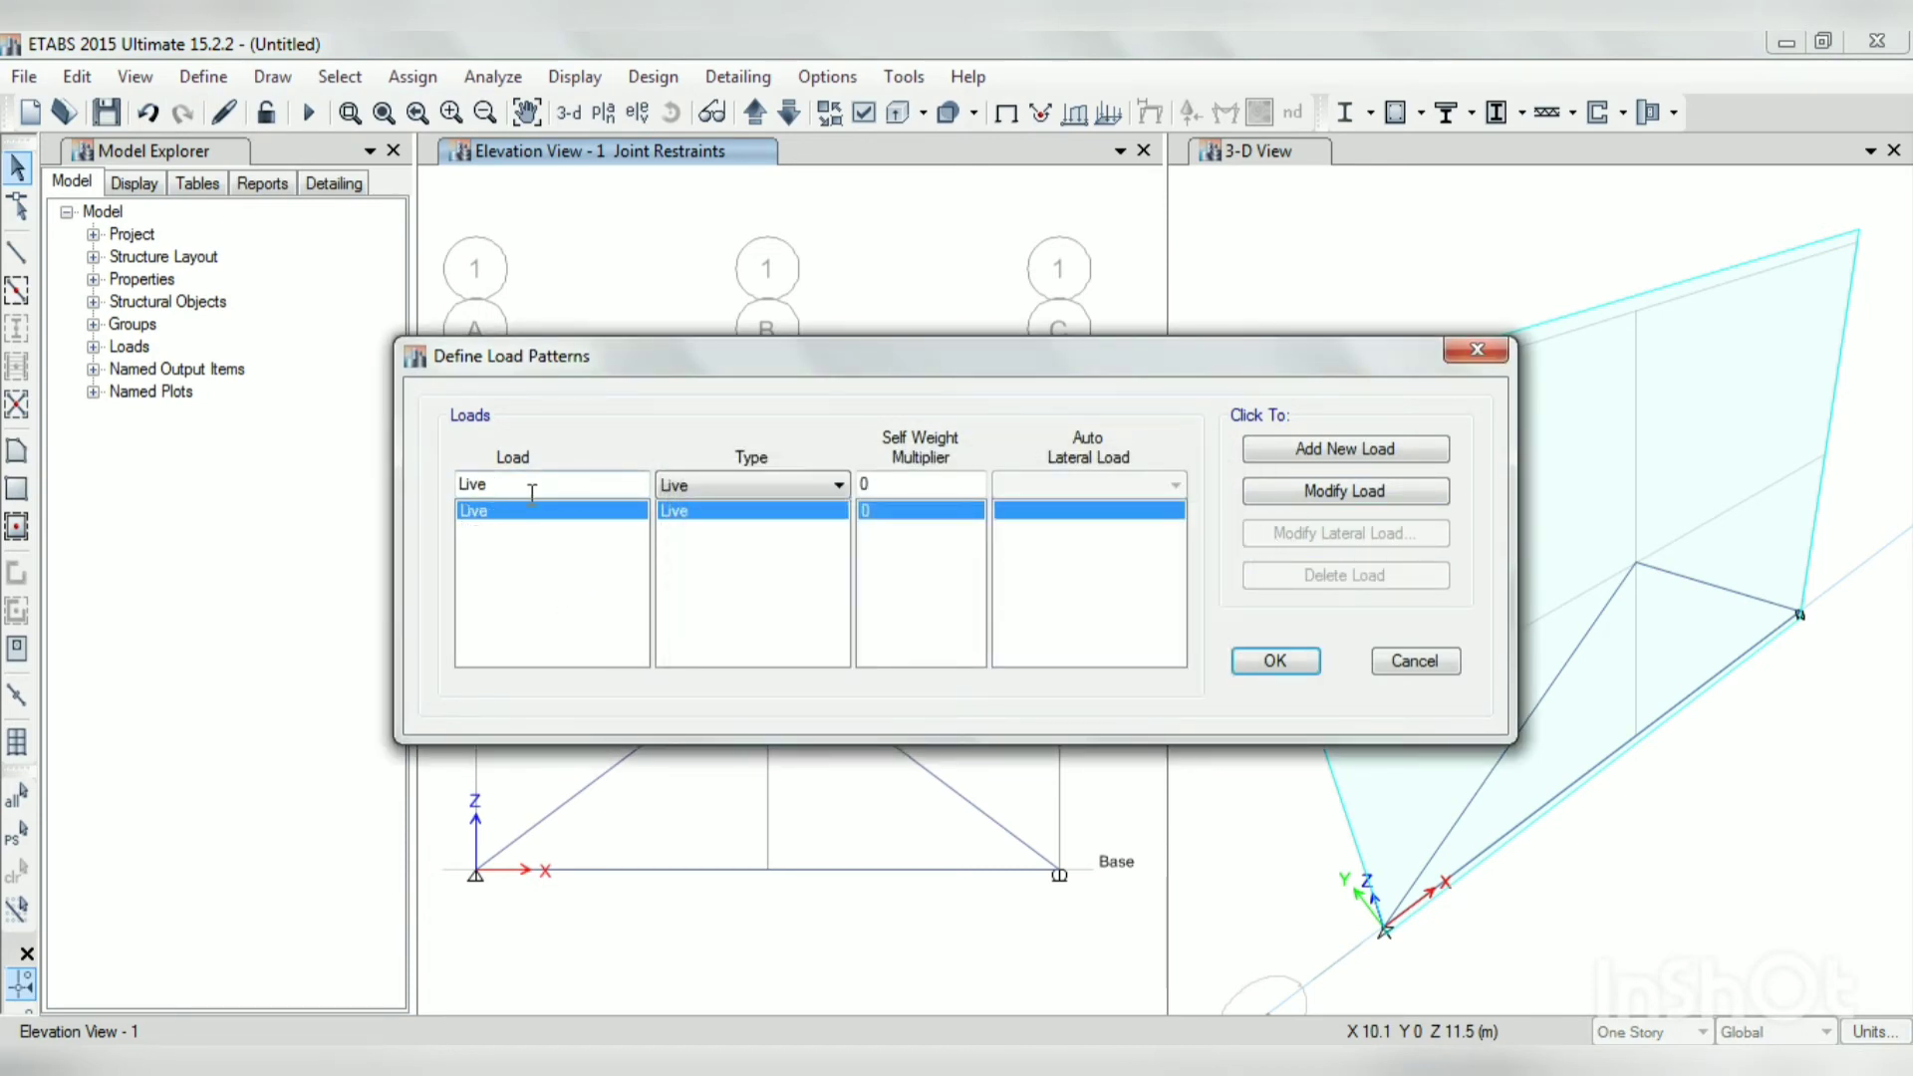
Step: Add a new load pattern named POINT LOAD with the type Super Dead
left_click_drag(528, 485, 453, 482)
type("POINT LOAD")
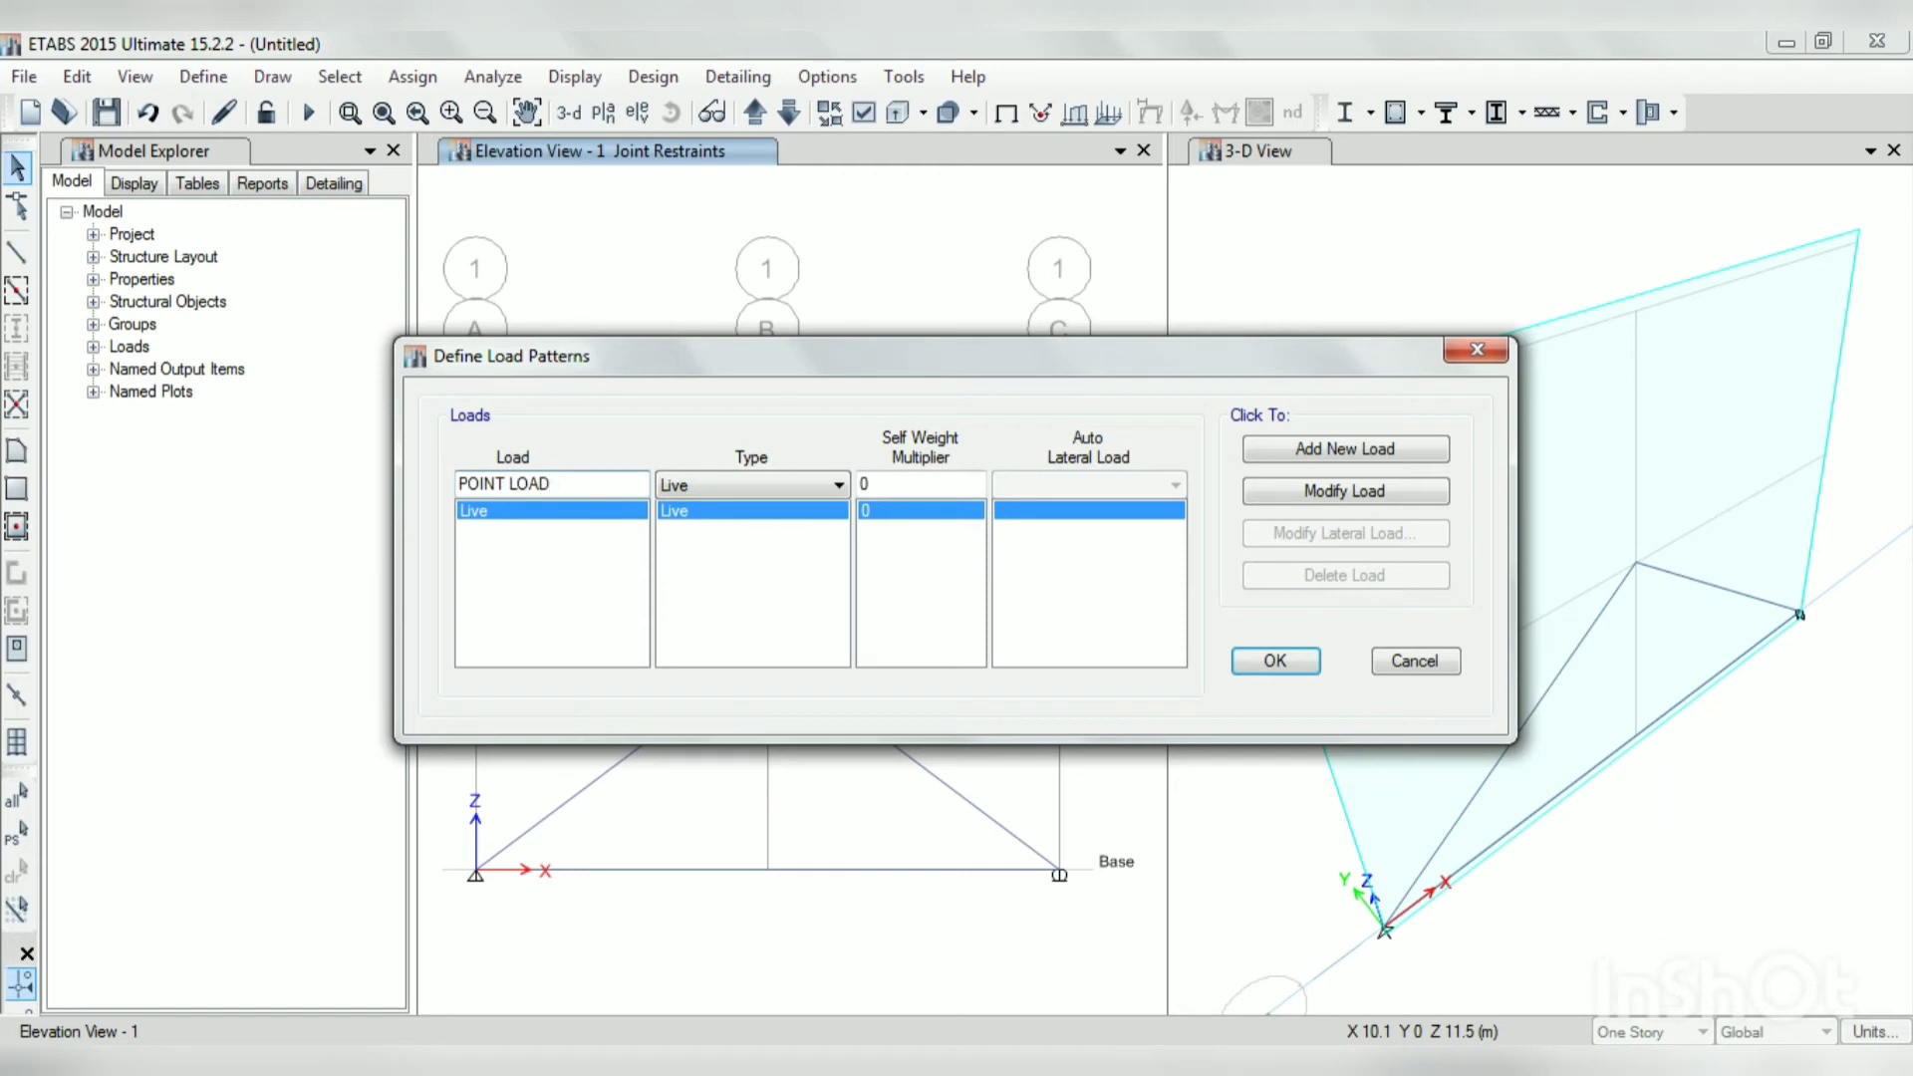
left_click(806, 486)
left_click(755, 542)
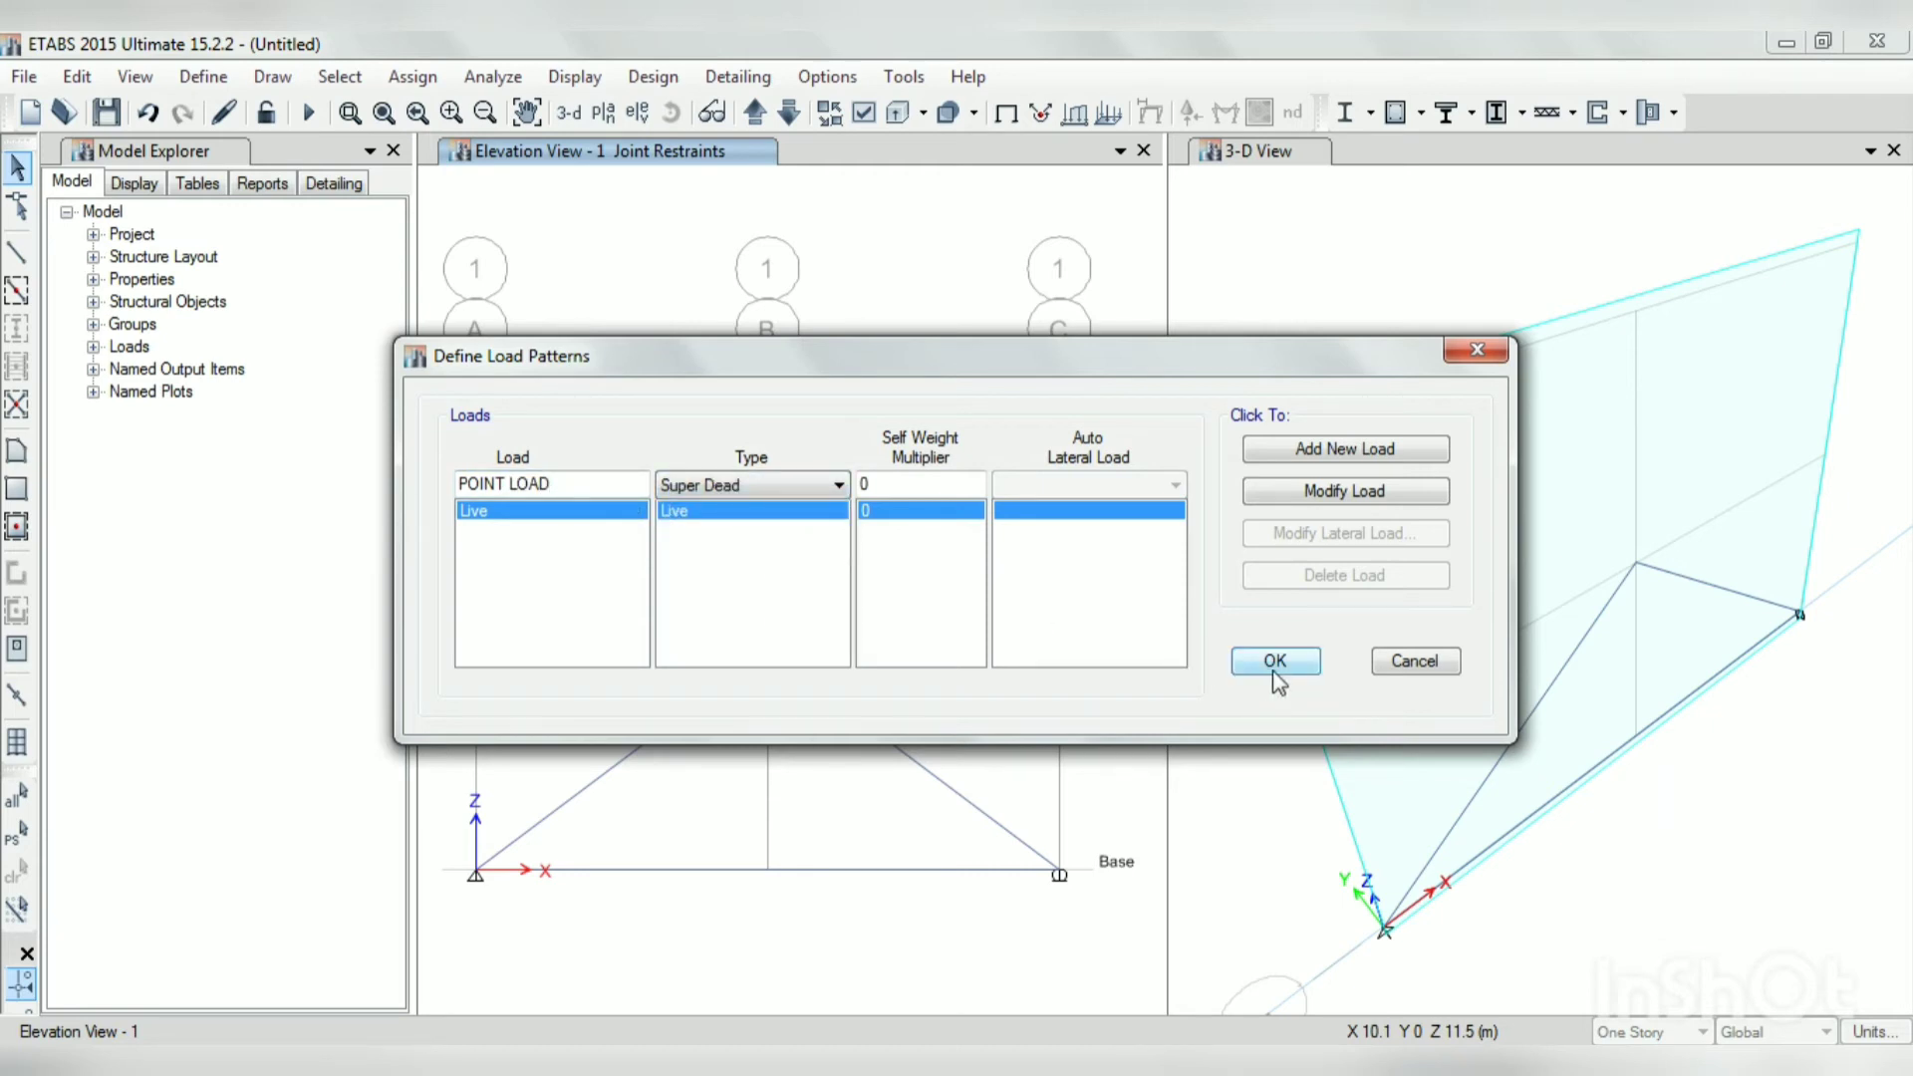
left_click(1350, 450)
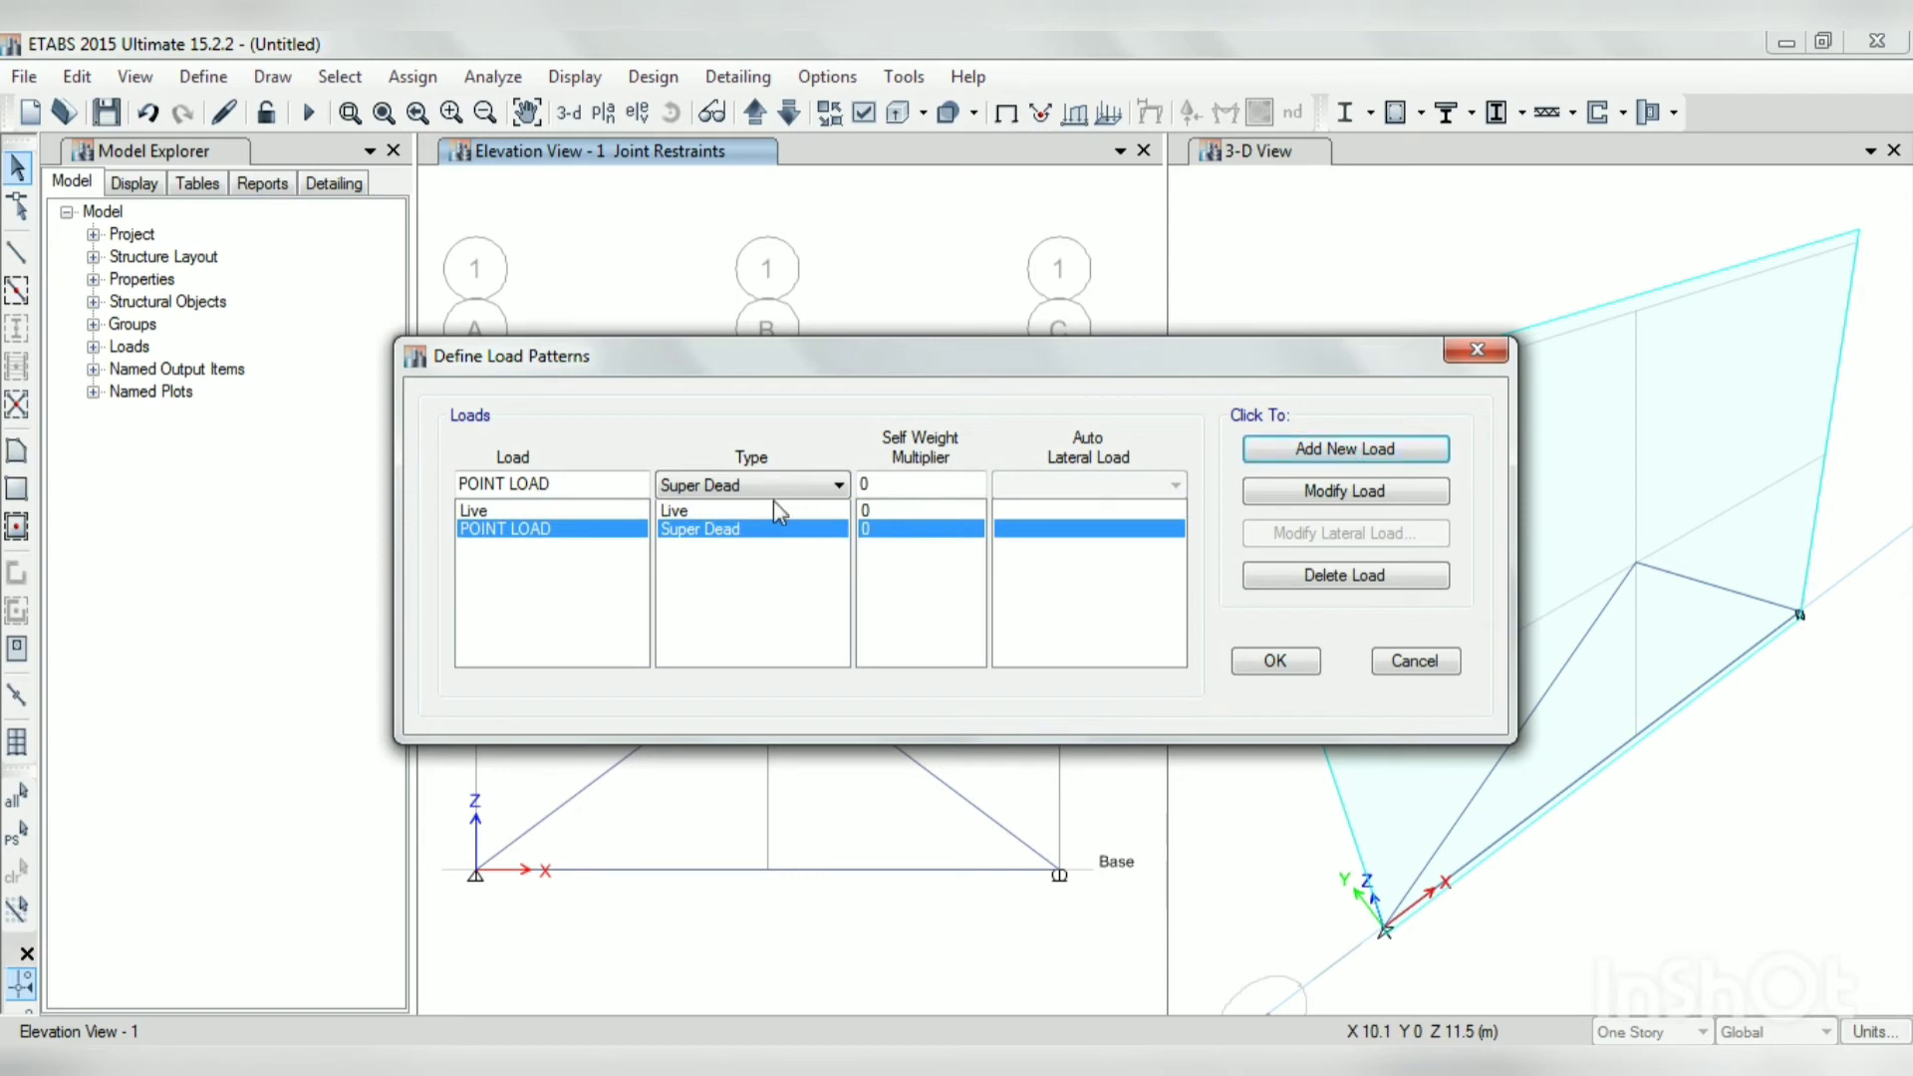
Step: Delete the Live load pattern and accept the load pattern definitions
left_click(554, 510)
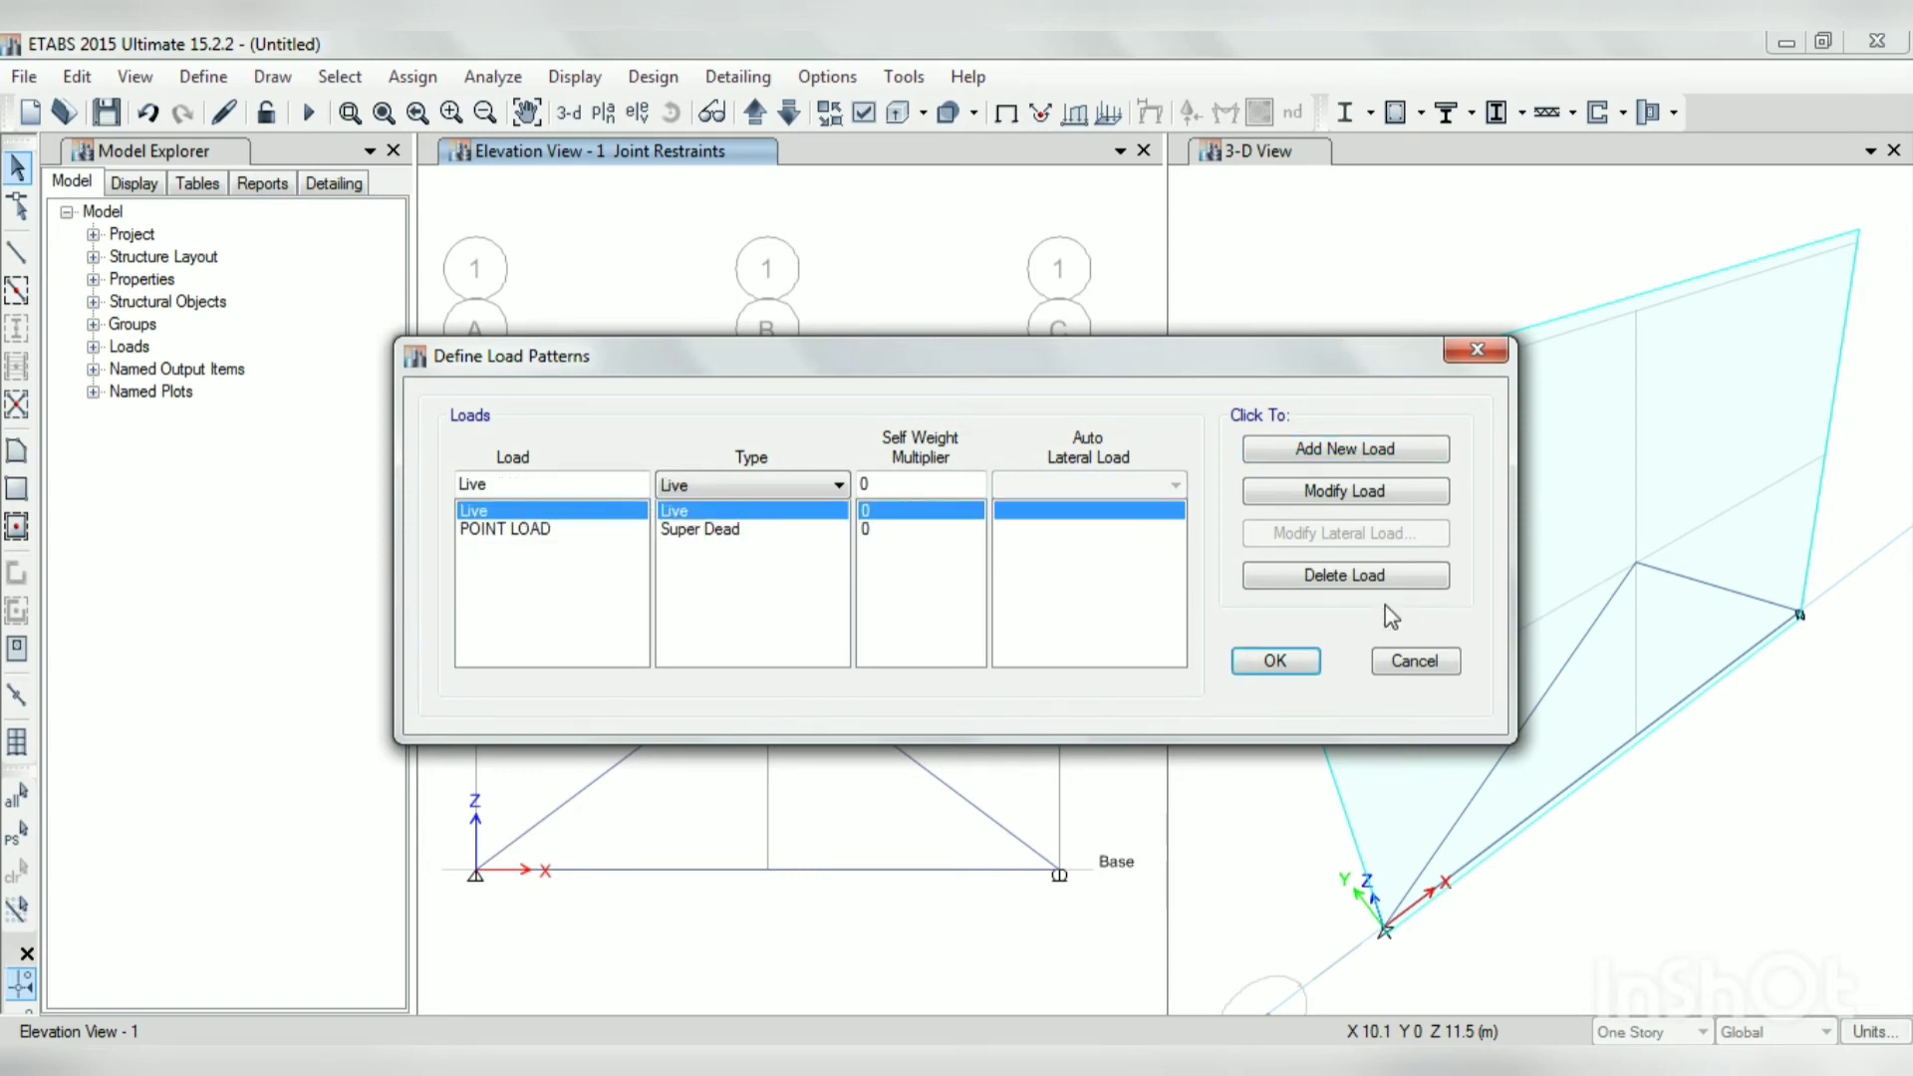
left_click(1365, 576)
left_click(1026, 650)
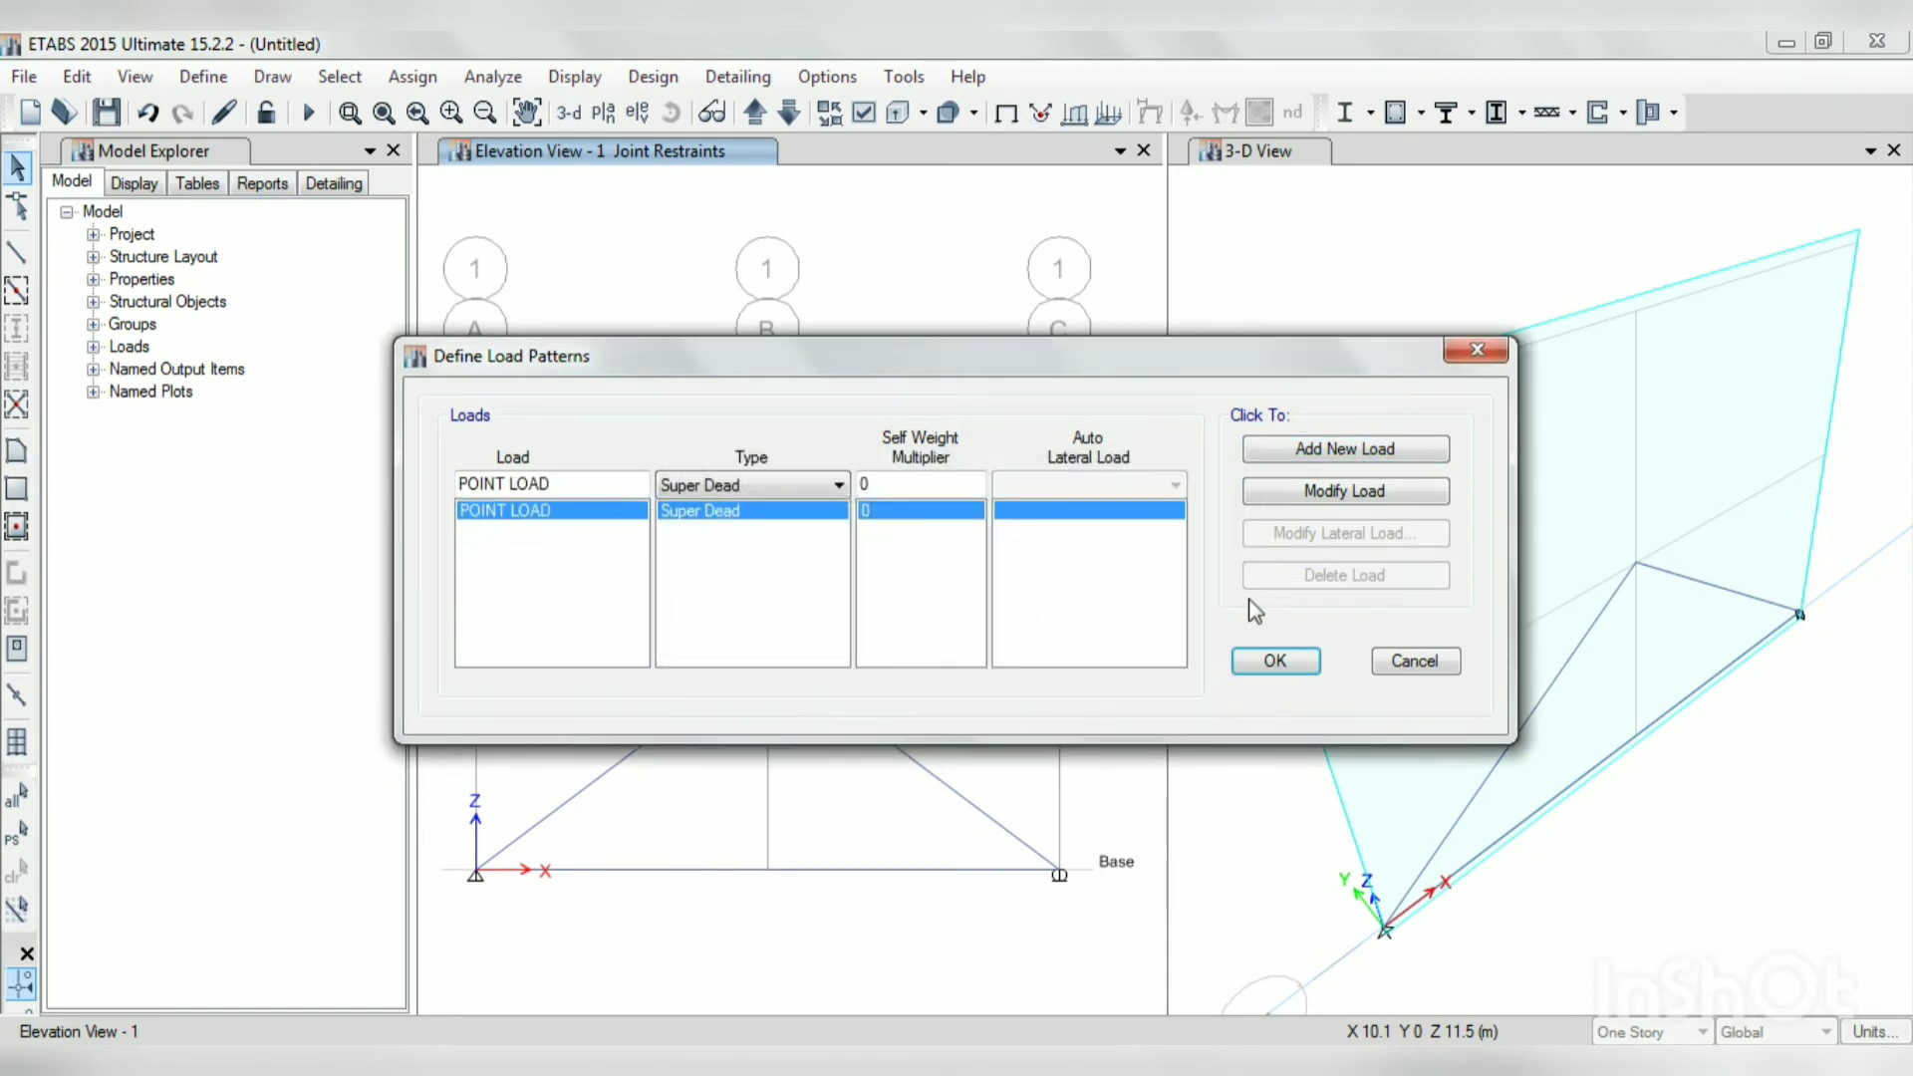
left_click(1275, 662)
Step: Assign a joint force of -9 kN in Global Z to the apex joint at grid B, under the POINT LOAD pattern
left_click(798, 662)
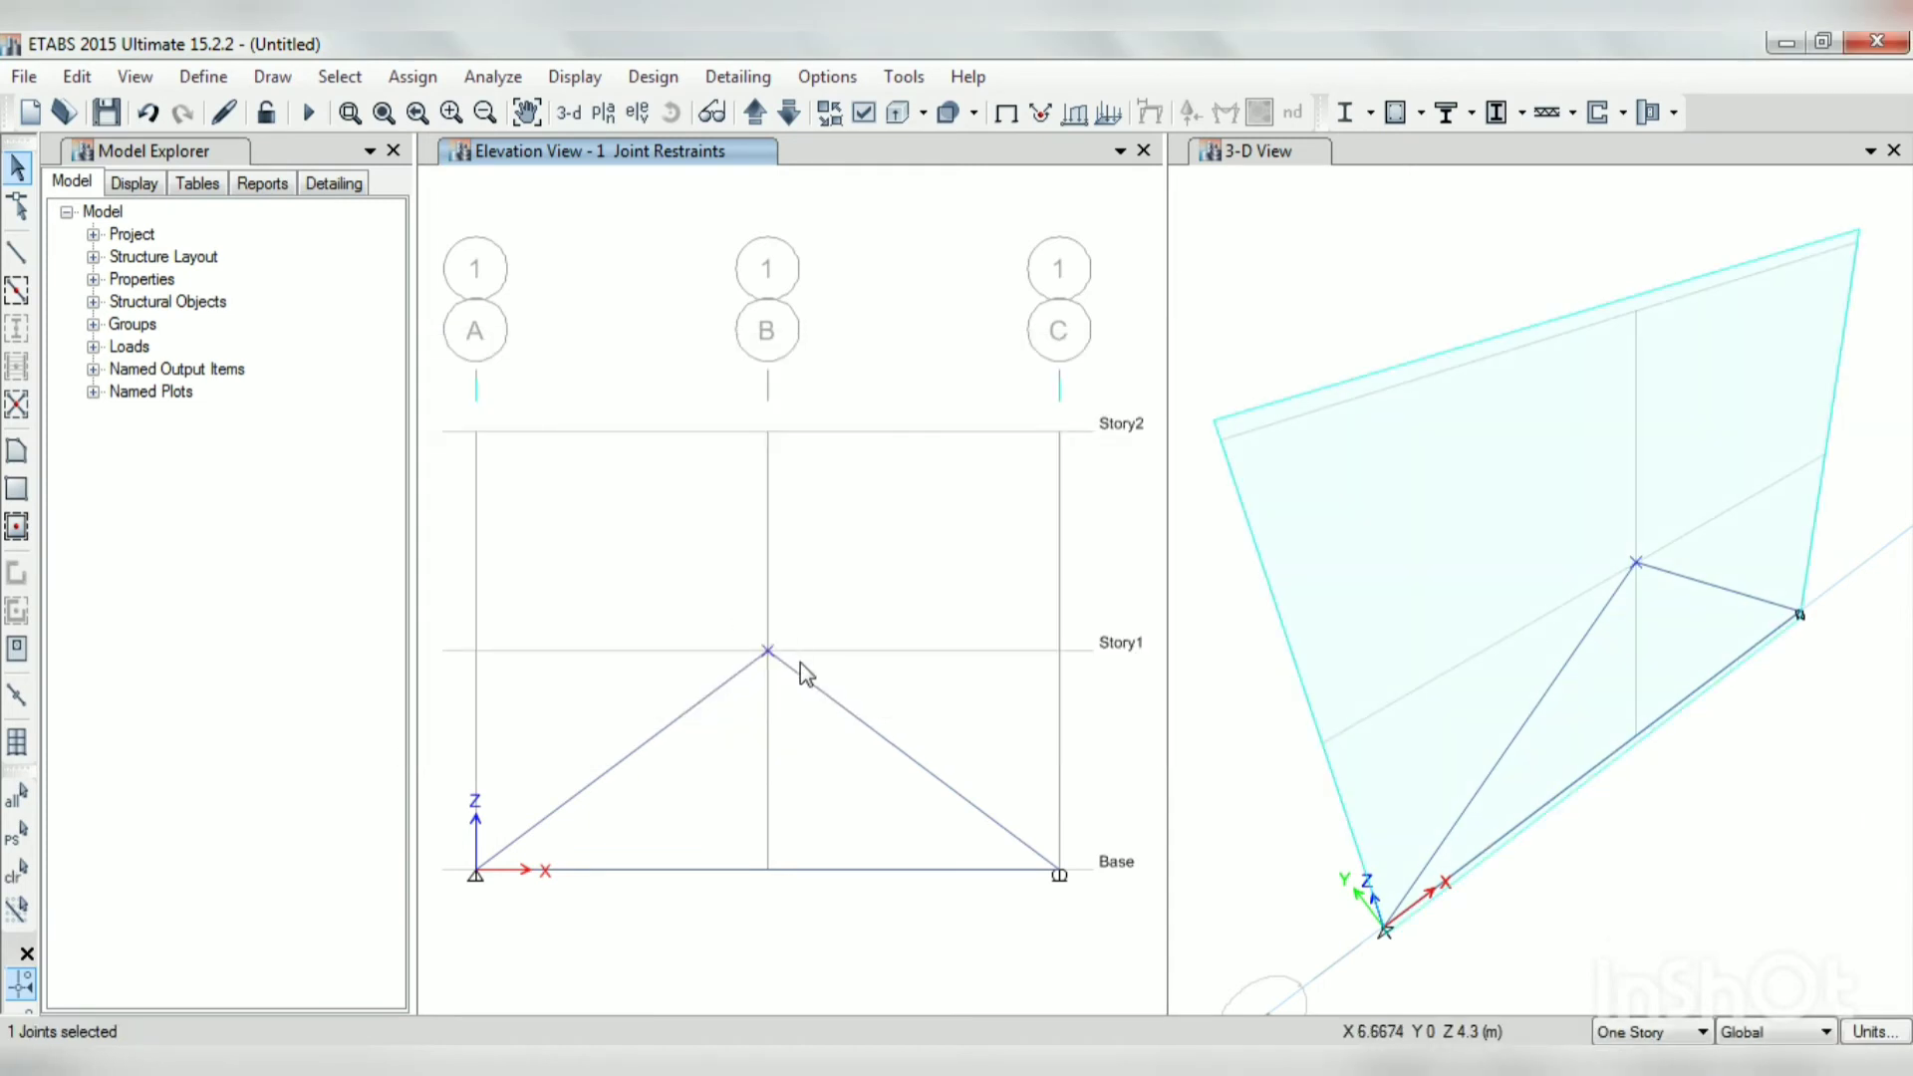
left_click(412, 76)
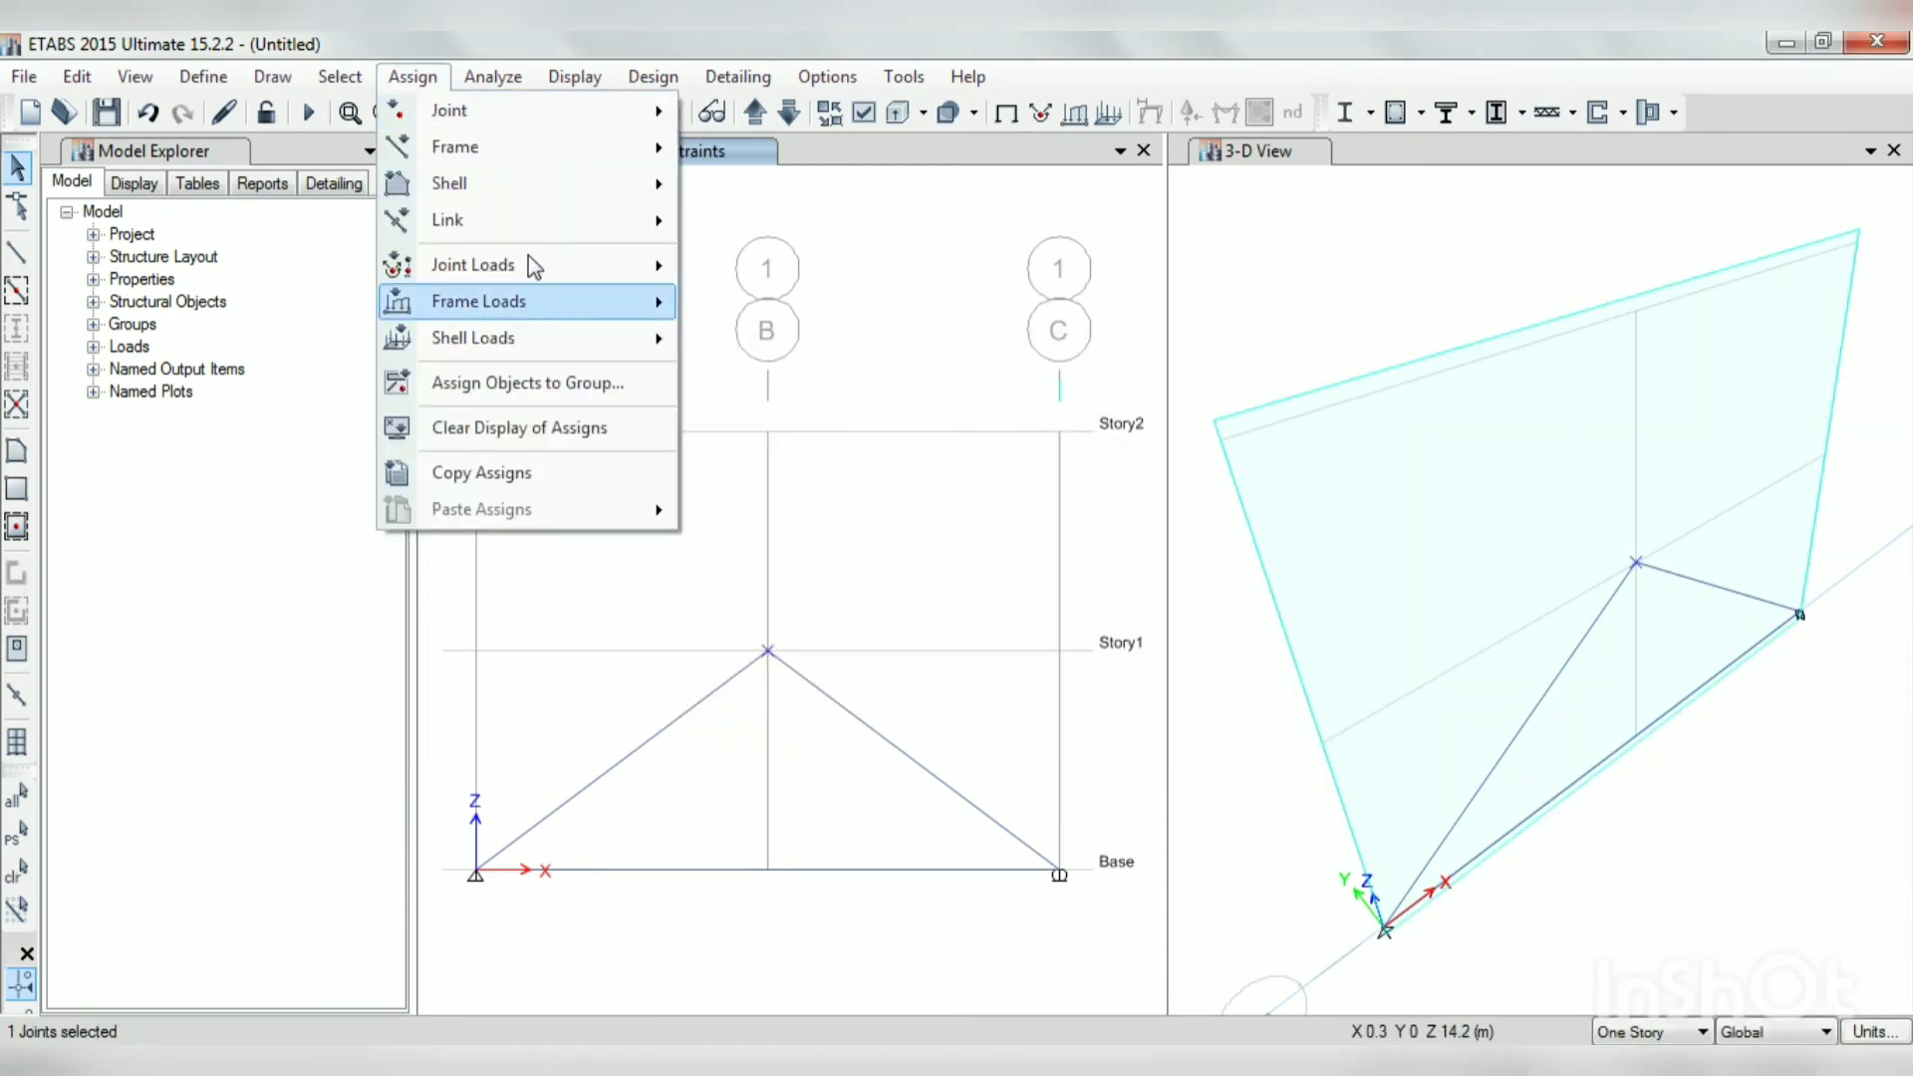
mouse_move(528, 261)
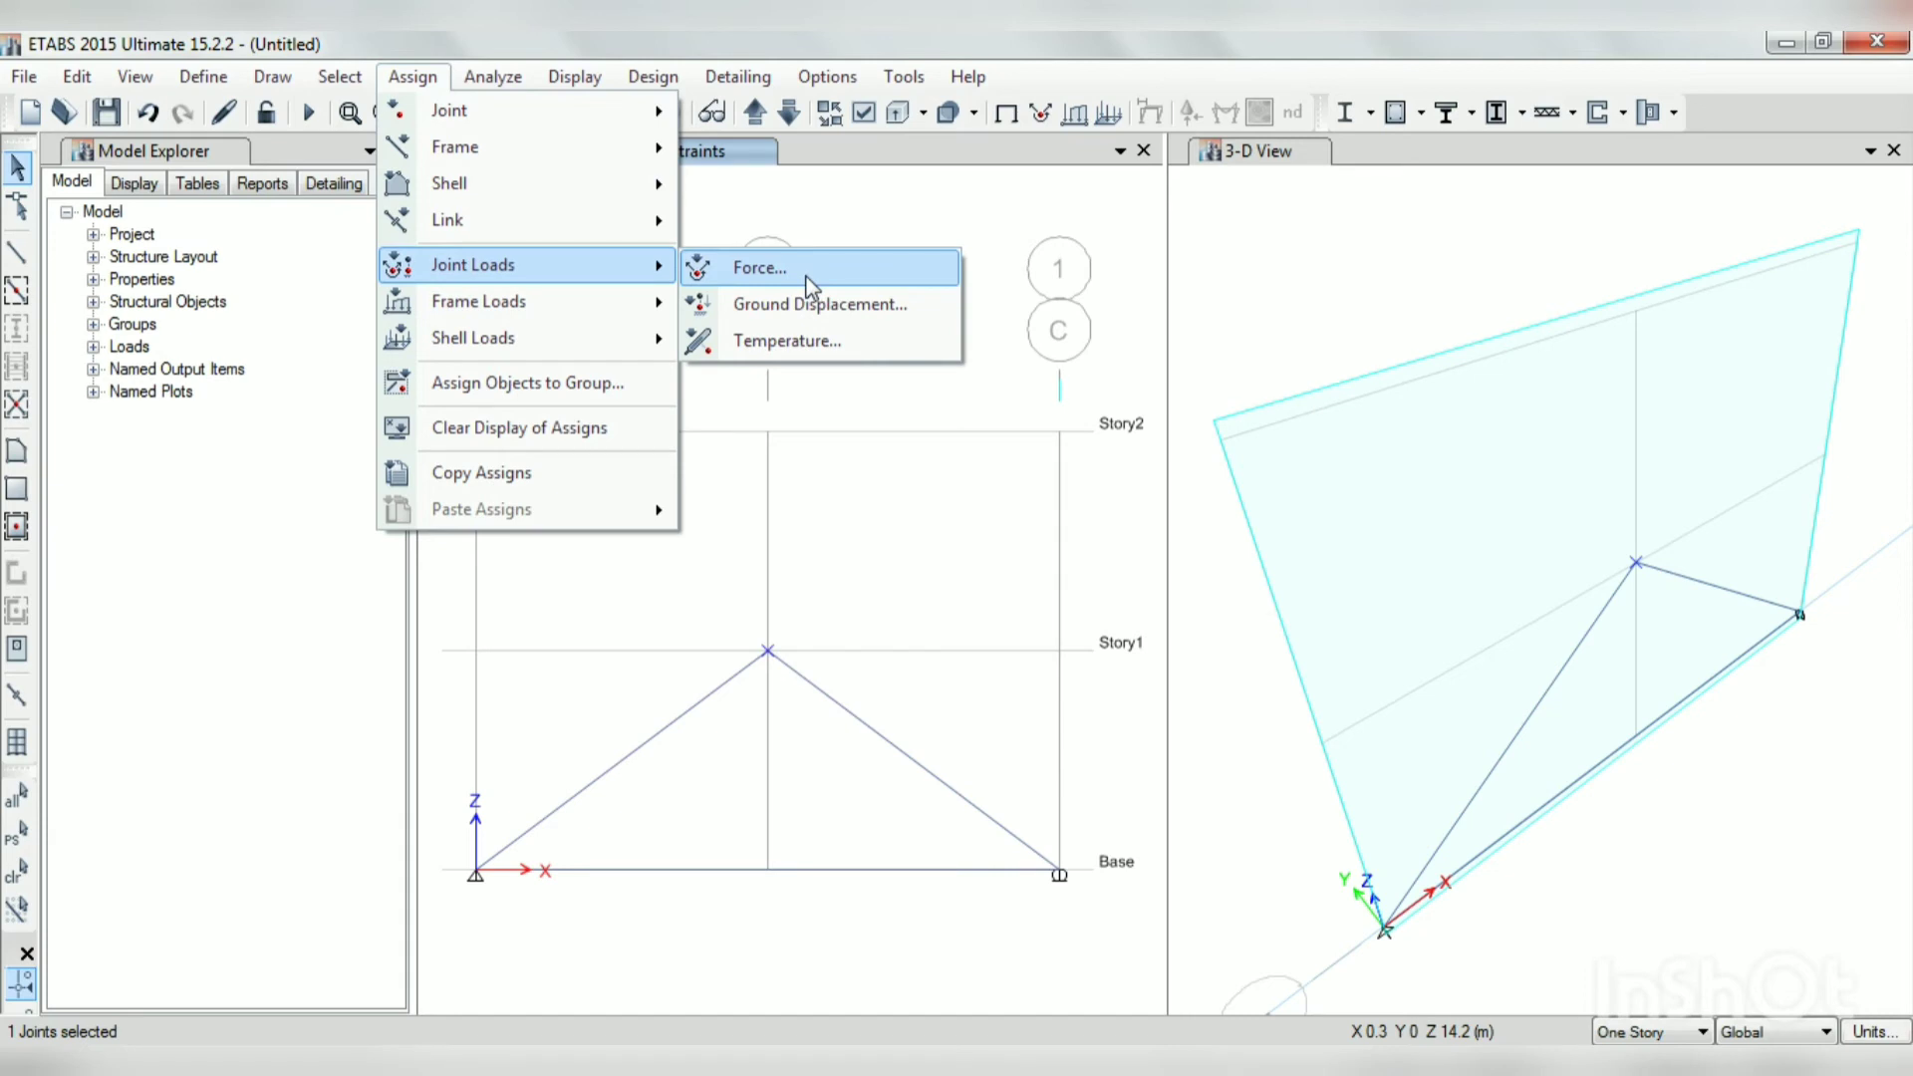
left_click(810, 279)
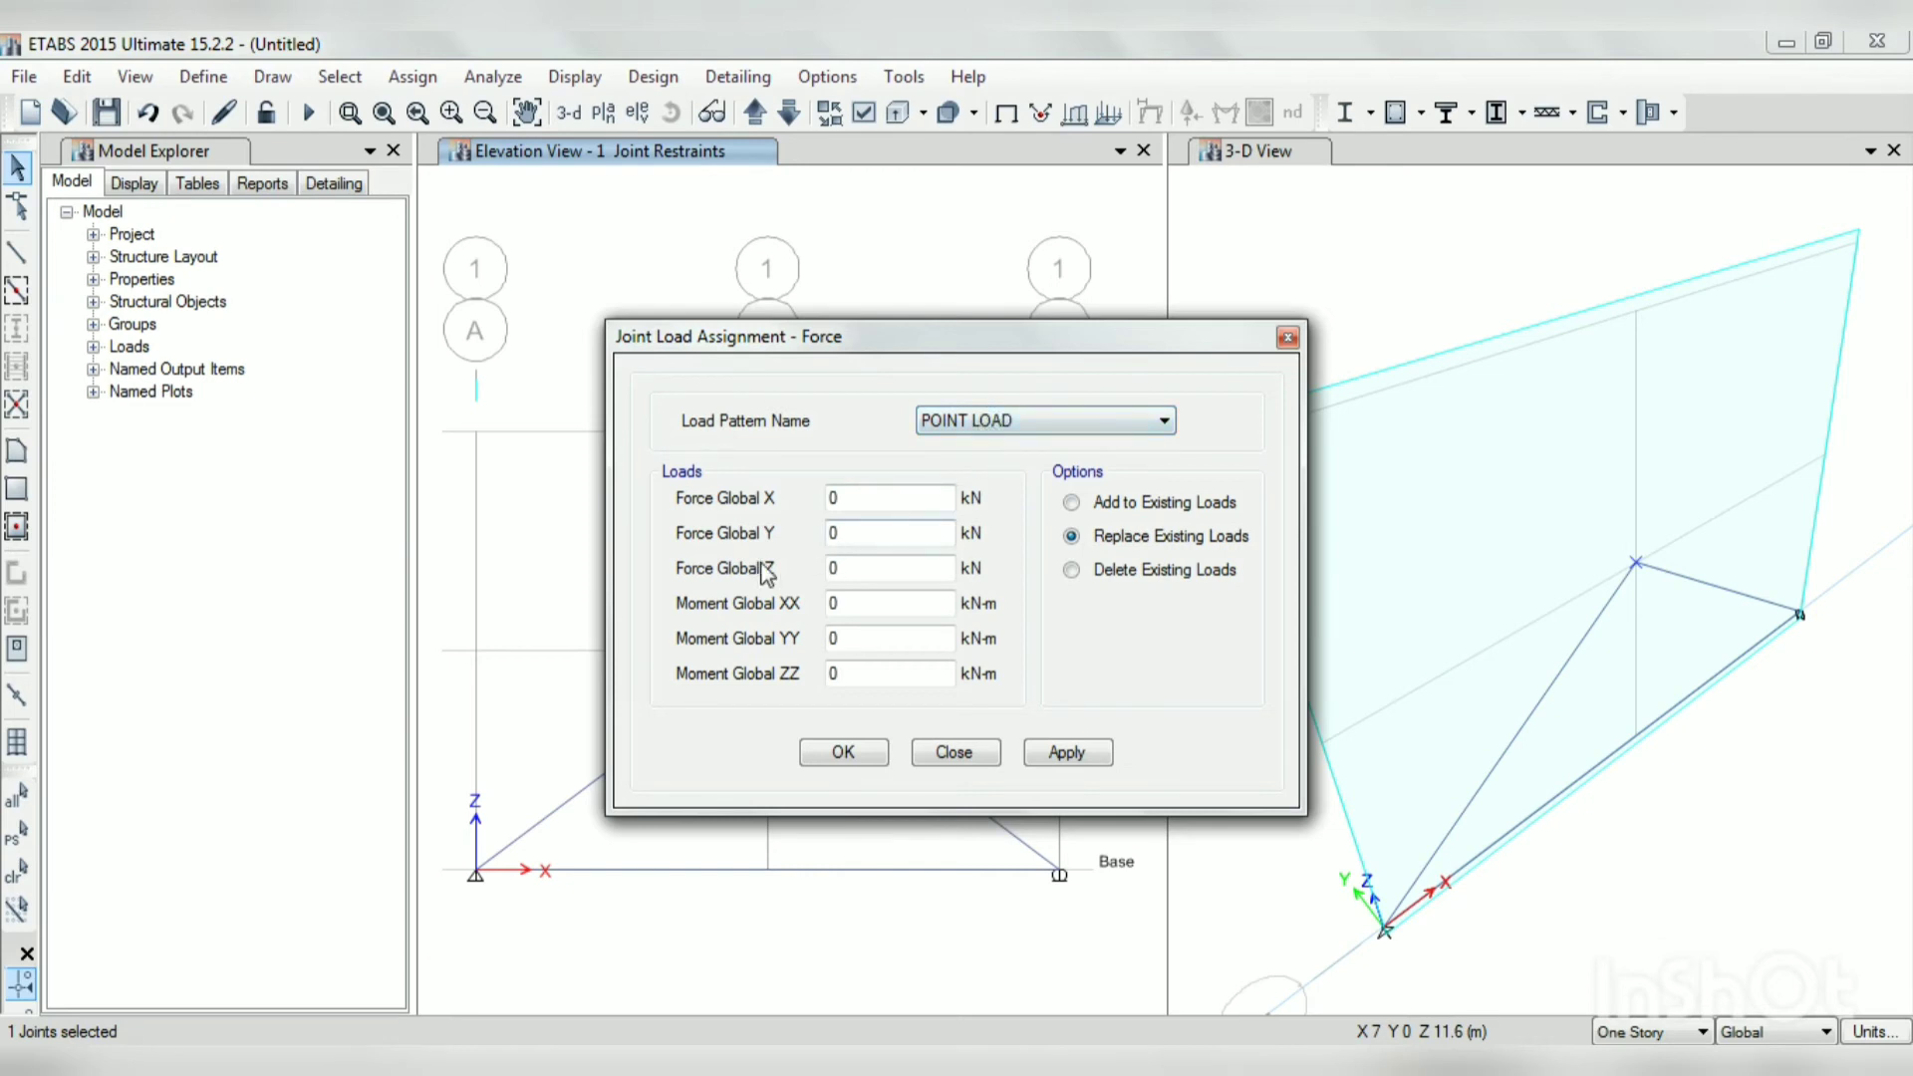
left_click_drag(842, 569, 811, 576)
left_click(1066, 760)
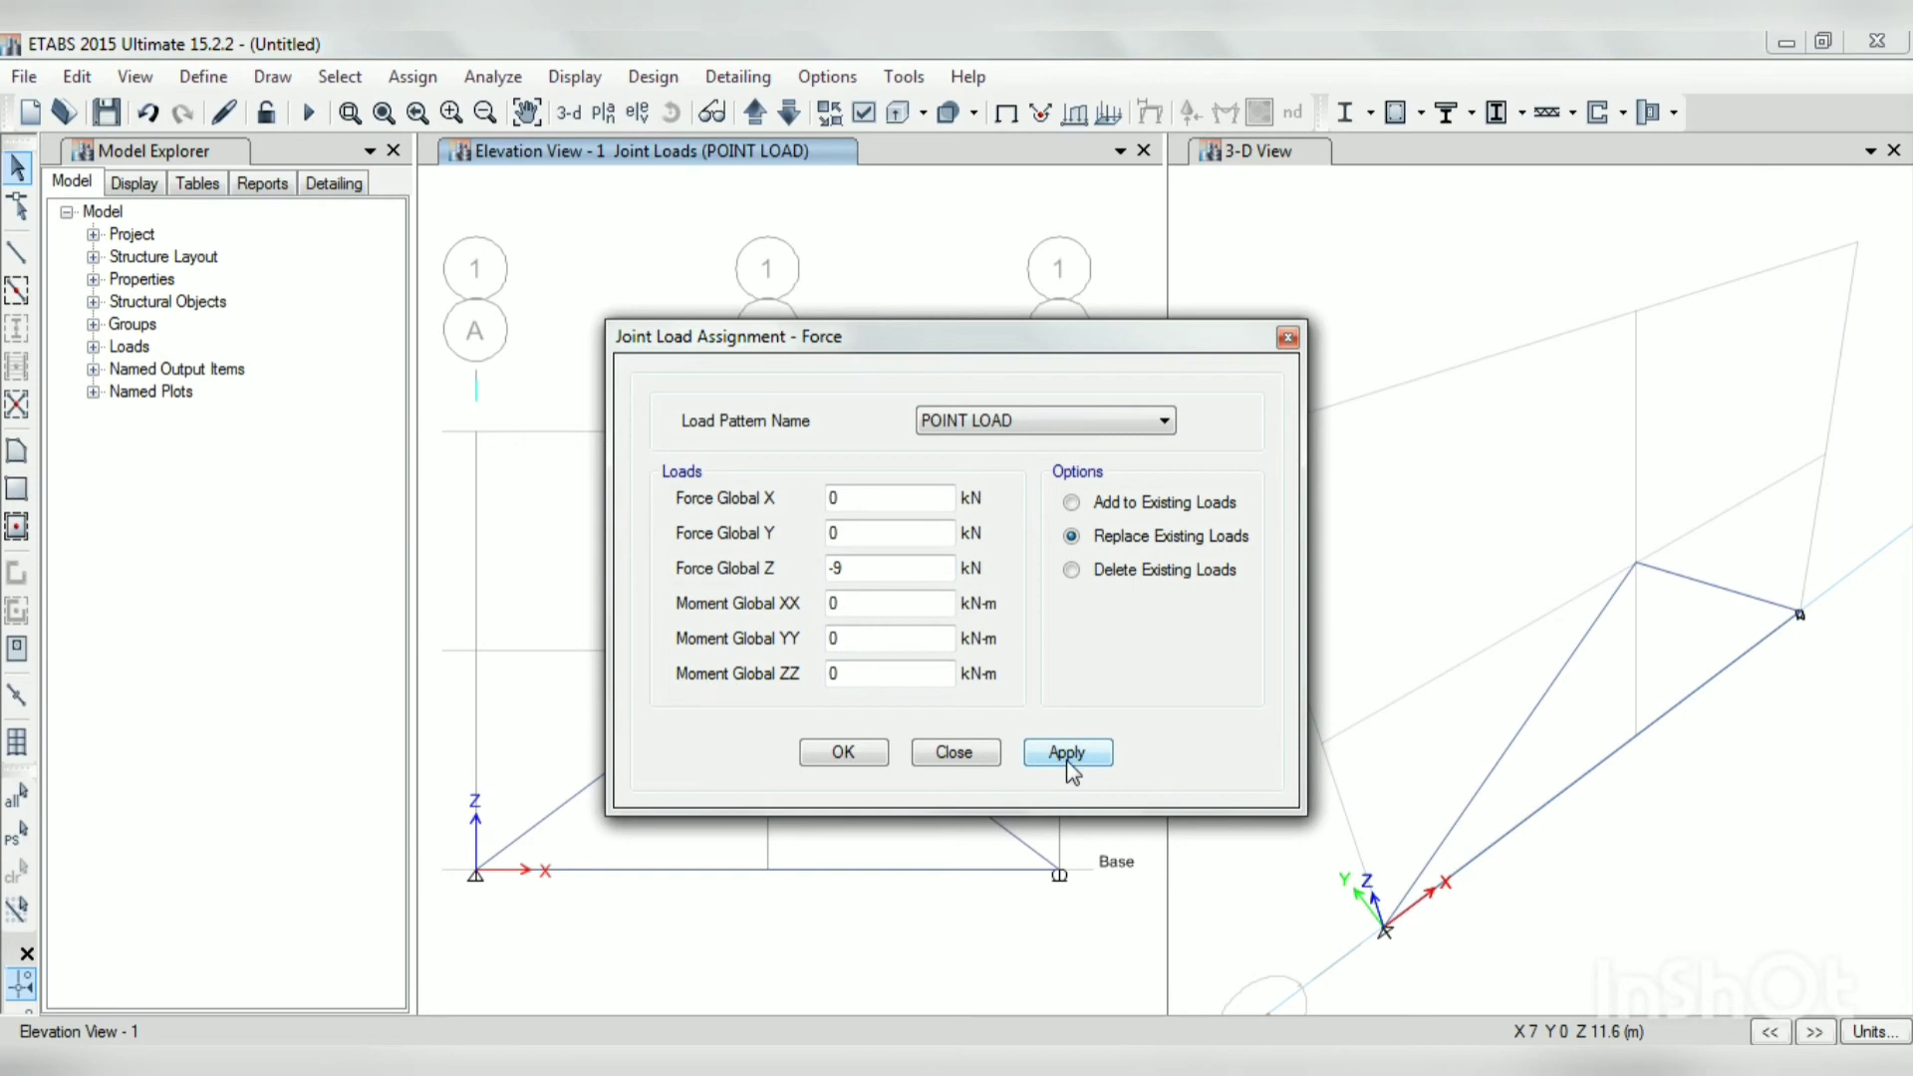
left_click(844, 753)
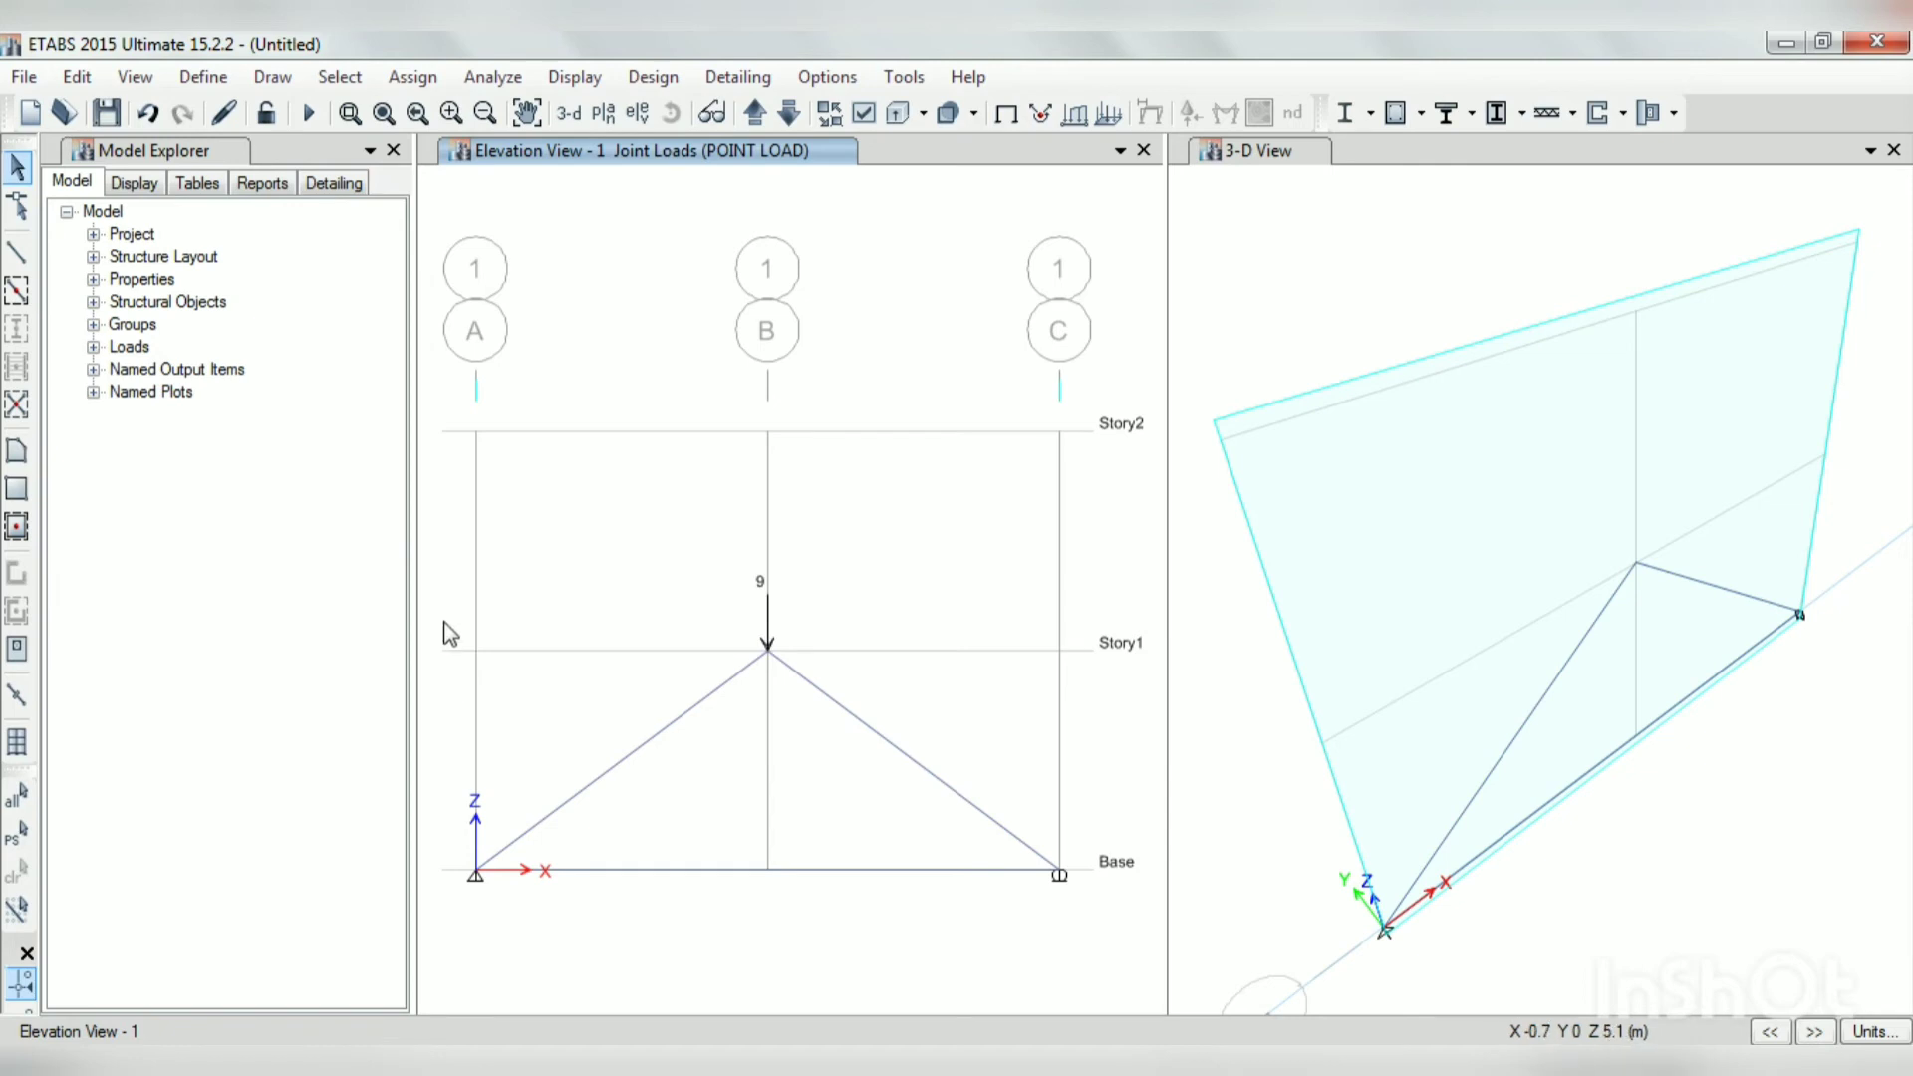
Step: Release Moment 22 (Minor) and Moment 33 (Major) at both the start and end of all three truss members
left_click_drag(448, 632, 1092, 907)
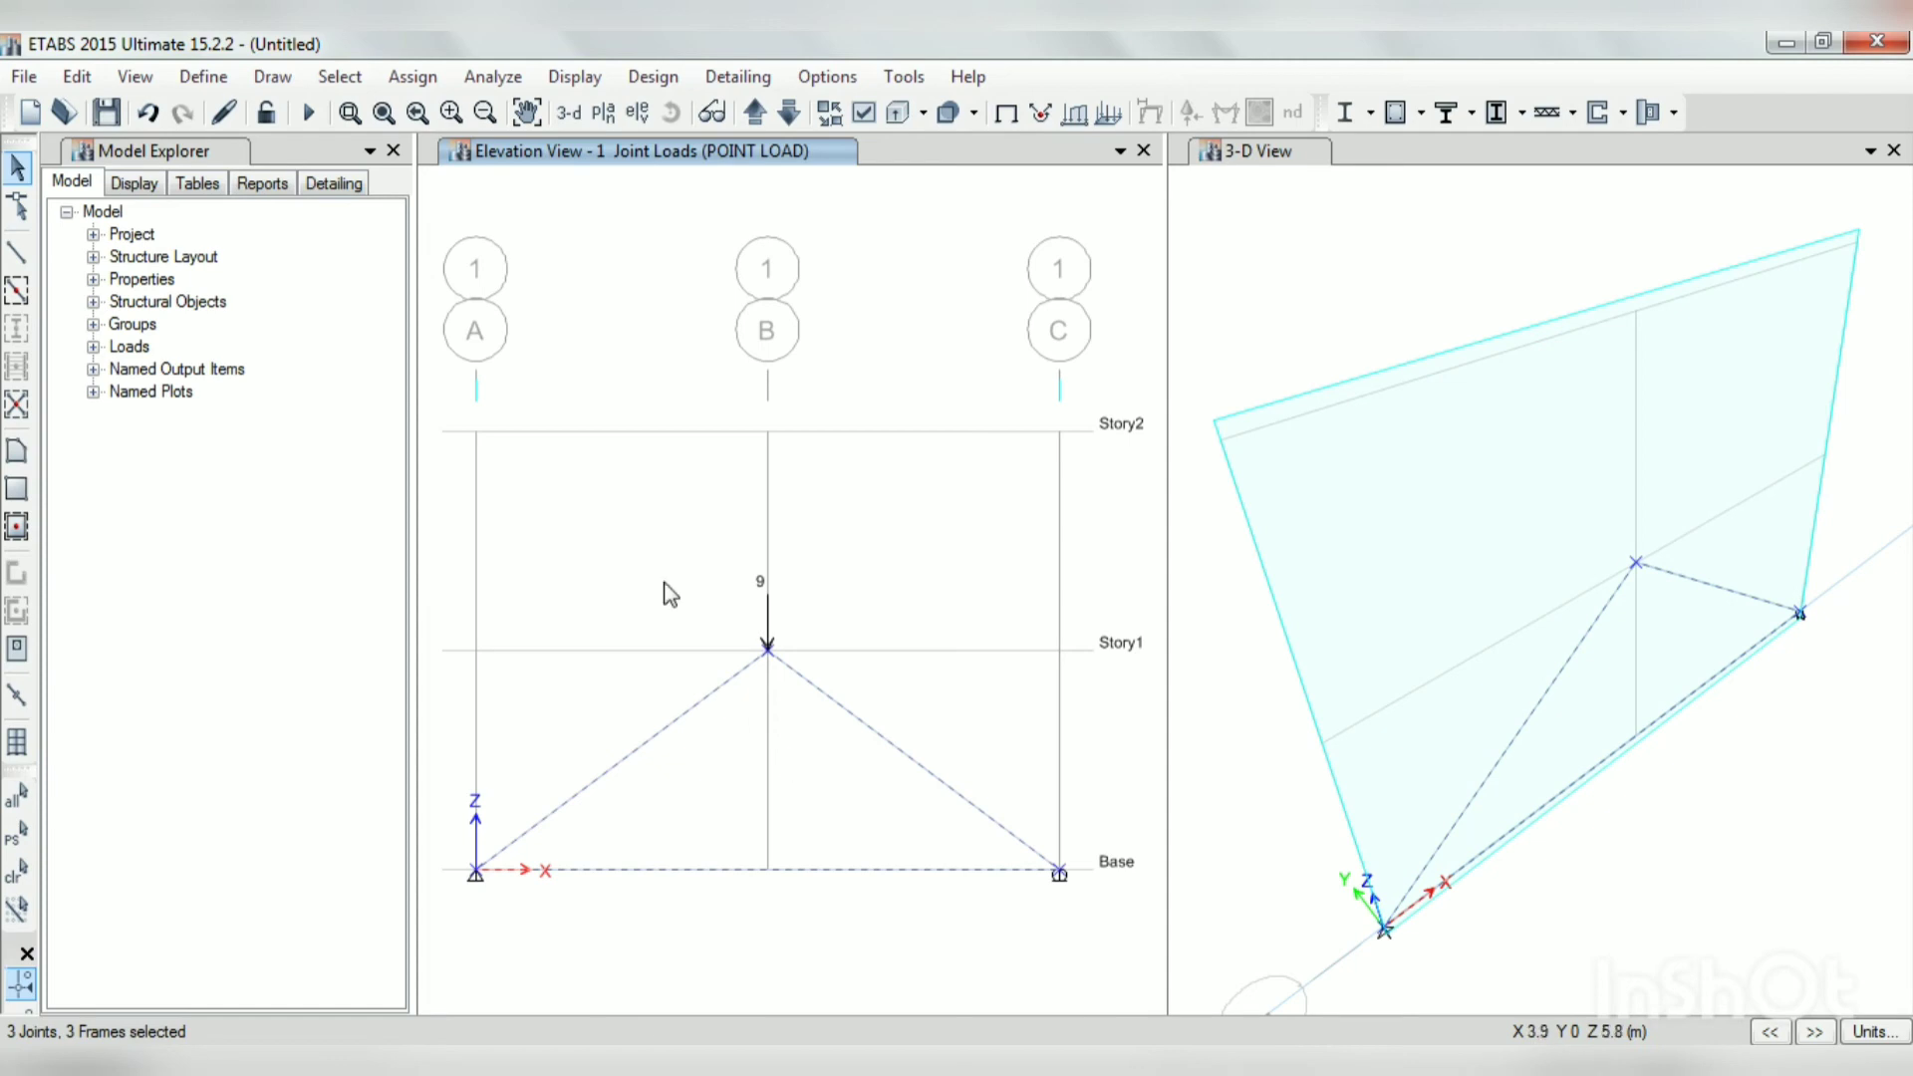
left_click(389, 84)
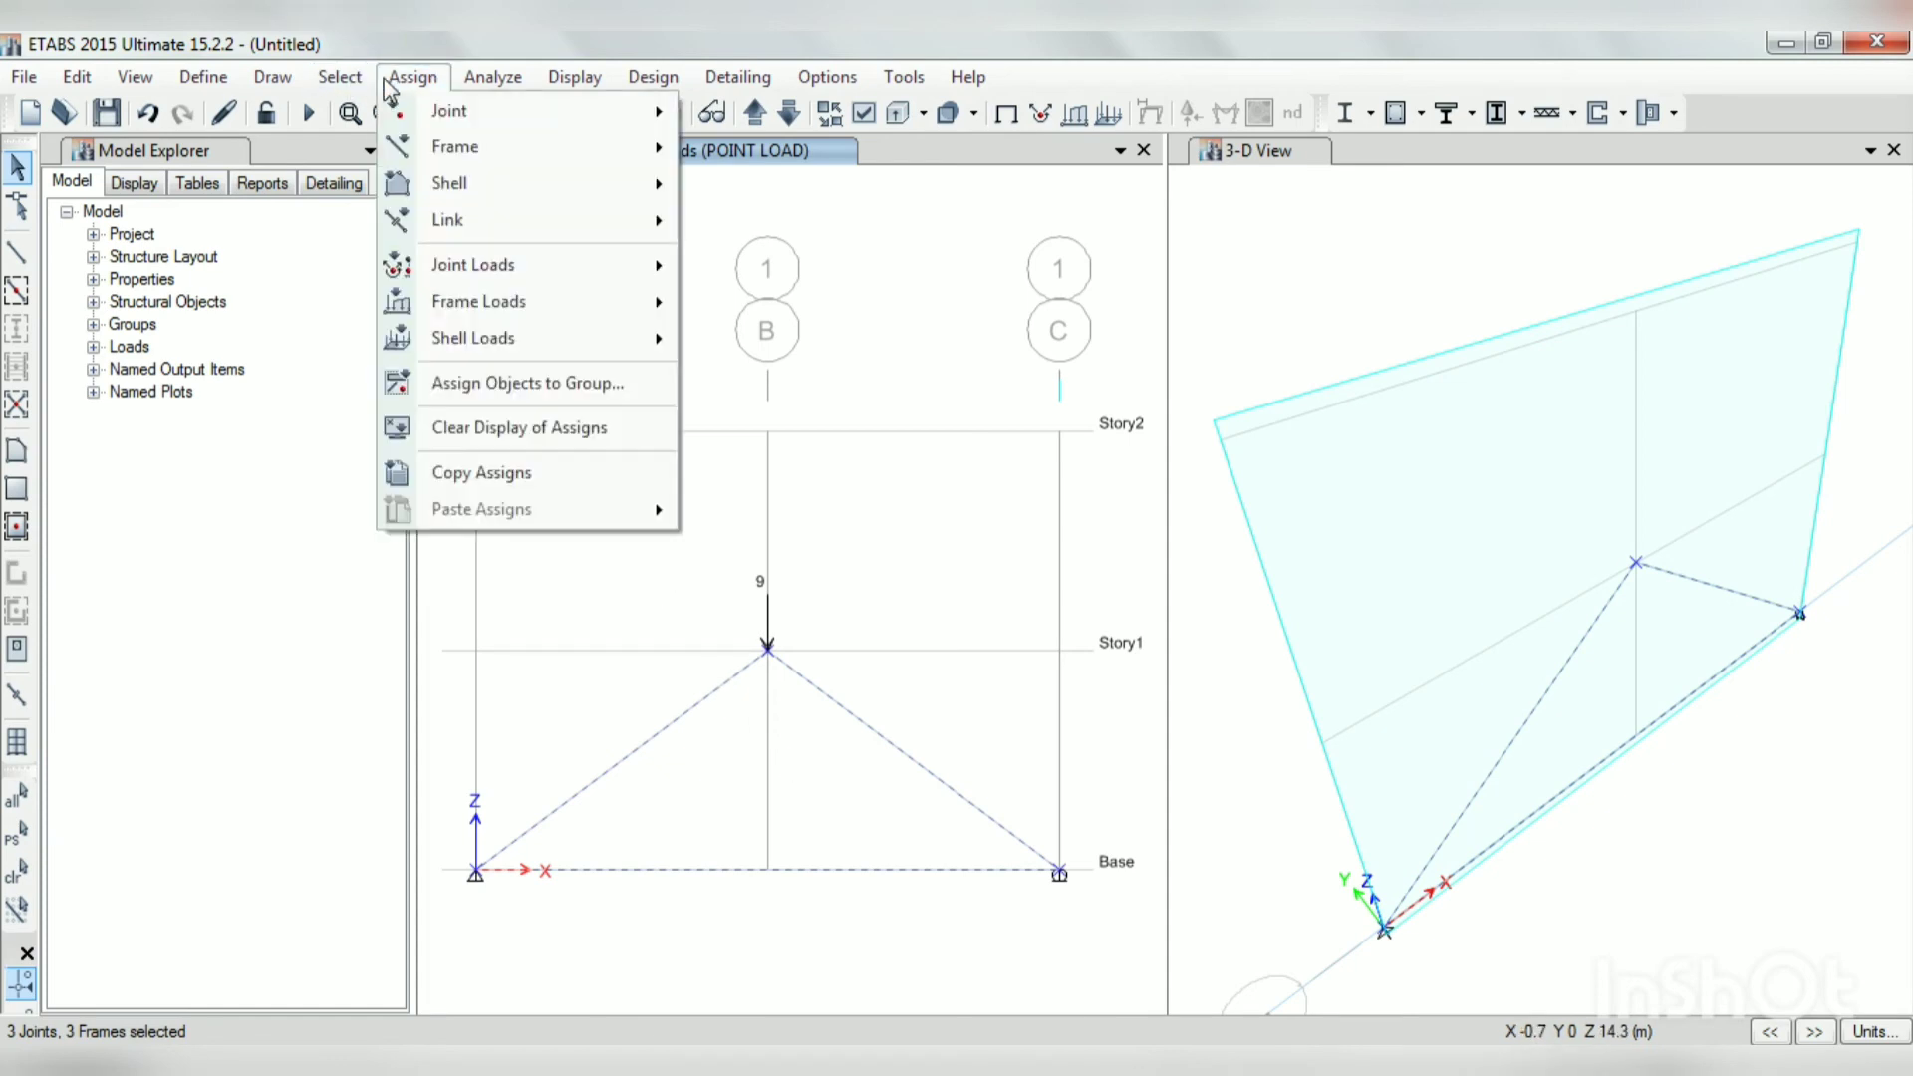
mouse_move(476, 153)
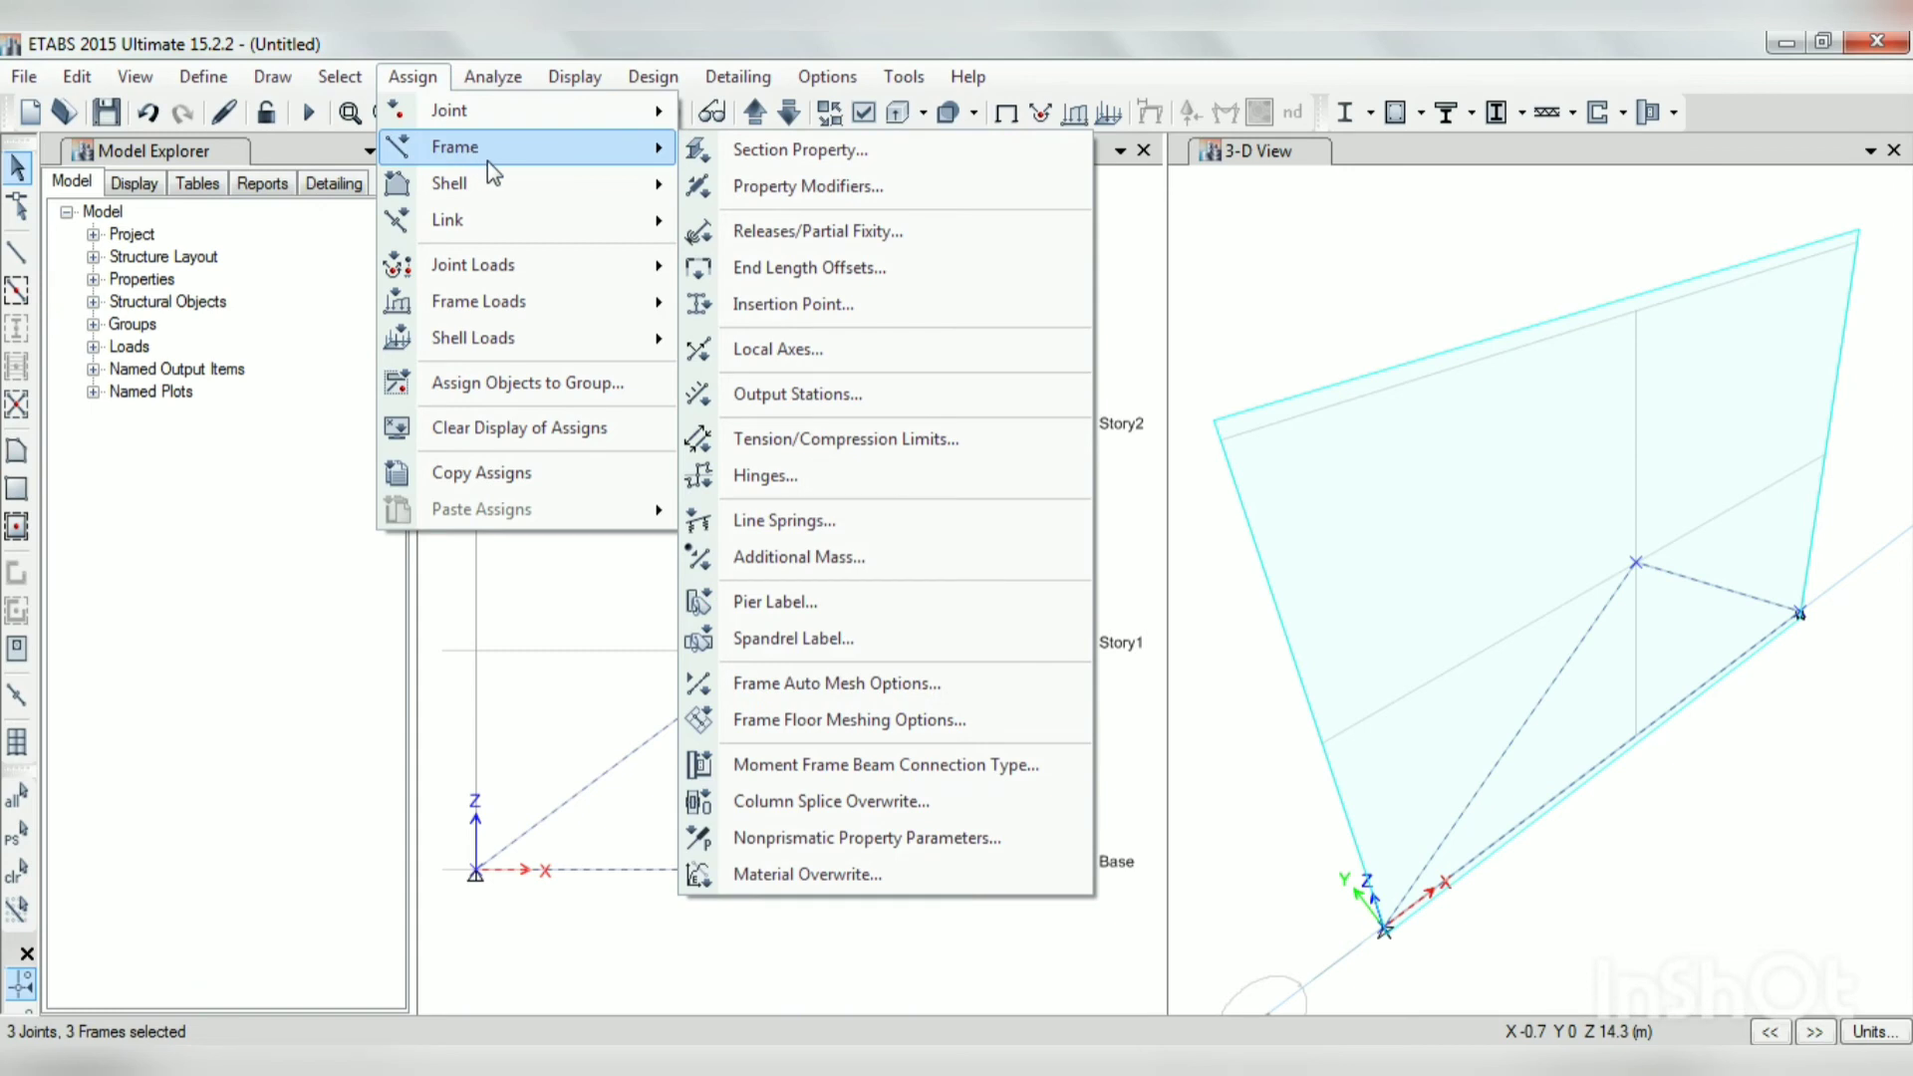
left_click(828, 232)
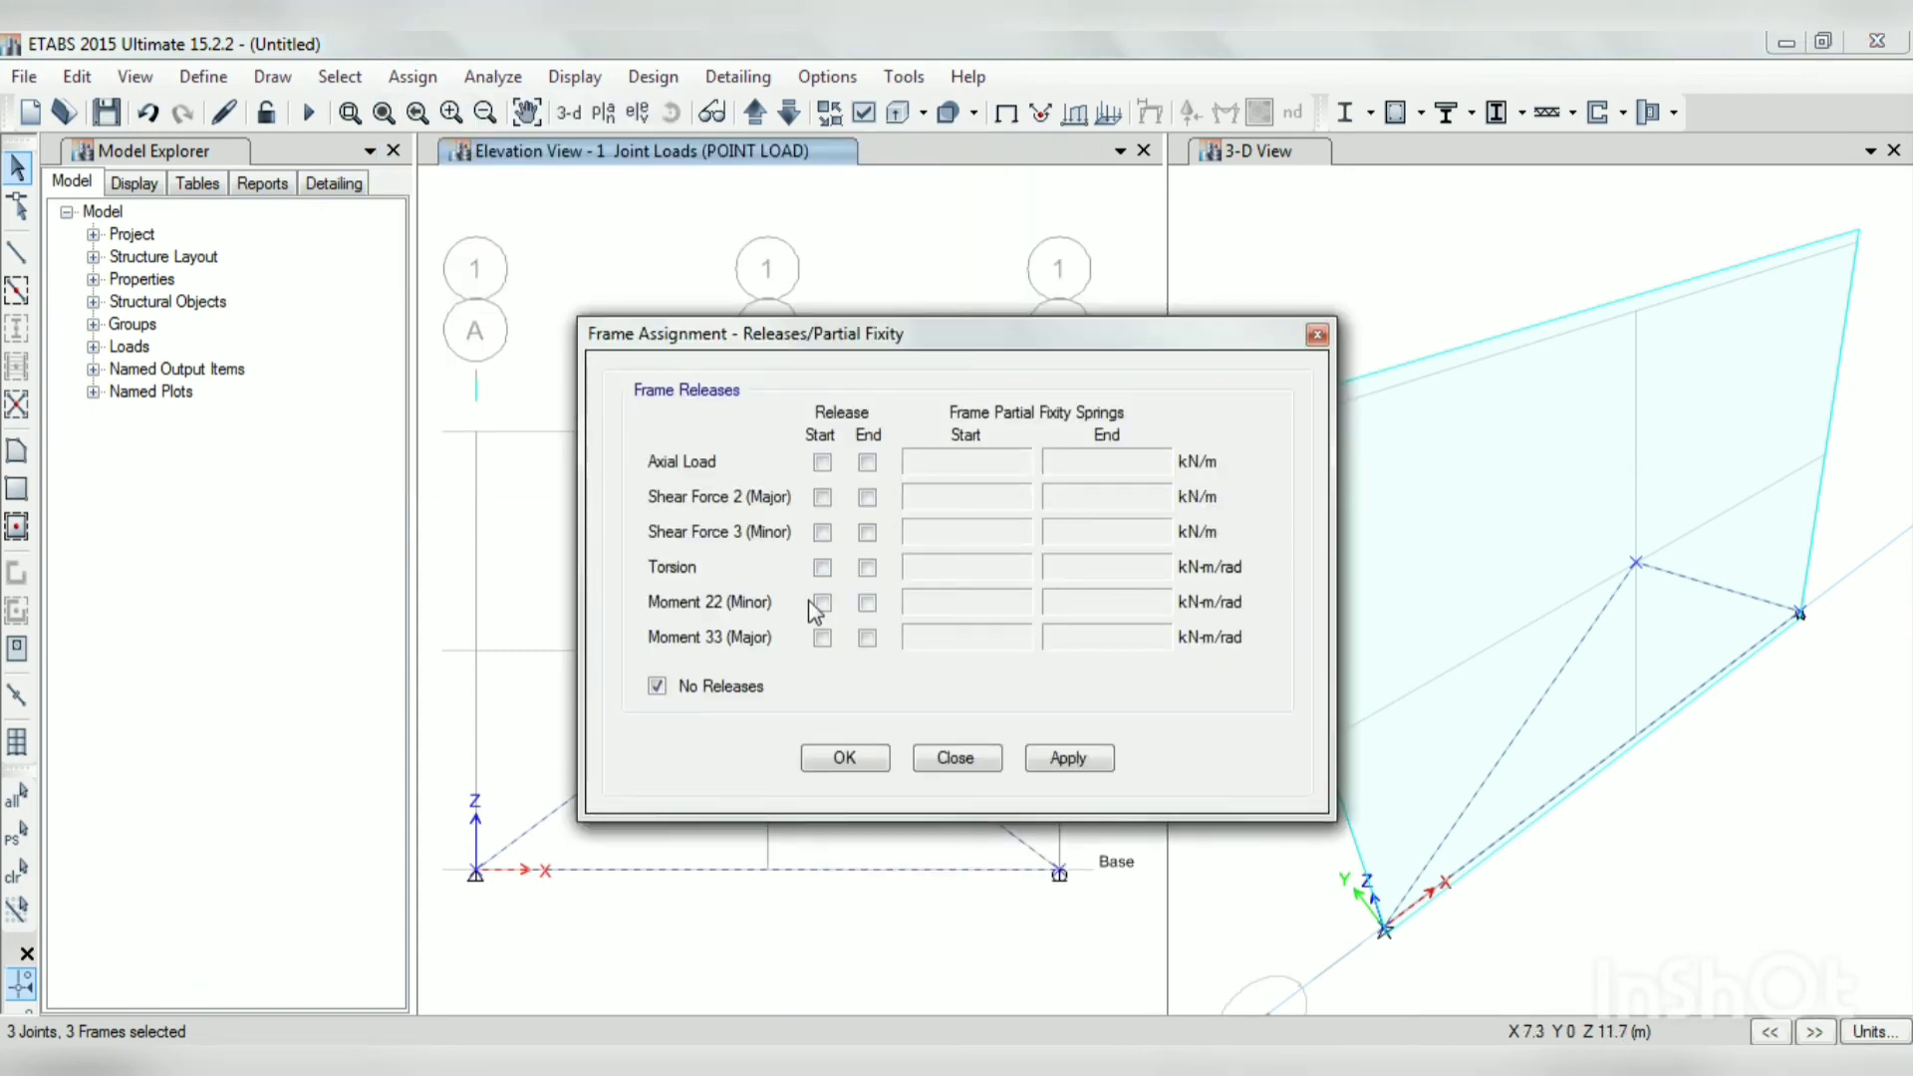
left_click(821, 601)
left_click(867, 601)
left_click(822, 636)
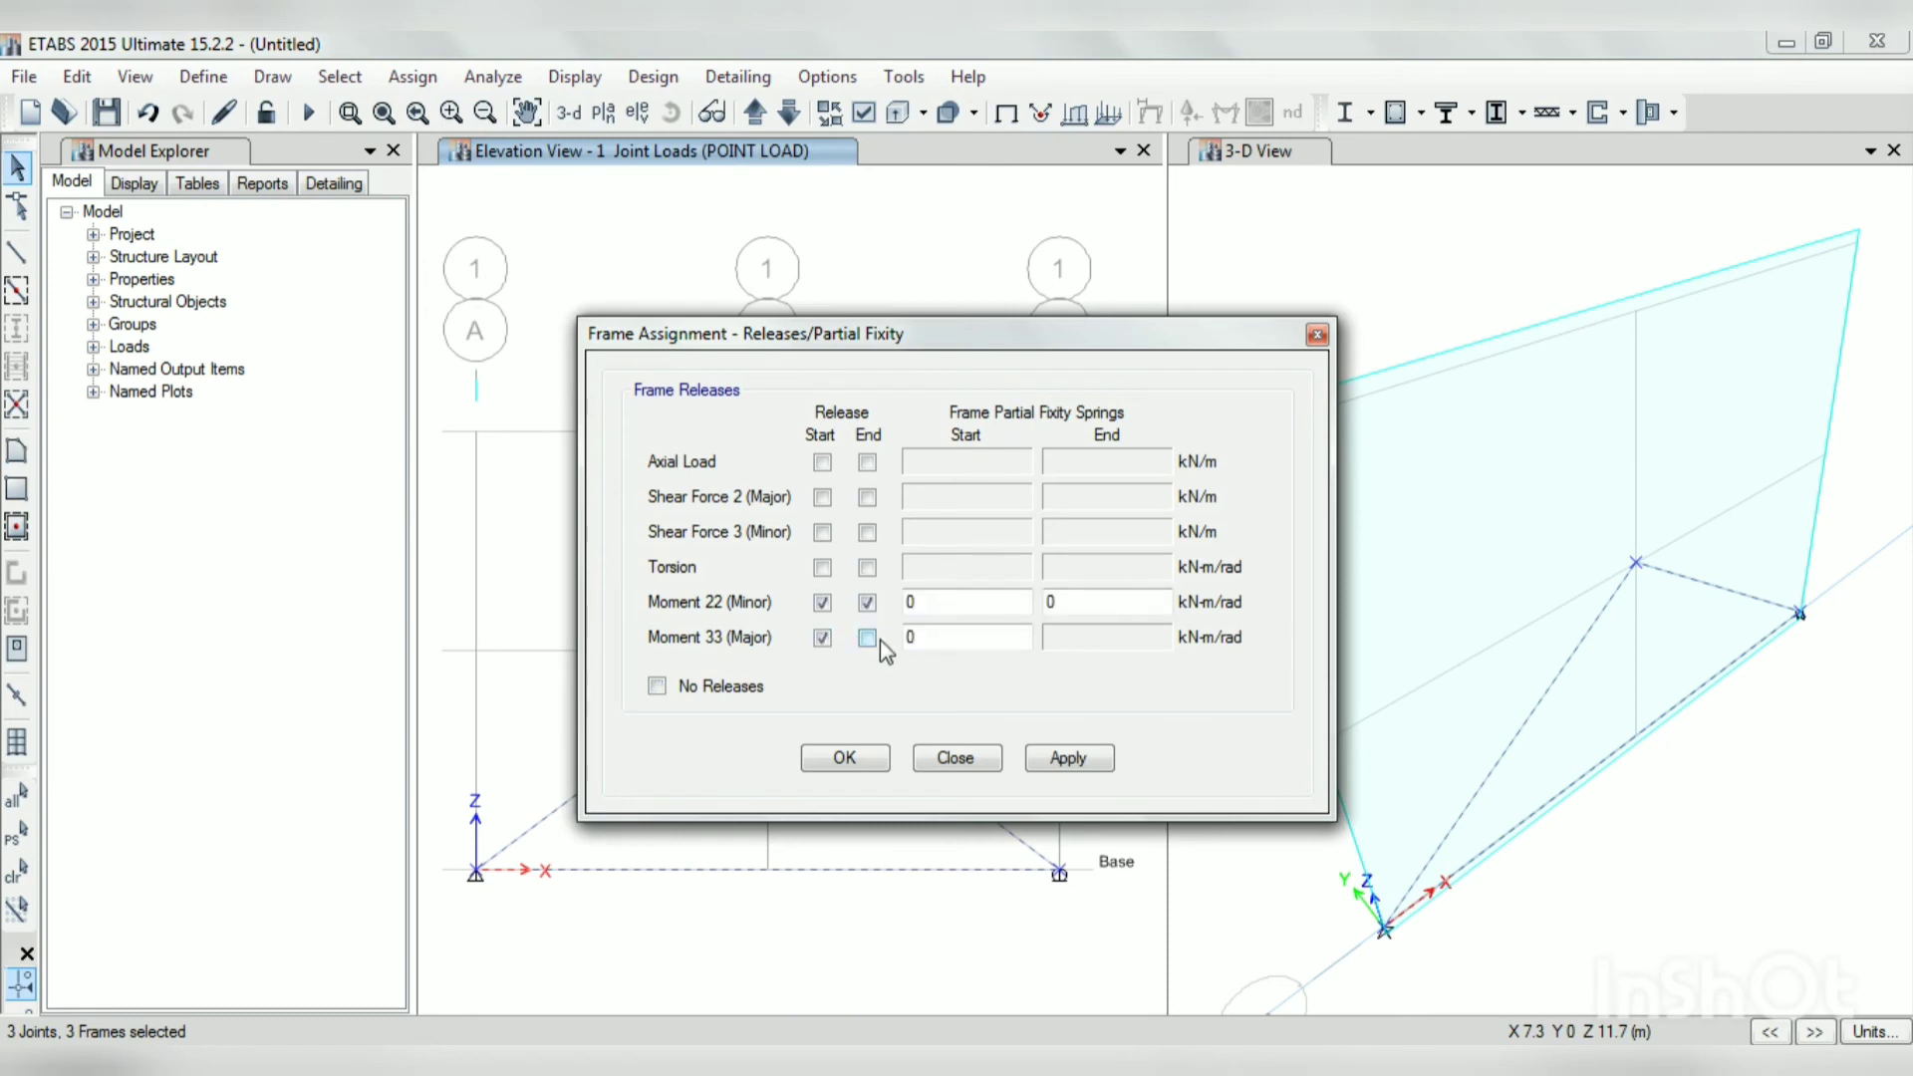
left_click(867, 637)
left_click(1068, 759)
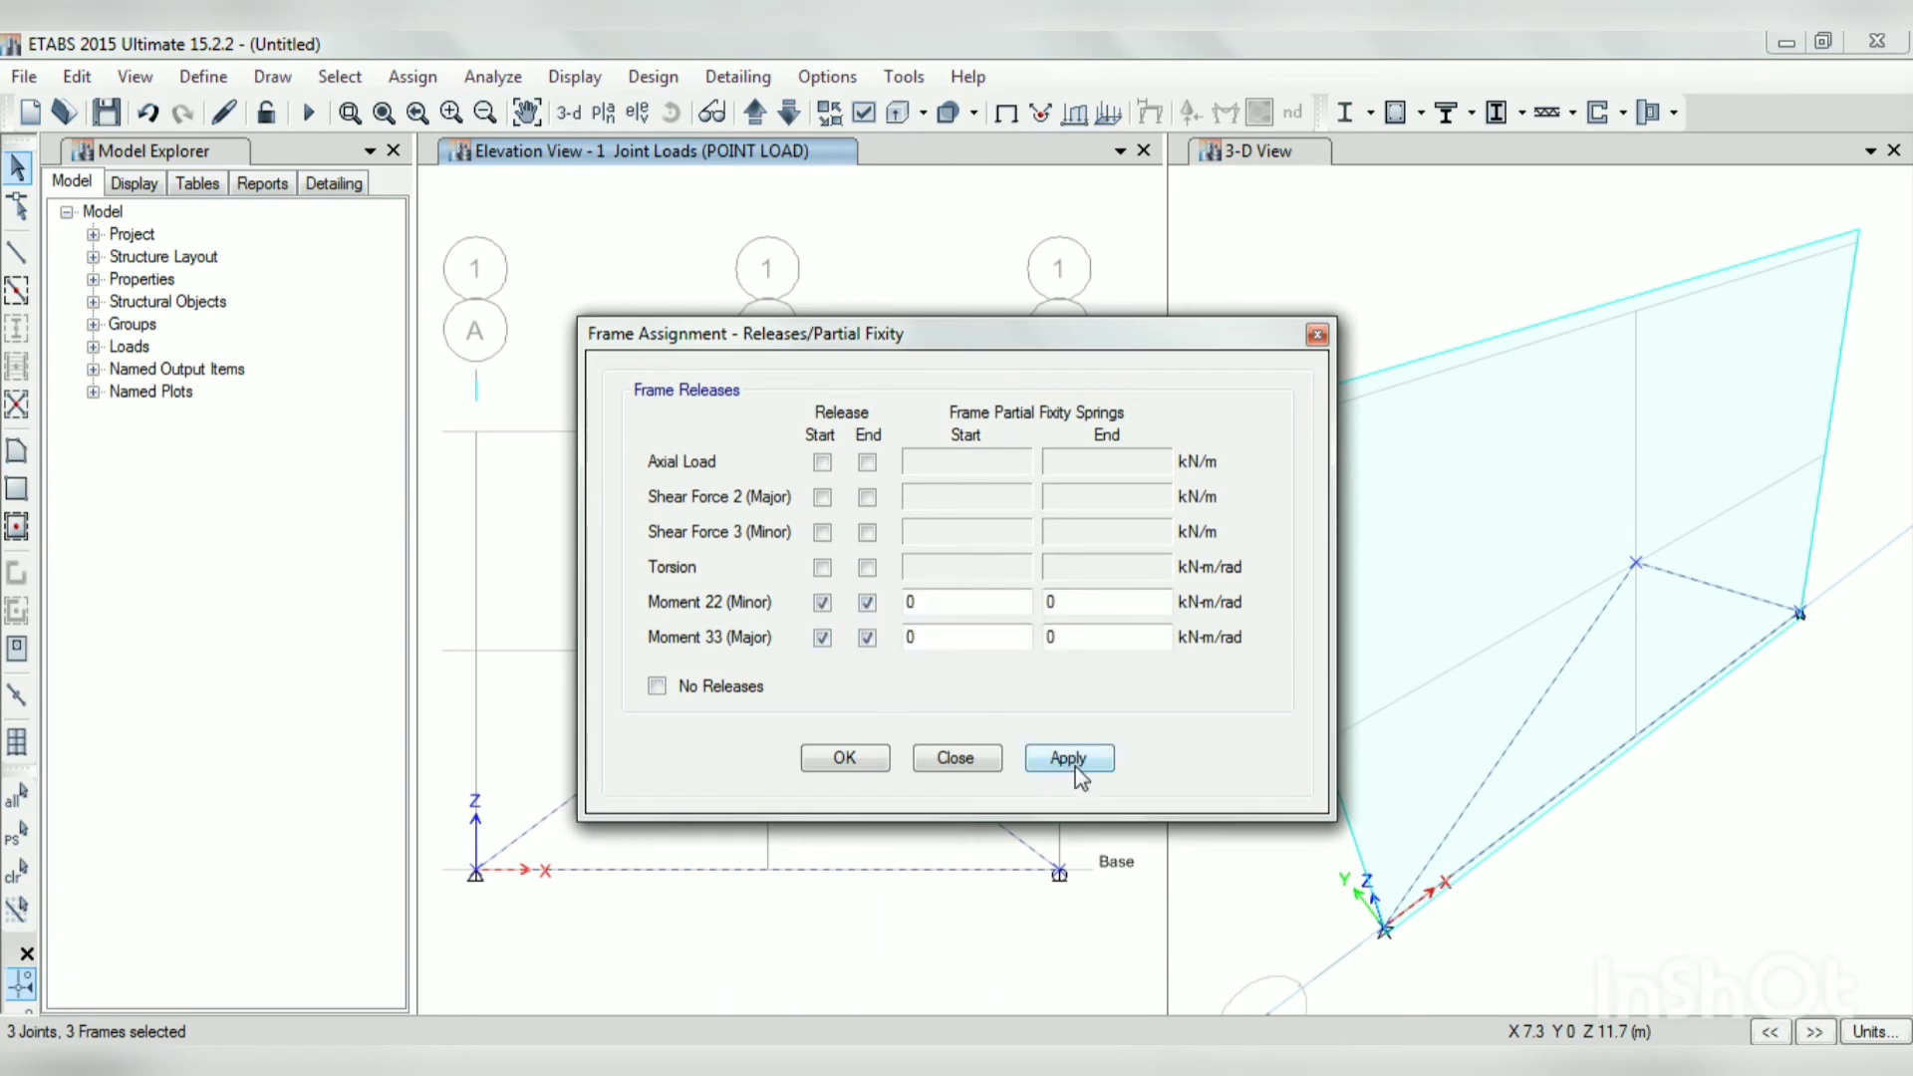
left_click(840, 759)
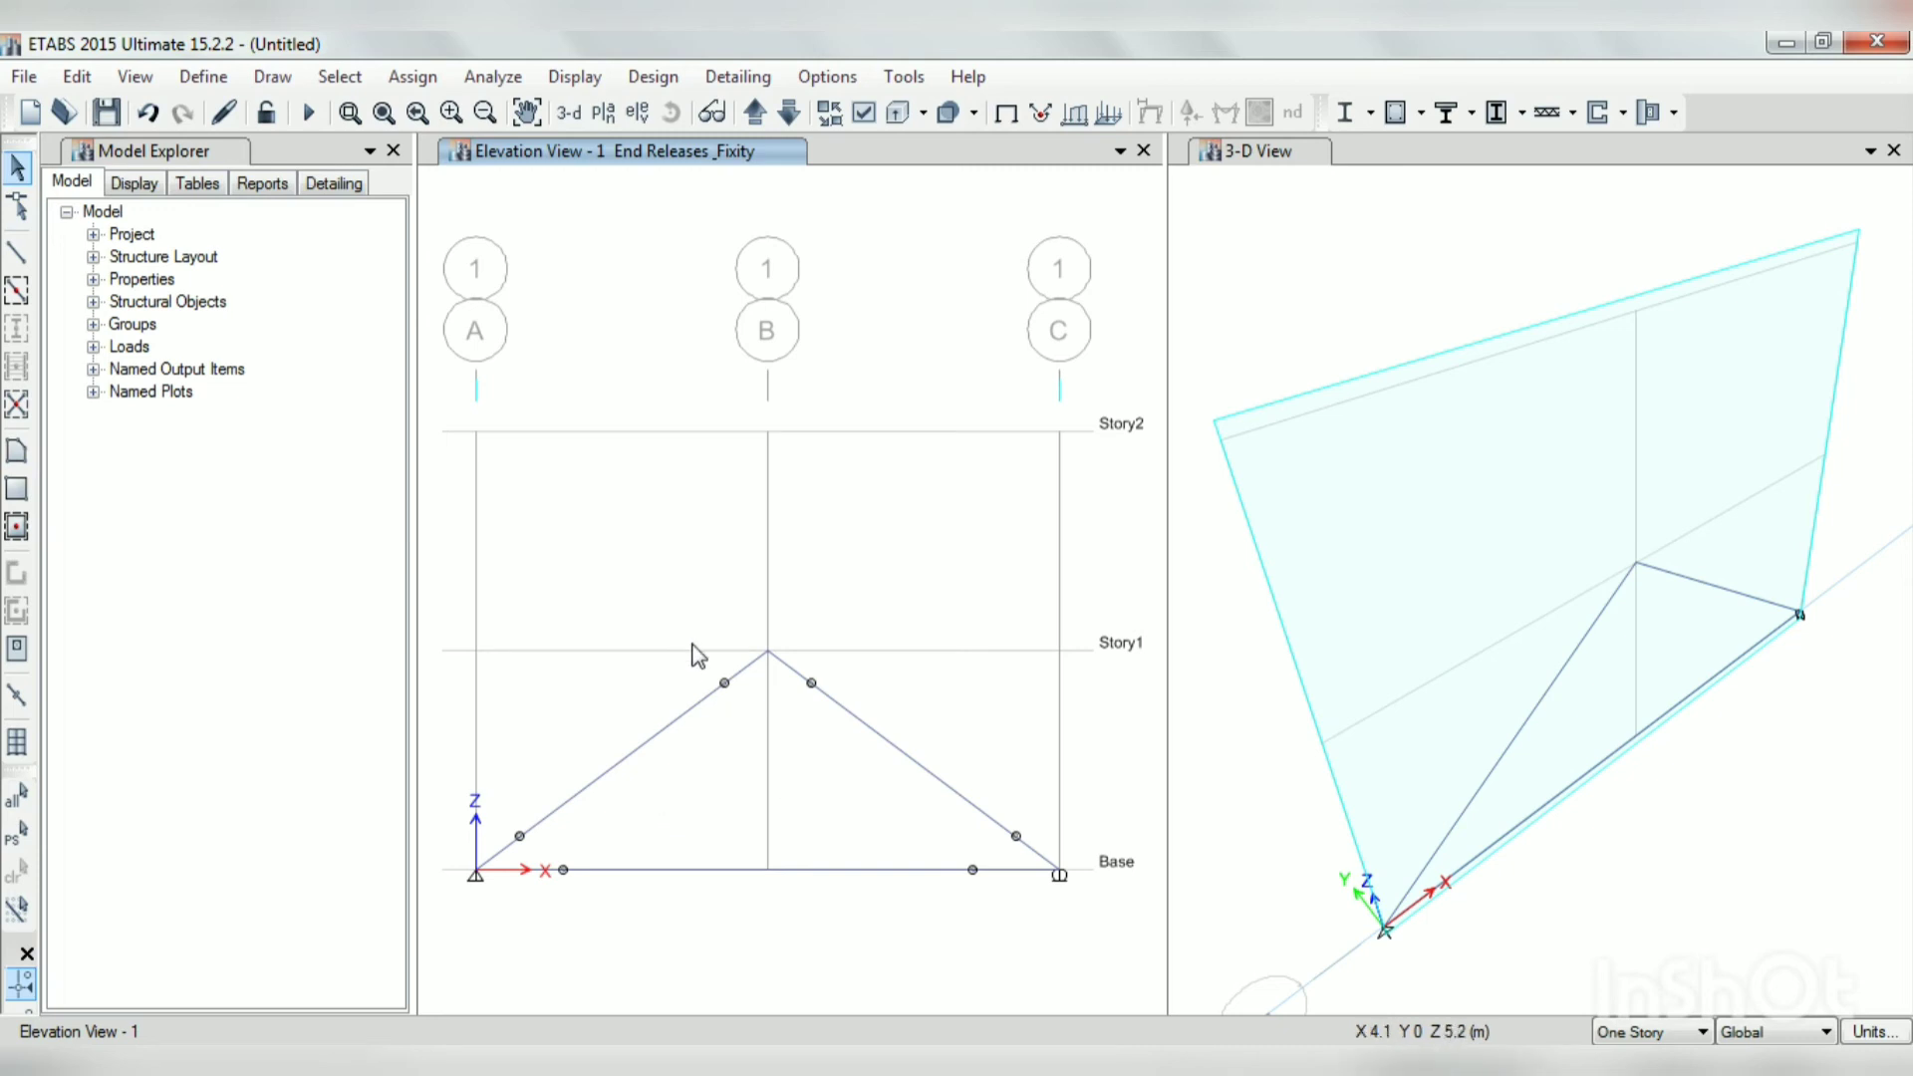
Step: Run the analysis, saving the model in the BASE SHEAR folder under the file name 2
left_click(492, 77)
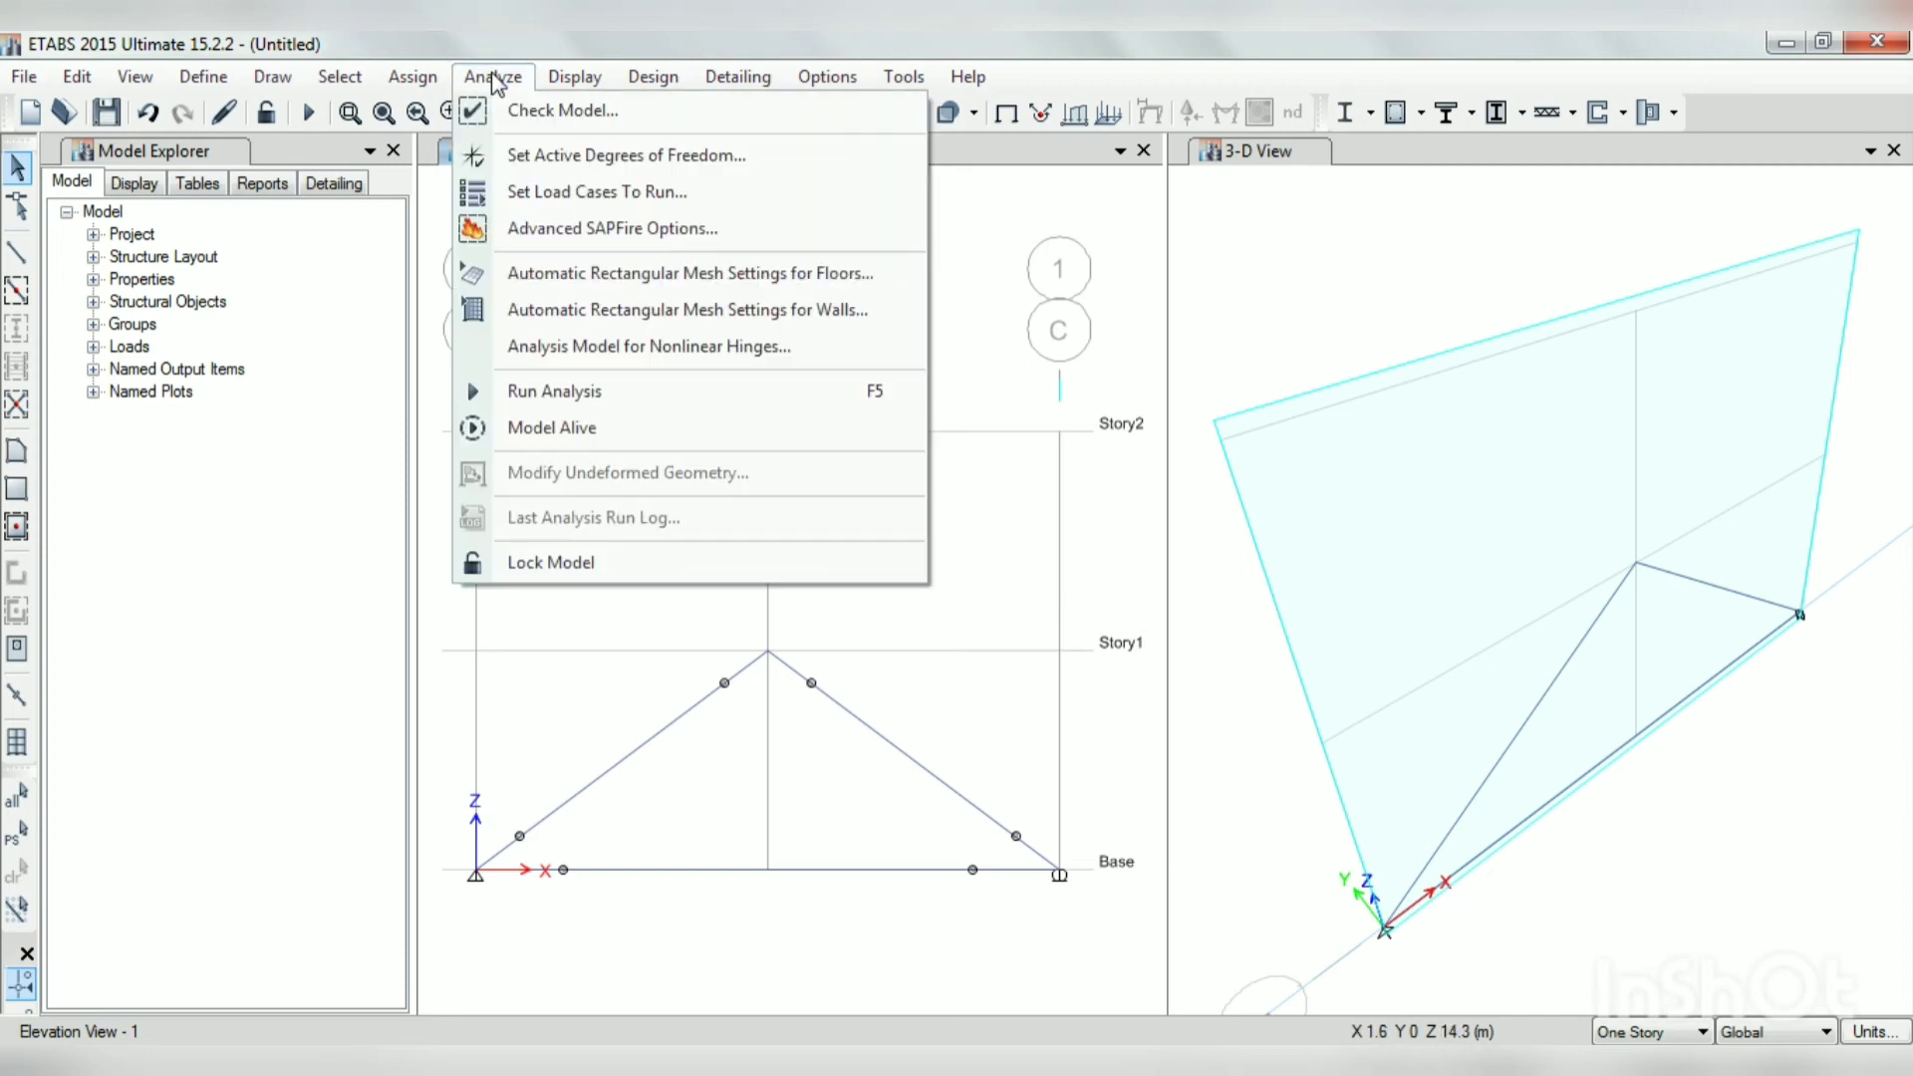
left_click(583, 390)
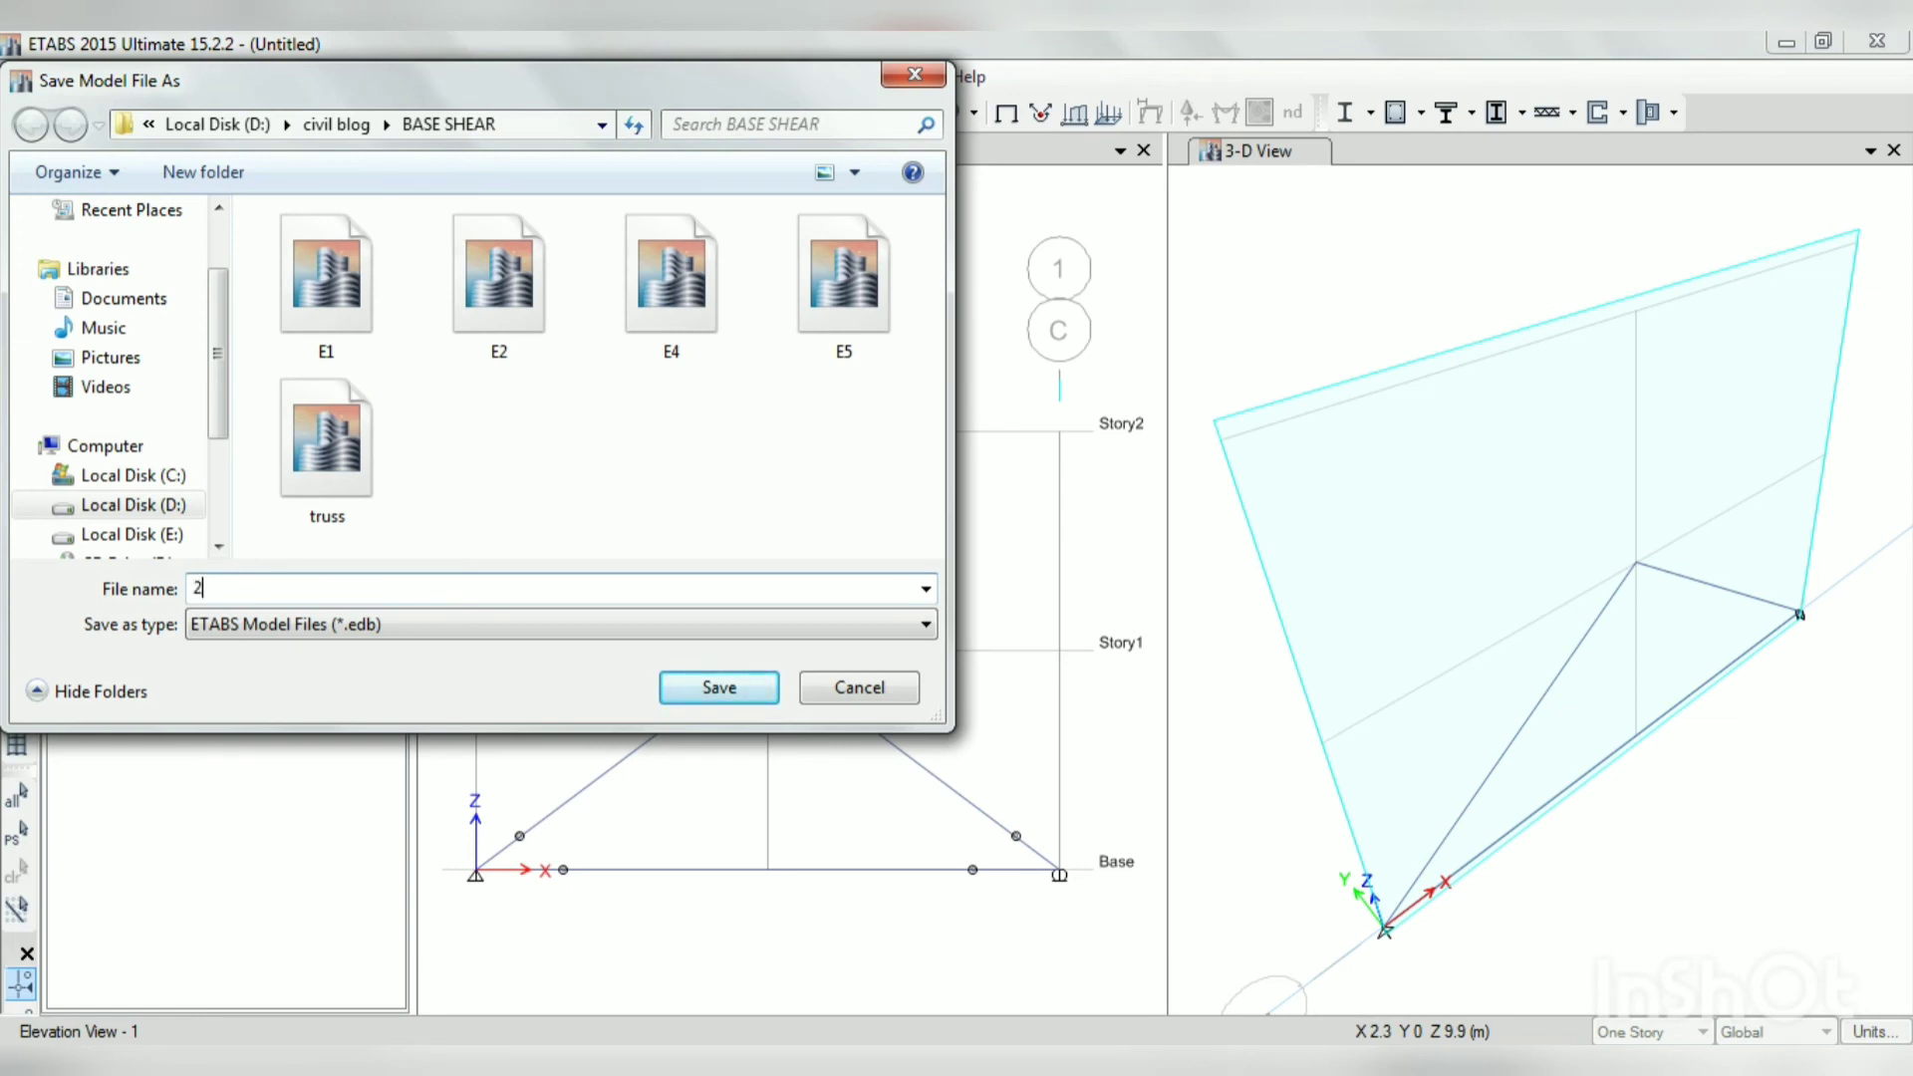
left_click(745, 684)
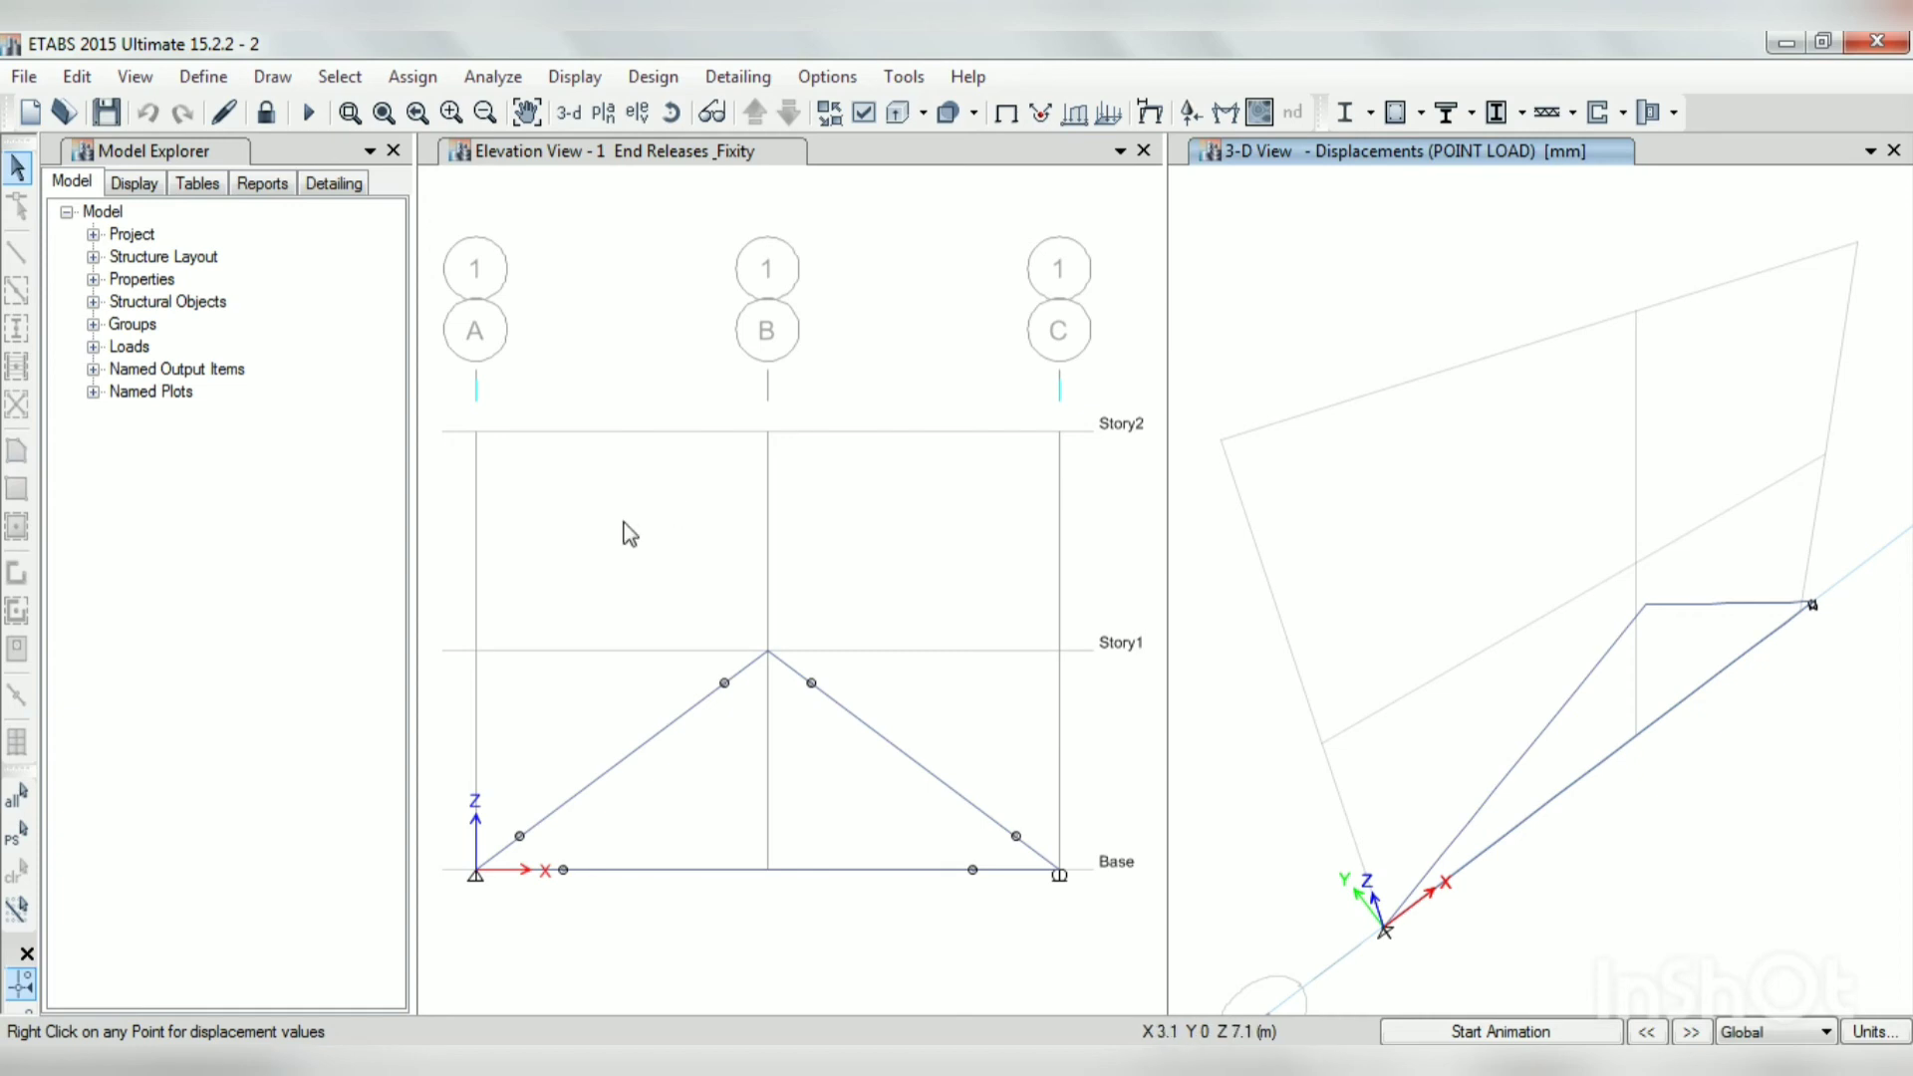
Step: Display the Fz support reactions for the POINT LOAD case as tabulated values in the 3-D view
left_click(593, 78)
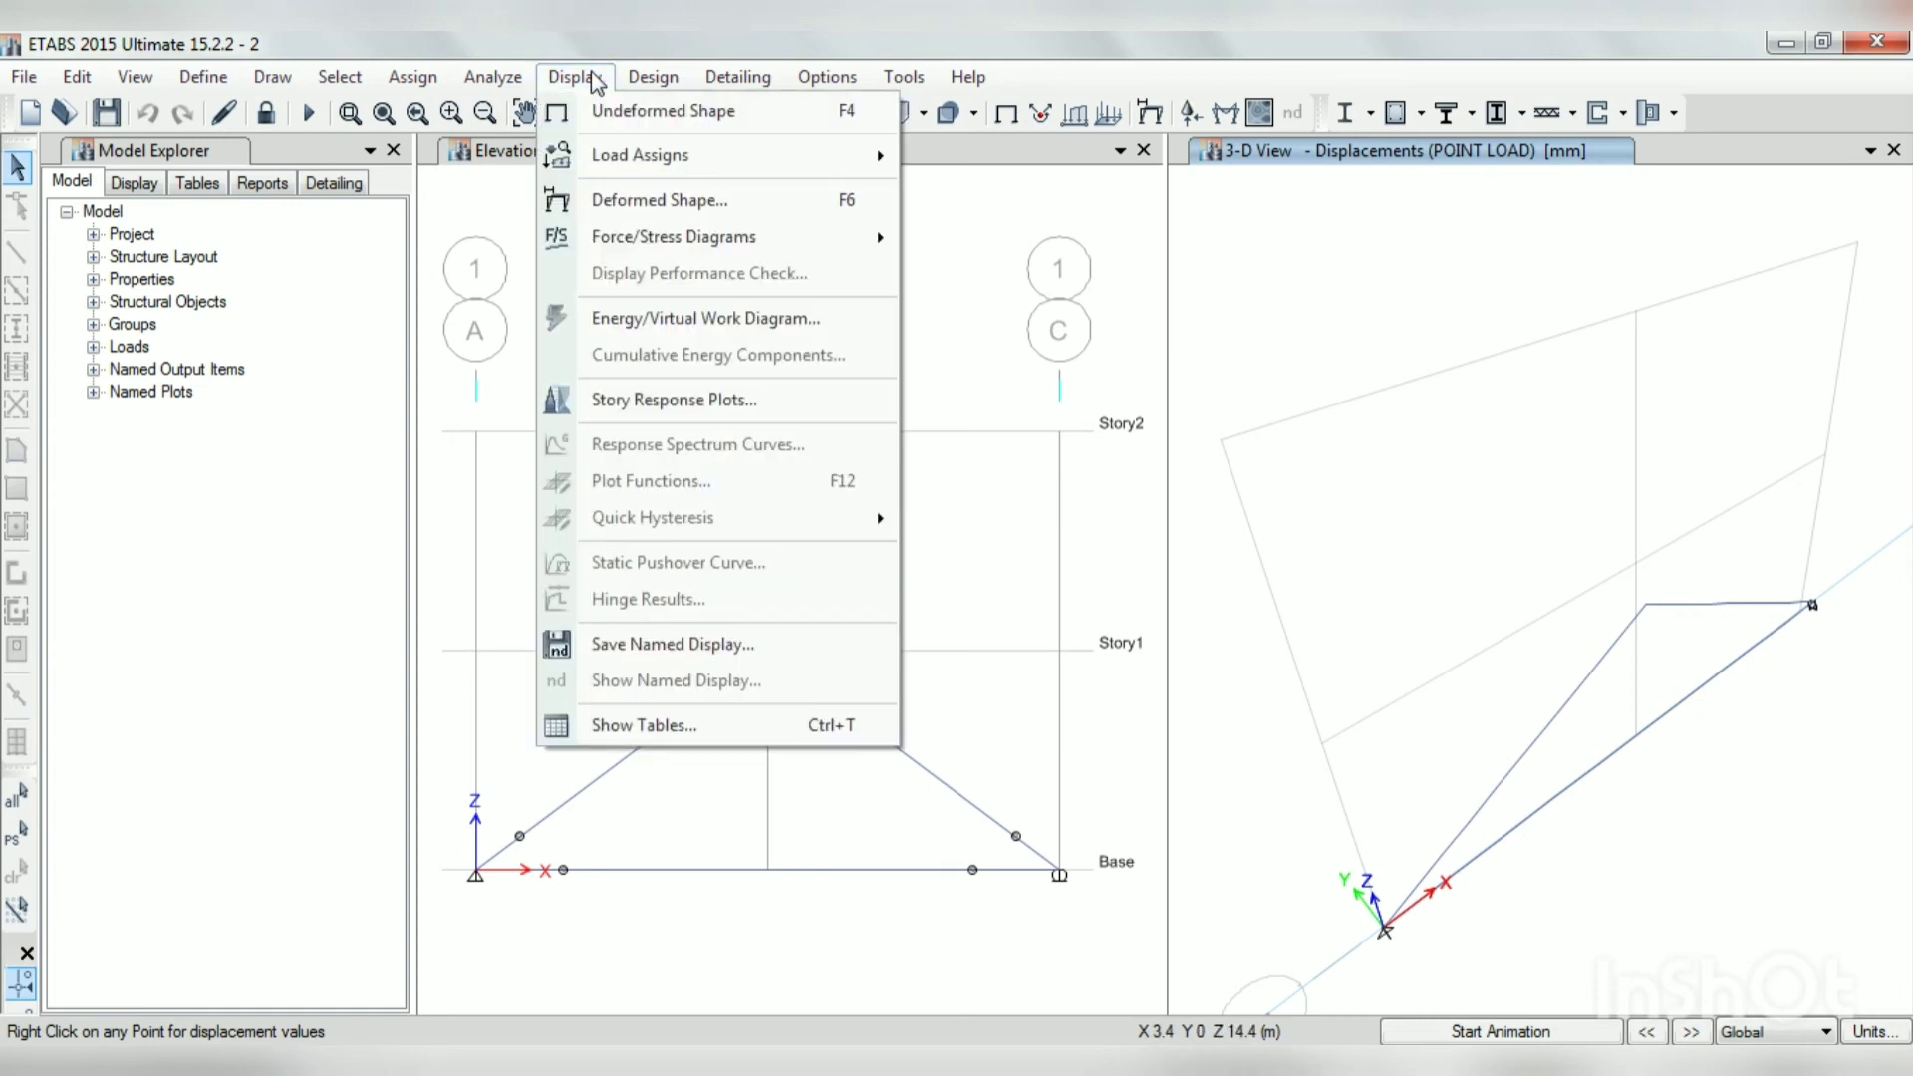
mouse_move(688, 239)
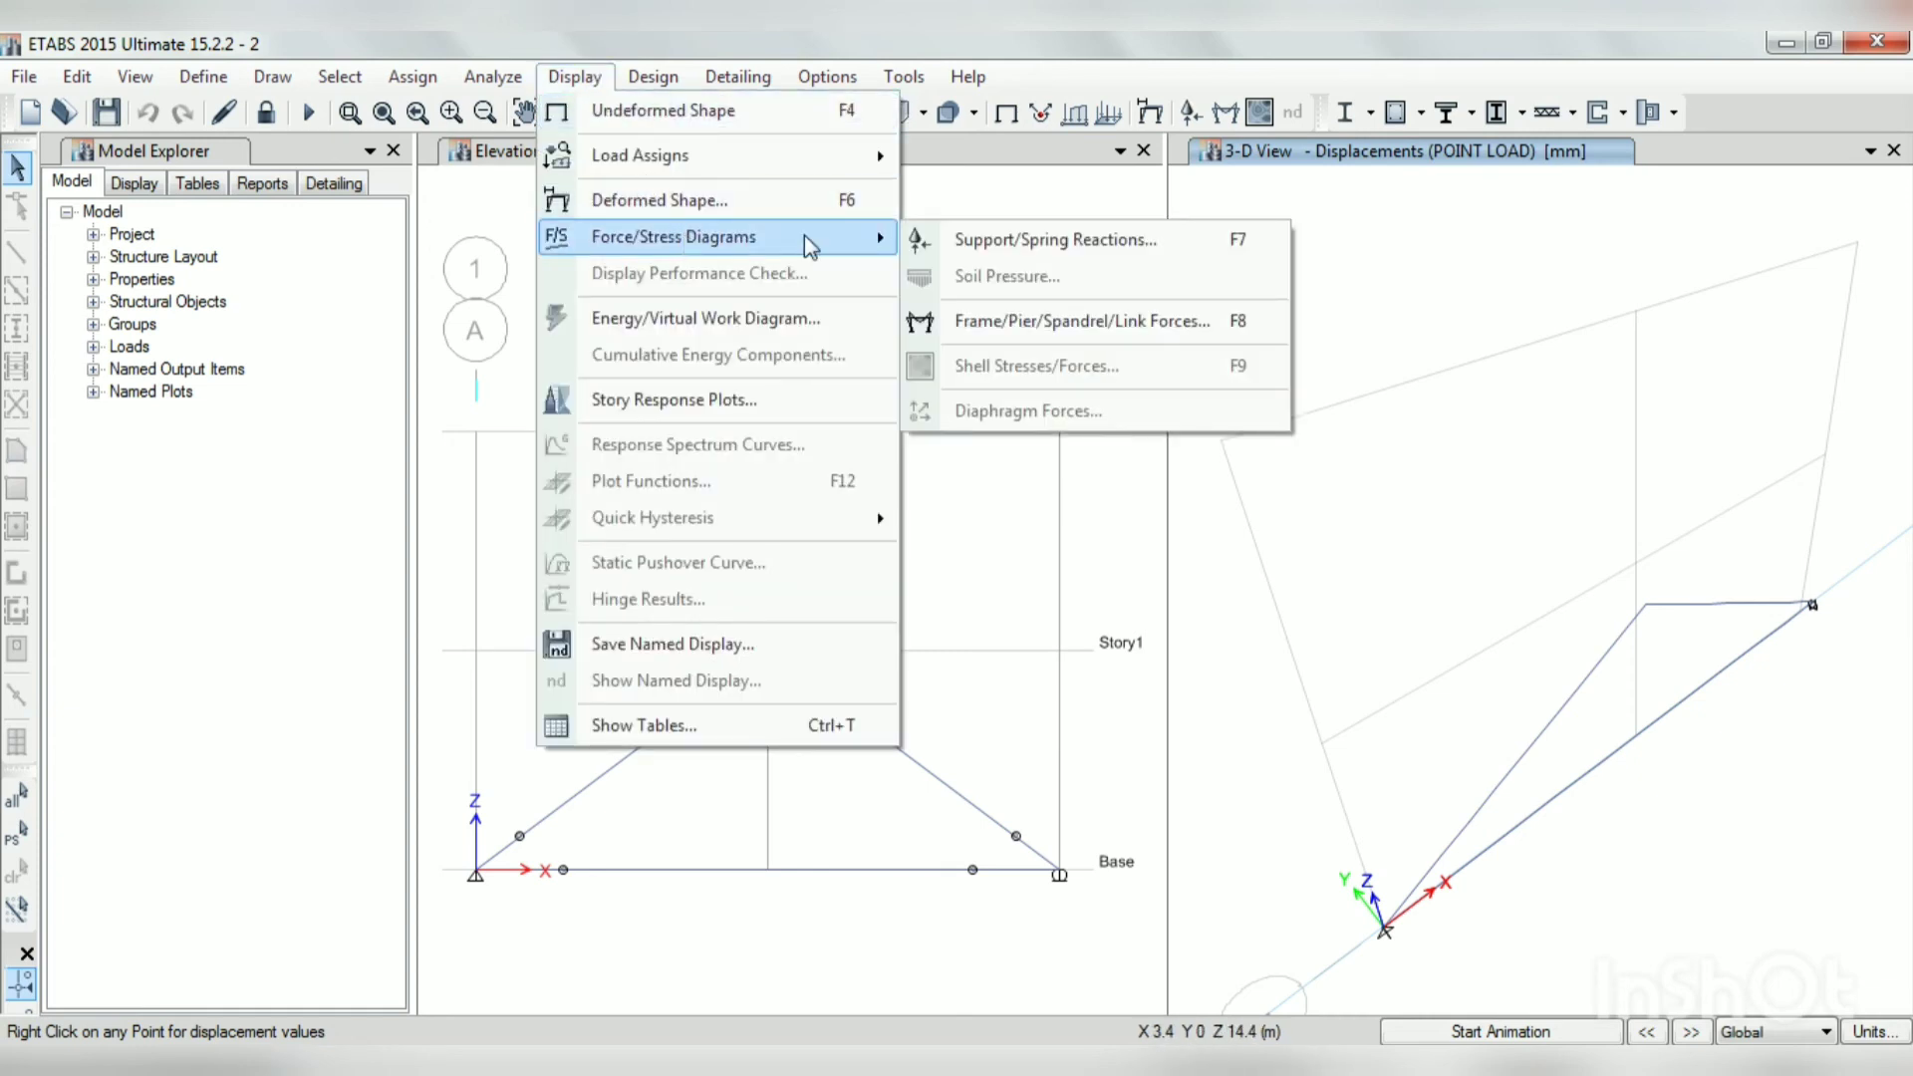
left_click(1011, 241)
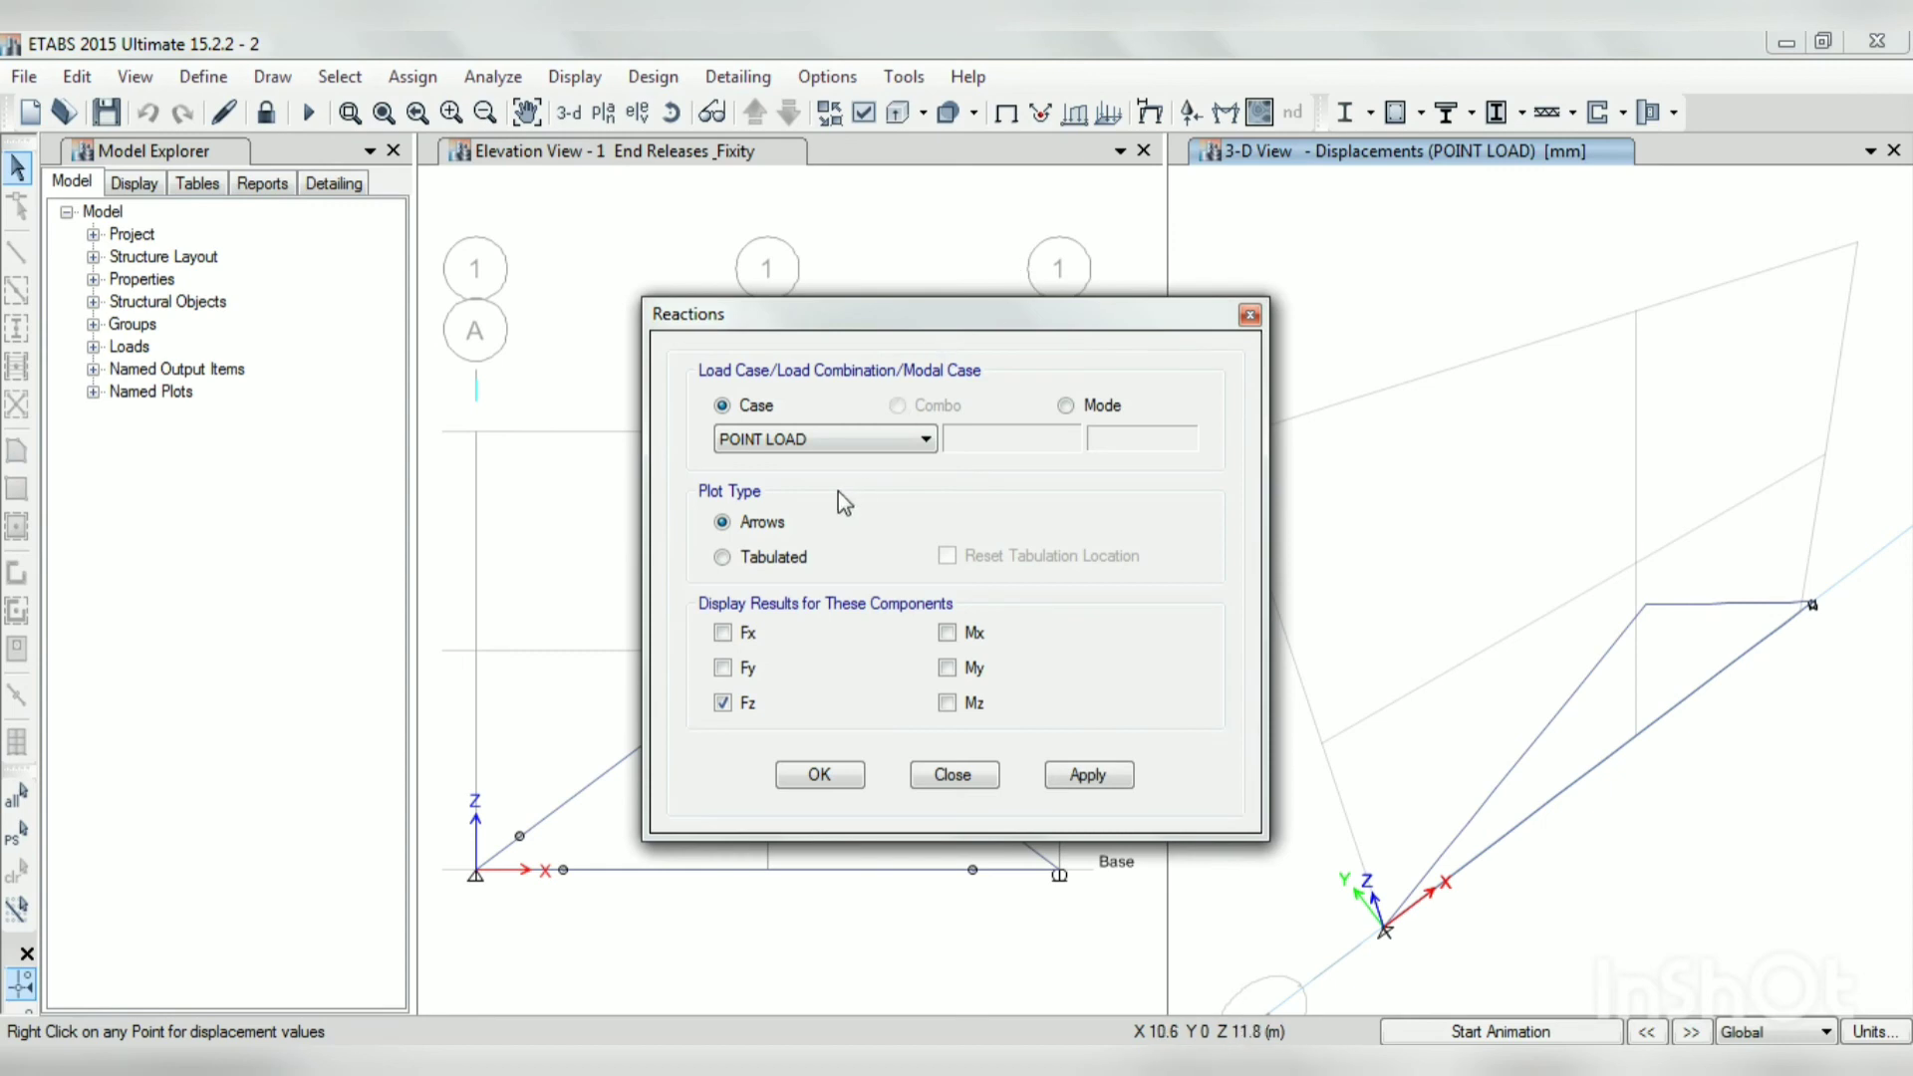
left_click(745, 556)
left_click(1084, 776)
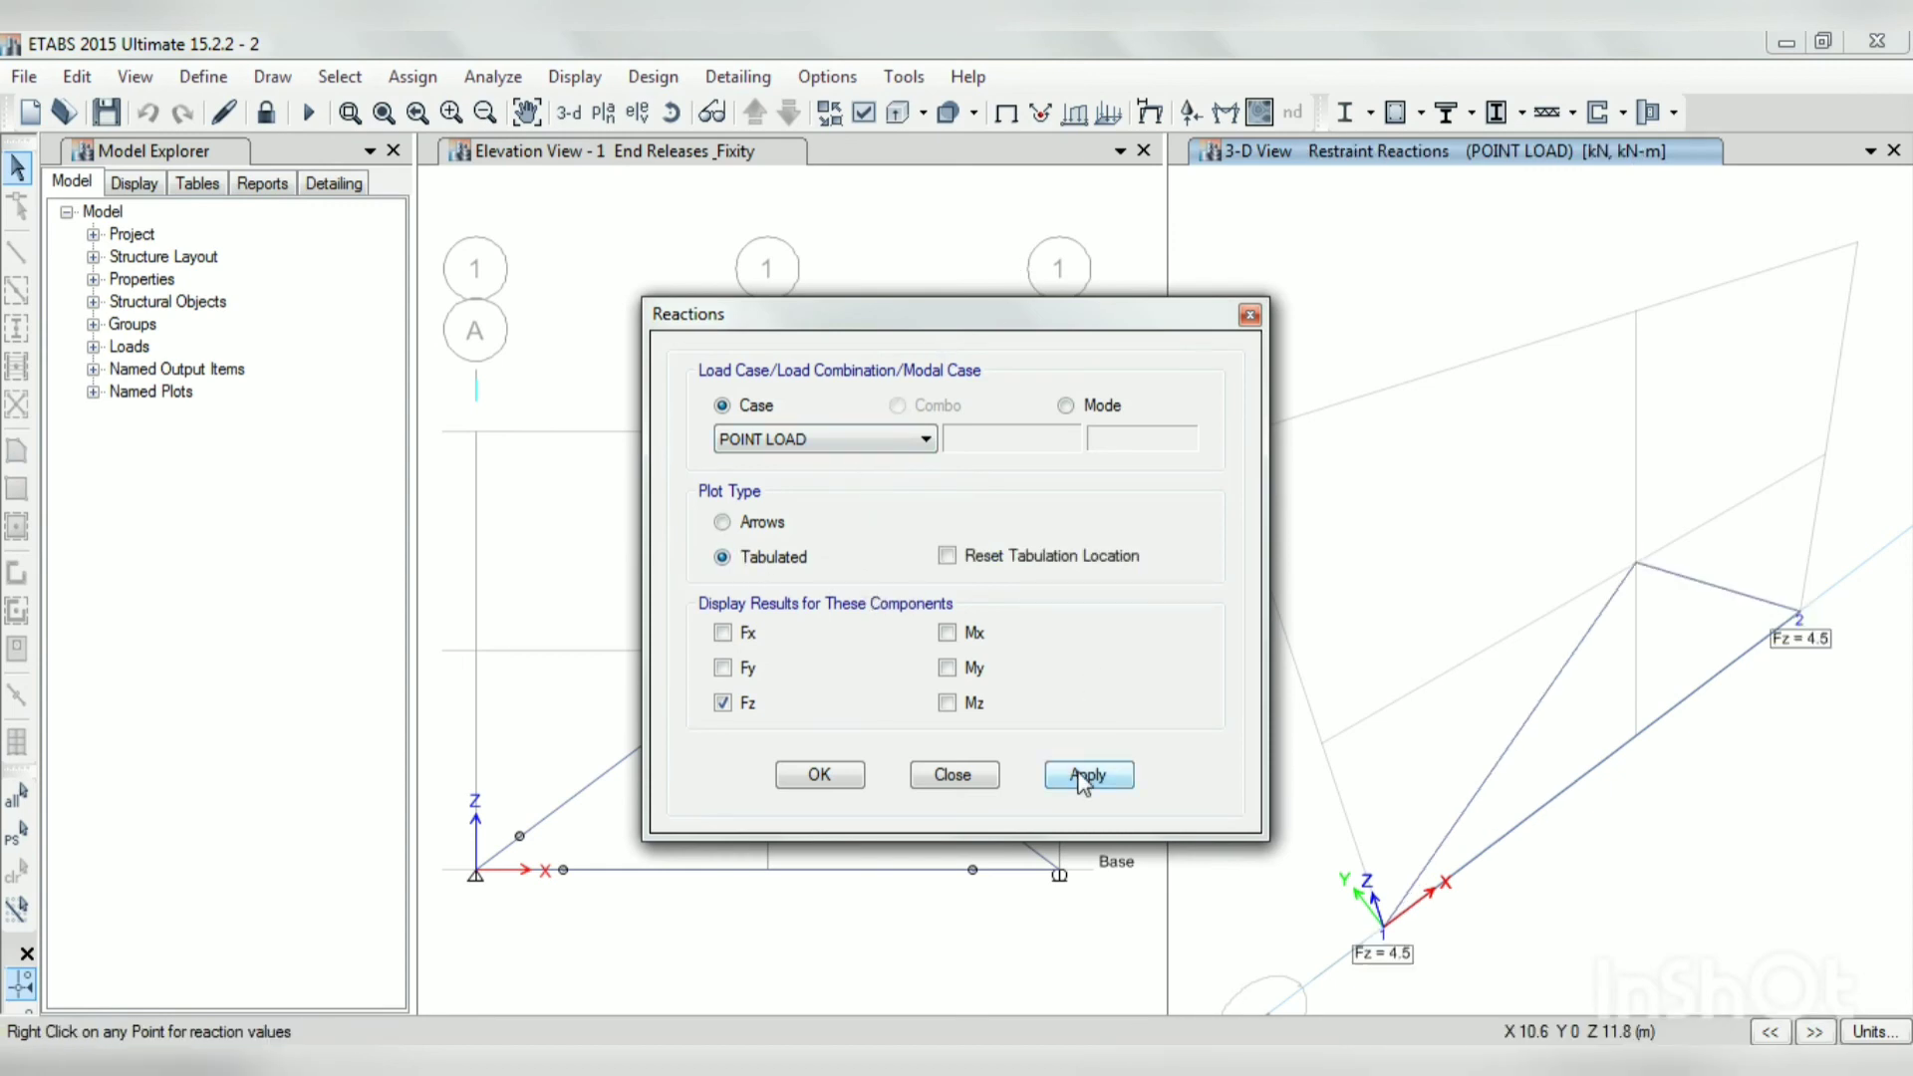
left_click(819, 775)
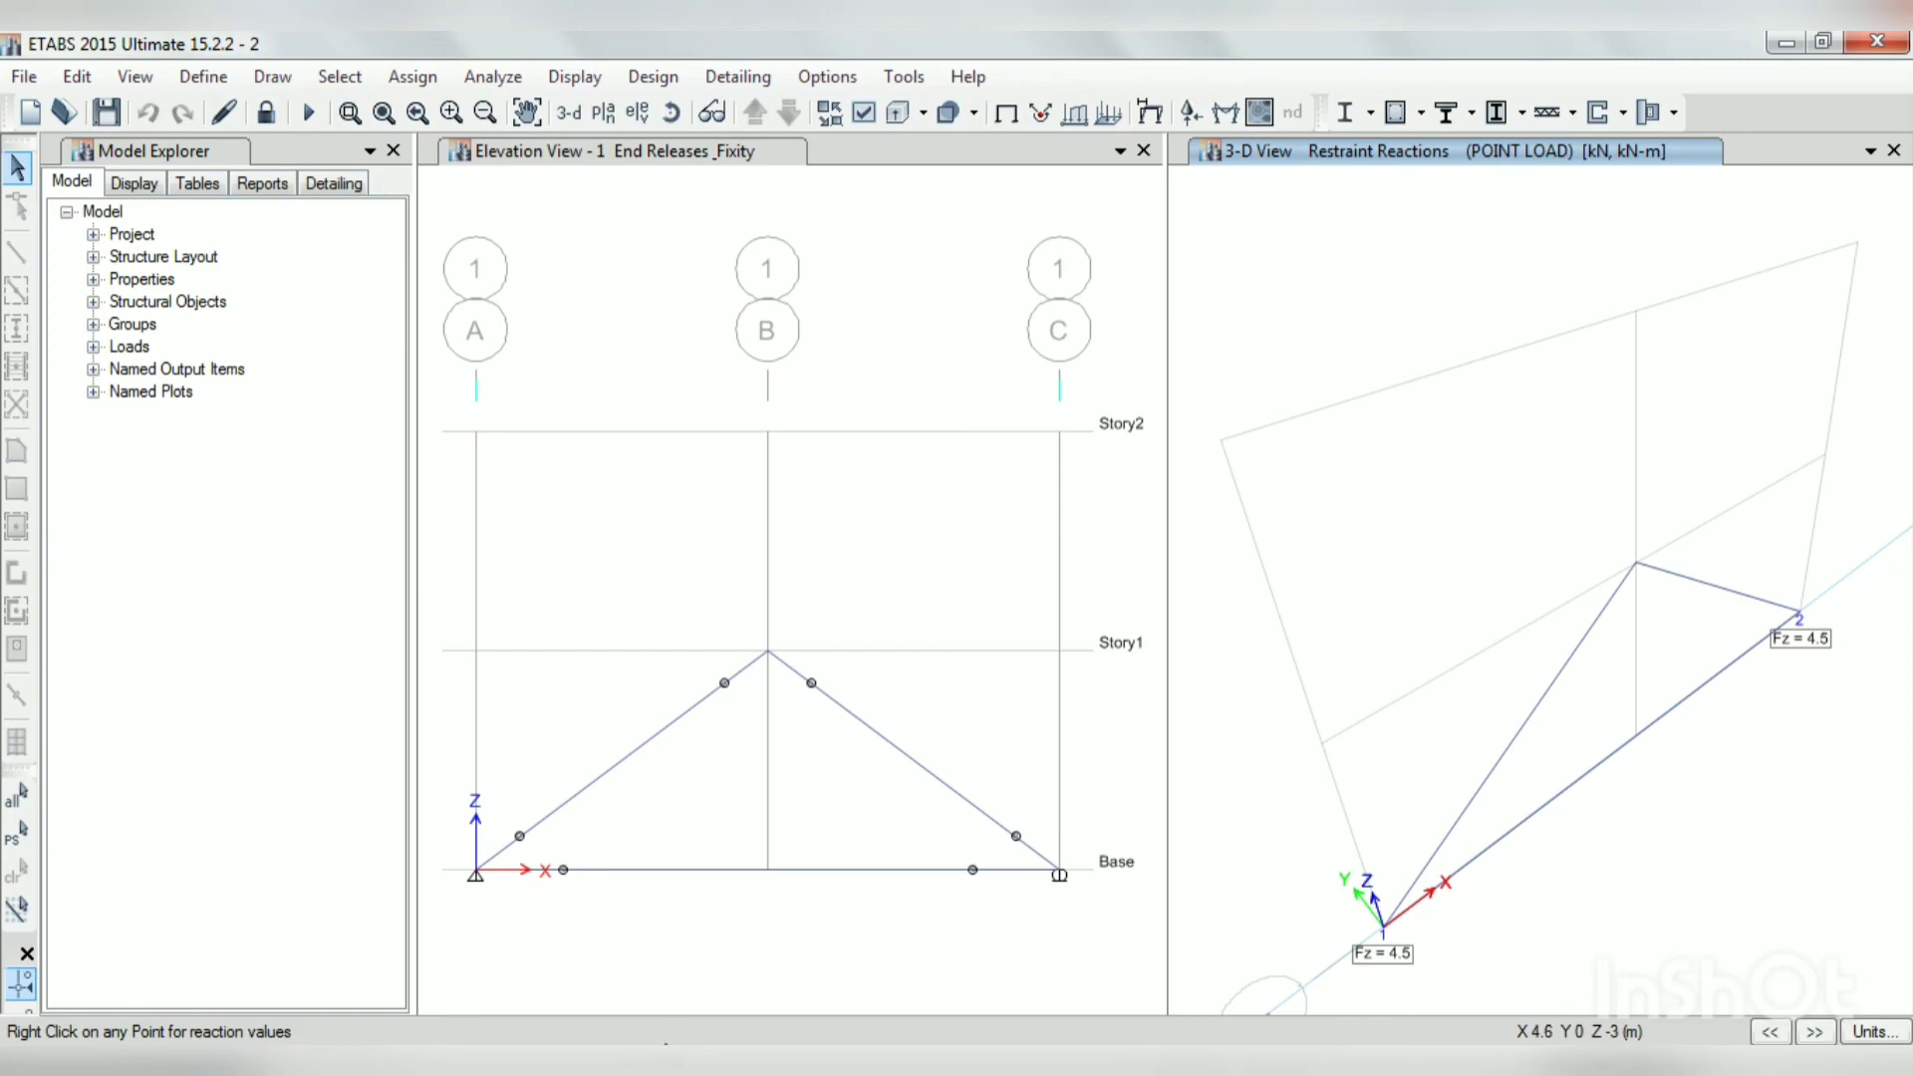
Step: Switch to the truss presentation in PowerPoint and enter 4.5 KN in bold as the Software value for Support Reaction on the Comparison slide
left_click(644, 861)
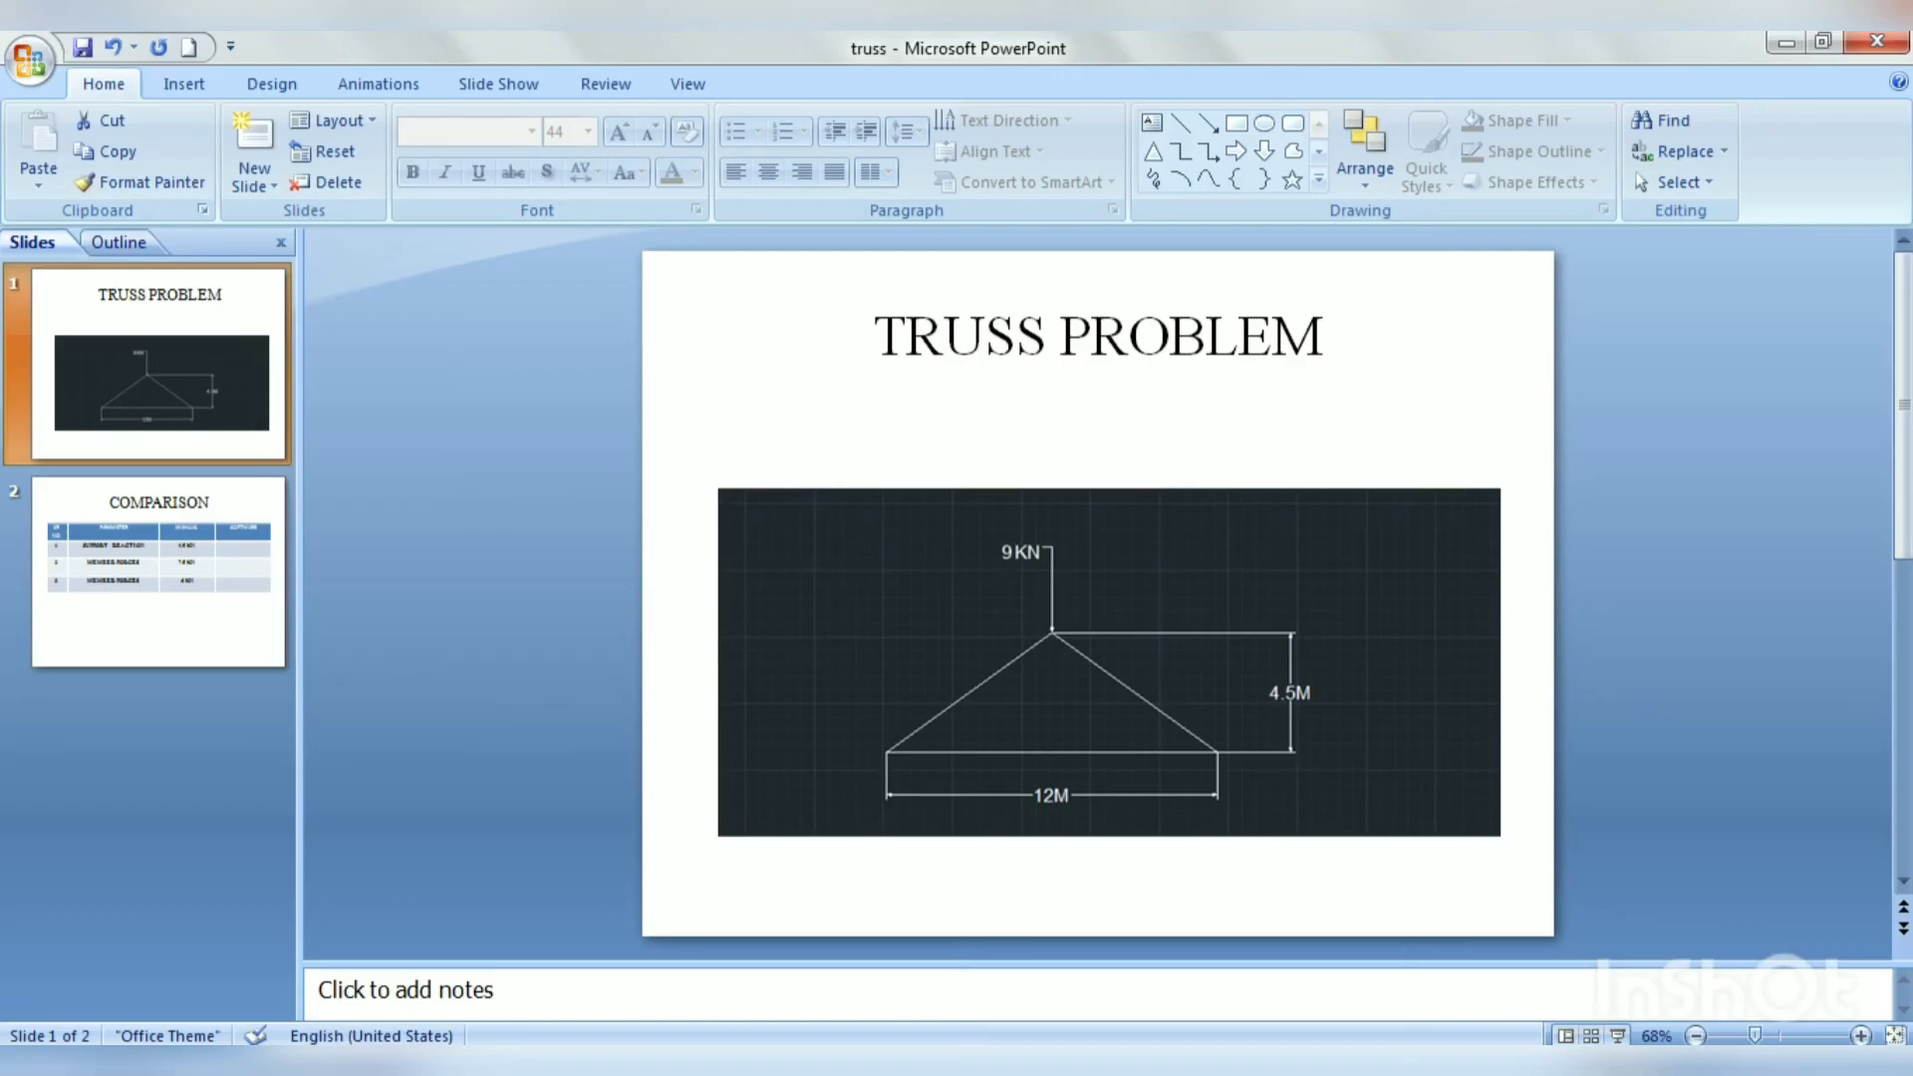
left_click(207, 592)
left_click(1368, 498)
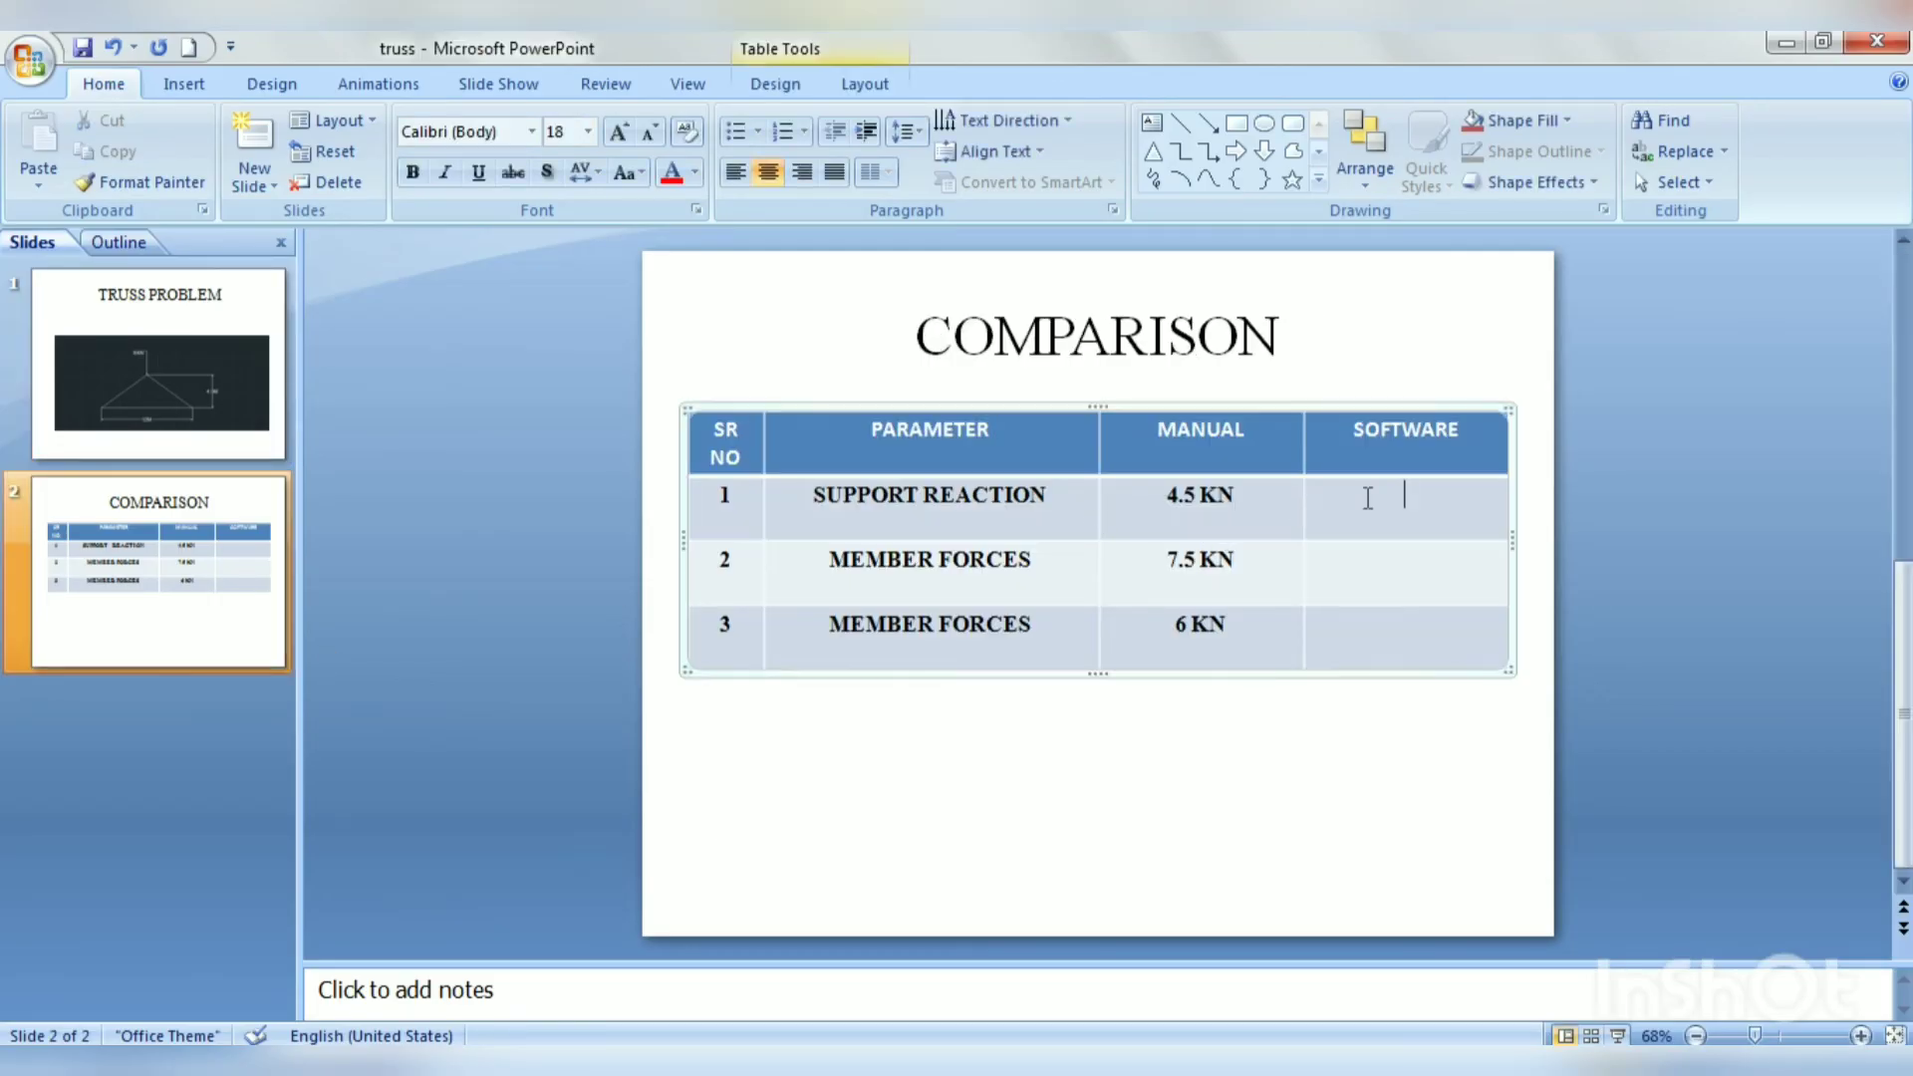
type("4.5 KN")
left_click_drag(1376, 494, 1443, 494)
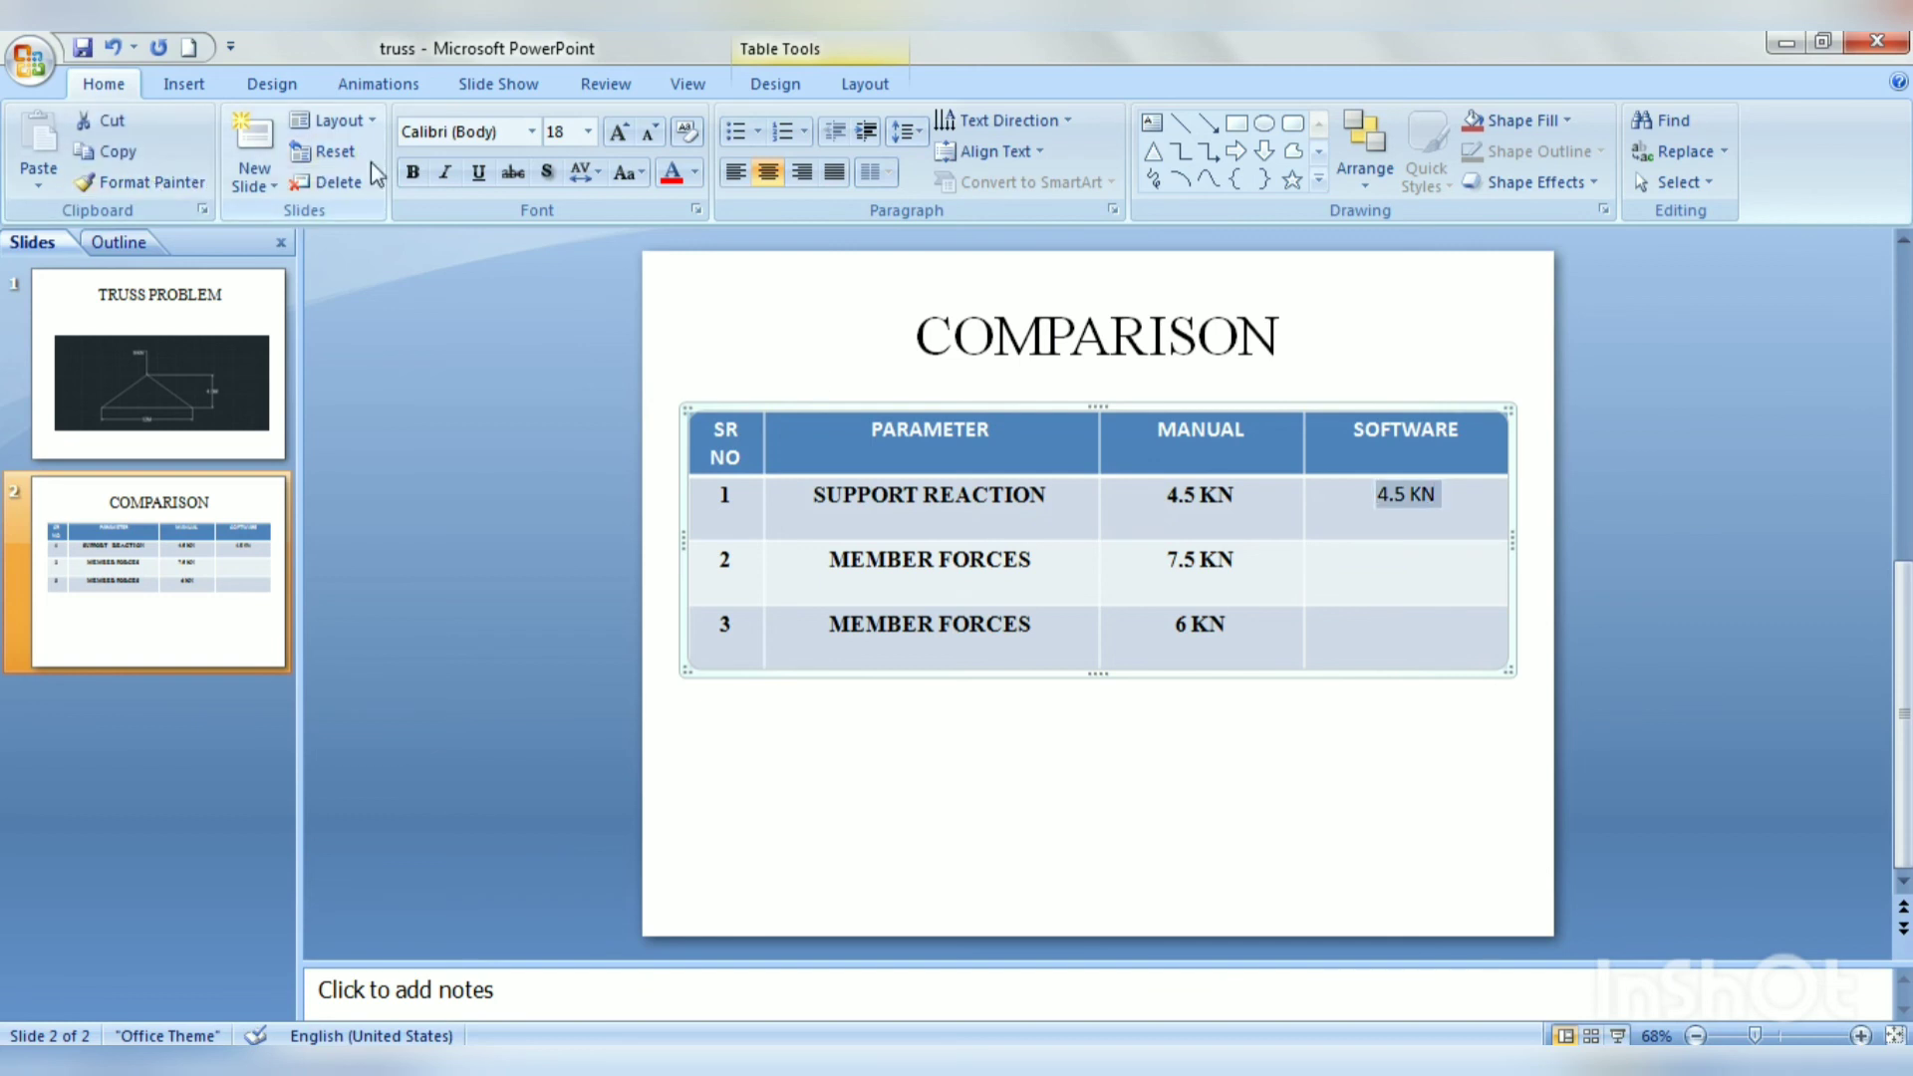
left_click(411, 171)
left_click(1375, 562)
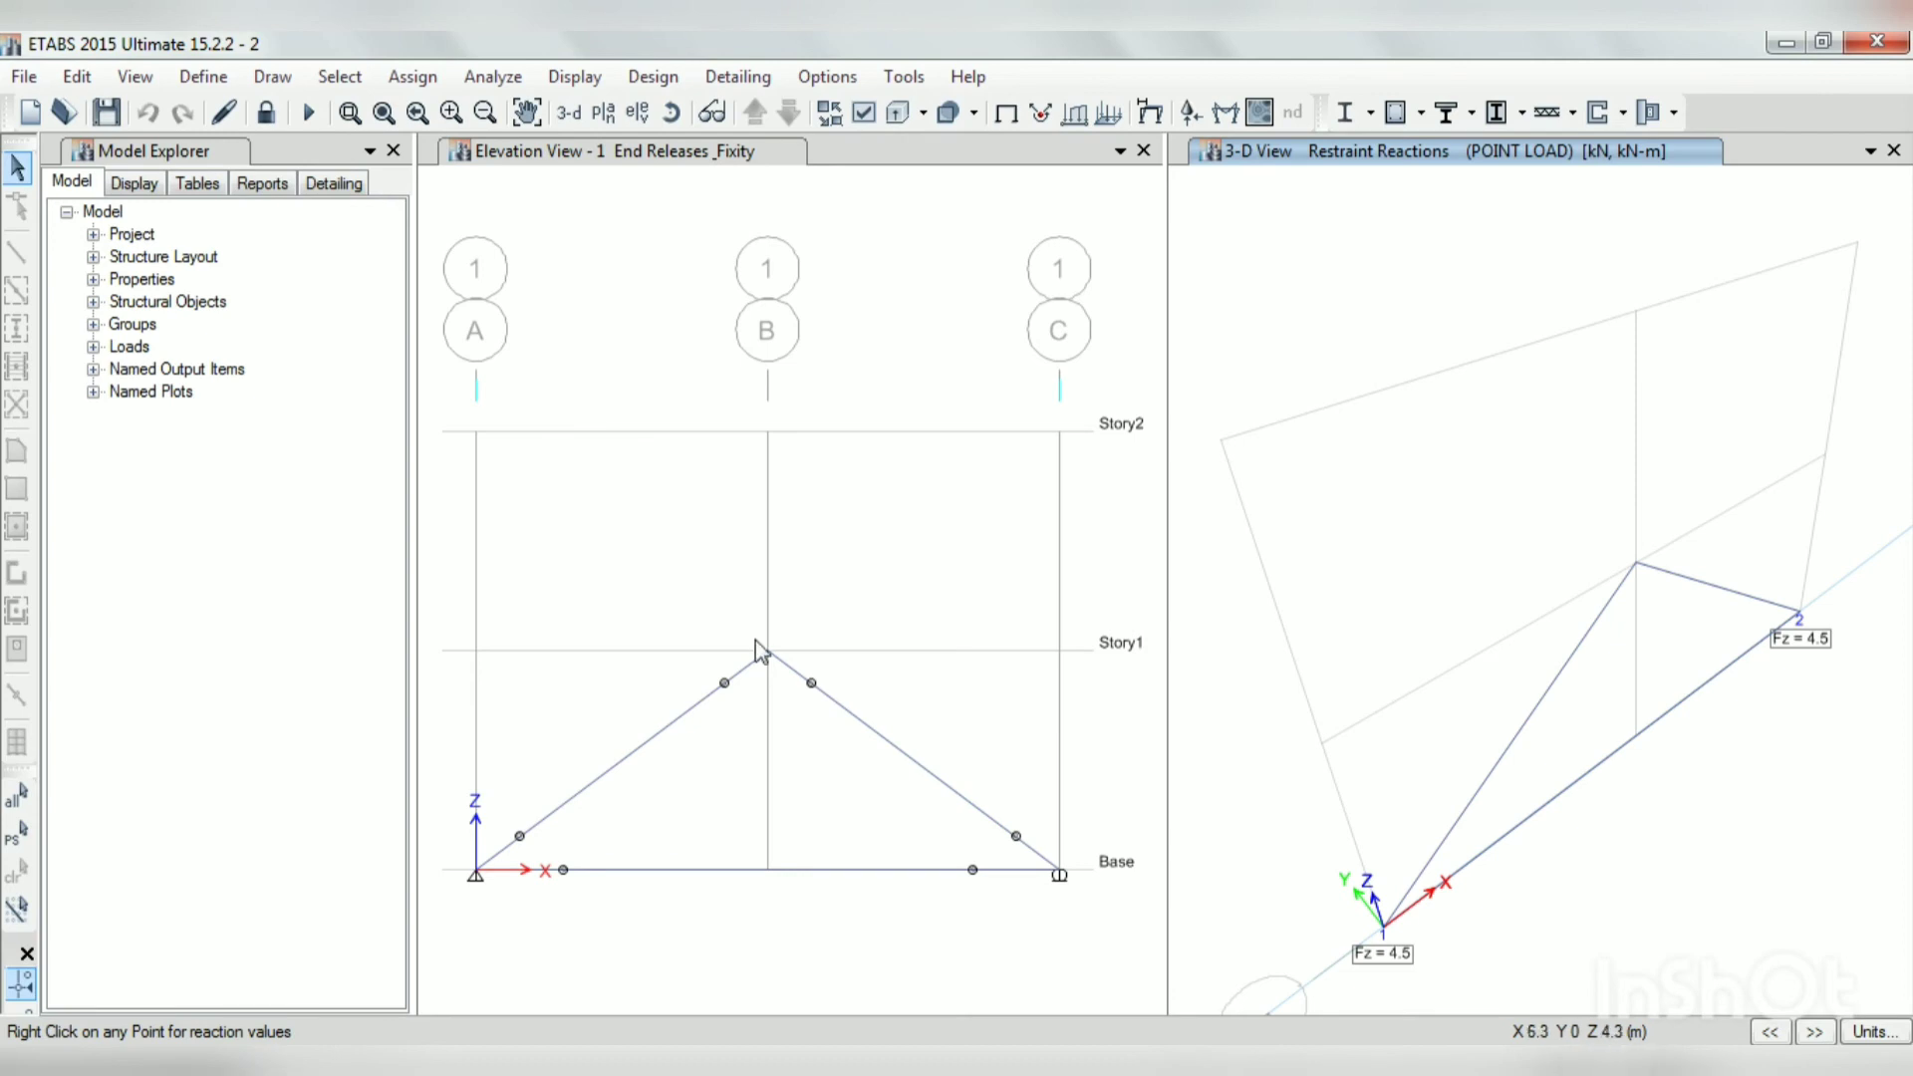
Step: Back in ETABS, show the filled axial force diagram for POINT LOAD in the elevation view and inspect the inclined members' forces
left_click(641, 157)
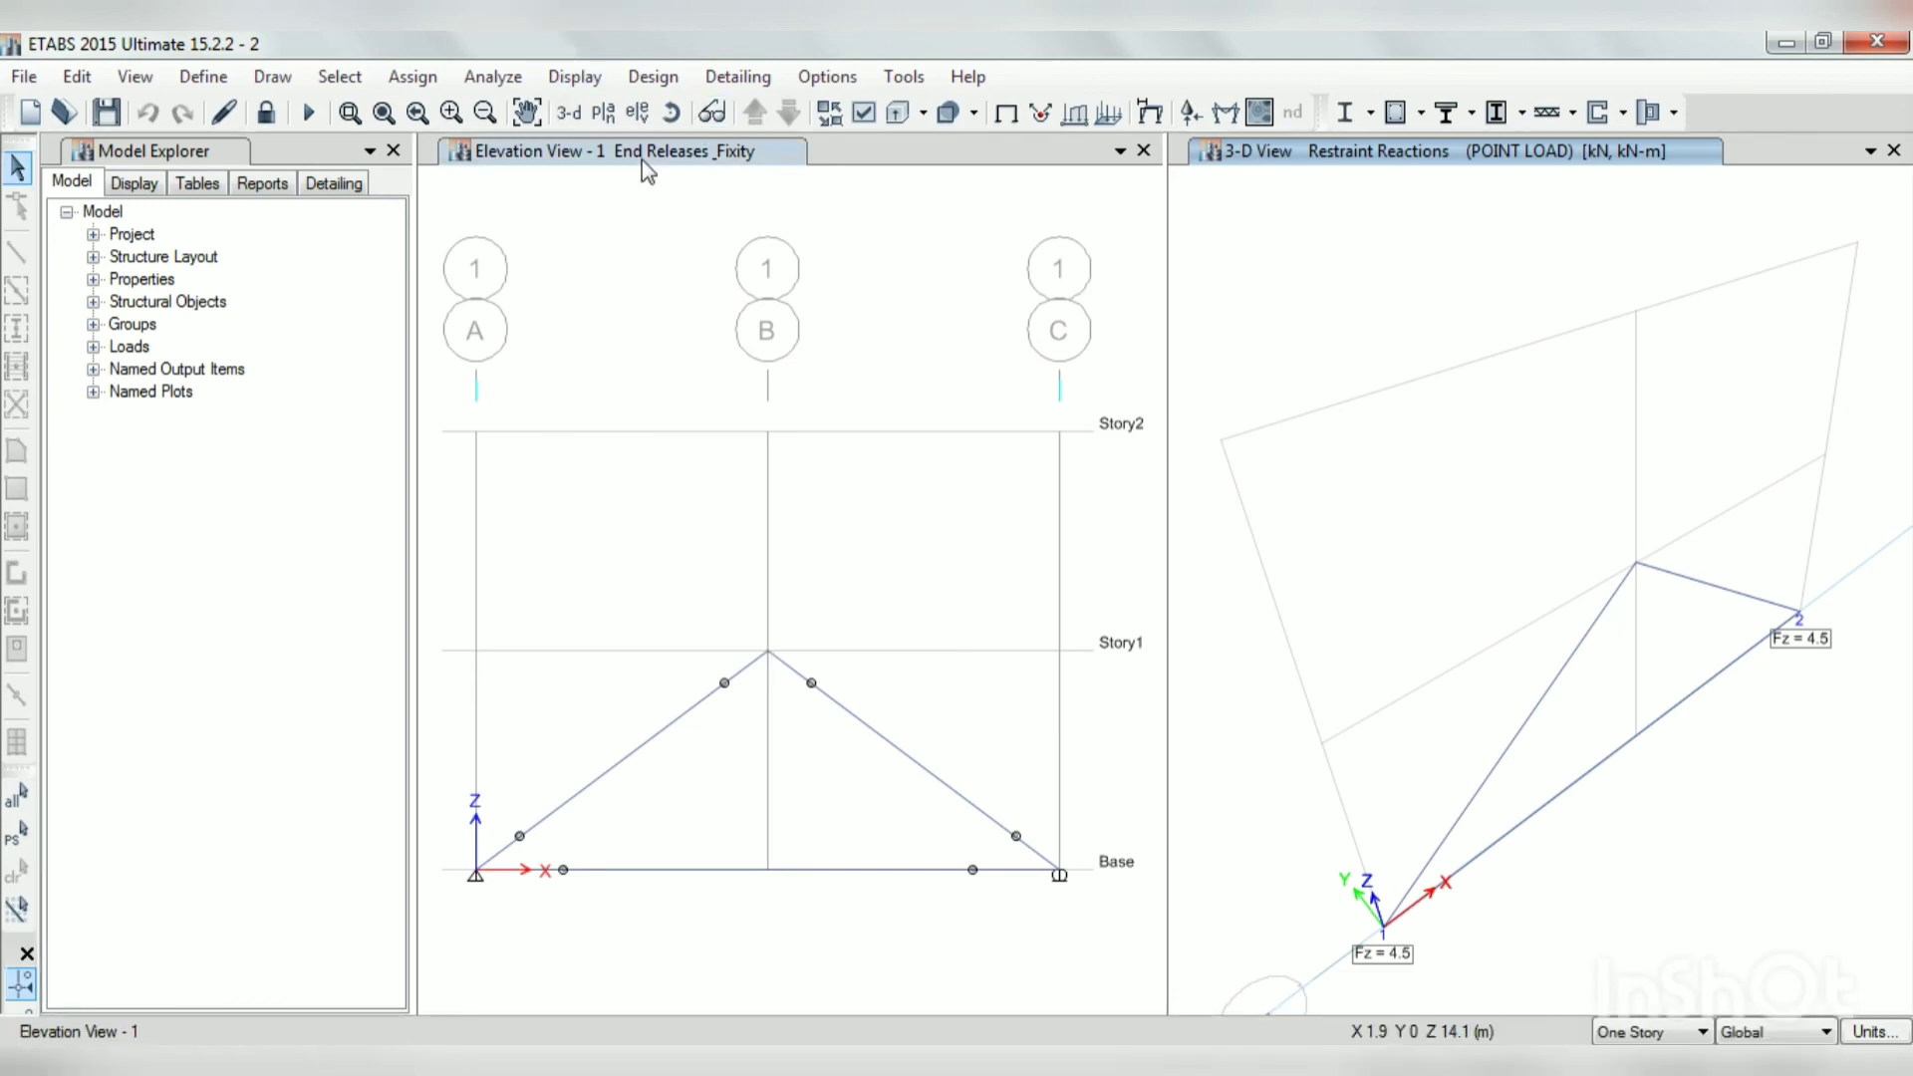
left_click(574, 76)
mouse_move(694, 242)
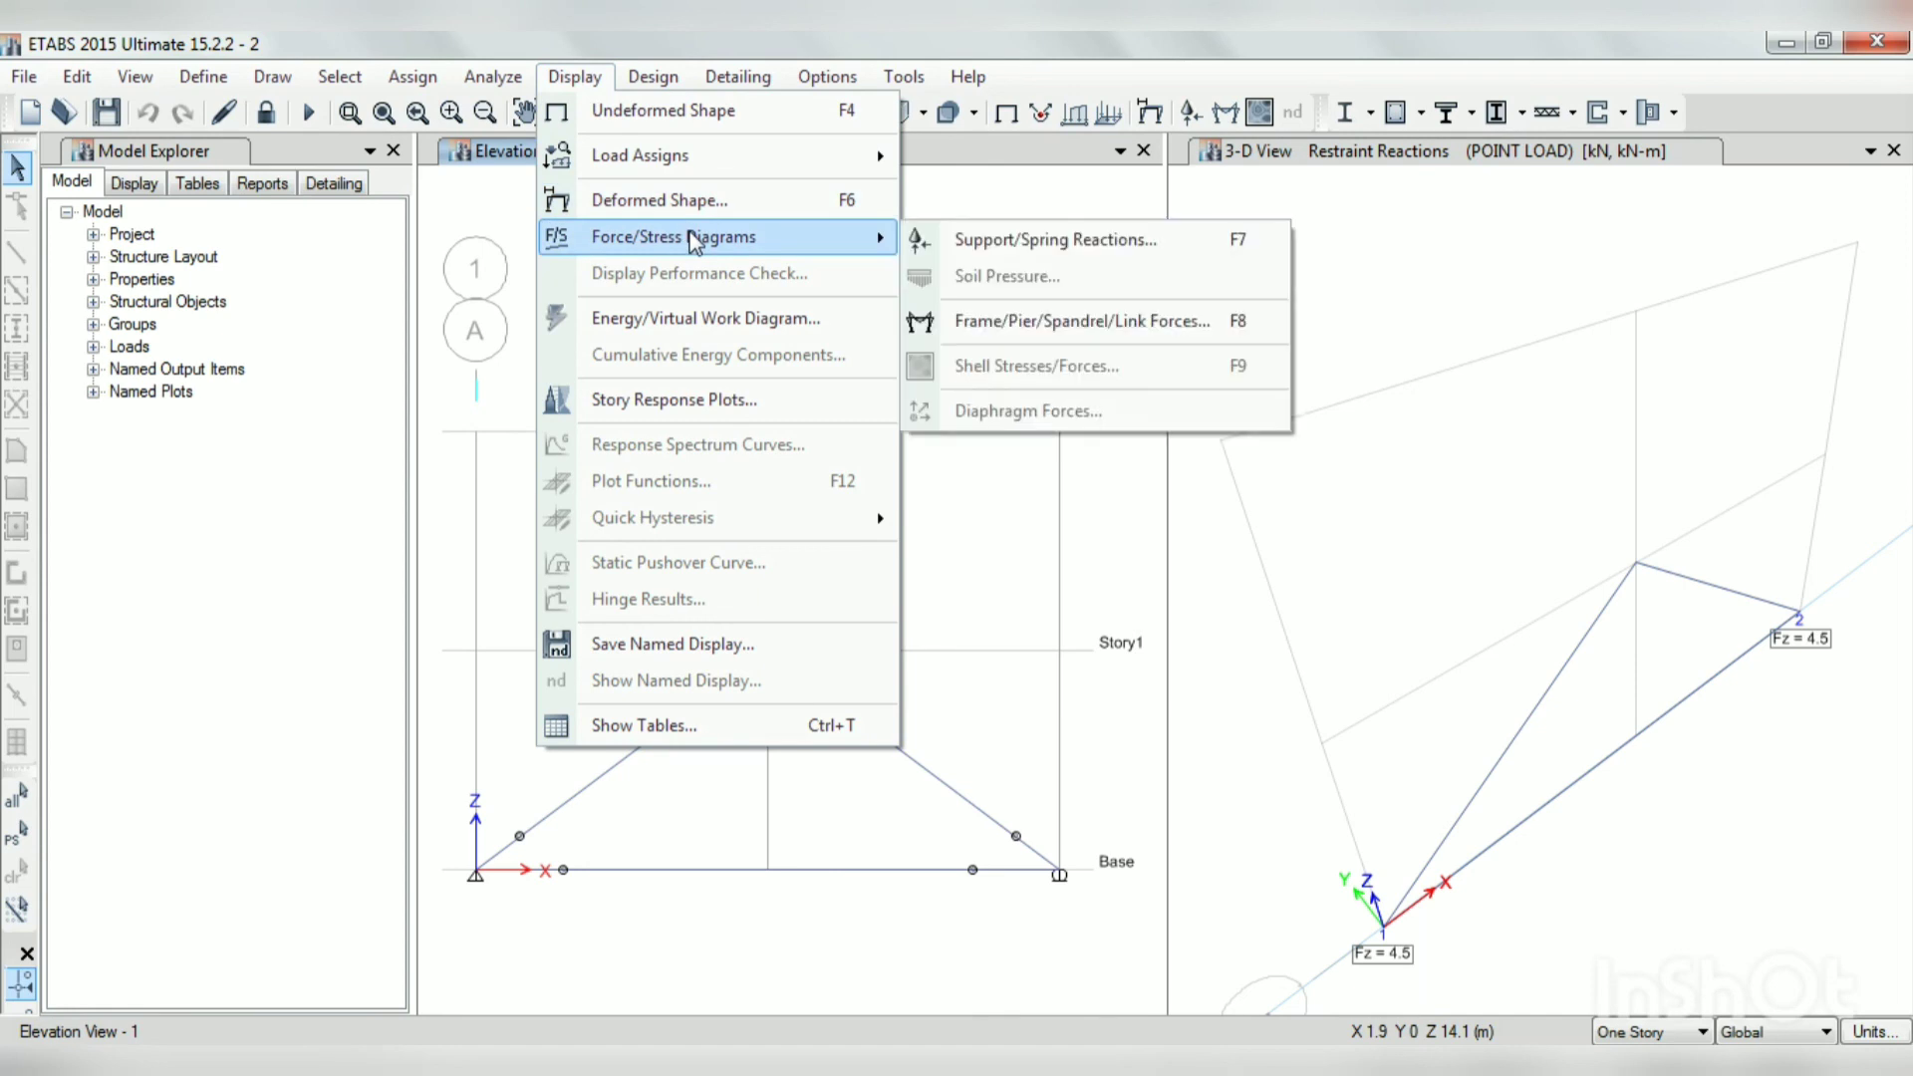
left_click(1040, 331)
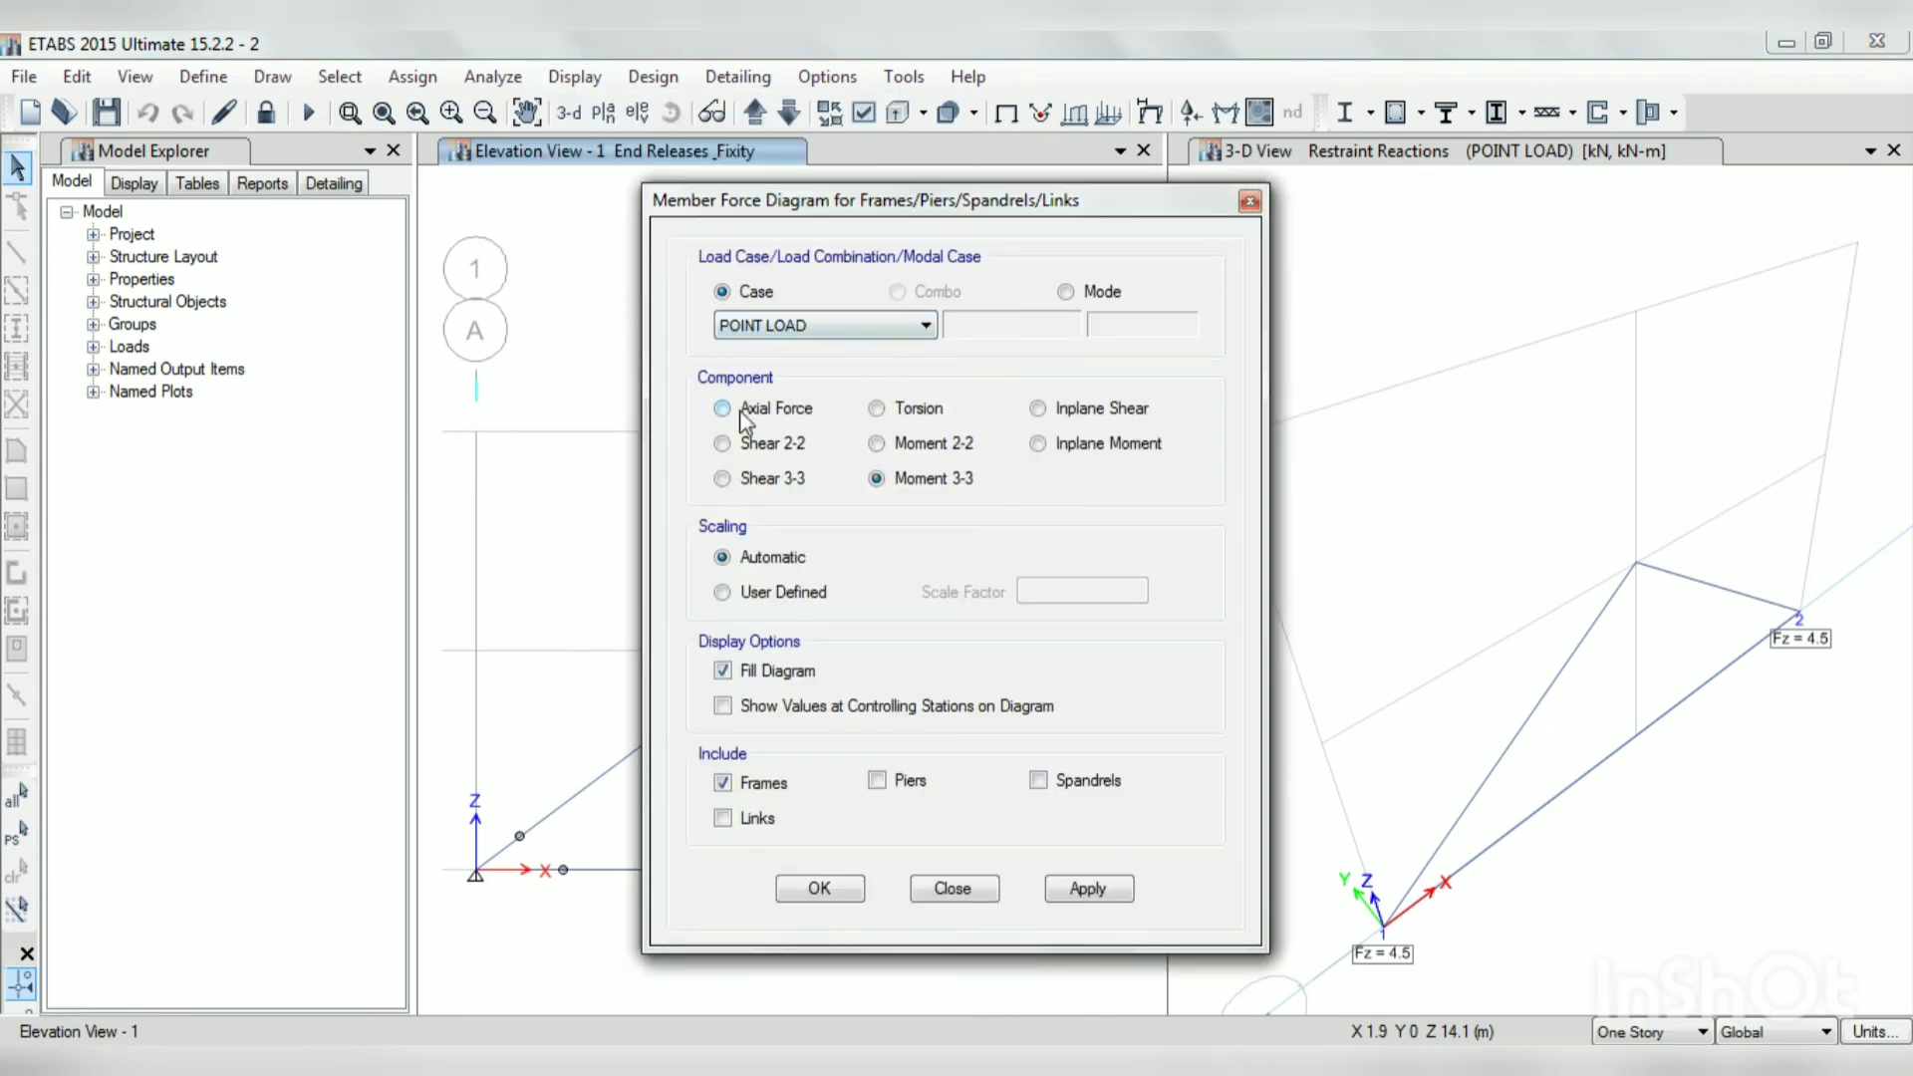
left_click(724, 409)
left_click(1089, 891)
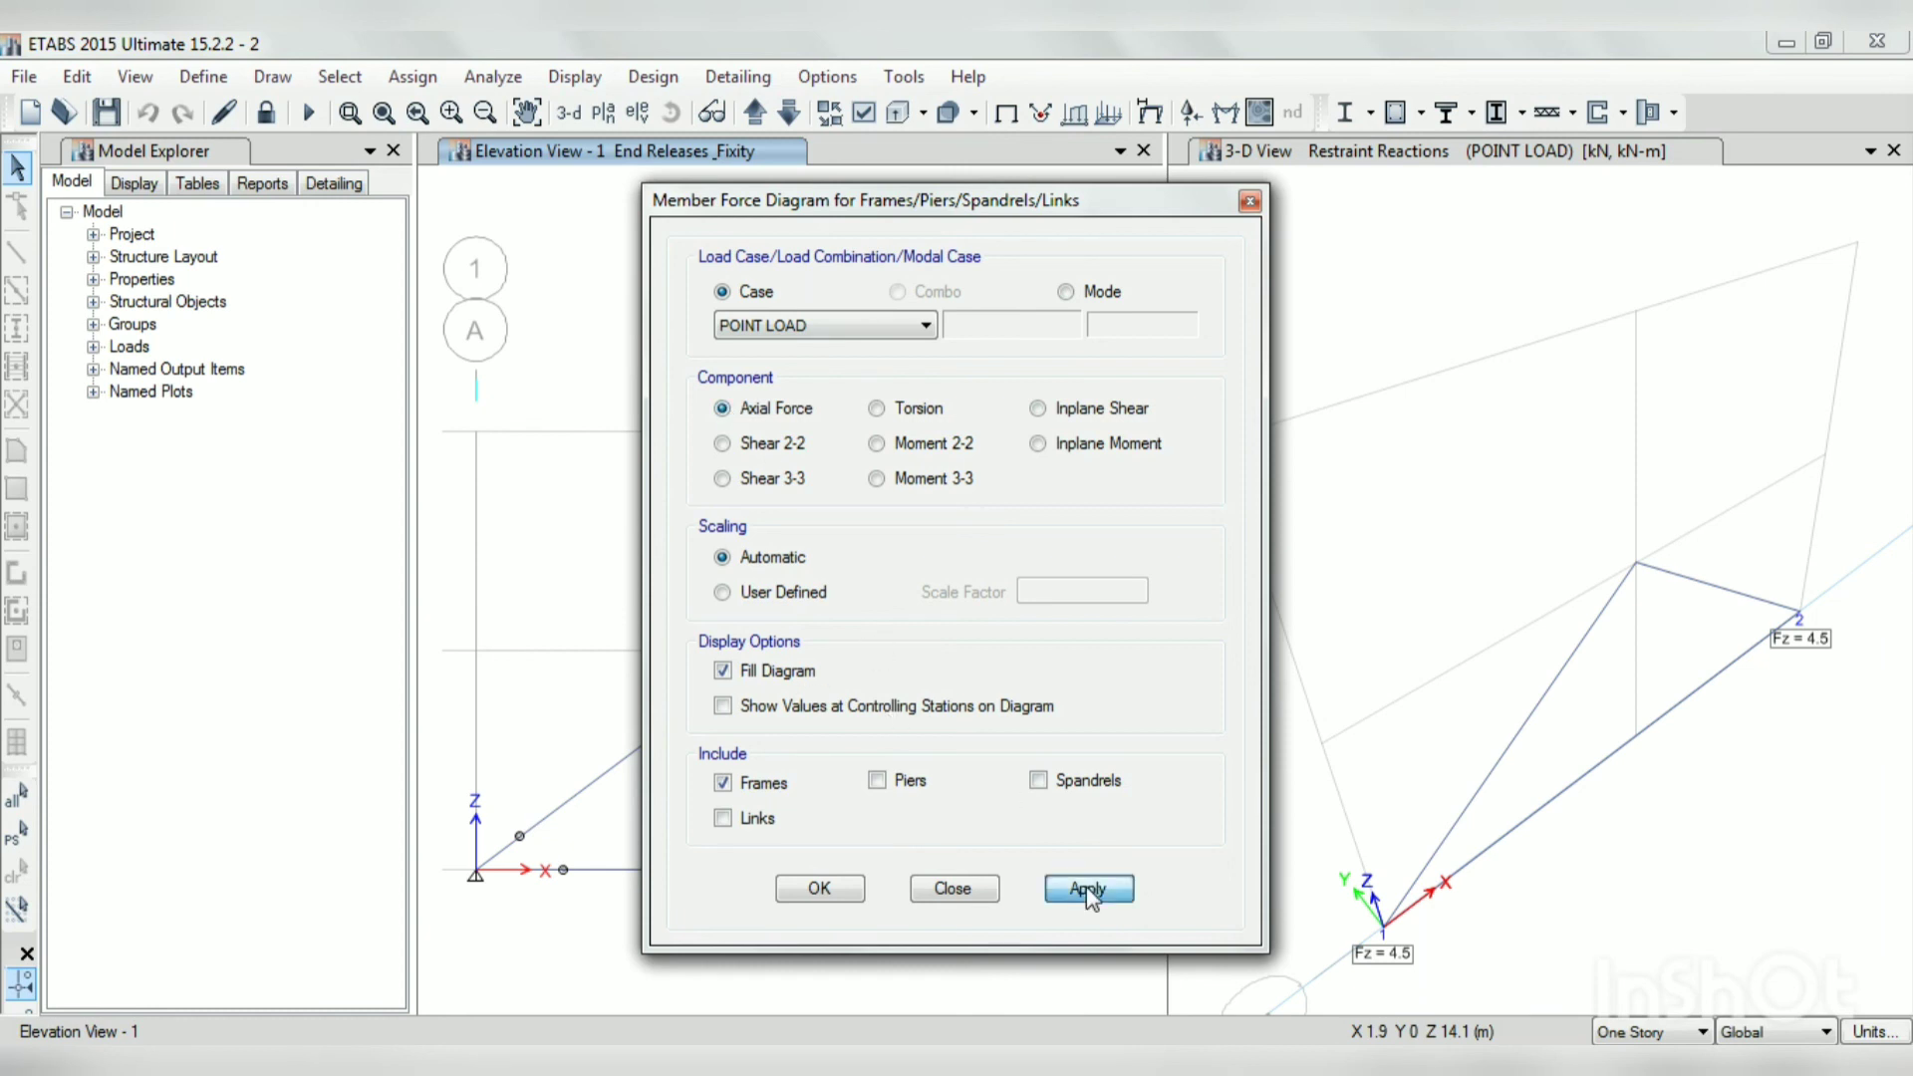
left_click(822, 889)
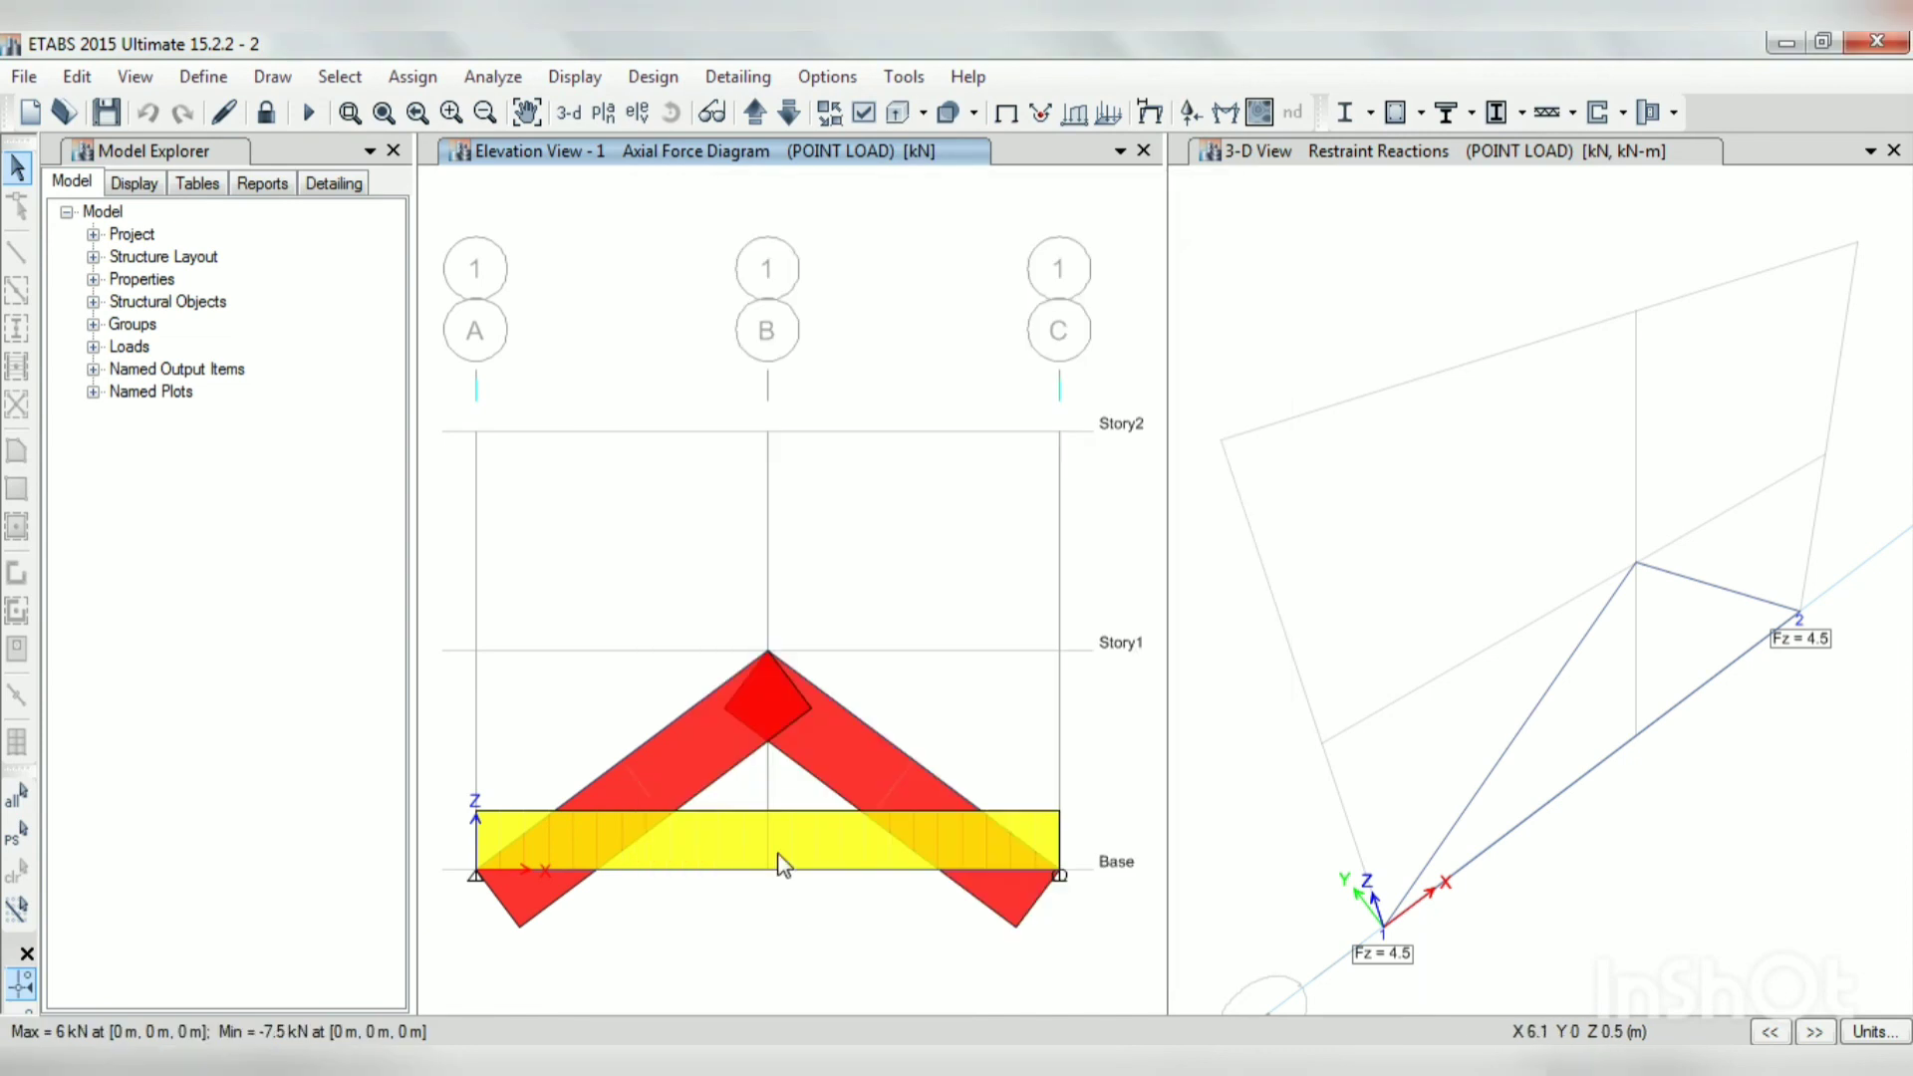
mouse_move(655, 747)
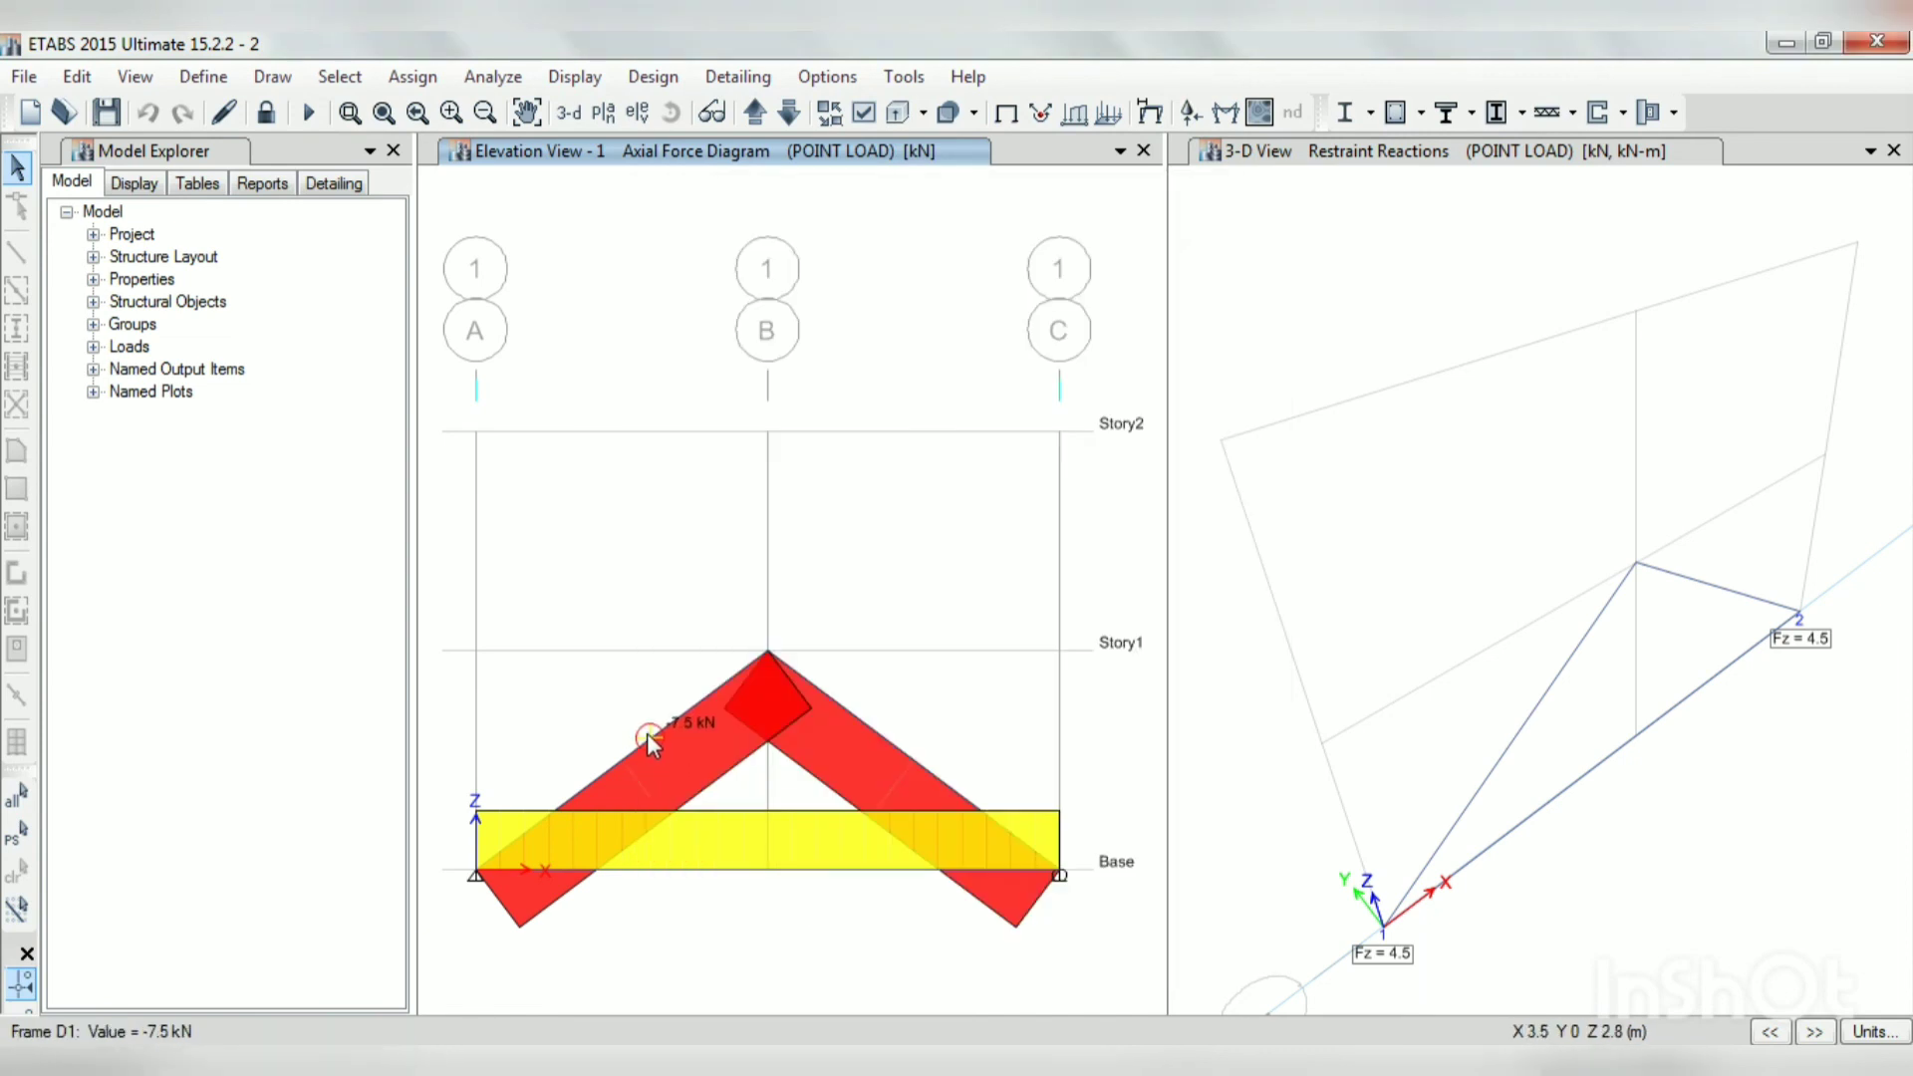
mouse_move(896, 749)
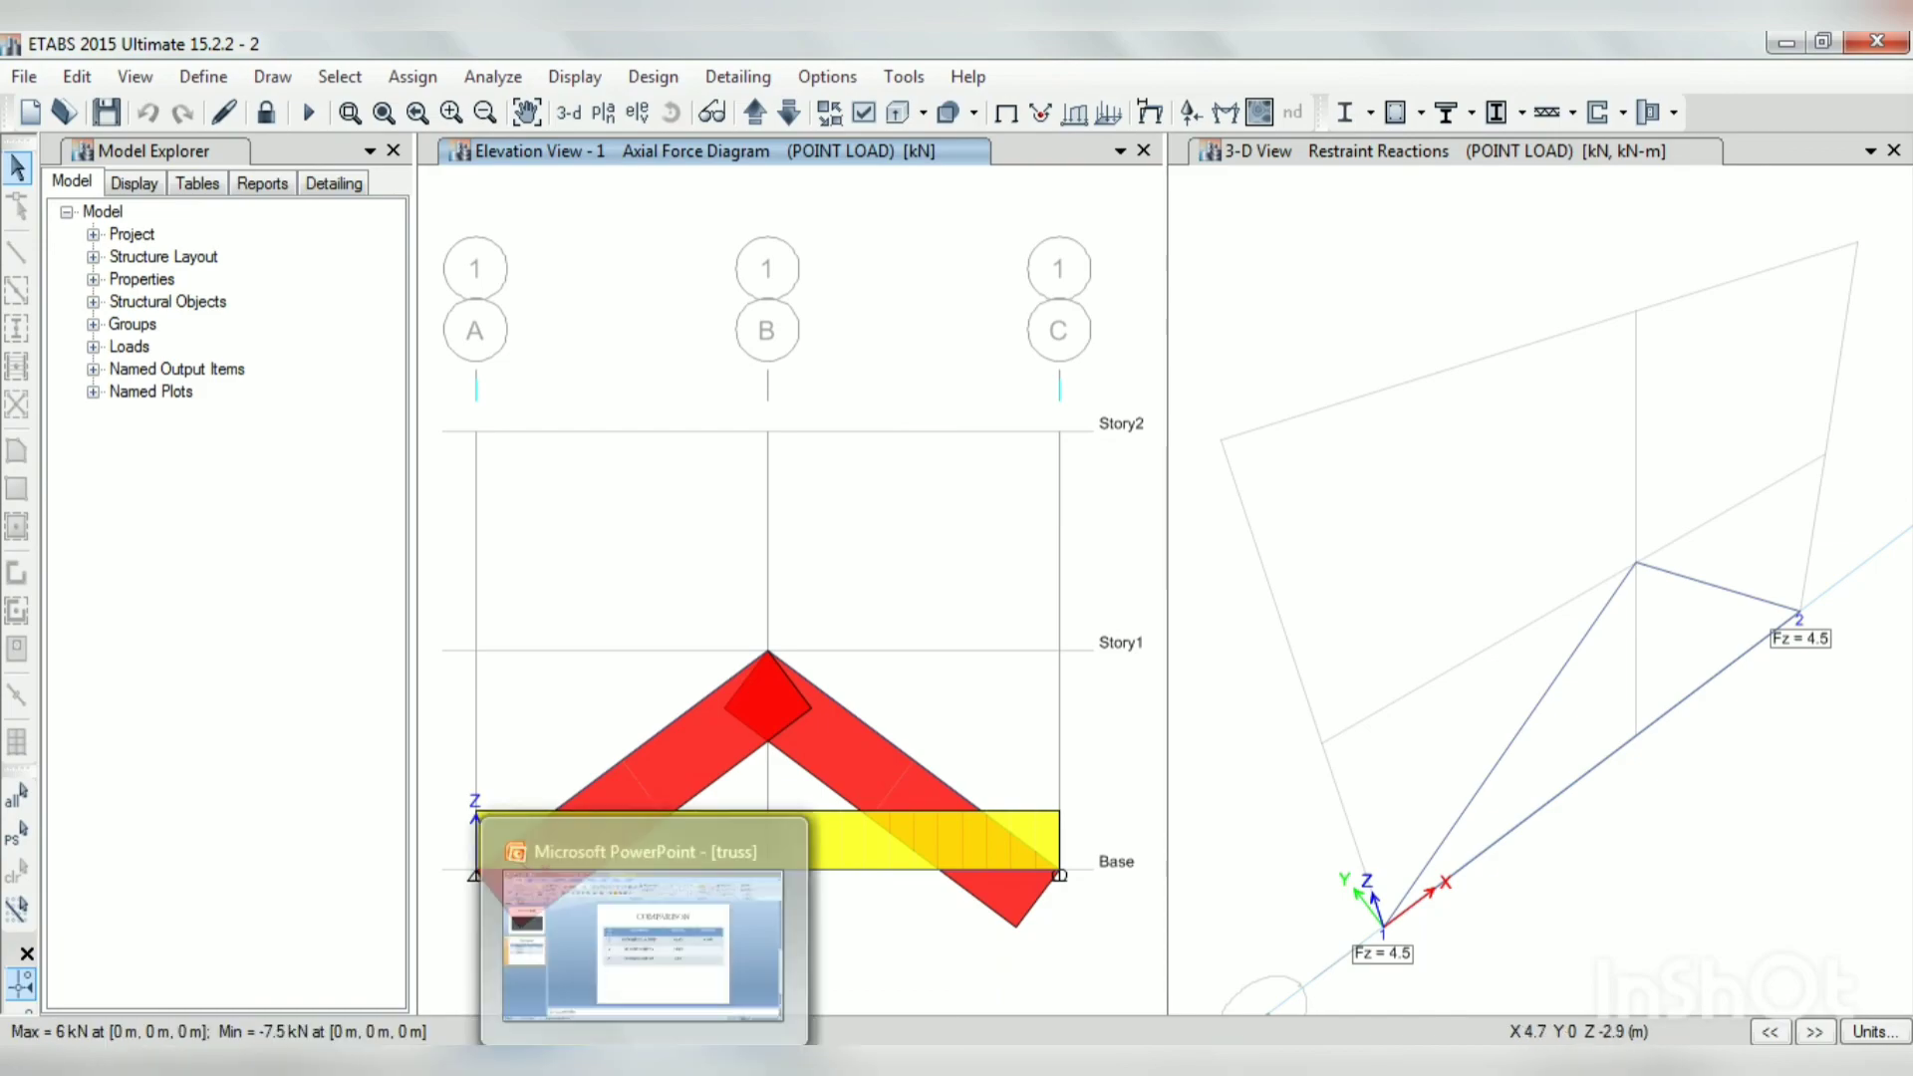
Step: In PowerPoint's comparison table, enter 7.5 and 6 as the Software values for the two Member Forces rows, then return to ETABS
left_click(661, 1062)
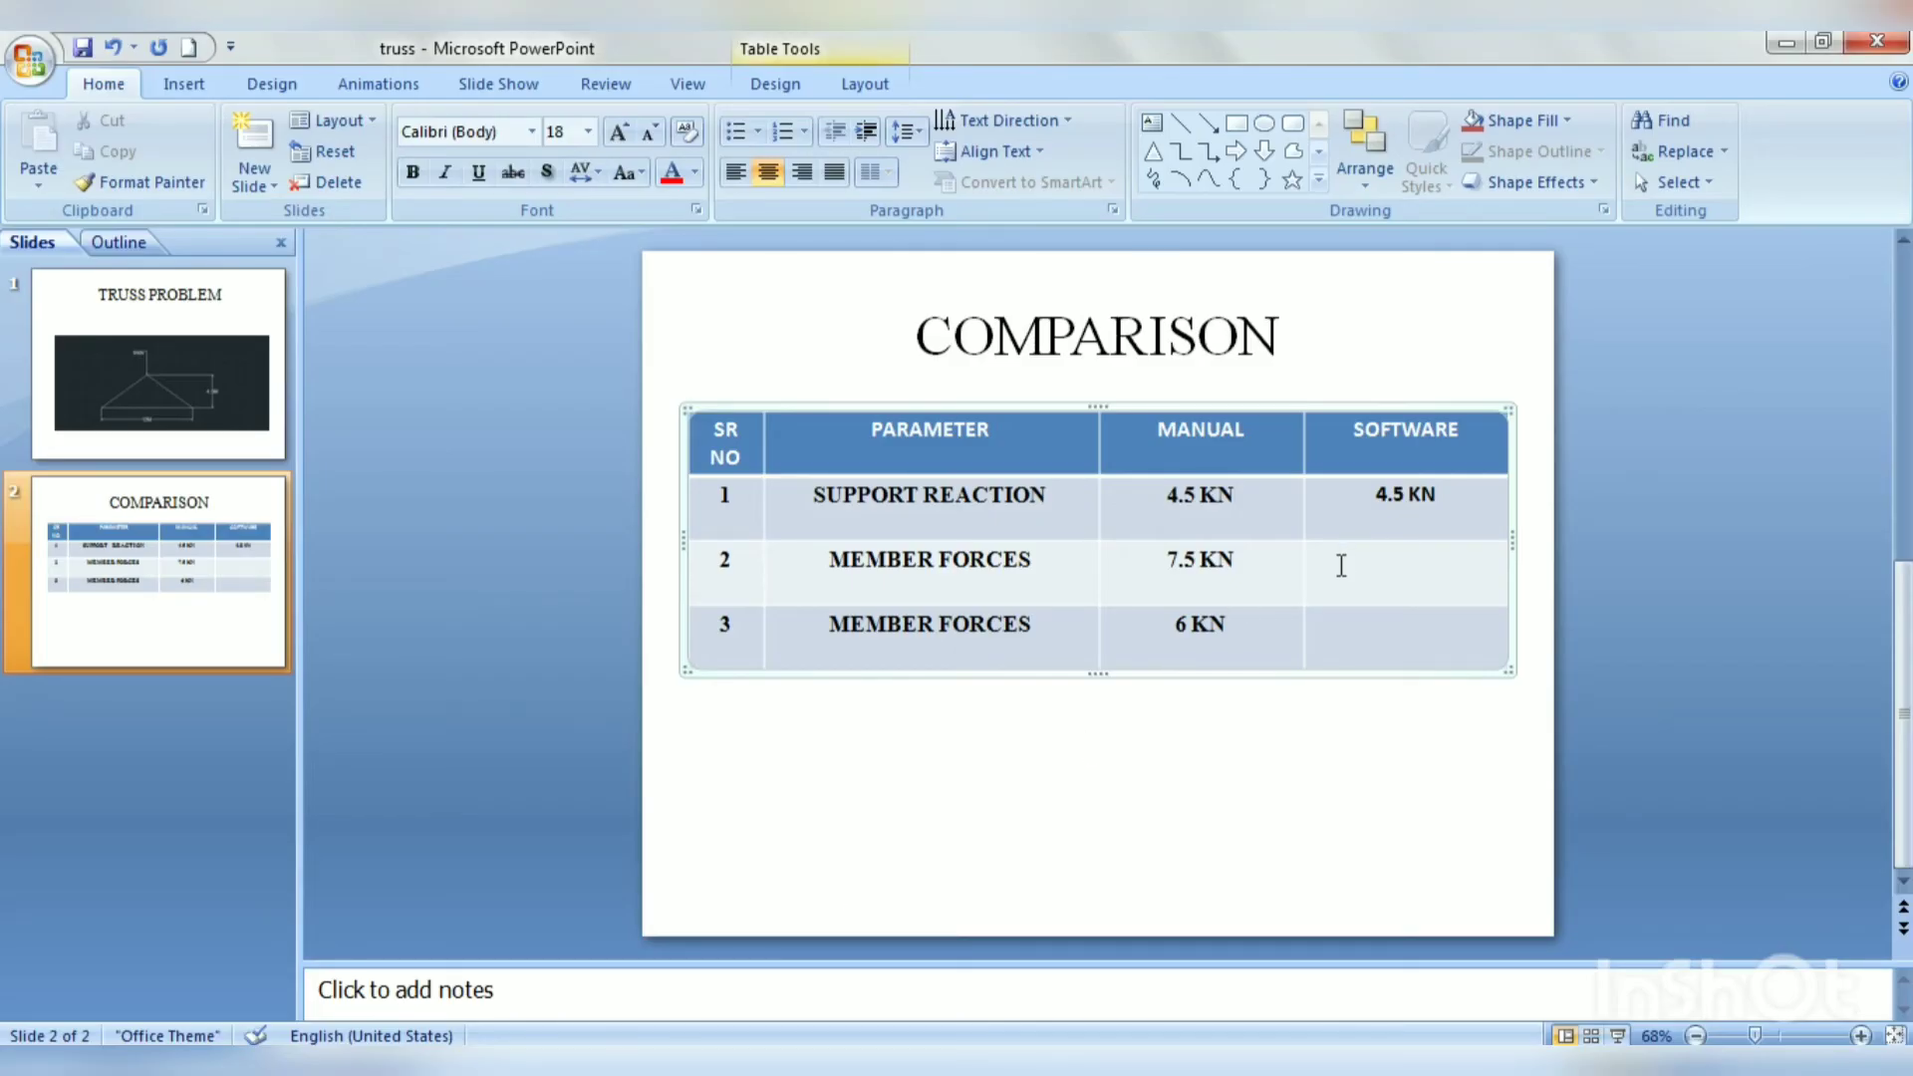
type("7.5")
left_click(1357, 628)
type("6")
left_click(732, 1062)
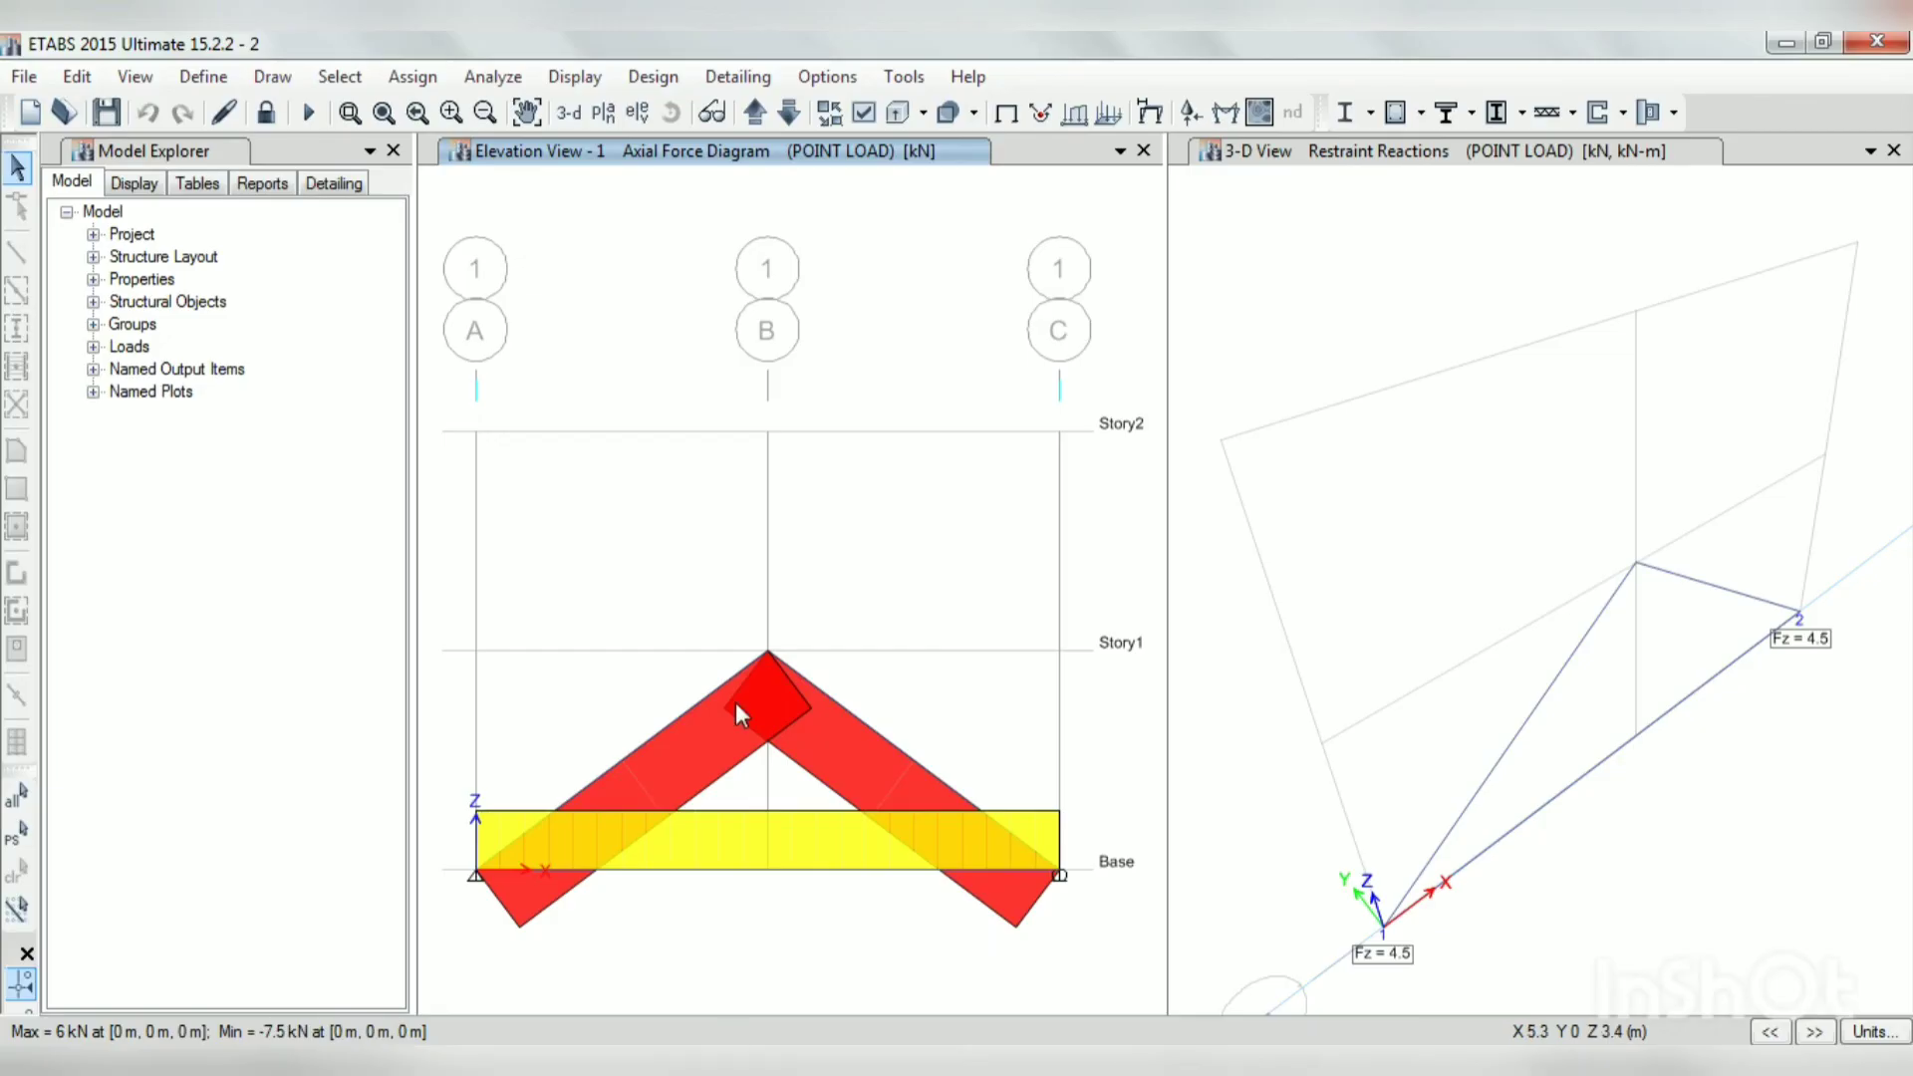